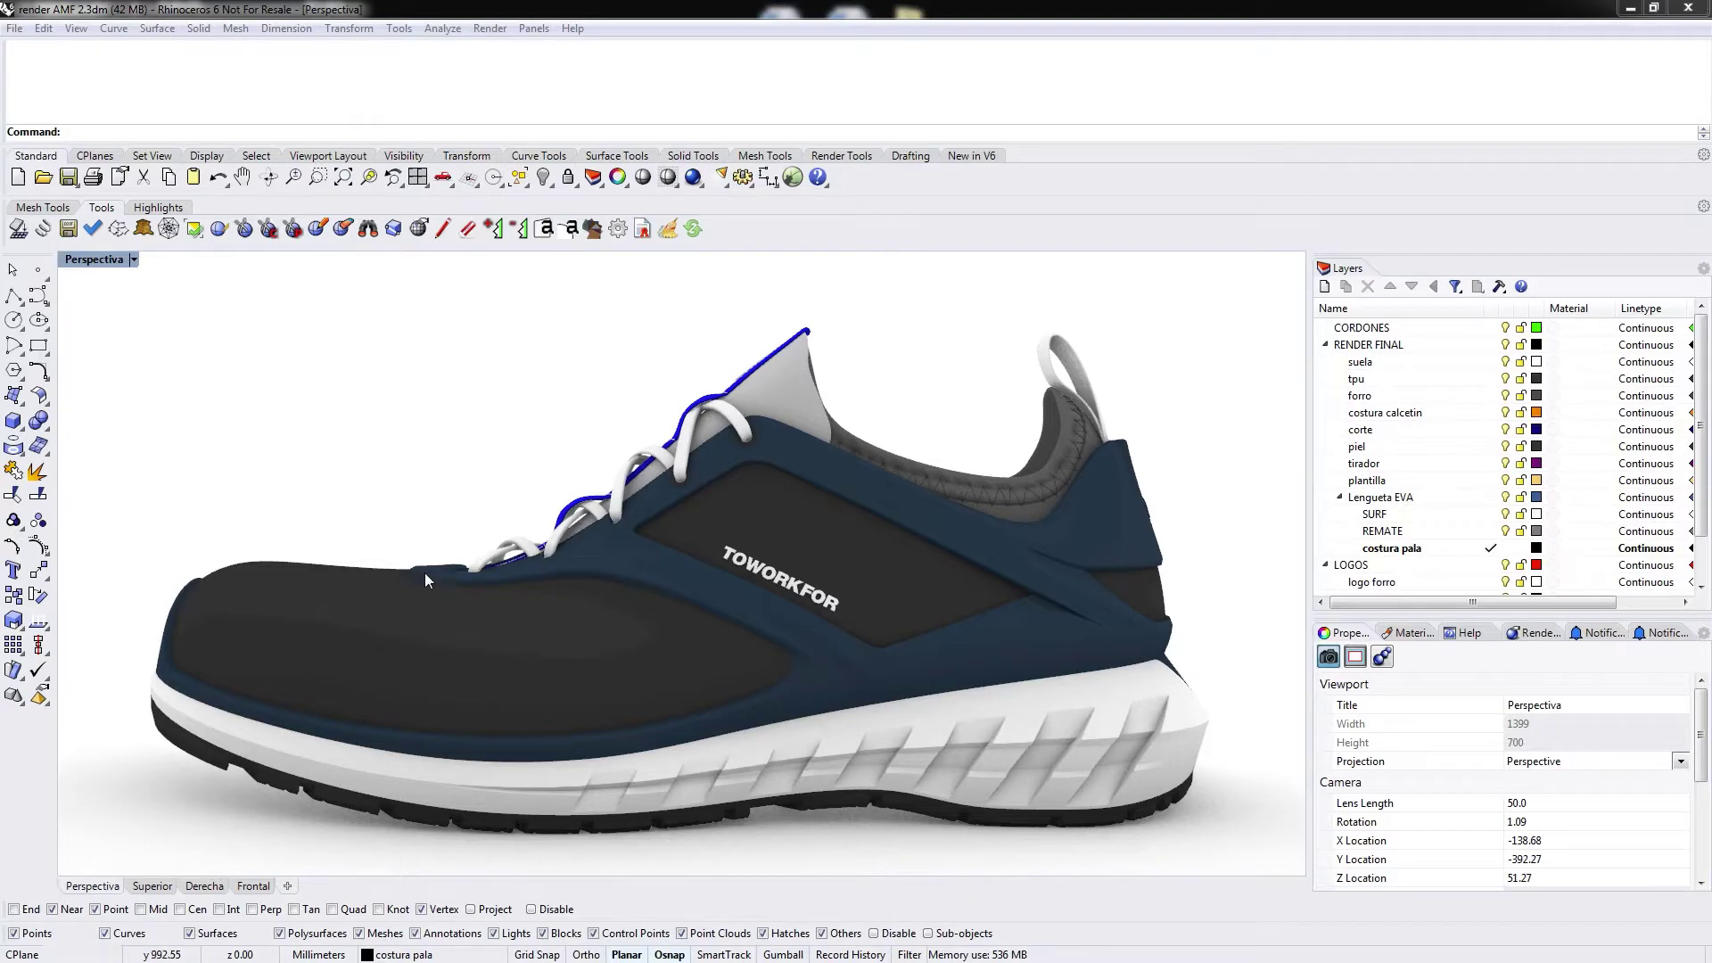
{"action": "right_click_drag", "start_coordinate": [825, 531], "coordinate": [660, 586]}
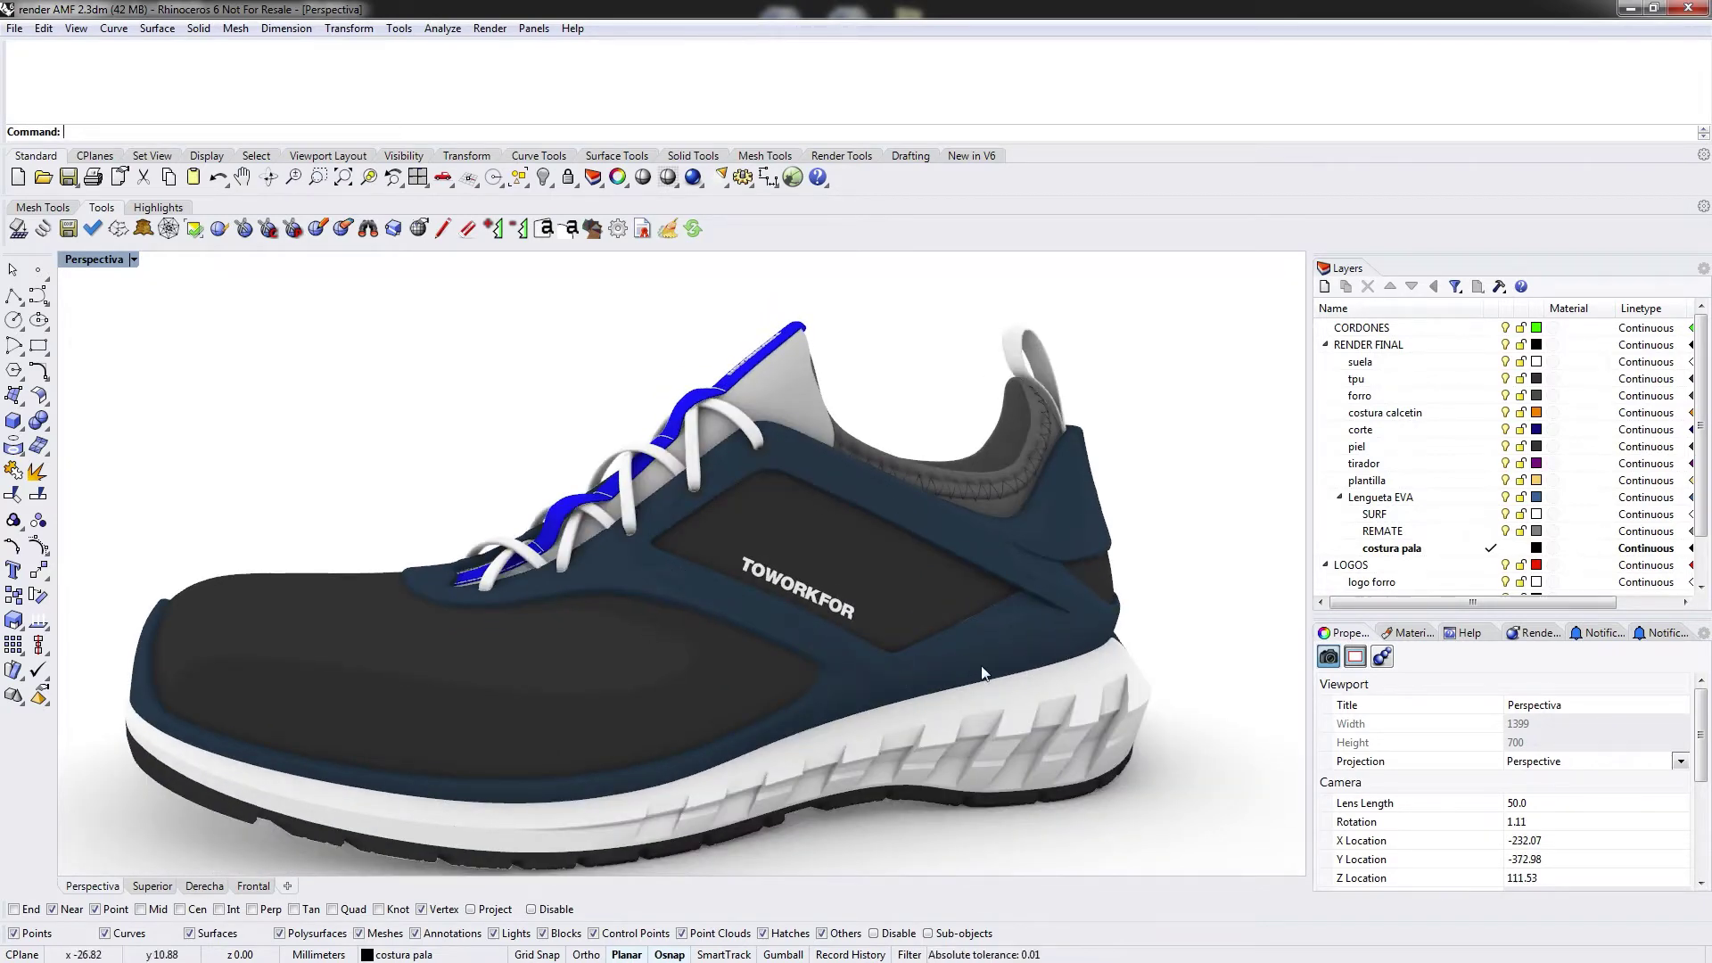
{"action": "left_click", "coordinate": [586, 682]}
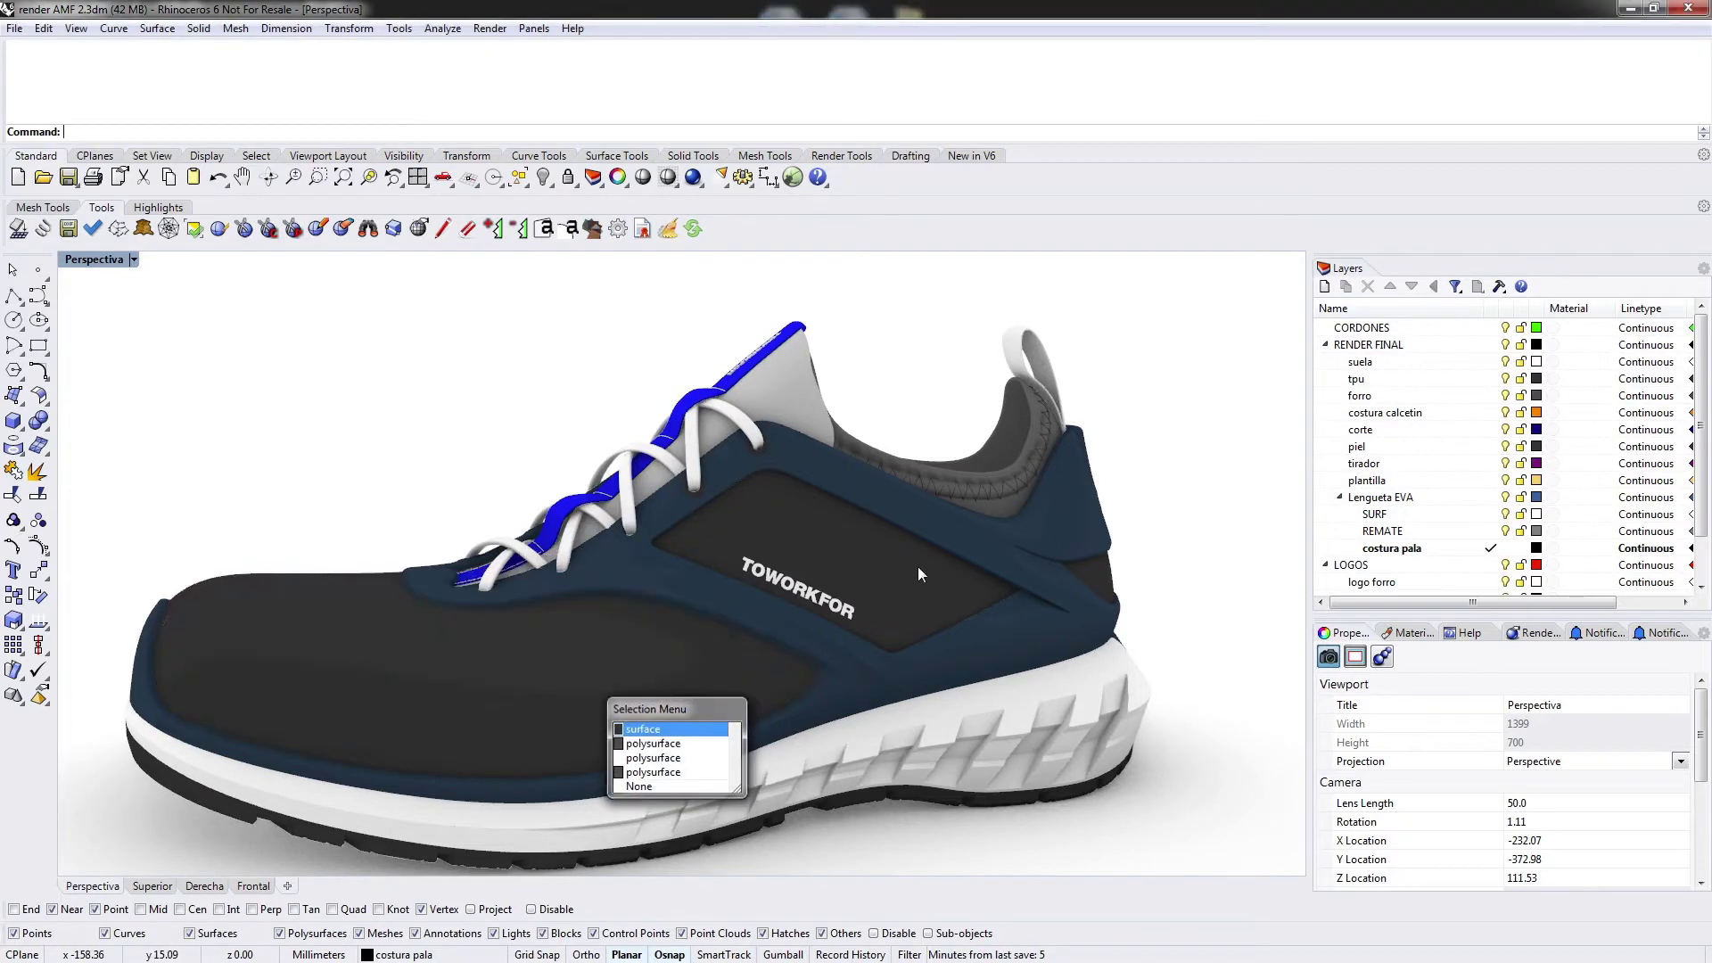
{"action": "key", "text": "Return"}
{"action": "key", "text": "Escape"}
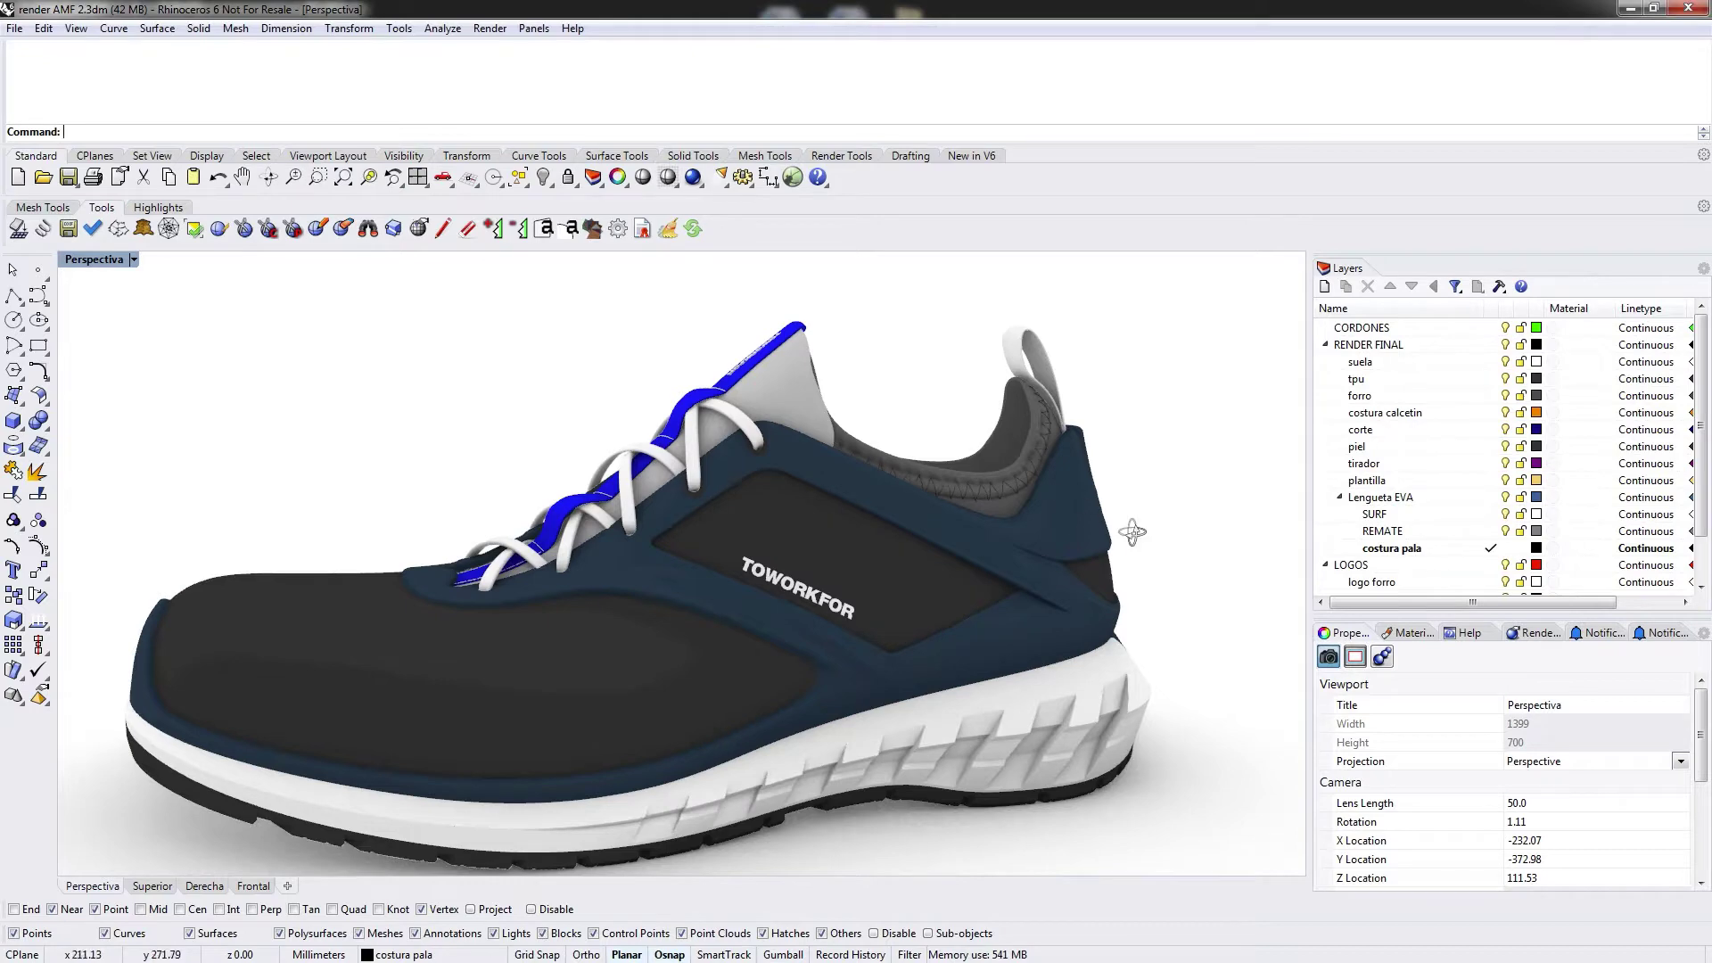
{"action": "right_click_drag", "start_coordinate": [1132, 532], "coordinate": [952, 589]}
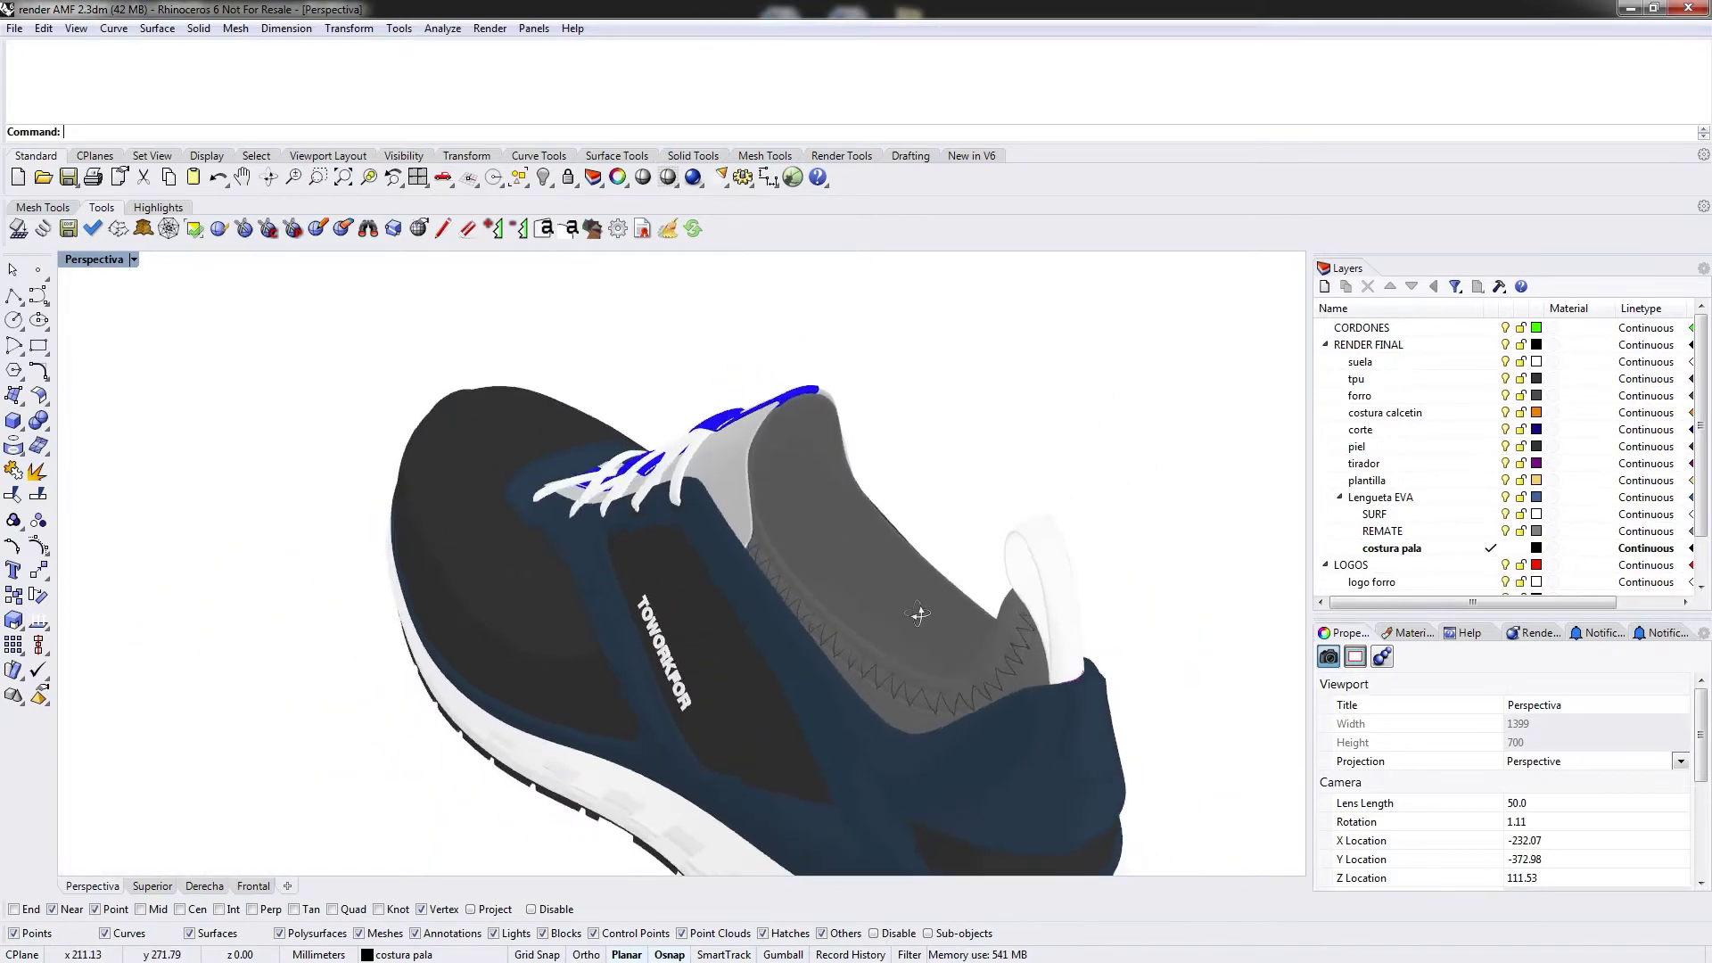
{"action": "right_click_drag", "start_coordinate": [920, 614], "coordinate": [763, 655]}
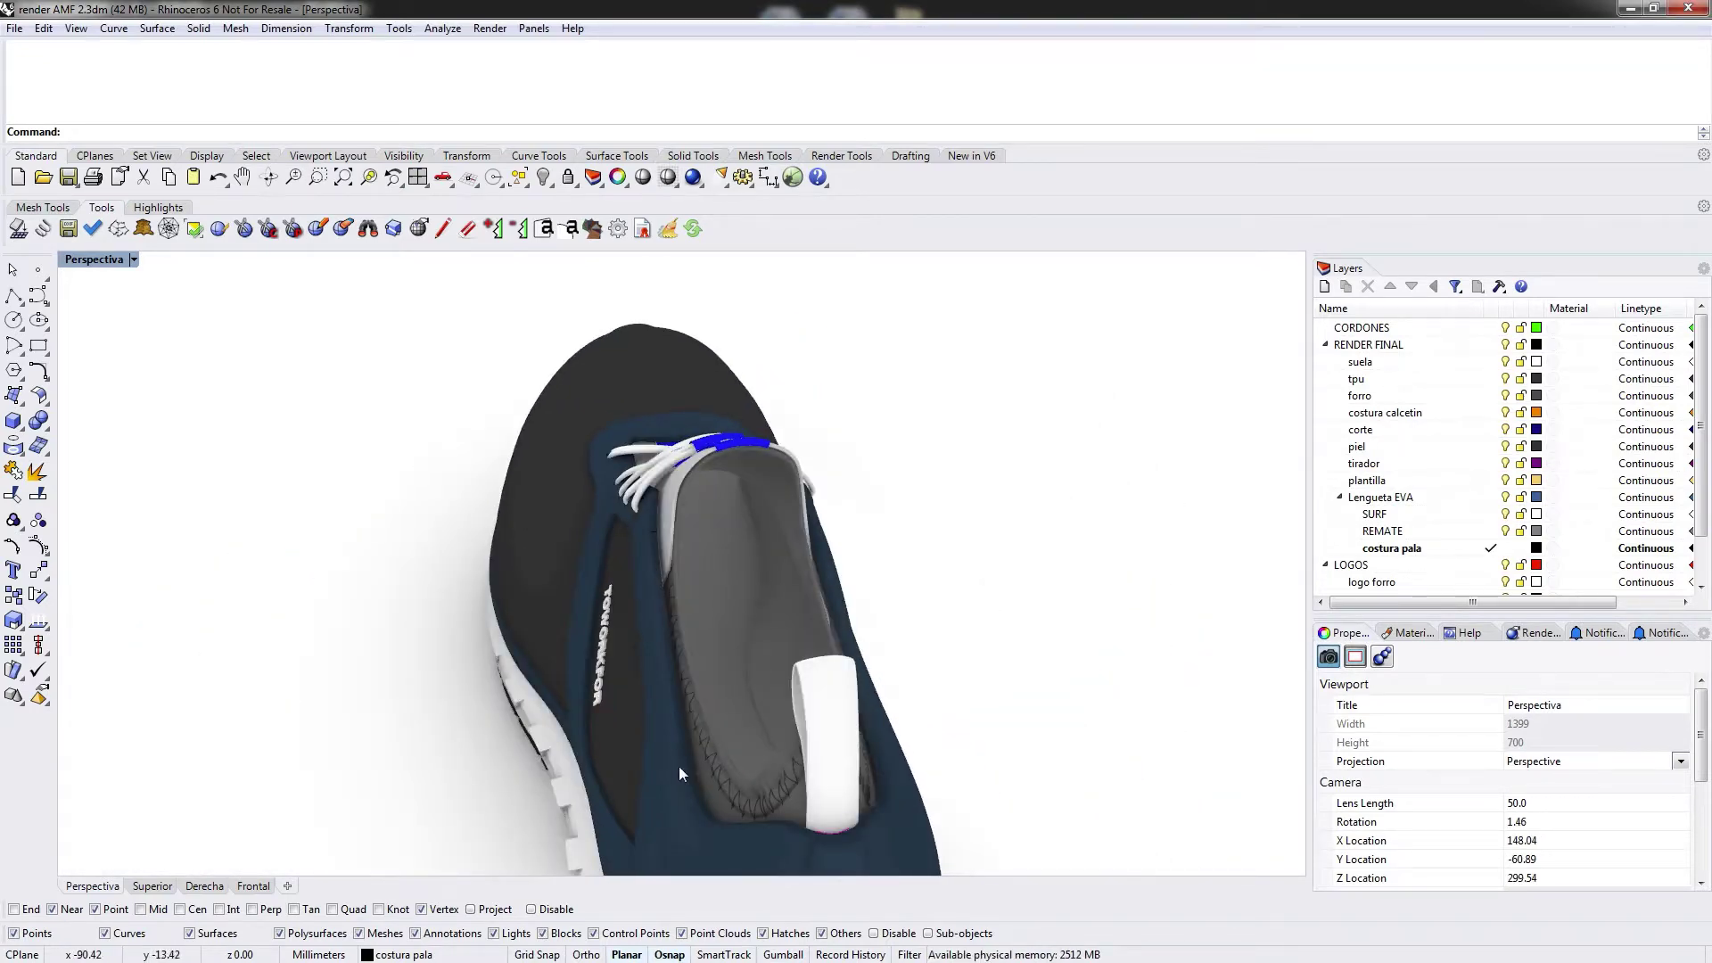
{"action": "right_click_drag", "start_coordinate": [679, 774], "coordinate": [835, 684]}
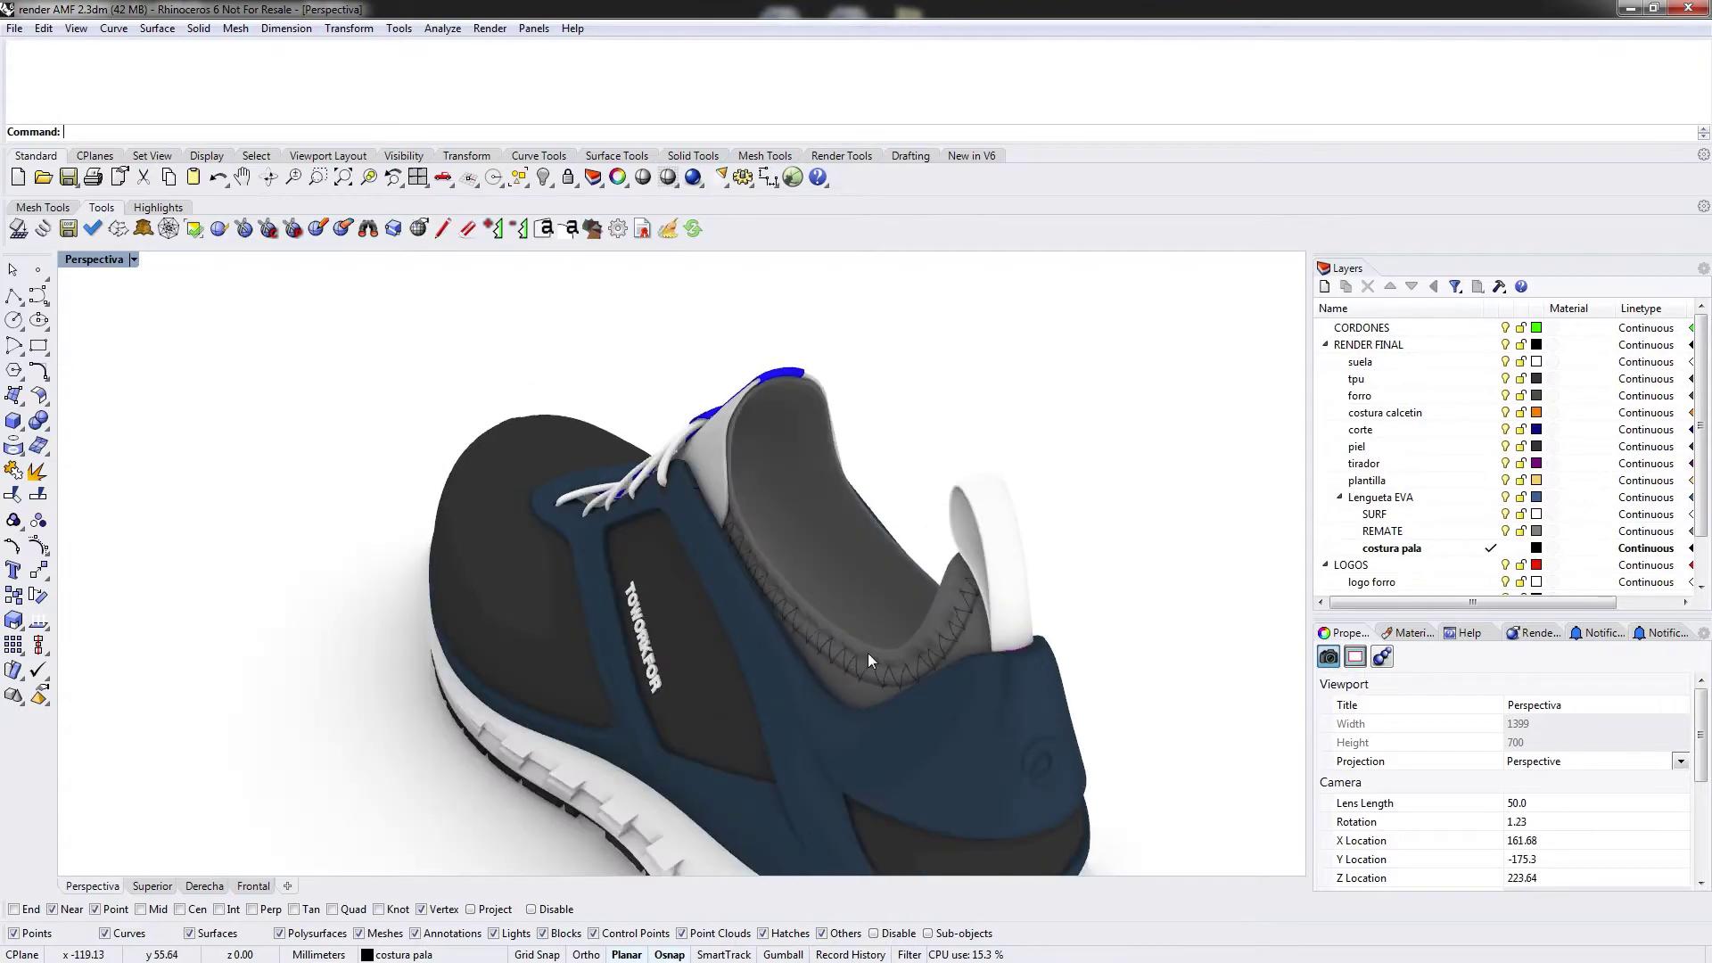
{"action": "left_click", "coordinate": [836, 629]}
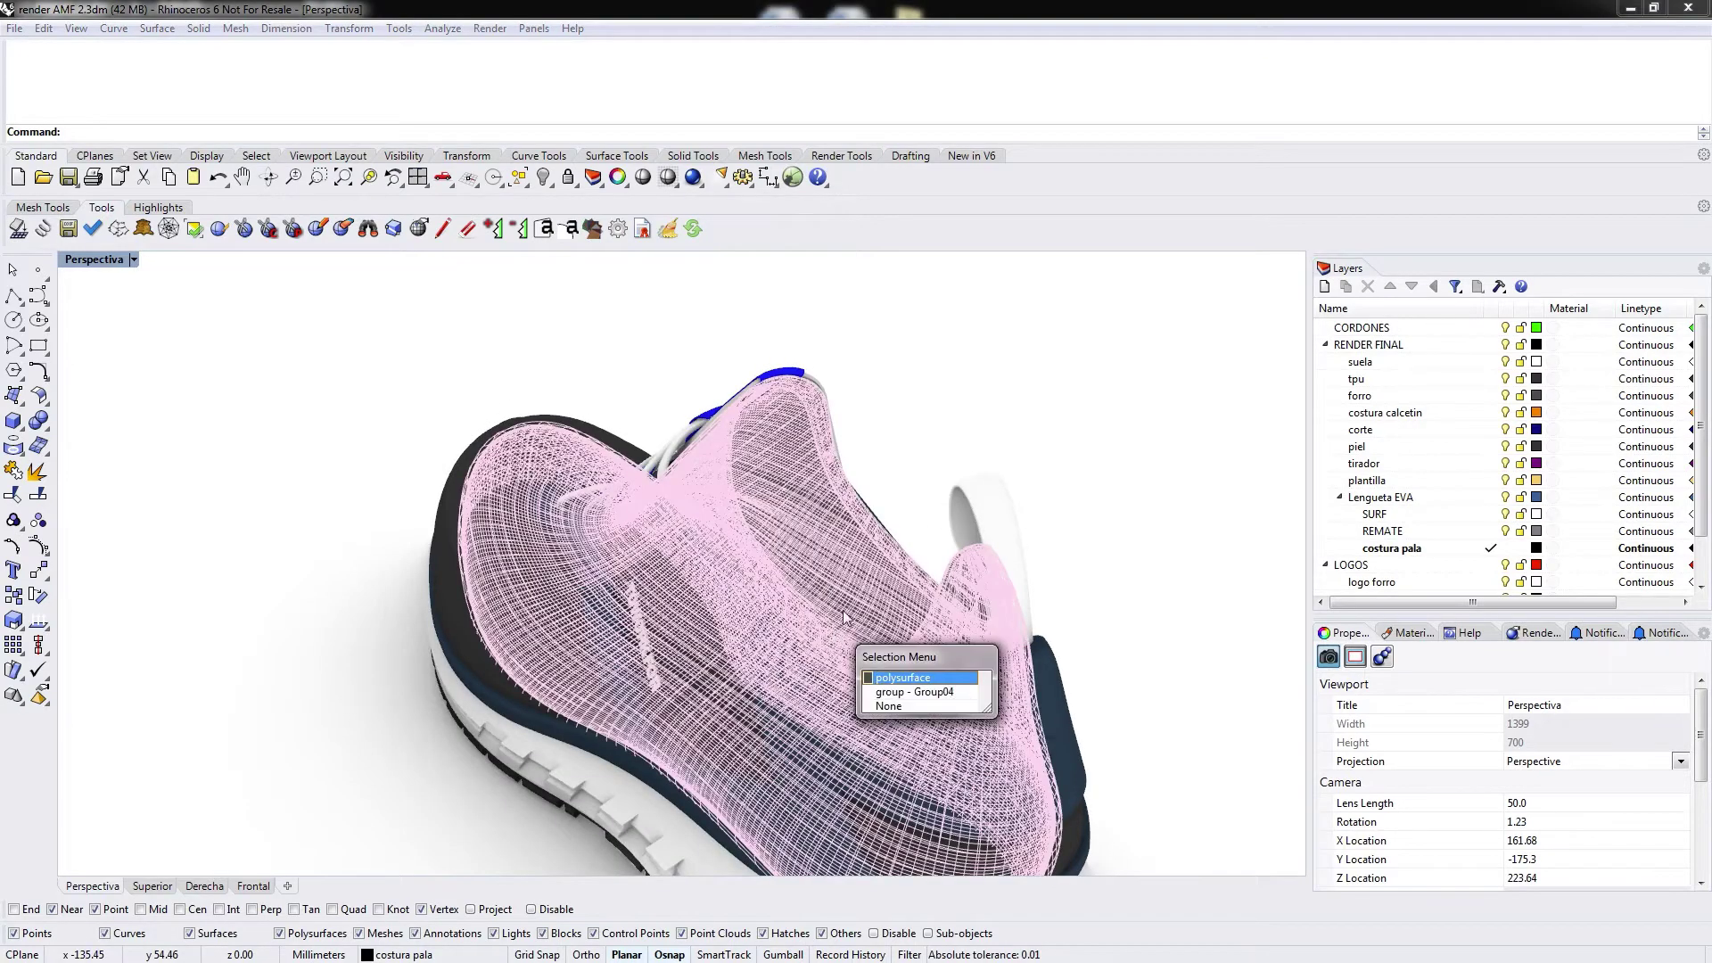
{"action": "left_click", "coordinate": [963, 390]}
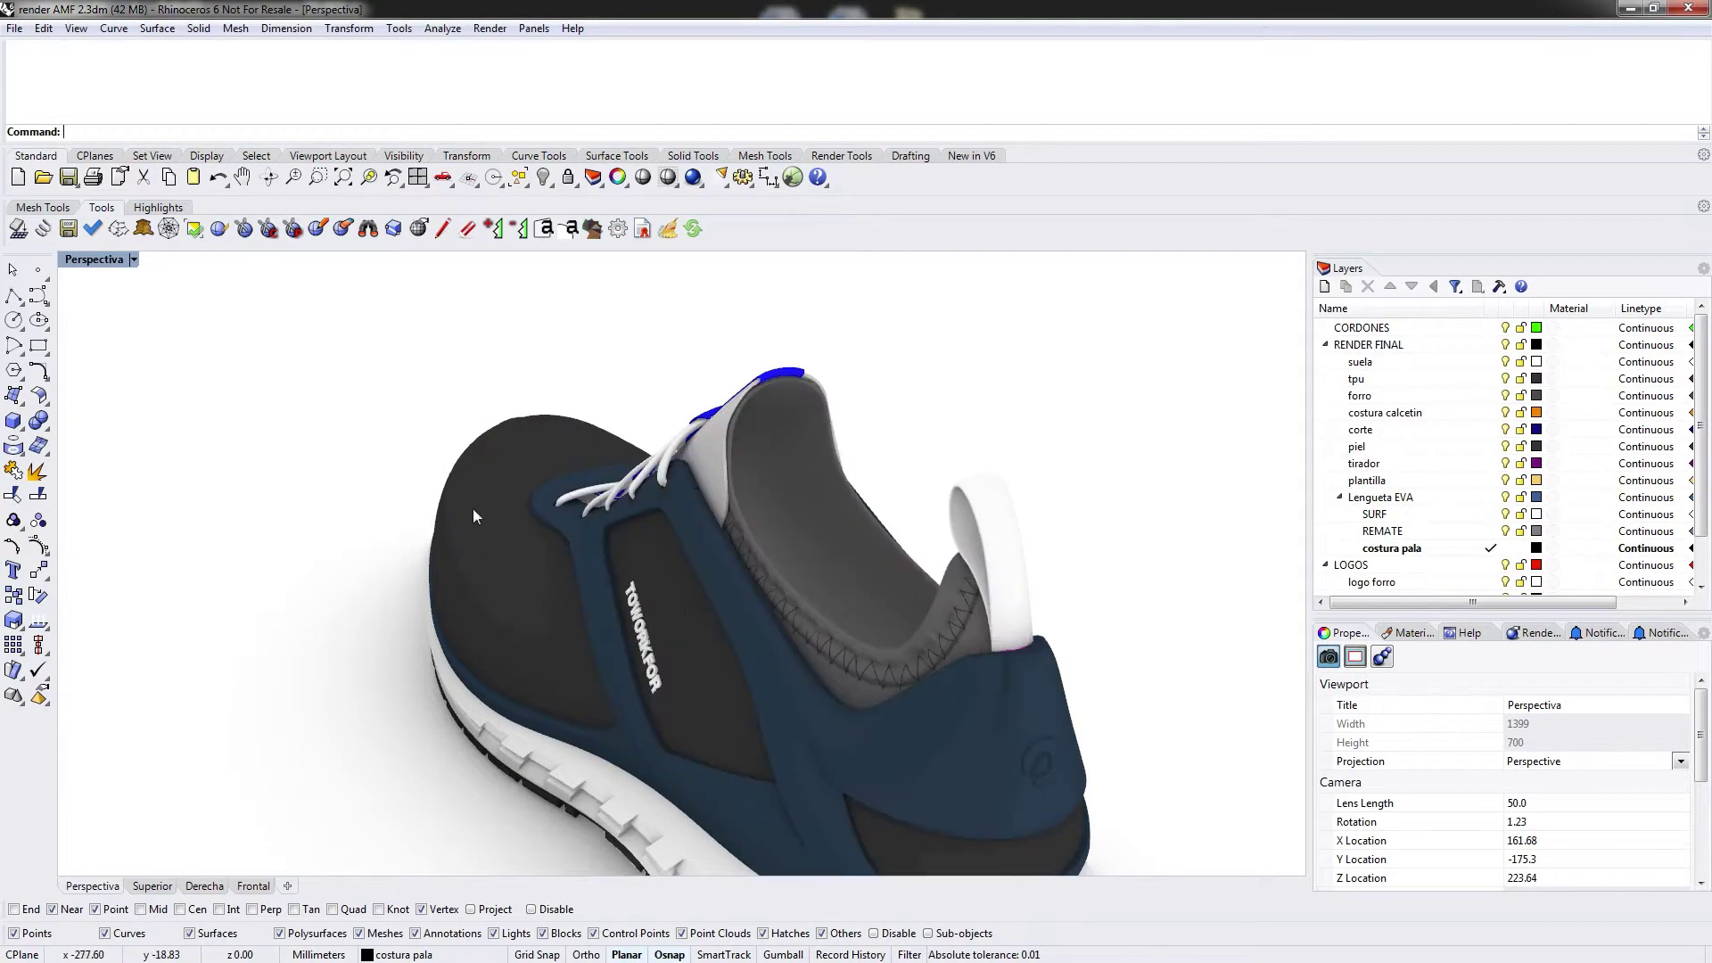
{"action": "right_click_drag", "start_coordinate": [525, 531], "coordinate": [539, 676]}
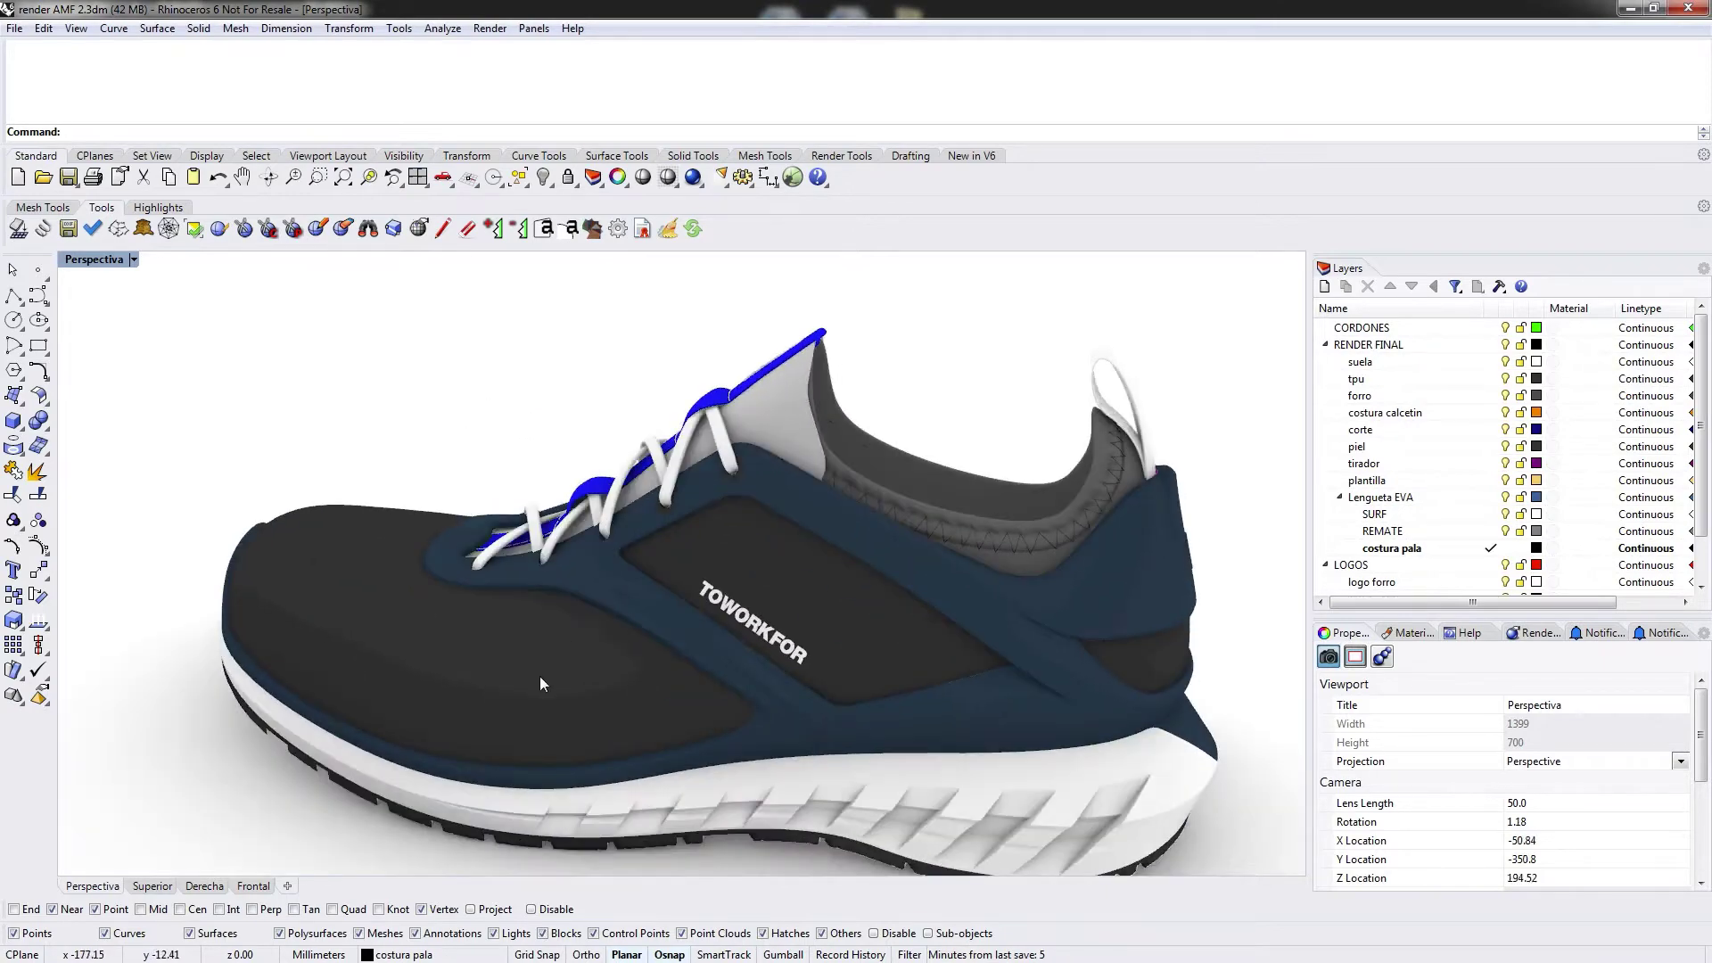
{"action": "left_click", "coordinate": [538, 676]}
{"action": "left_click", "coordinate": [856, 629]}
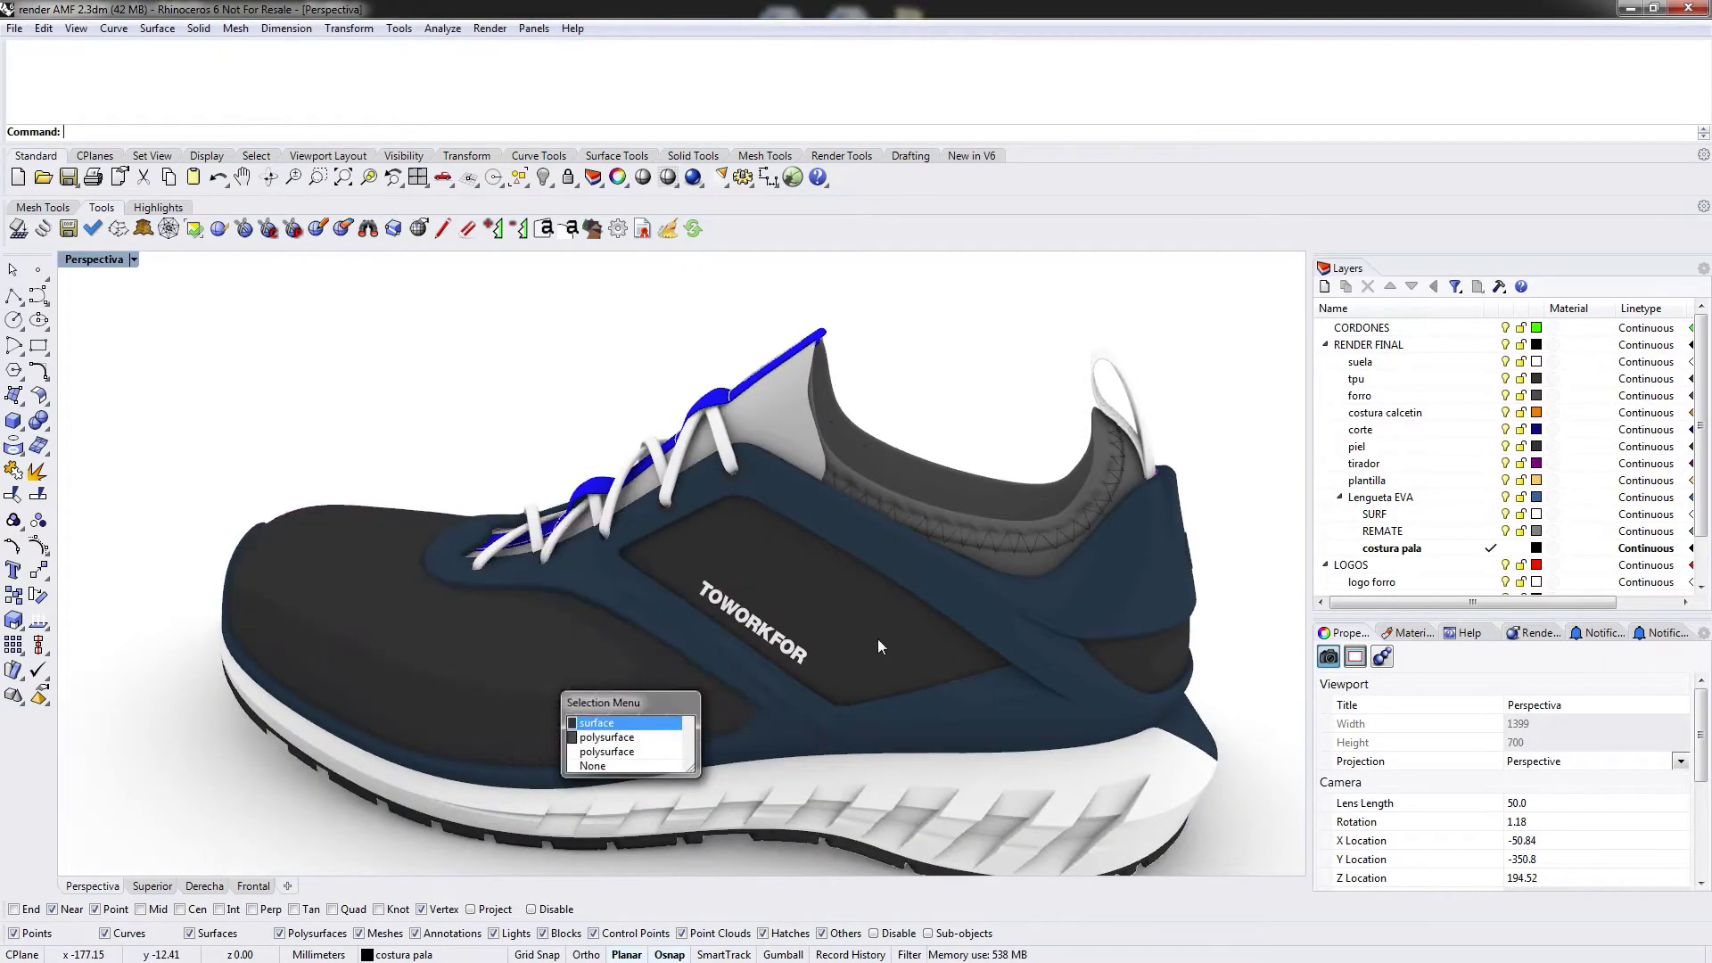
{"action": "left_click", "coordinate": [958, 653]}
{"action": "left_click", "coordinate": [1156, 655]}
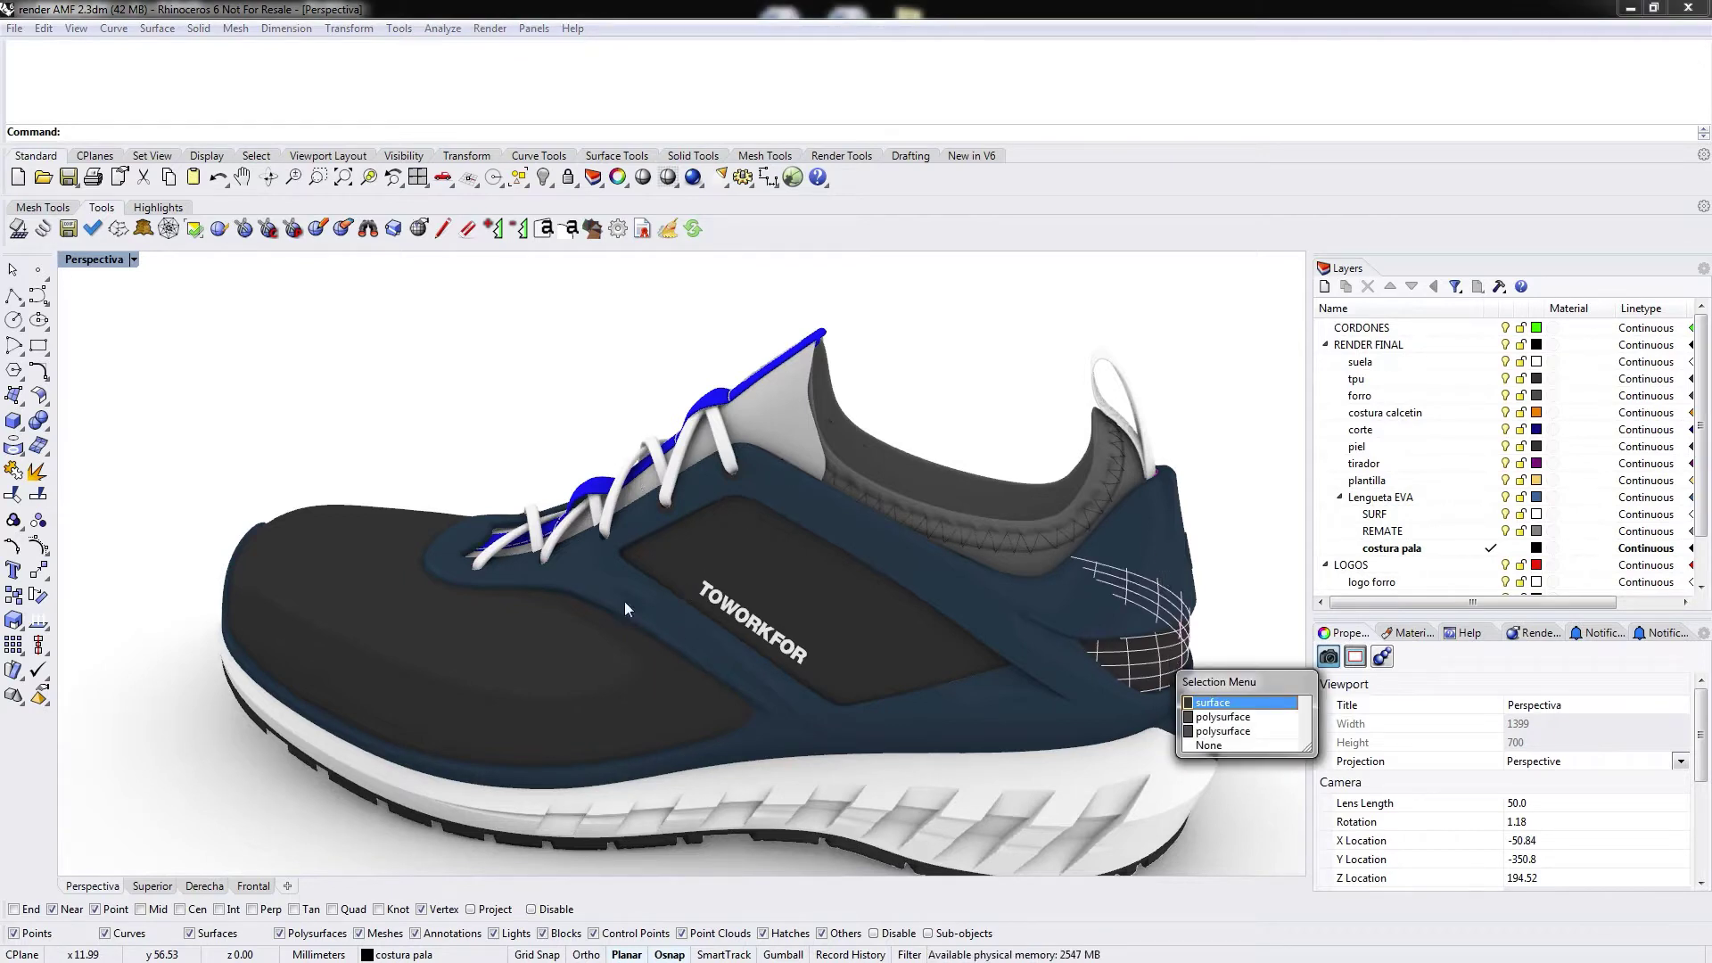
{"action": "left_click", "coordinate": [892, 624]}
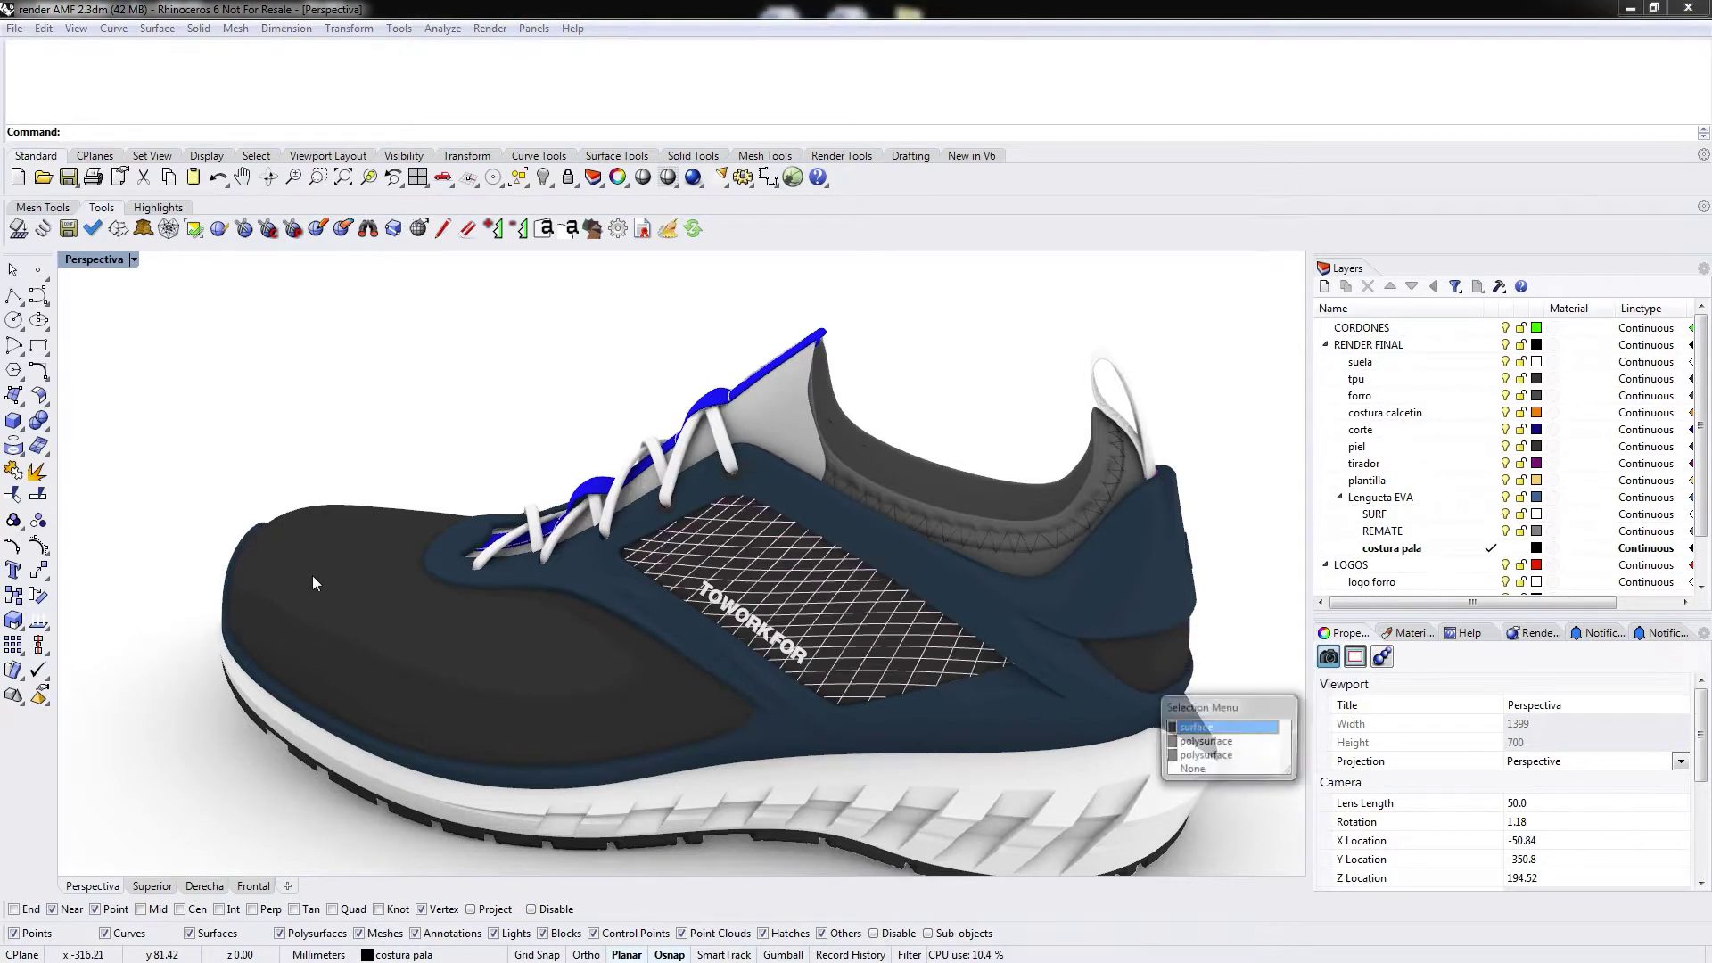
{"action": "left_click", "coordinate": [450, 321]}
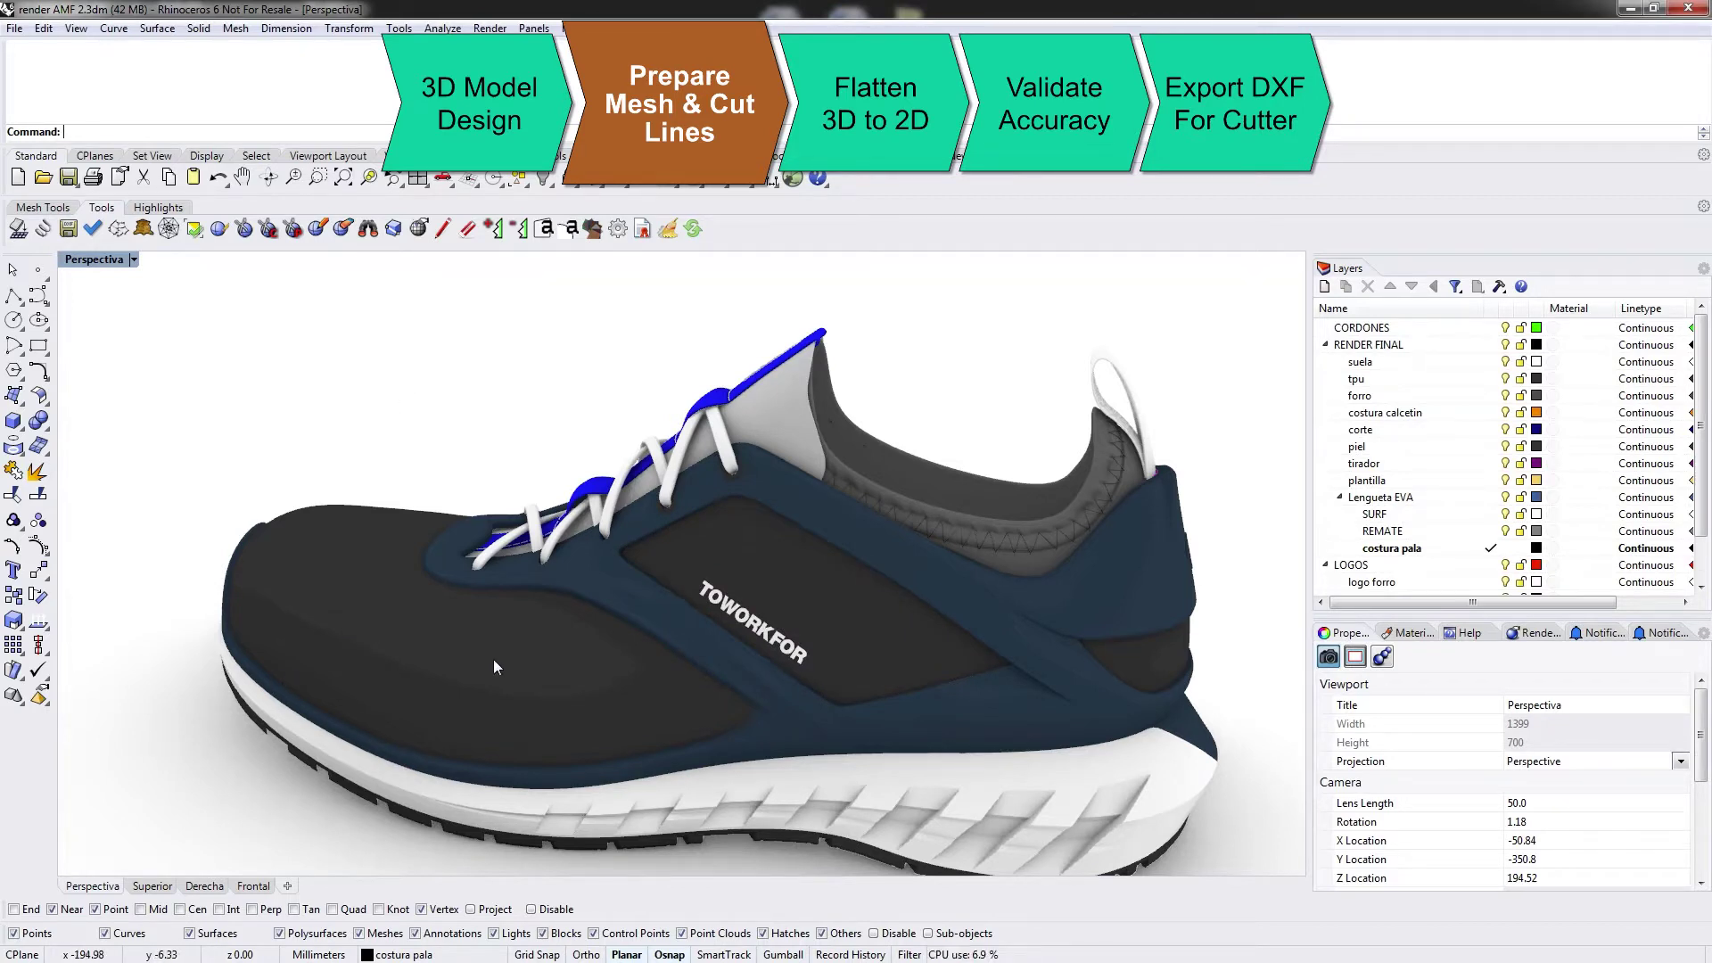
{"action": "left_click", "coordinate": [549, 685]}
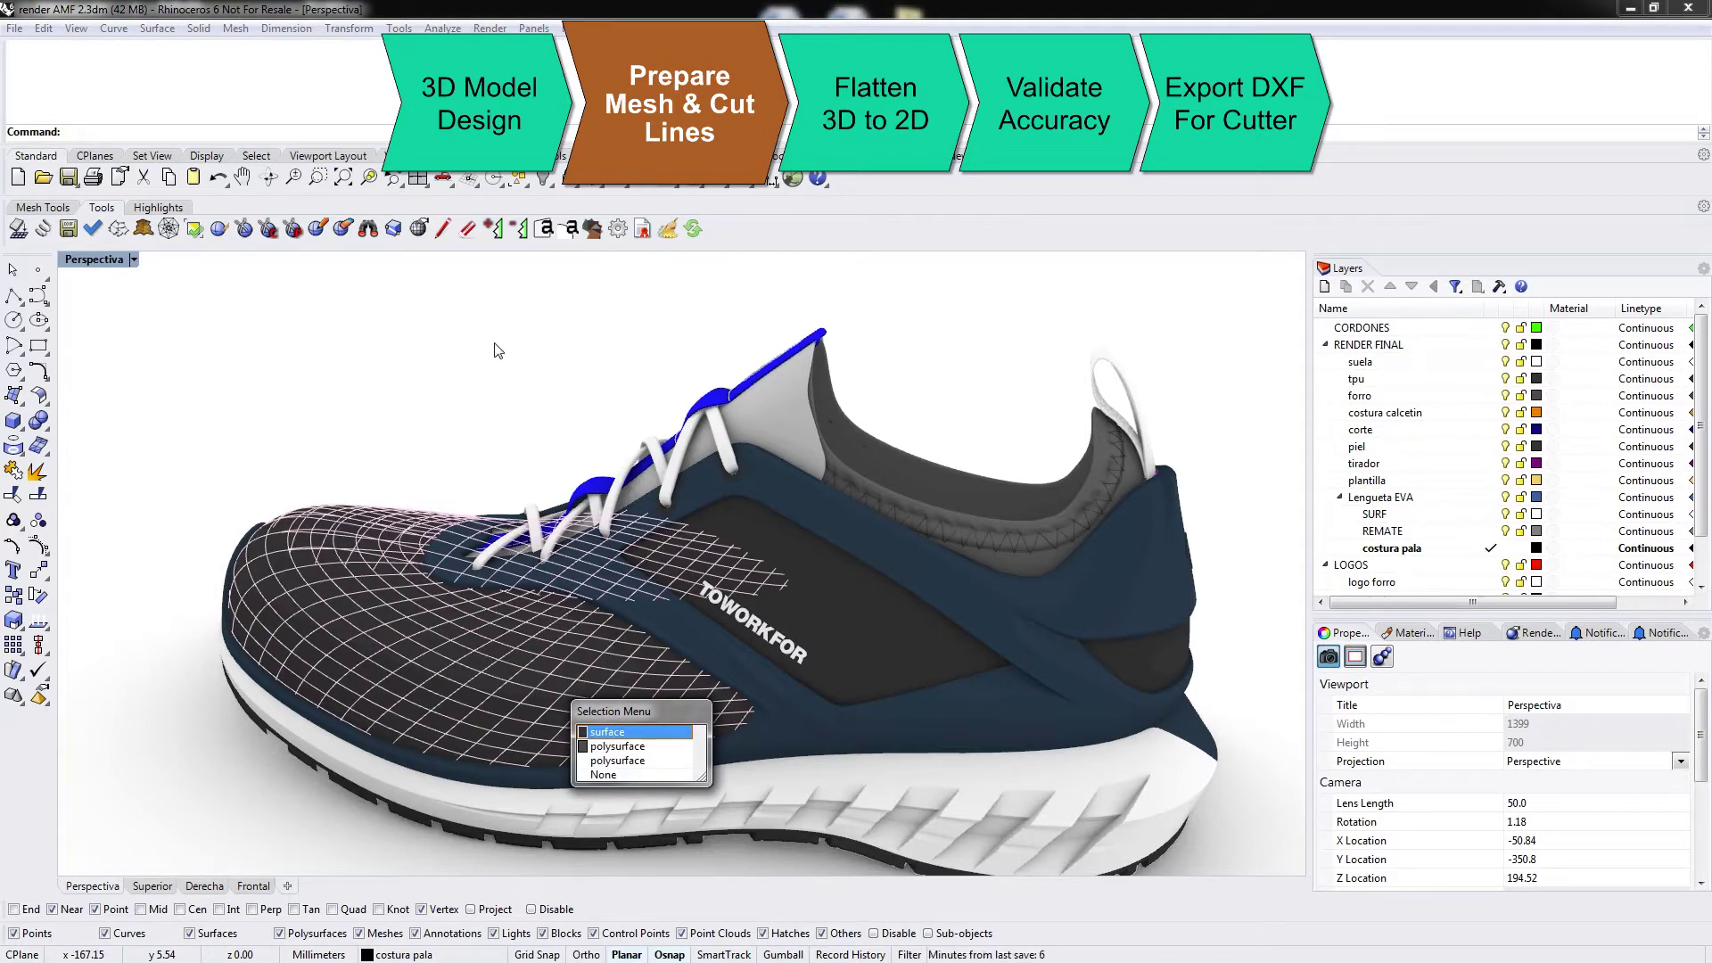
{"action": "key", "text": "Escape"}
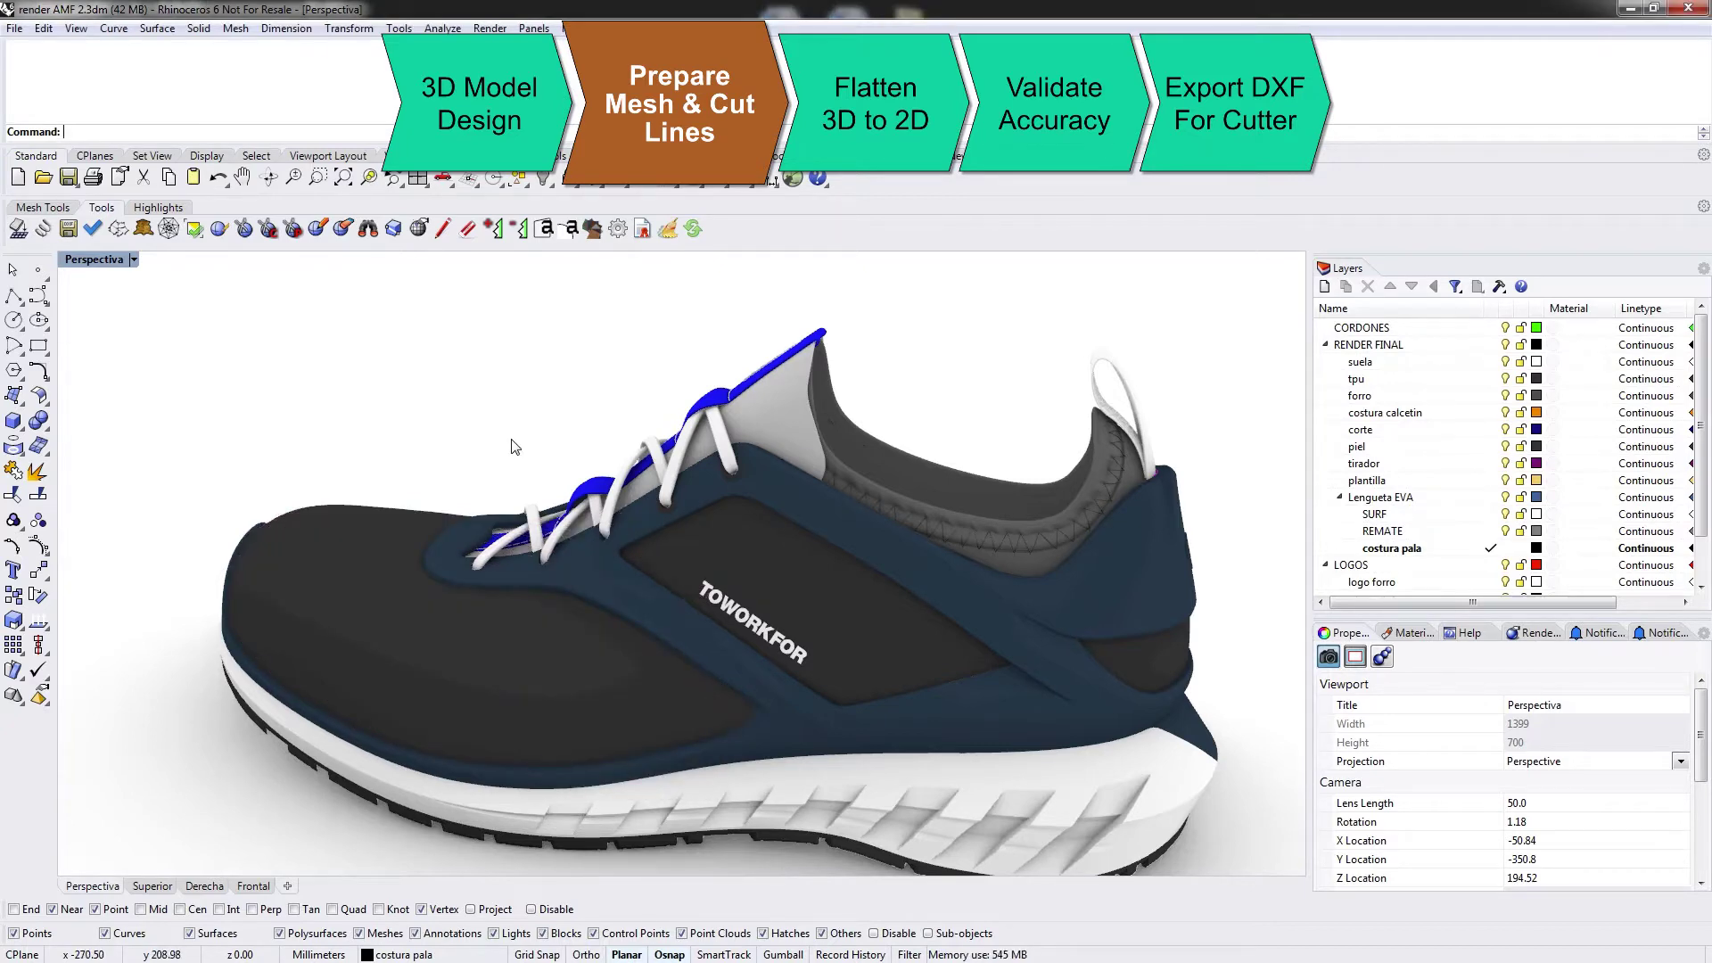
{"action": "right_click_drag", "start_coordinate": [535, 446], "coordinate": [892, 535]}
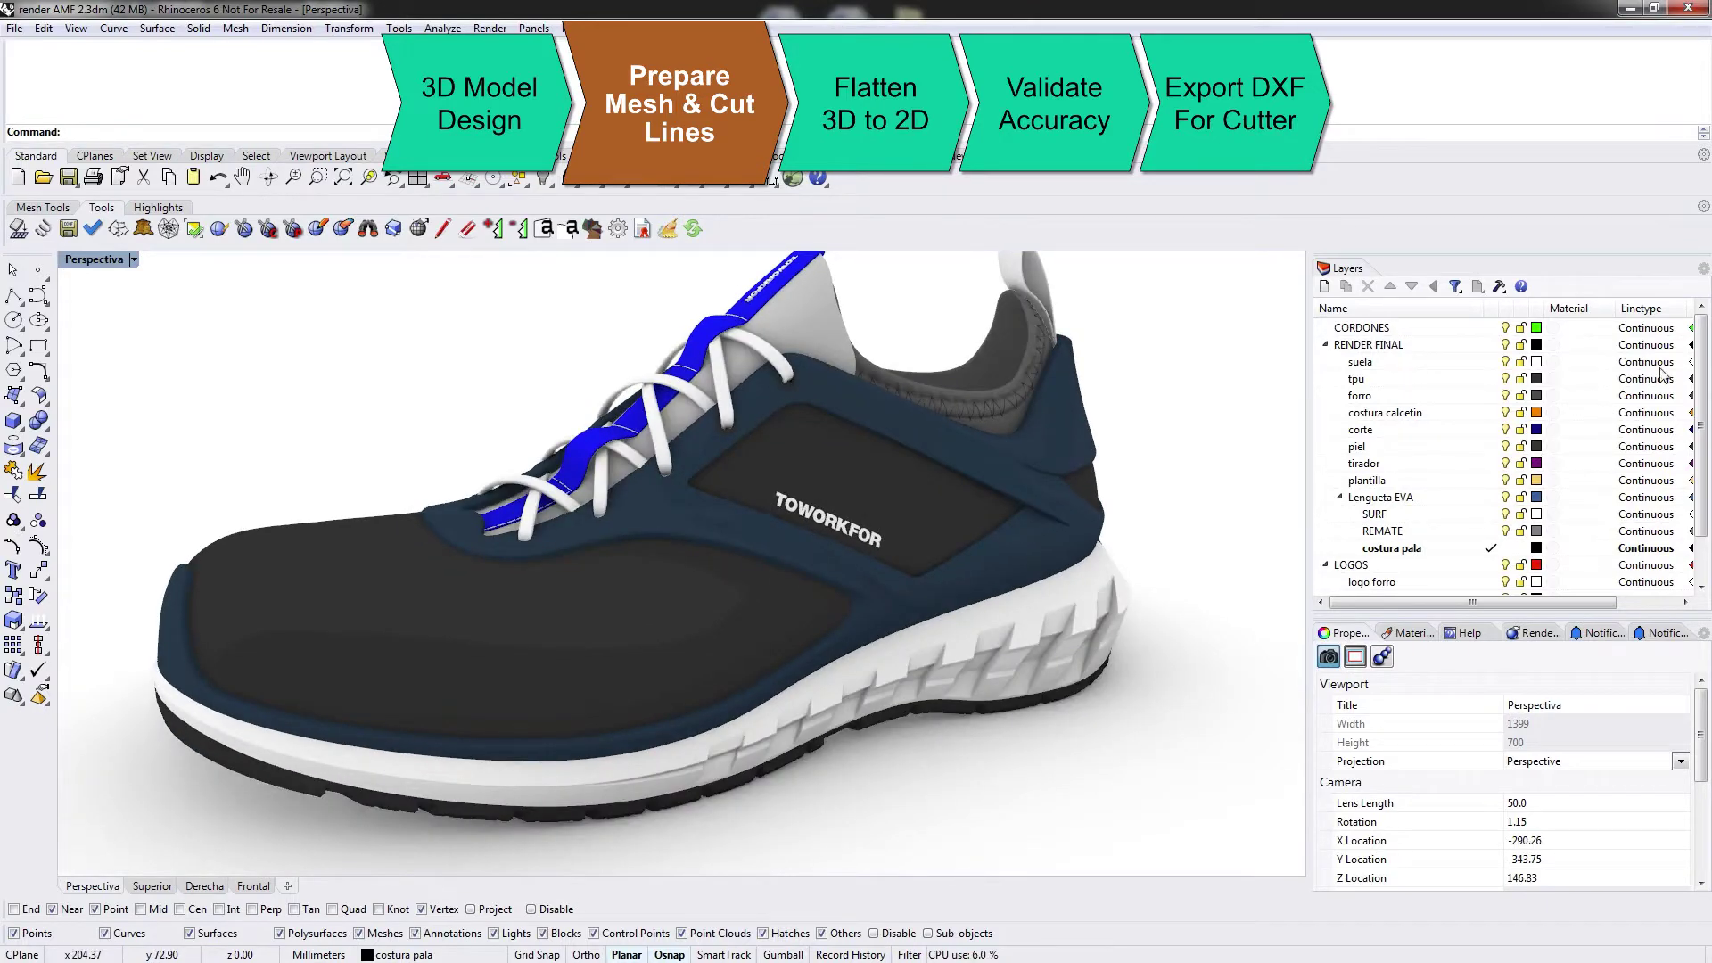
Collapse the RENDER FINAL and LOGOS groups and add a new layer named Mesh
{"action": "left_click", "coordinate": [1325, 344]}
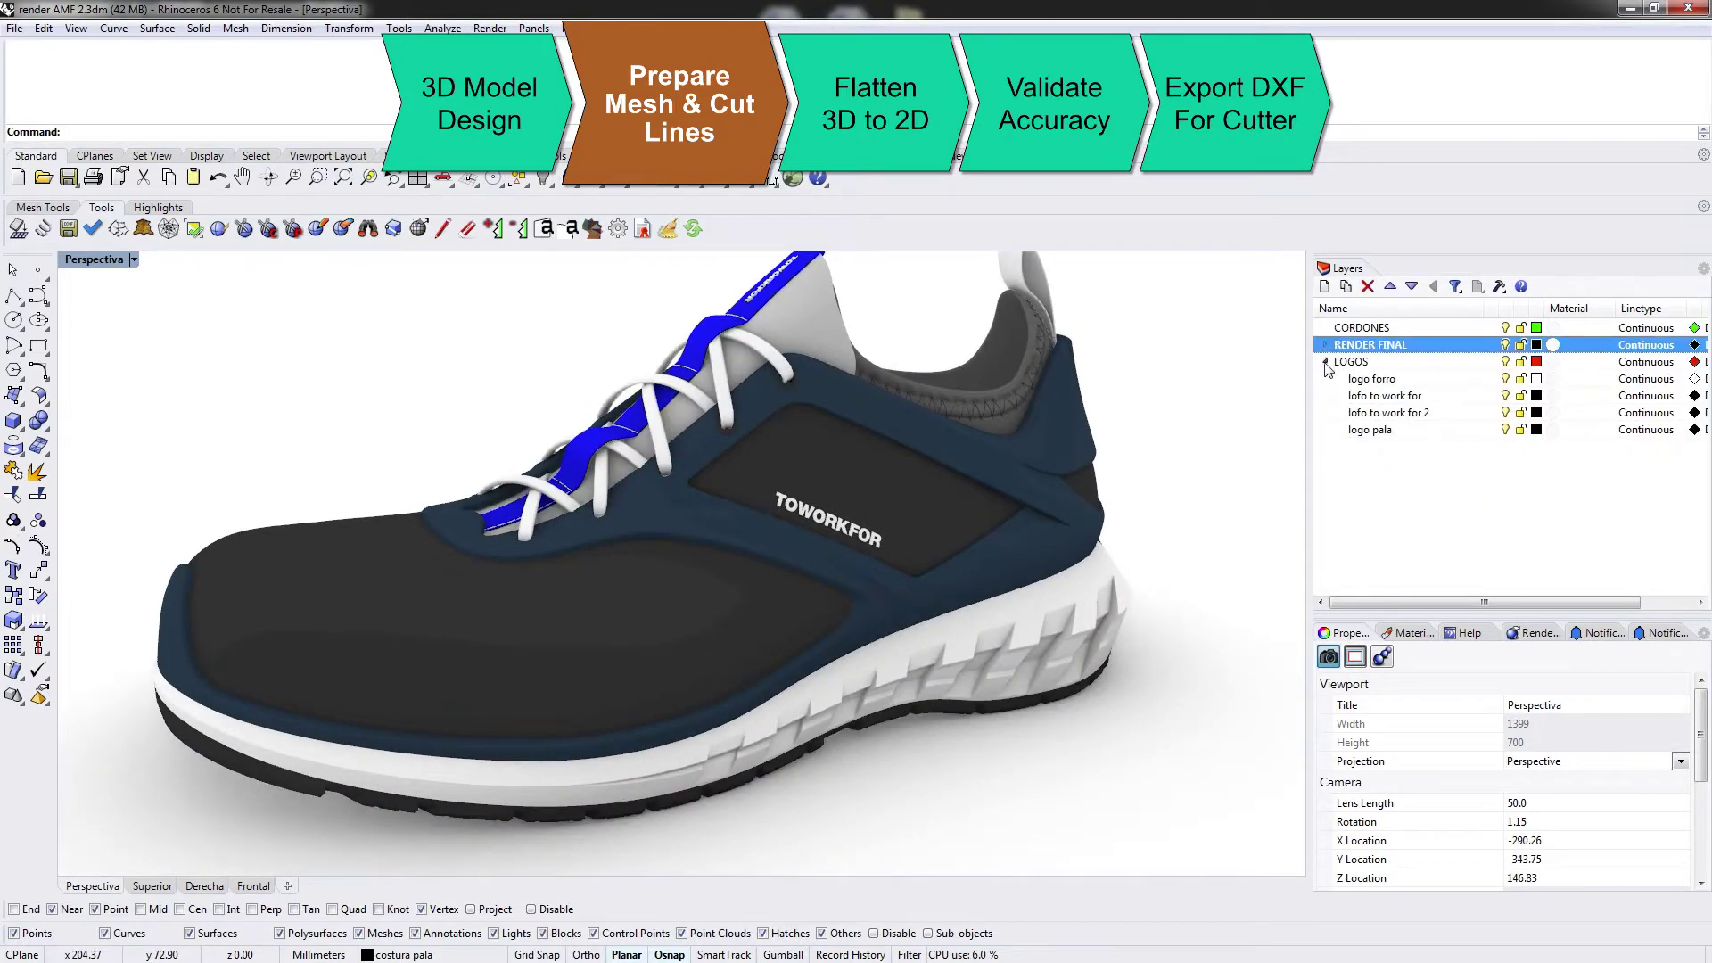
{"action": "left_click", "coordinate": [1325, 362]}
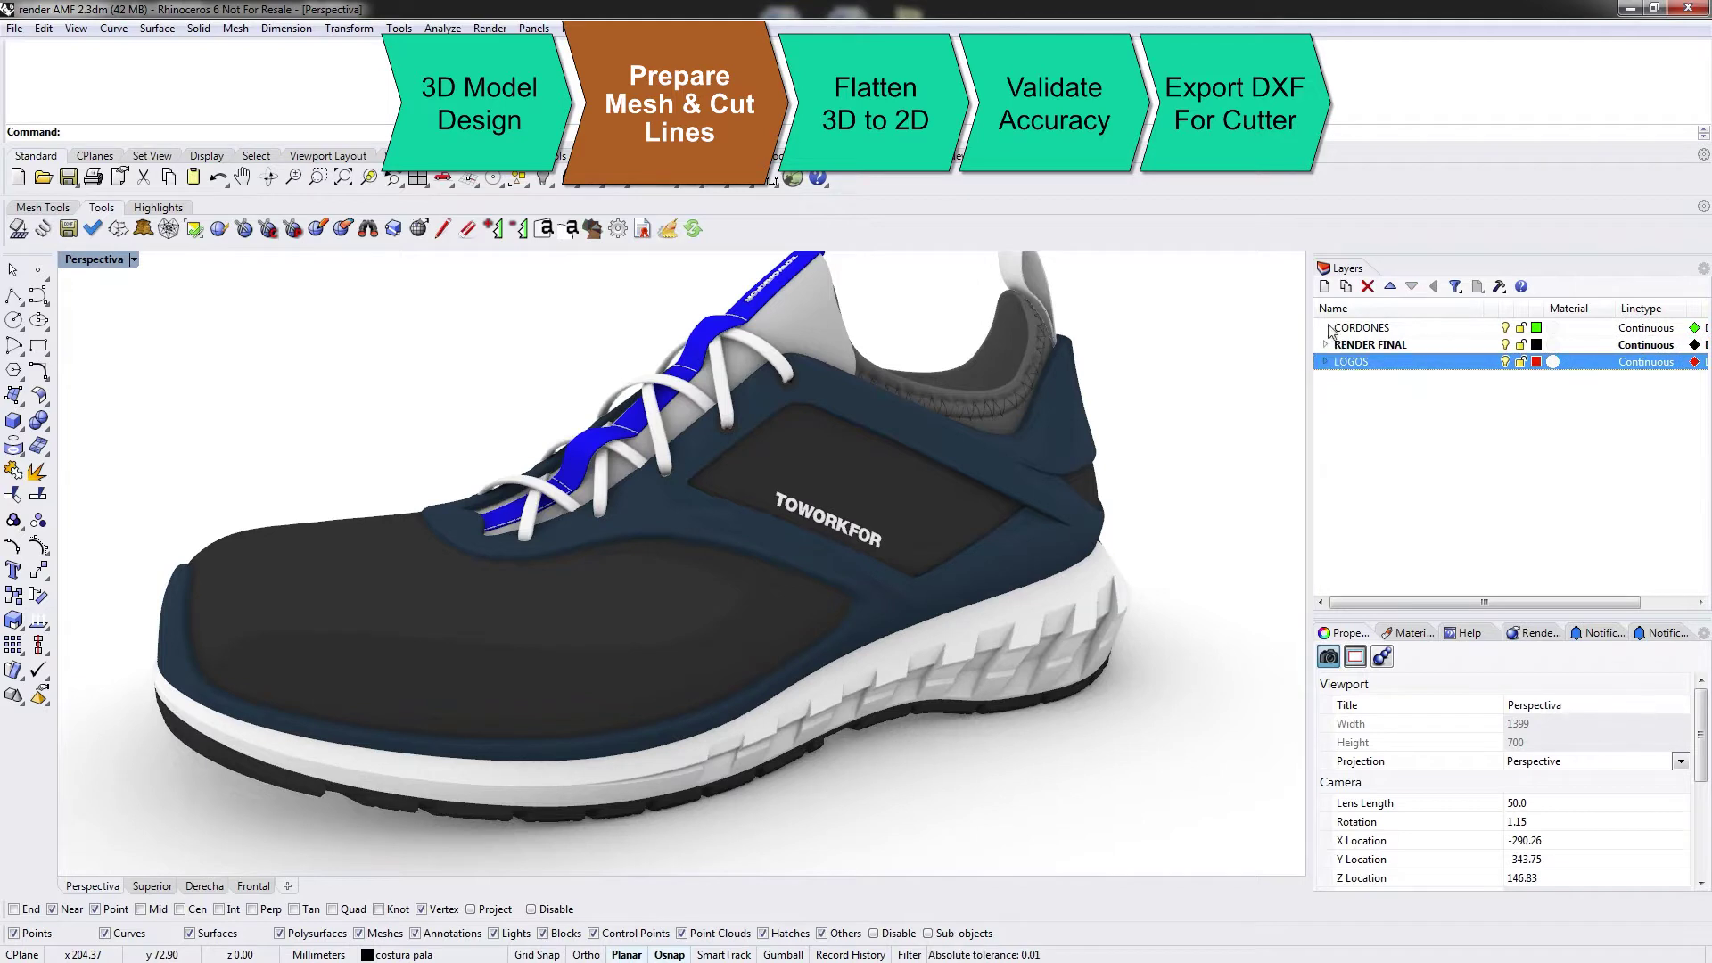
{"action": "right_click", "coordinate": [1377, 416]}
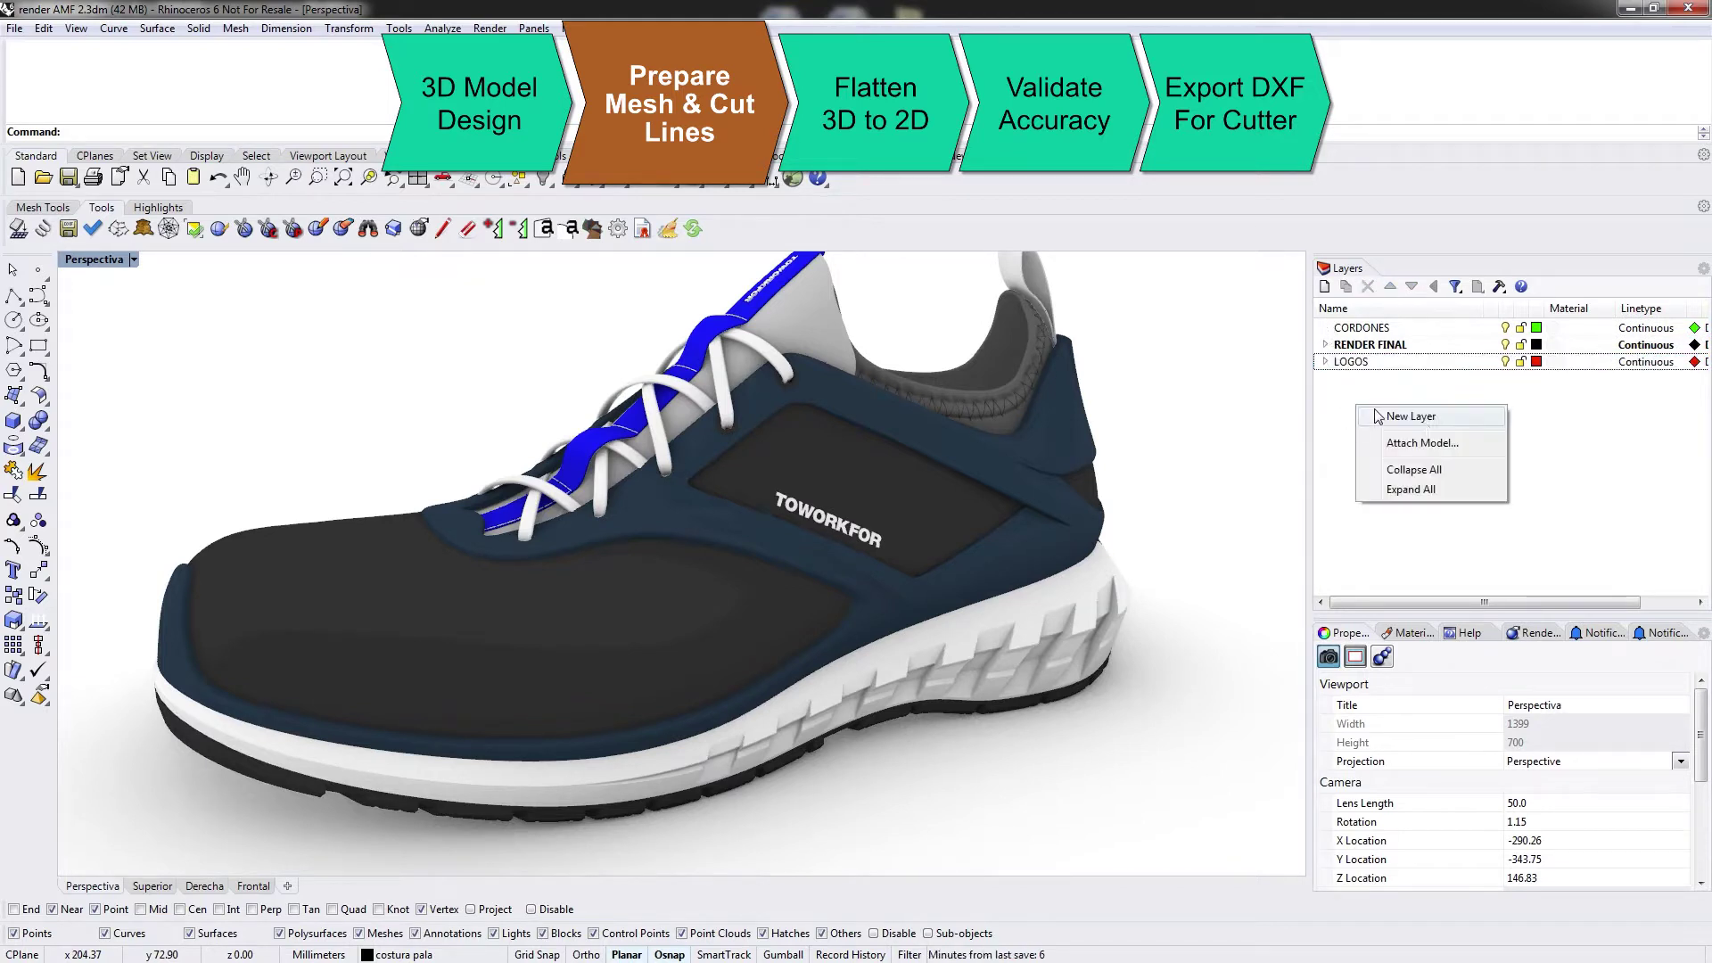
{"action": "left_click", "coordinate": [1427, 419]}
{"action": "type", "text": "Mesh"}
{"action": "key", "text": "Return"}
Make Mesh the current layer, then check the LOGOS and RENDER FINAL sublayers
{"action": "left_click", "coordinate": [1489, 379]}
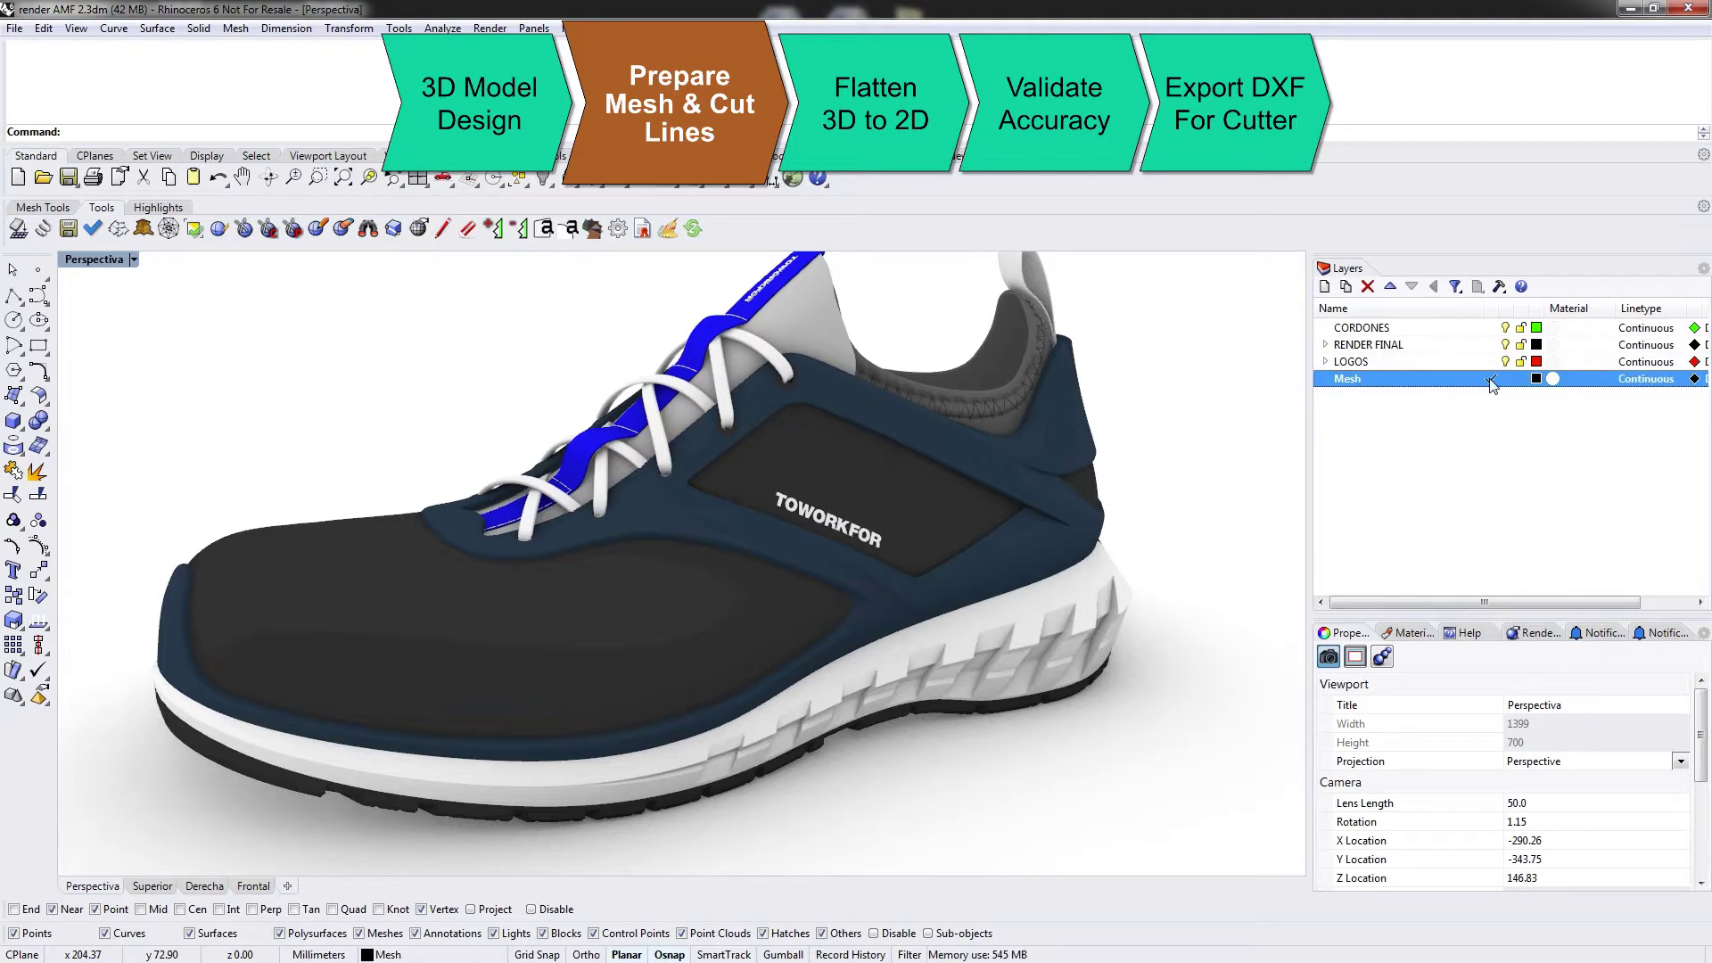
{"action": "left_click", "coordinate": [1326, 361]}
{"action": "left_click", "coordinate": [1327, 346]}
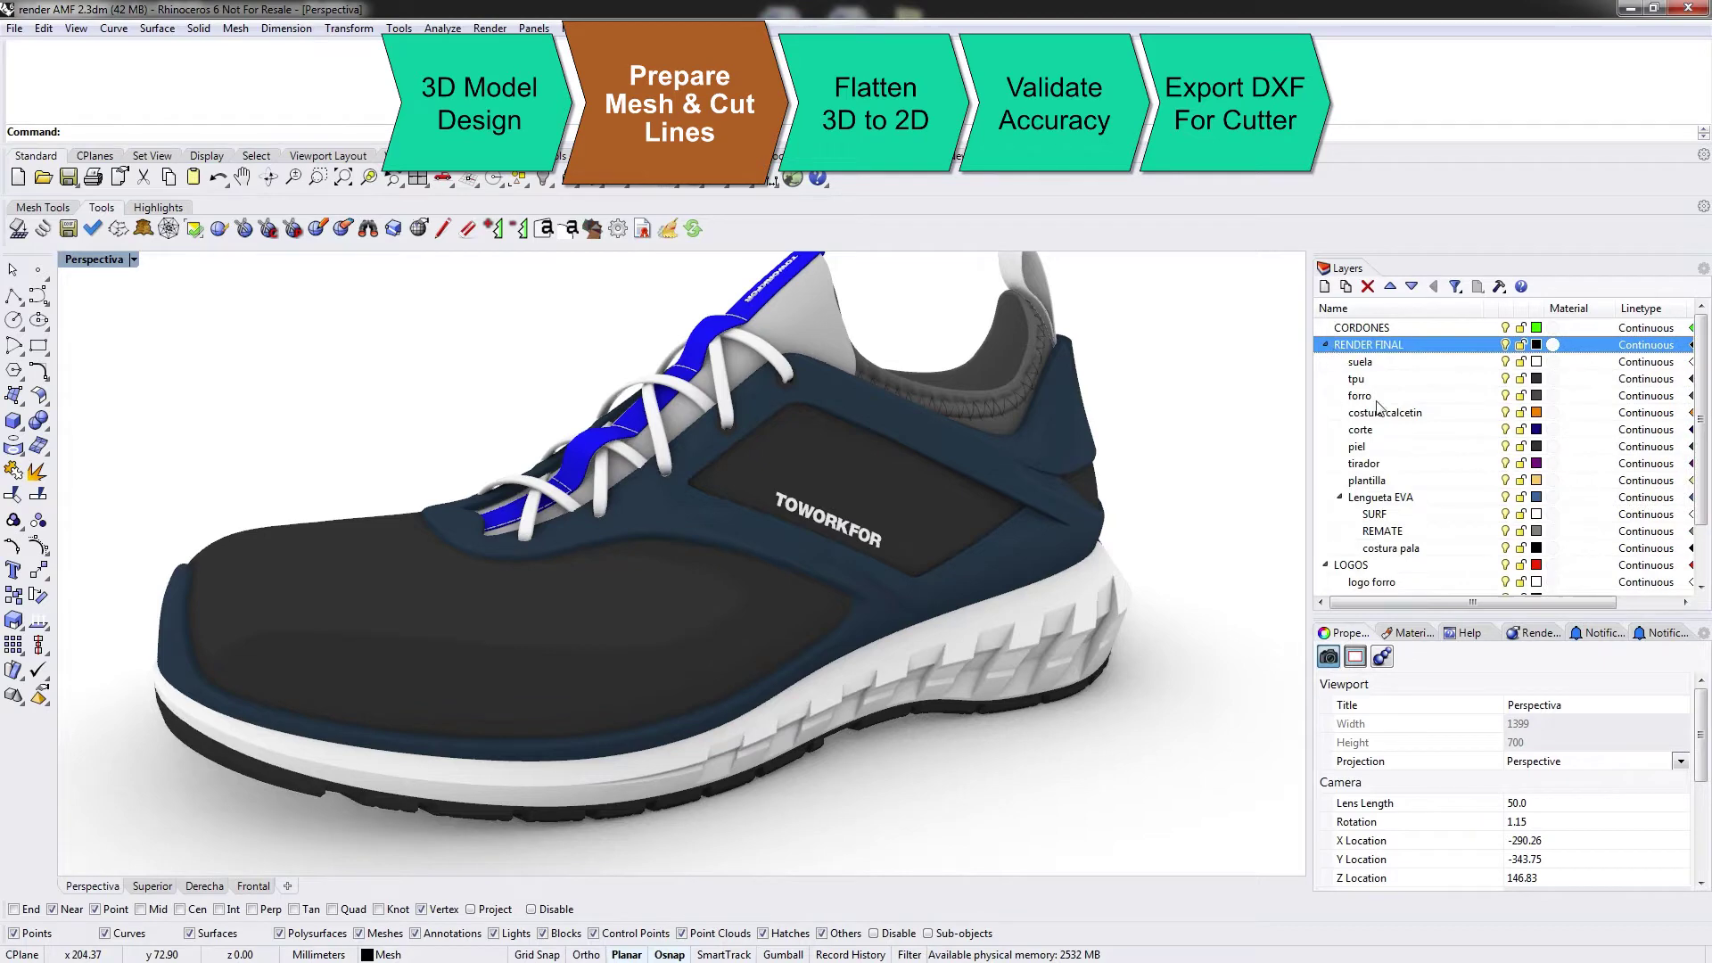
{"action": "left_click", "coordinate": [1326, 346]}
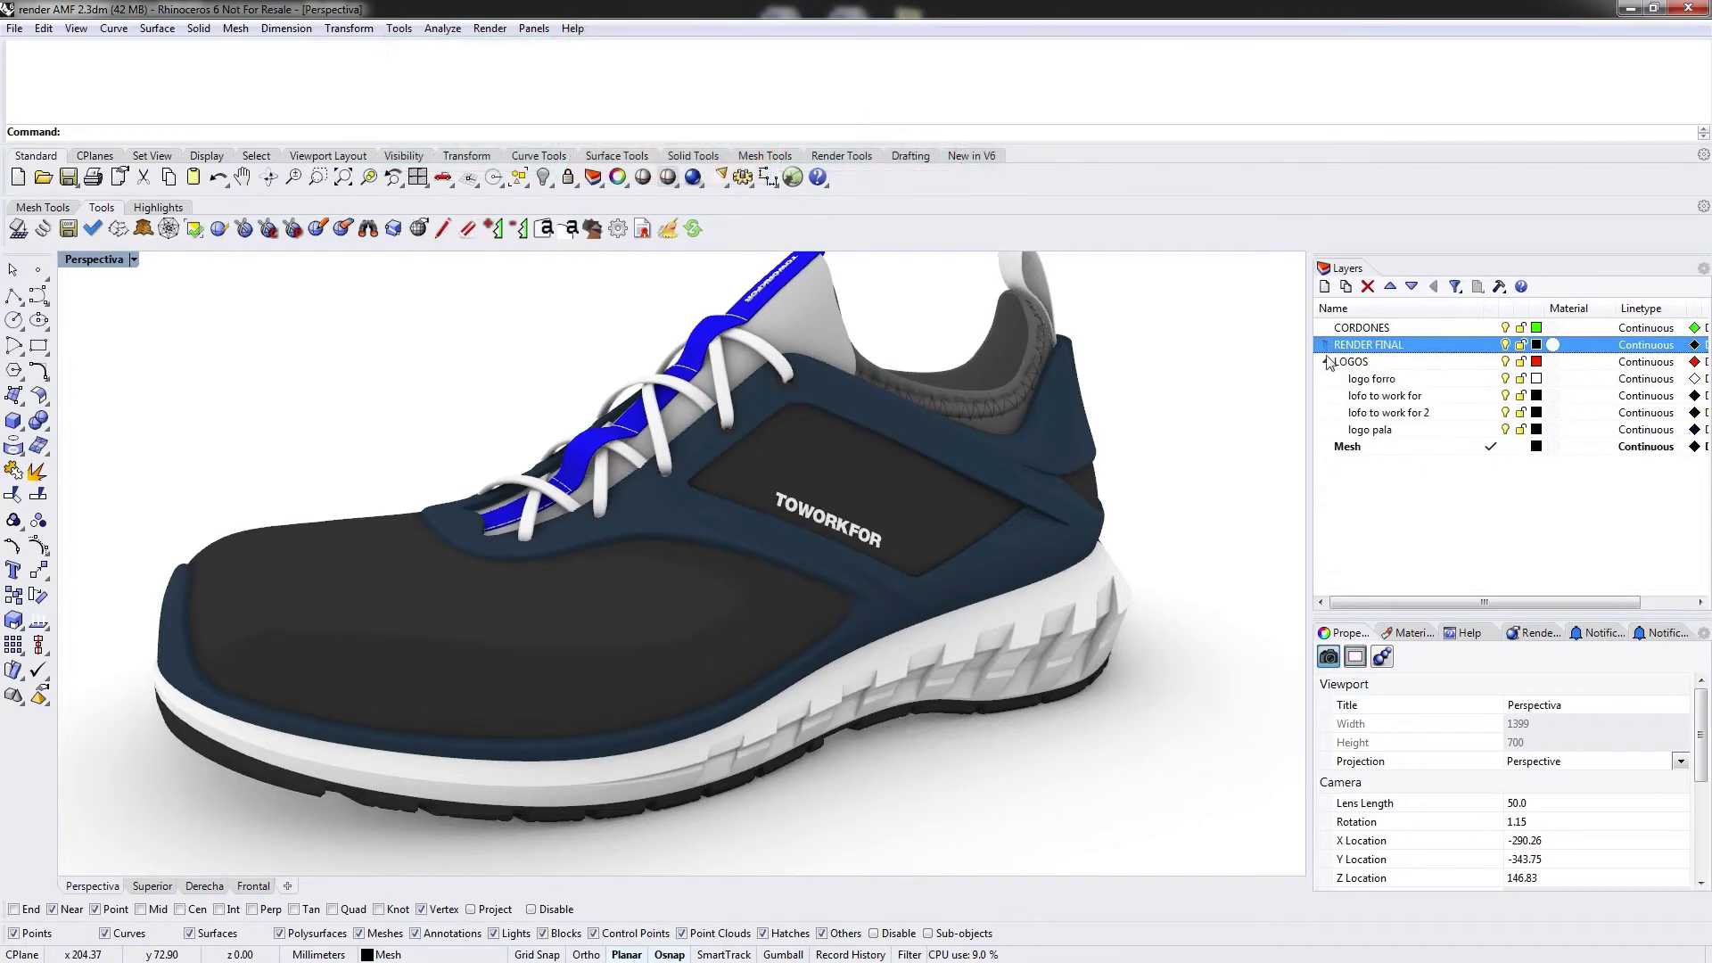
{"action": "left_click", "coordinate": [1326, 361]}
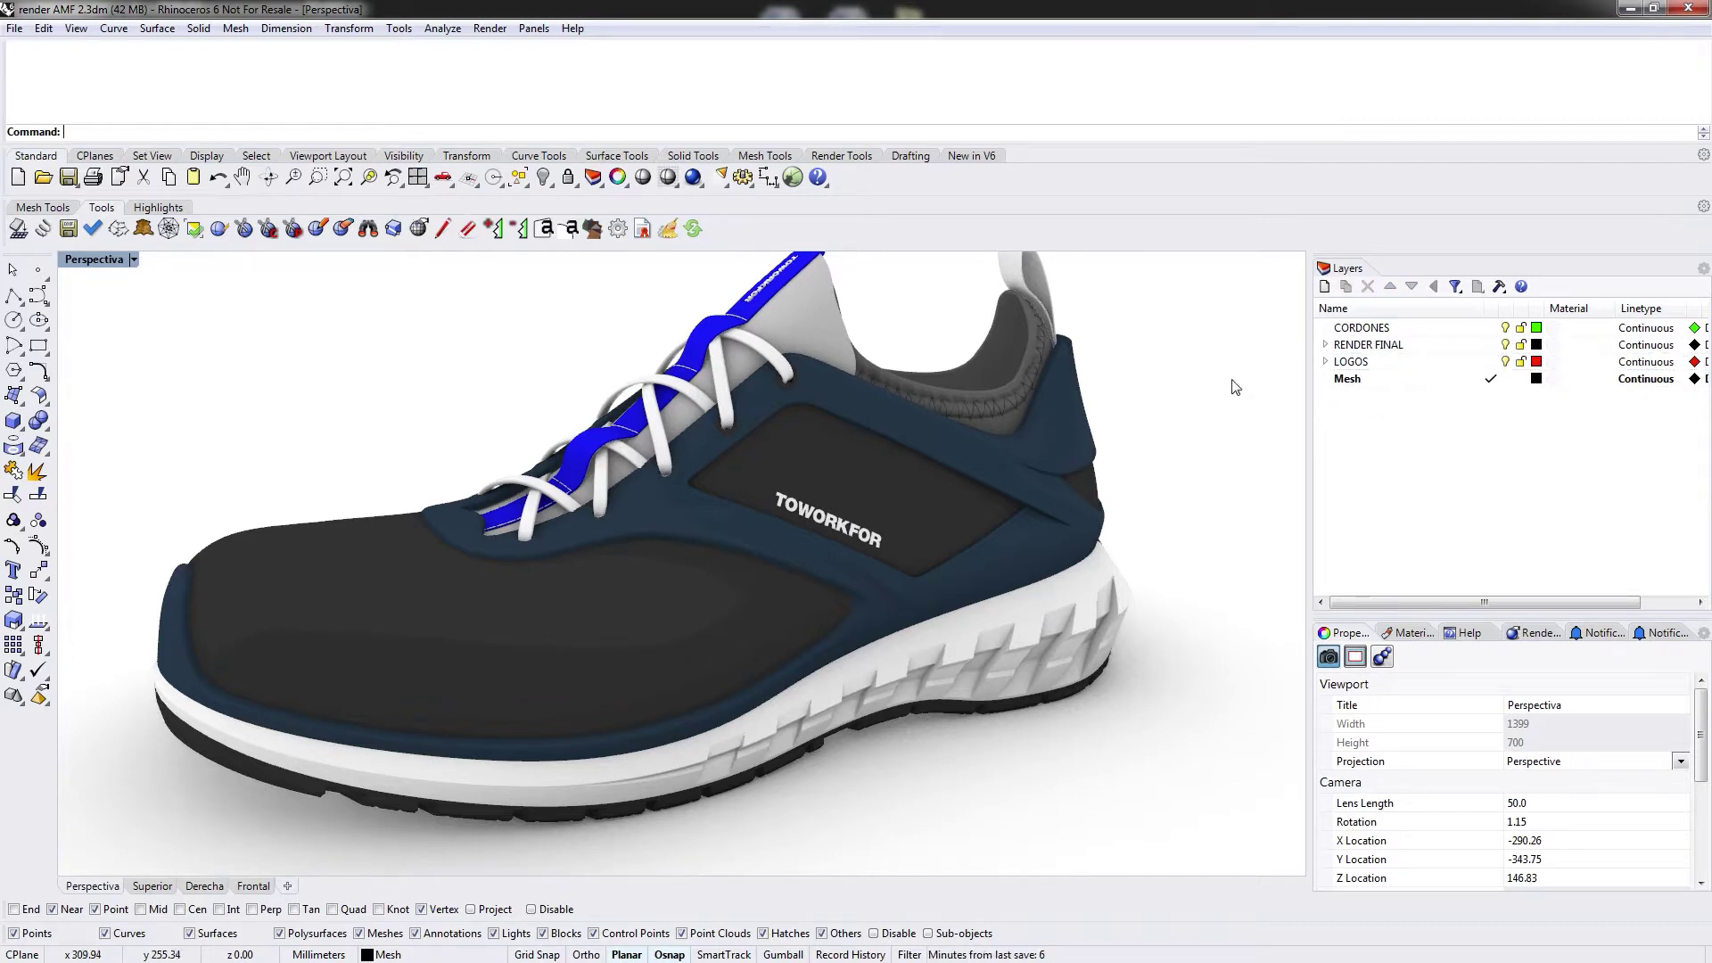
Select the toe, heel and both side panel surfaces of the shoe upper
{"action": "left_click", "coordinate": [379, 591]}
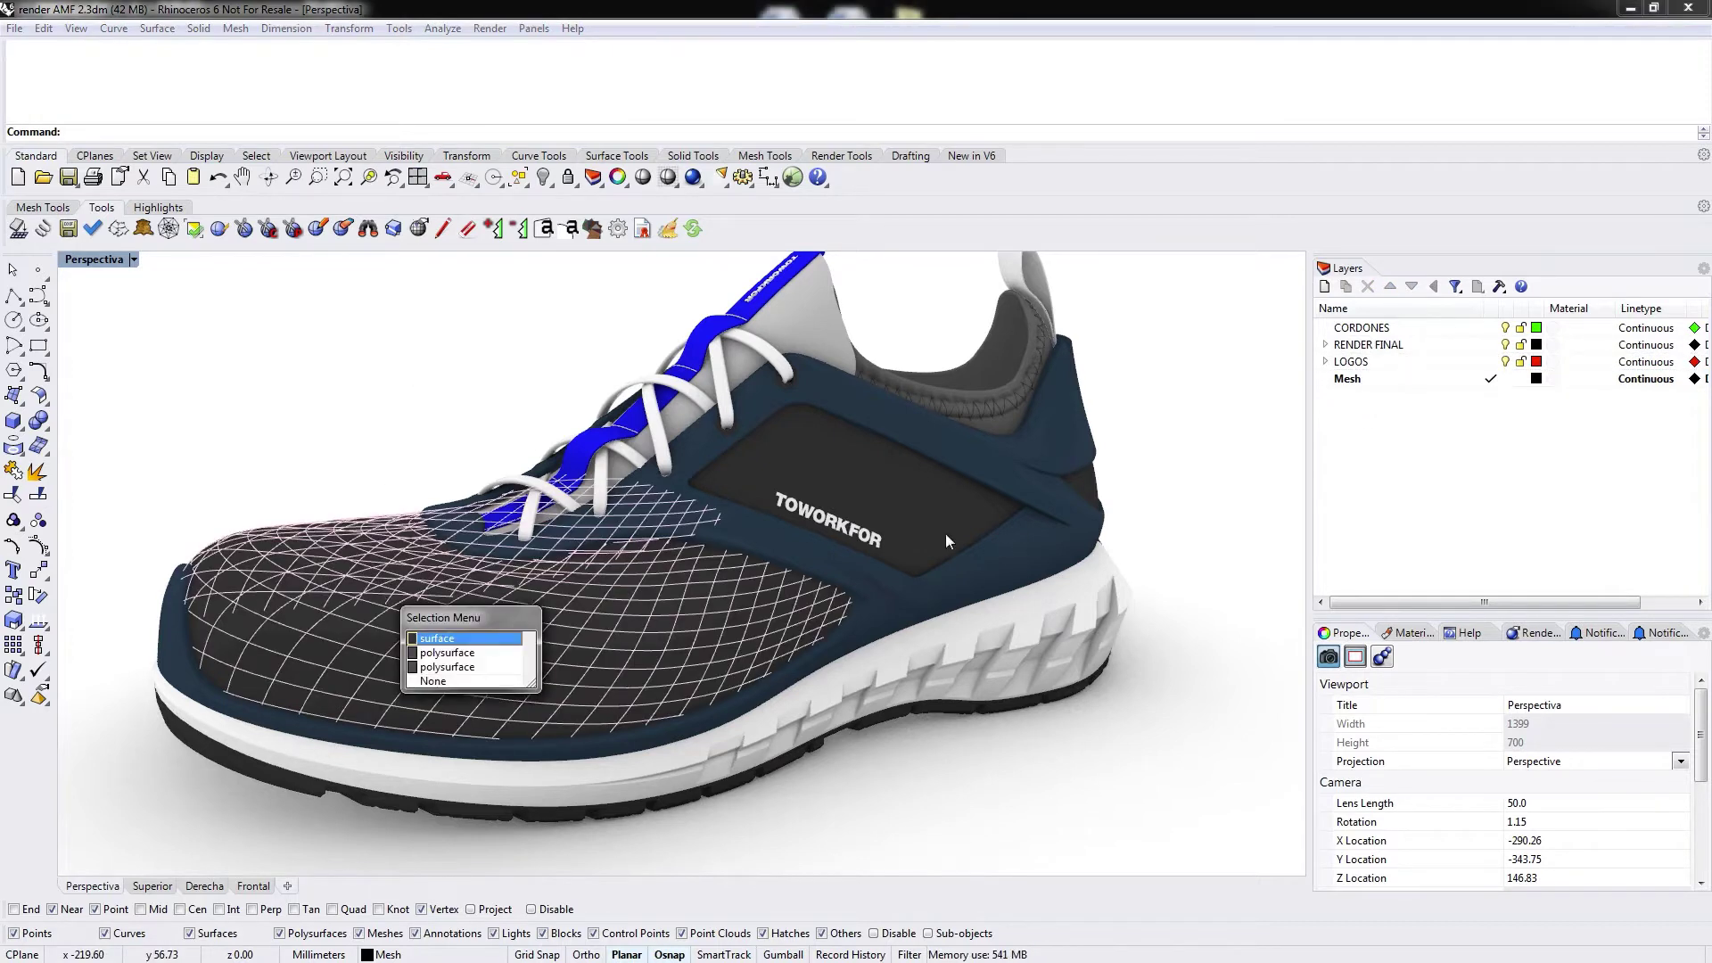
{"action": "left_click", "coordinate": [436, 639]}
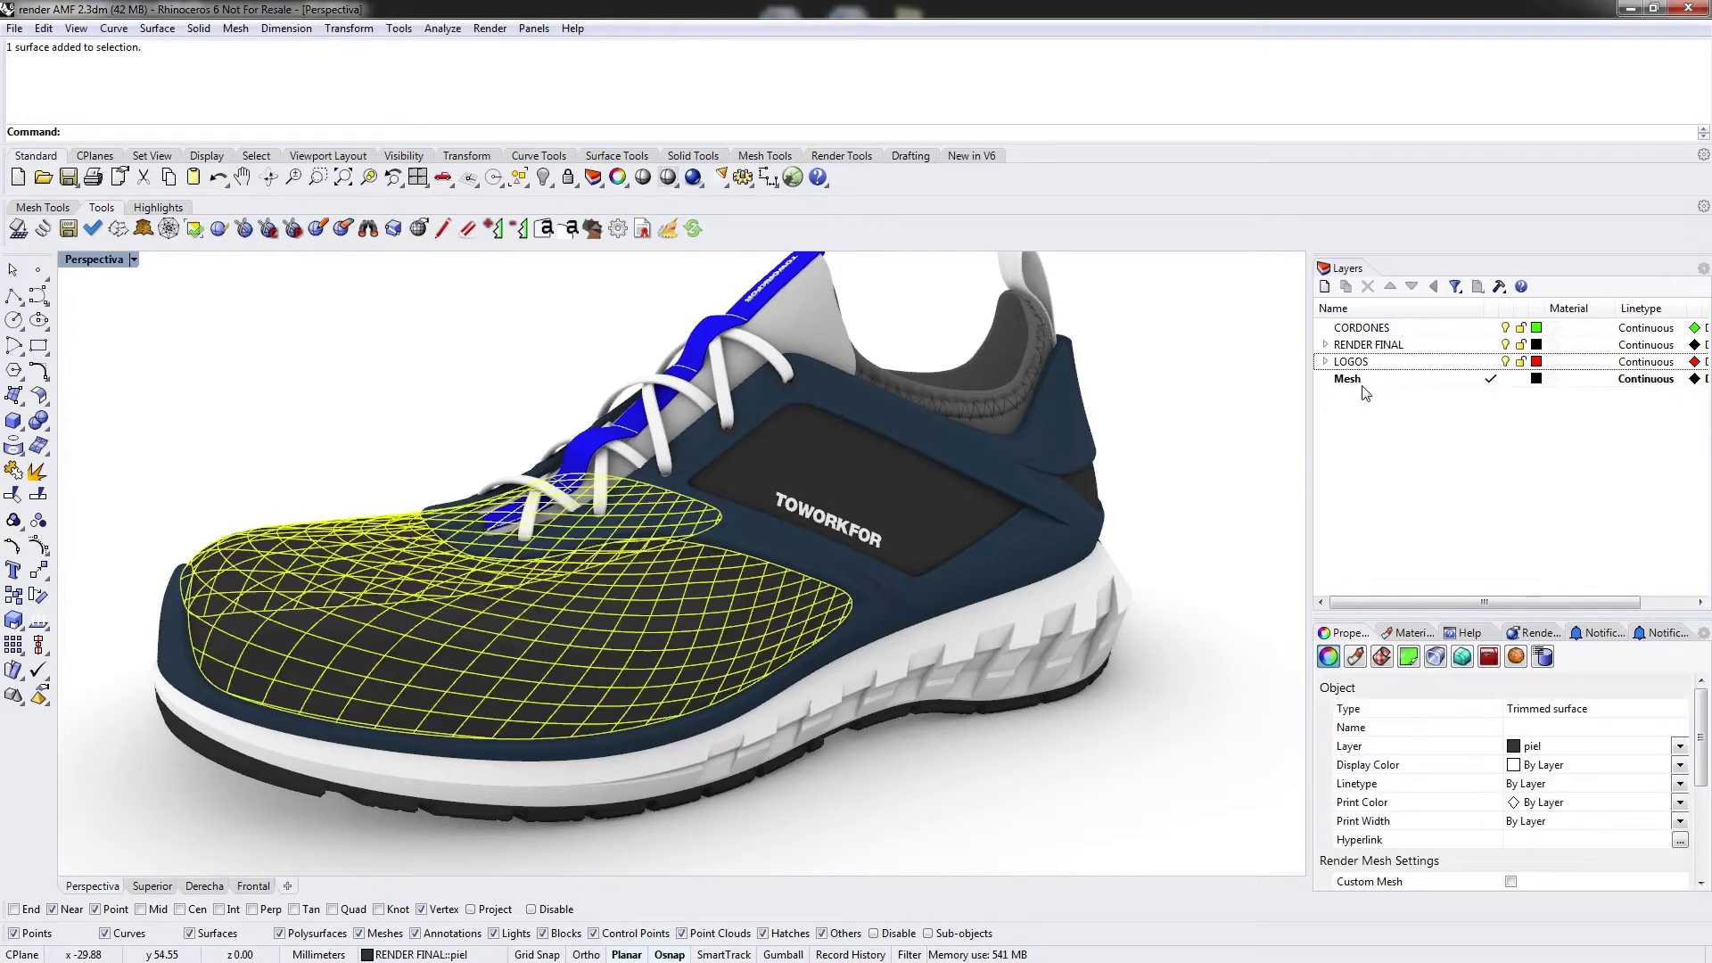
{"action": "left_click", "coordinate": [1051, 505]}
{"action": "left_click", "coordinate": [1013, 552]}
{"action": "left_click", "coordinate": [1086, 483]}
{"action": "left_click", "coordinate": [1017, 554]}
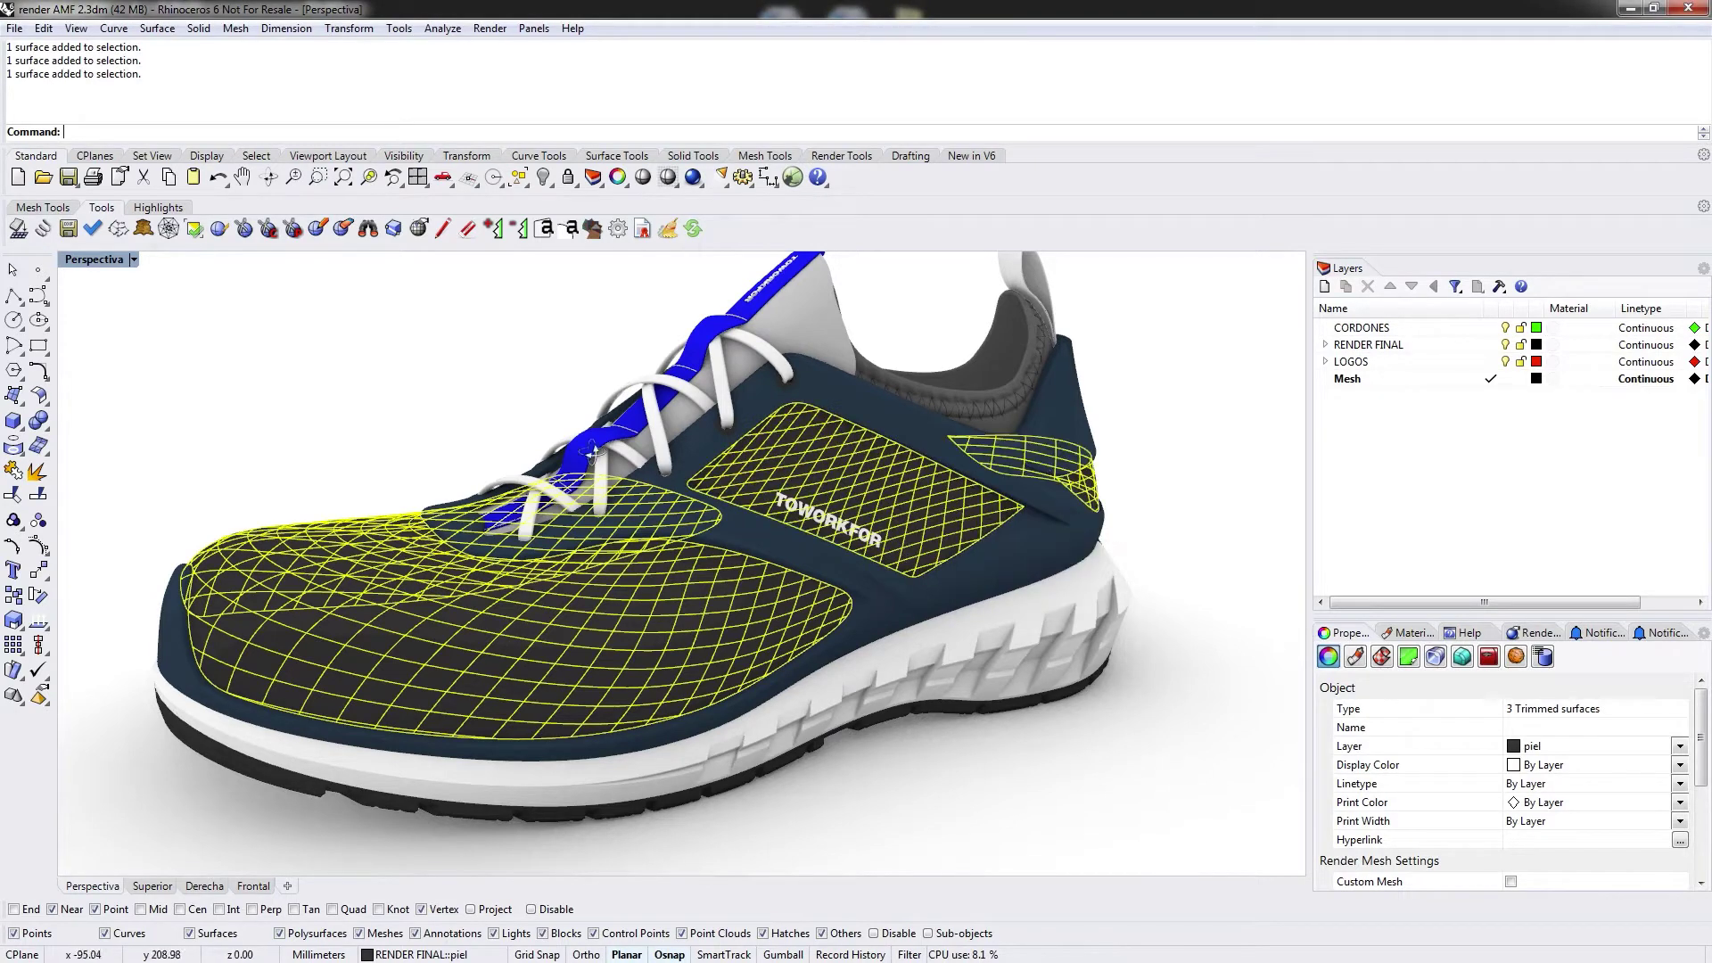
{"action": "right_click_drag", "start_coordinate": [1116, 532], "coordinate": [981, 512]}
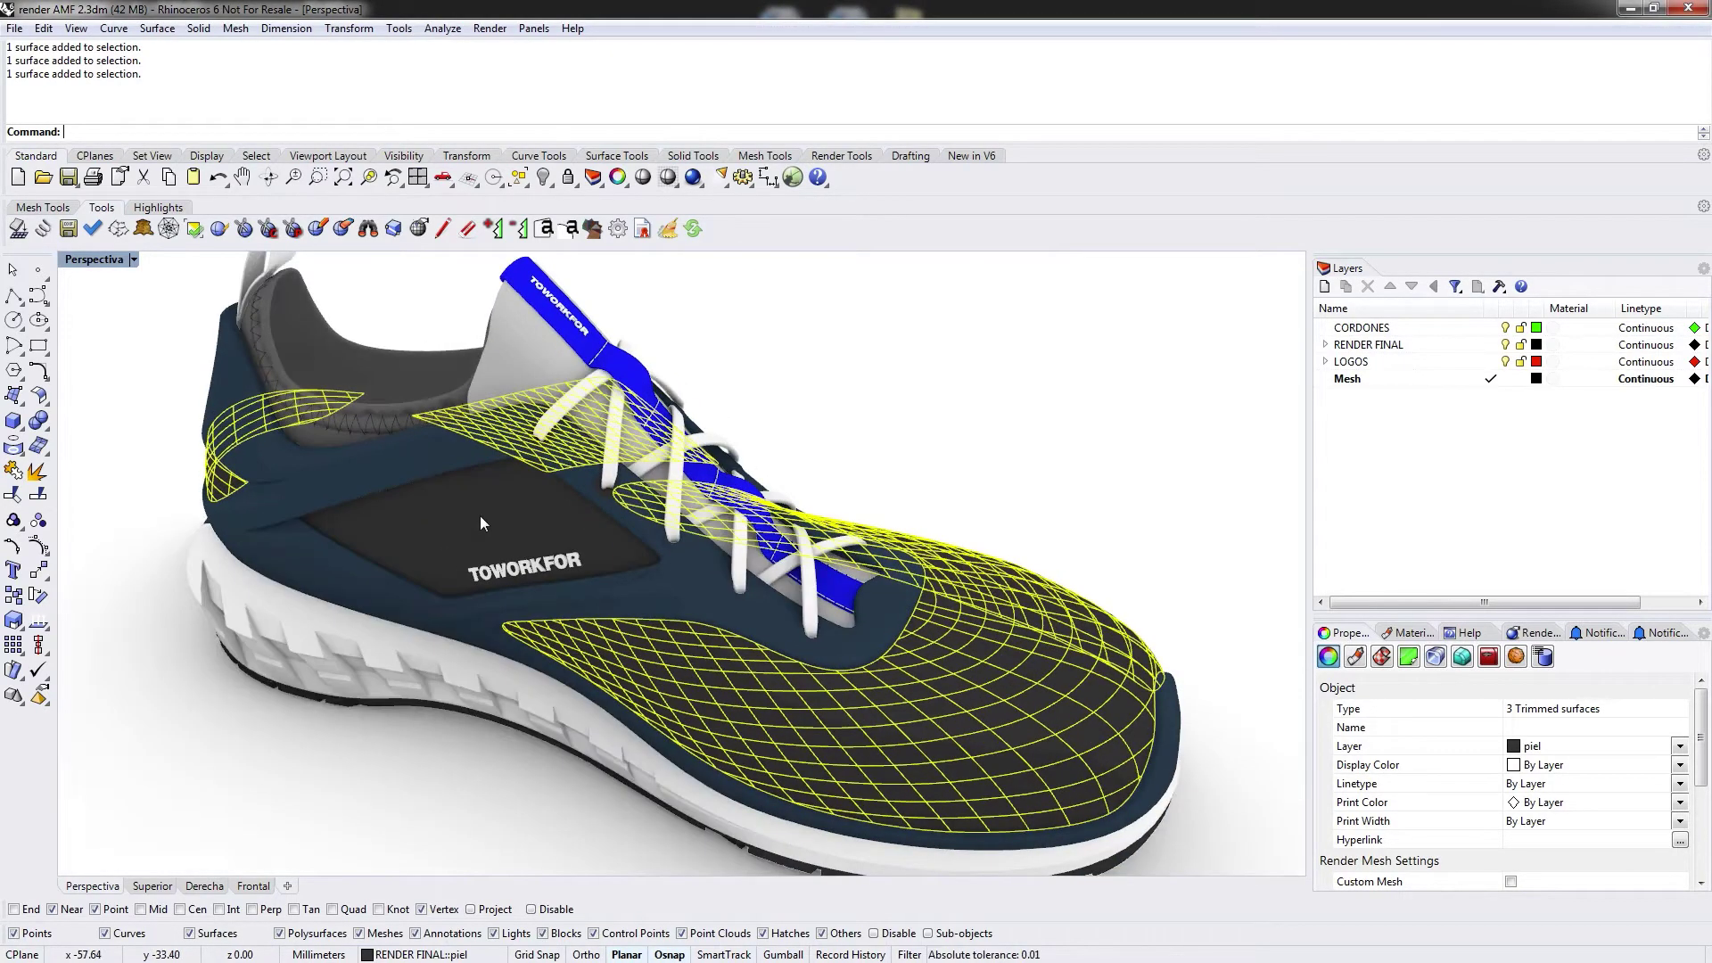
{"action": "left_click", "coordinate": [480, 519]}
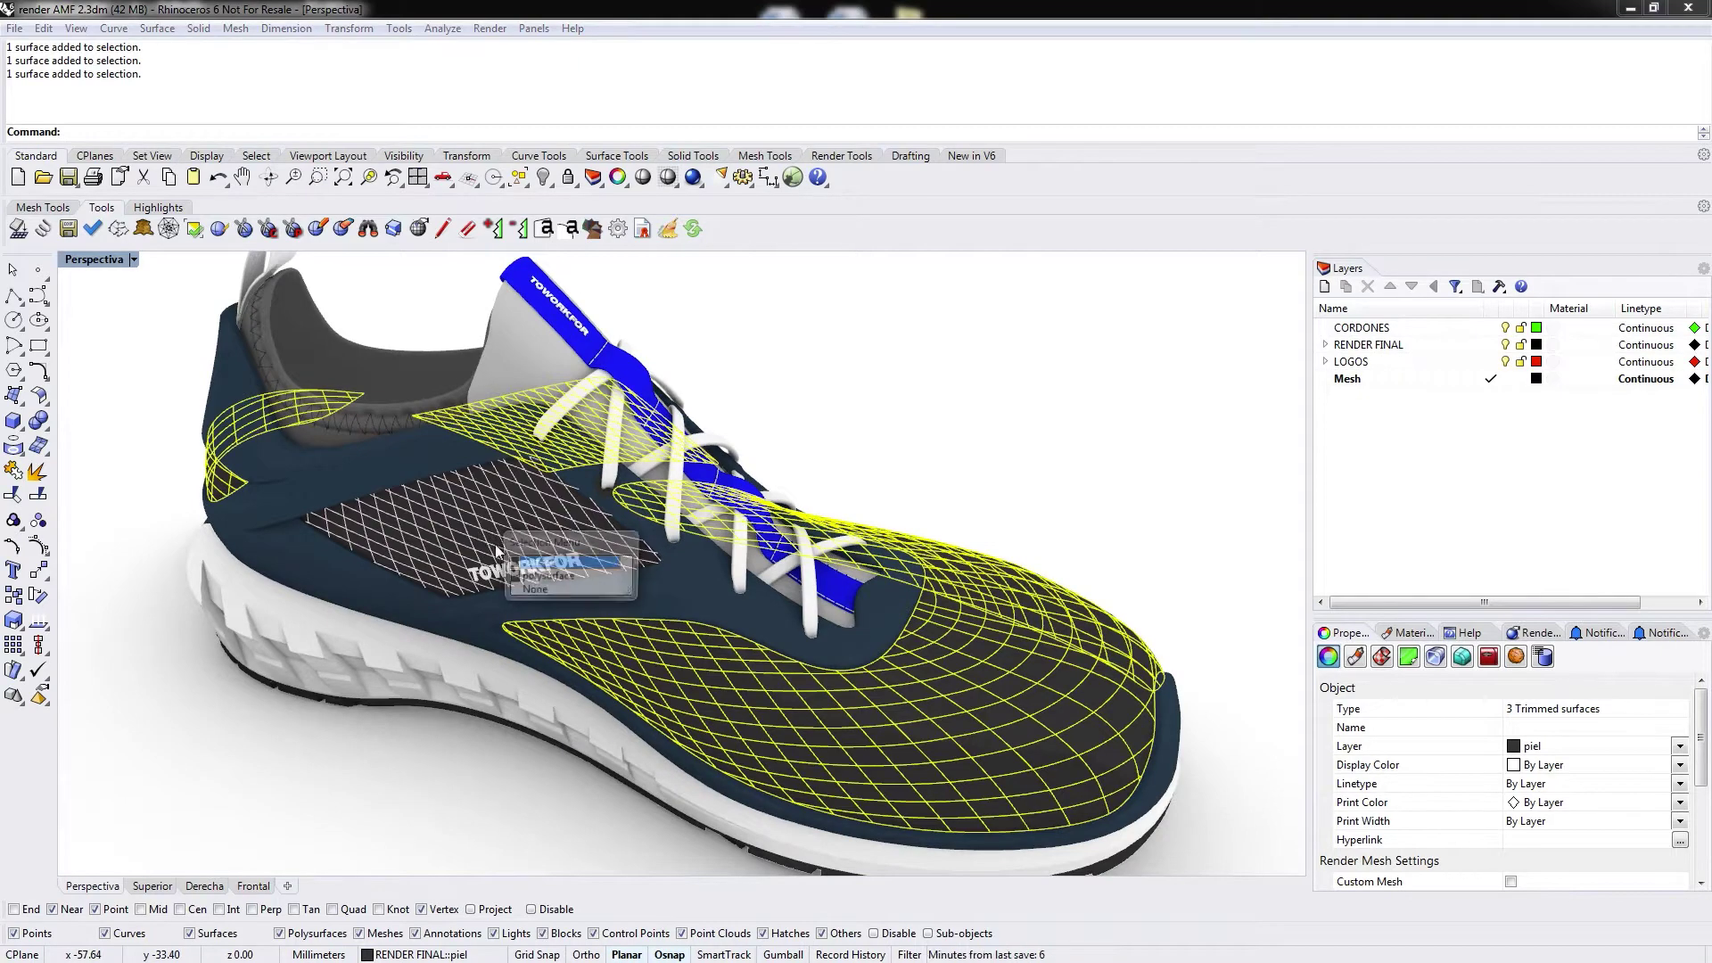
{"action": "left_click", "coordinate": [542, 564]}
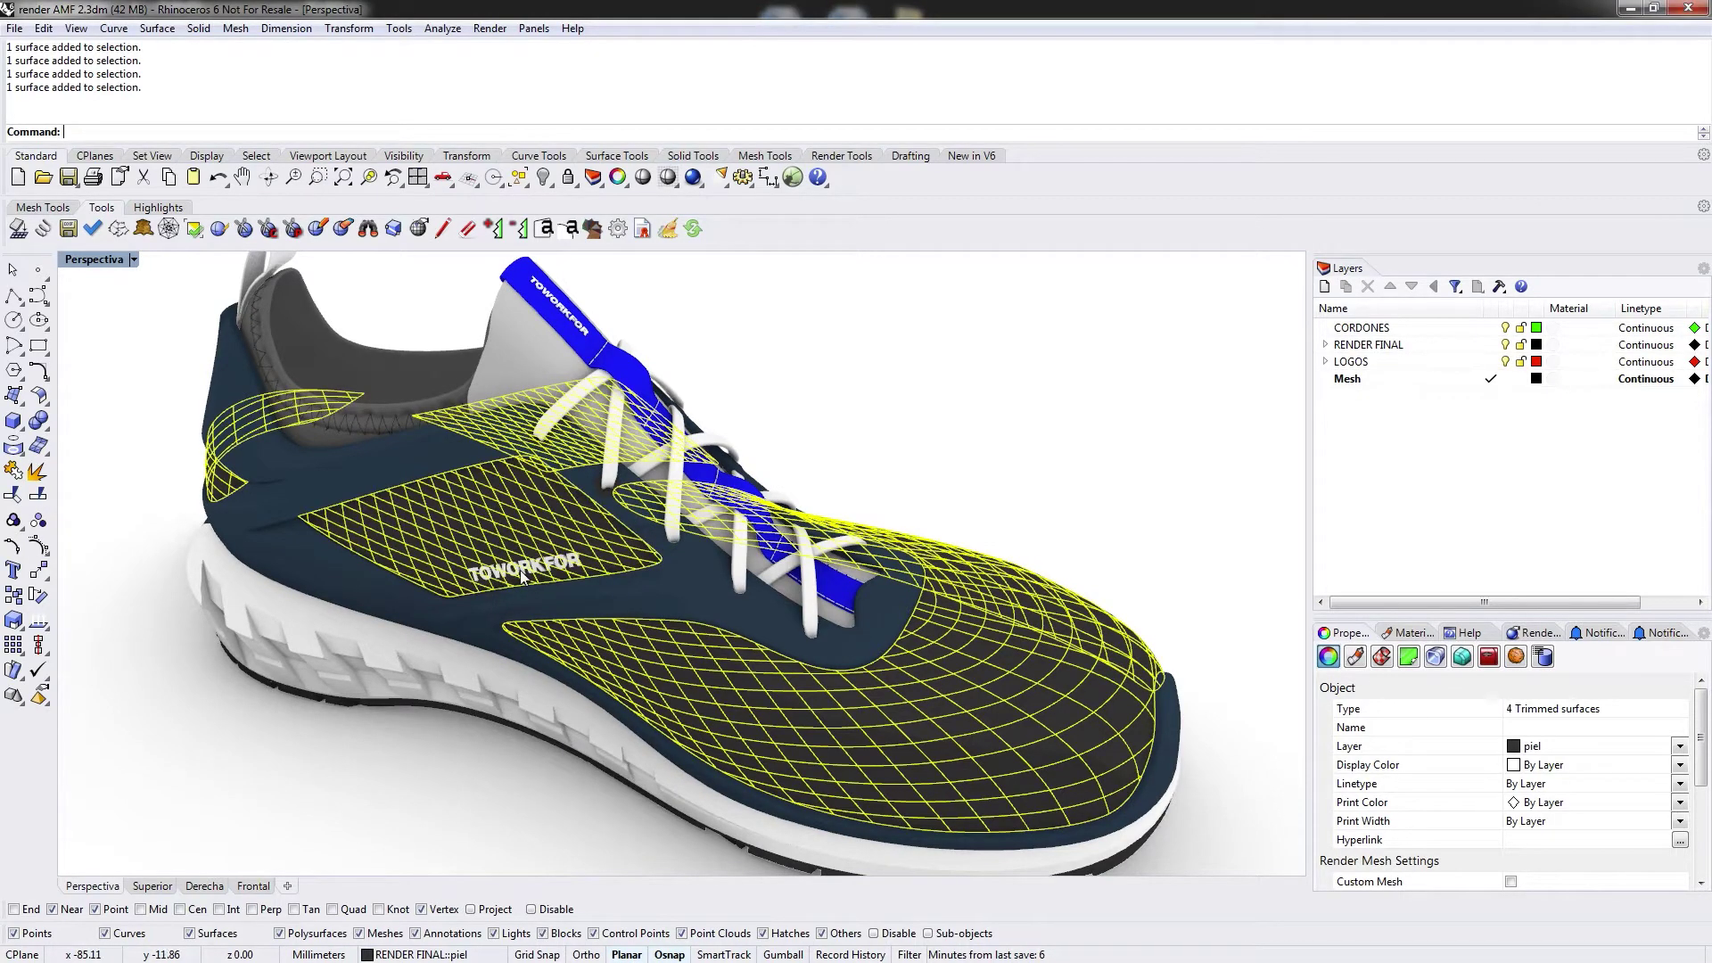
Run Mesh on the selected panels, entering 2 for maximum aspect ratio and edge length
{"action": "type", "text": "Mesh"}
{"action": "key", "text": "Return"}
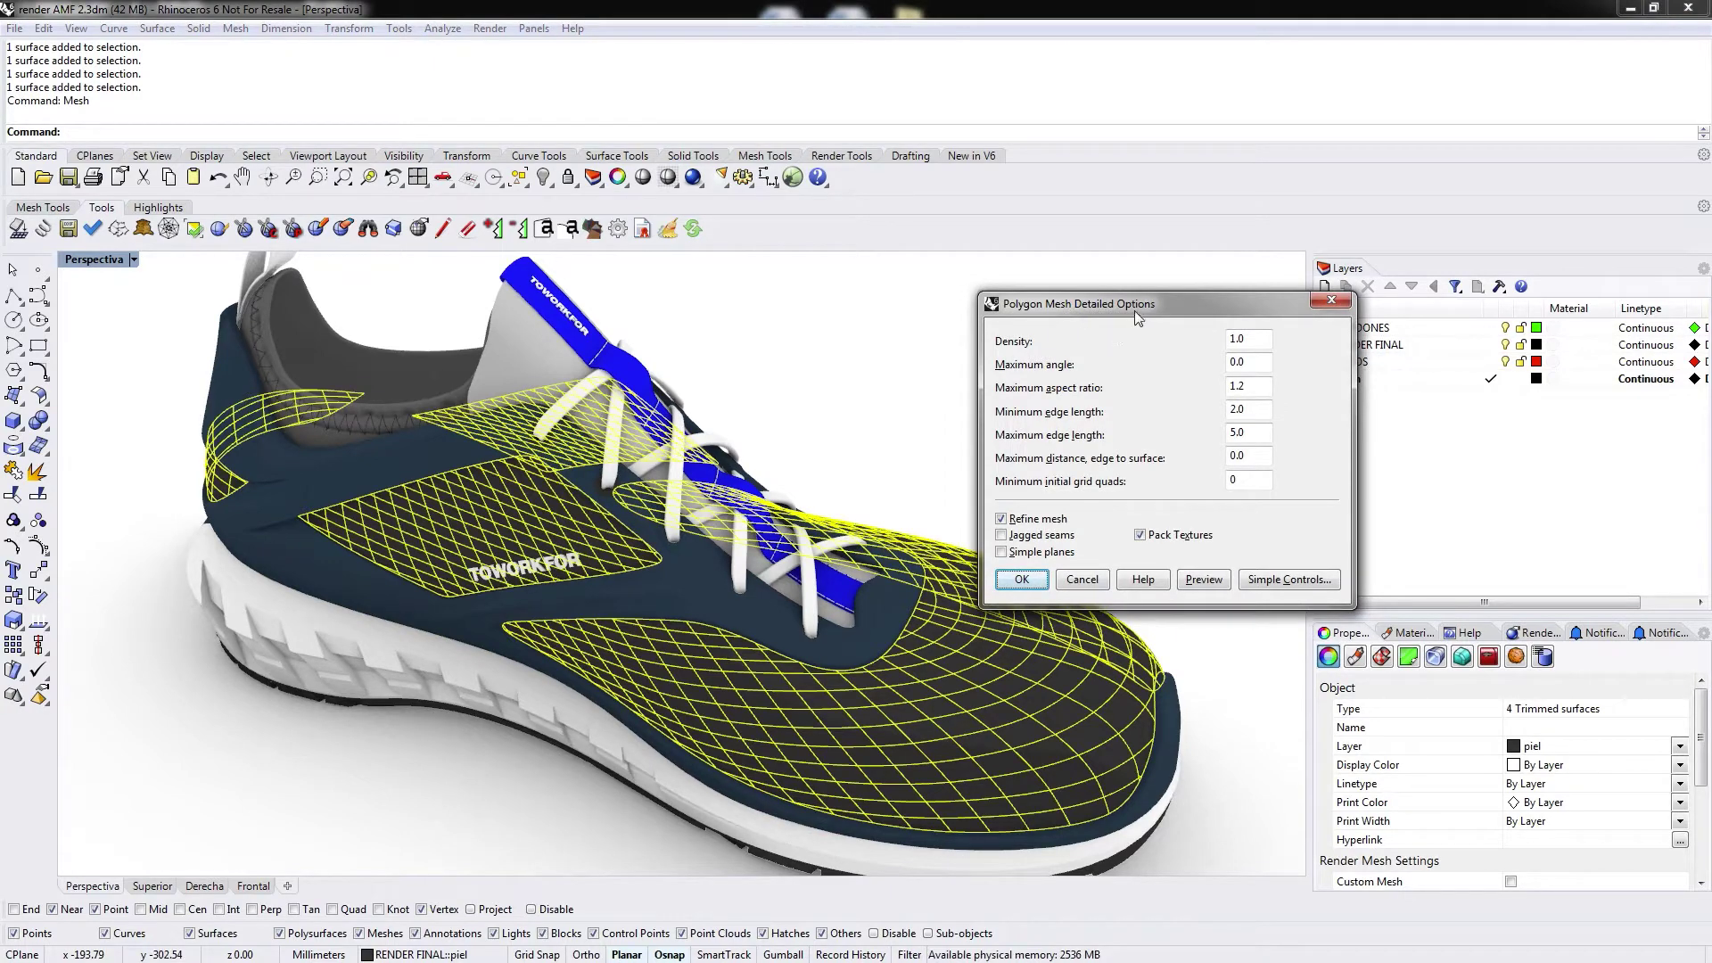
{"action": "left_click_drag", "start_coordinate": [1143, 310], "coordinate": [1102, 174]}
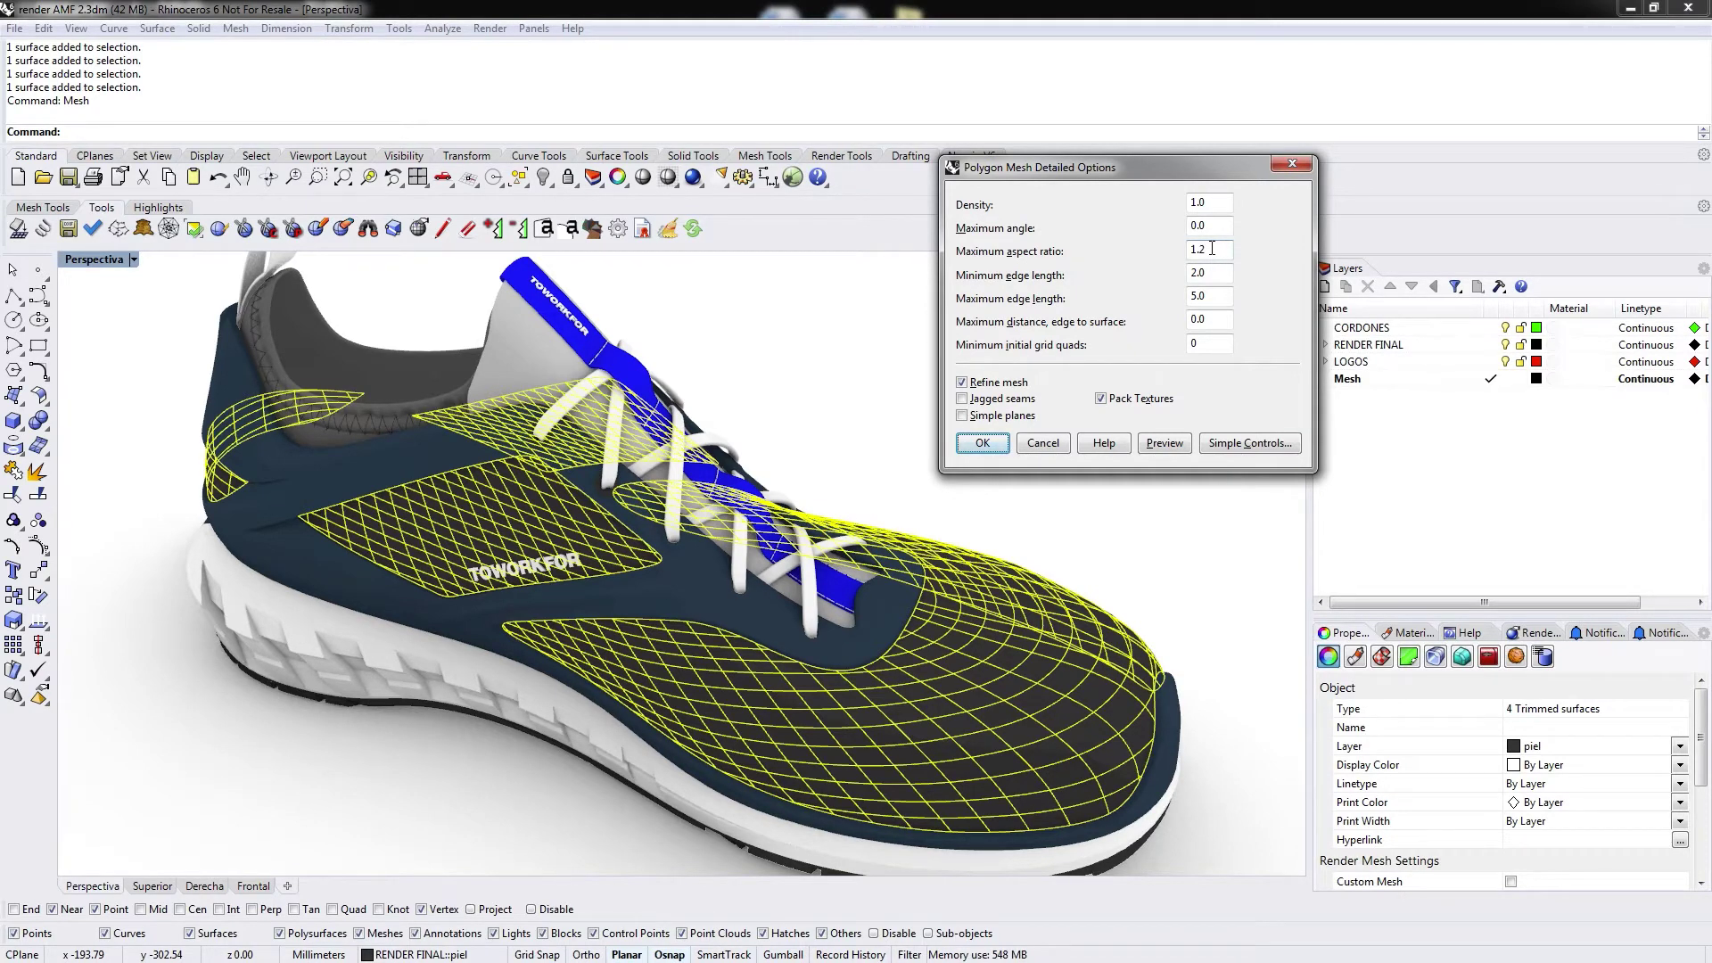
{"action": "left_click_drag", "start_coordinate": [1211, 249], "coordinate": [1172, 248]}
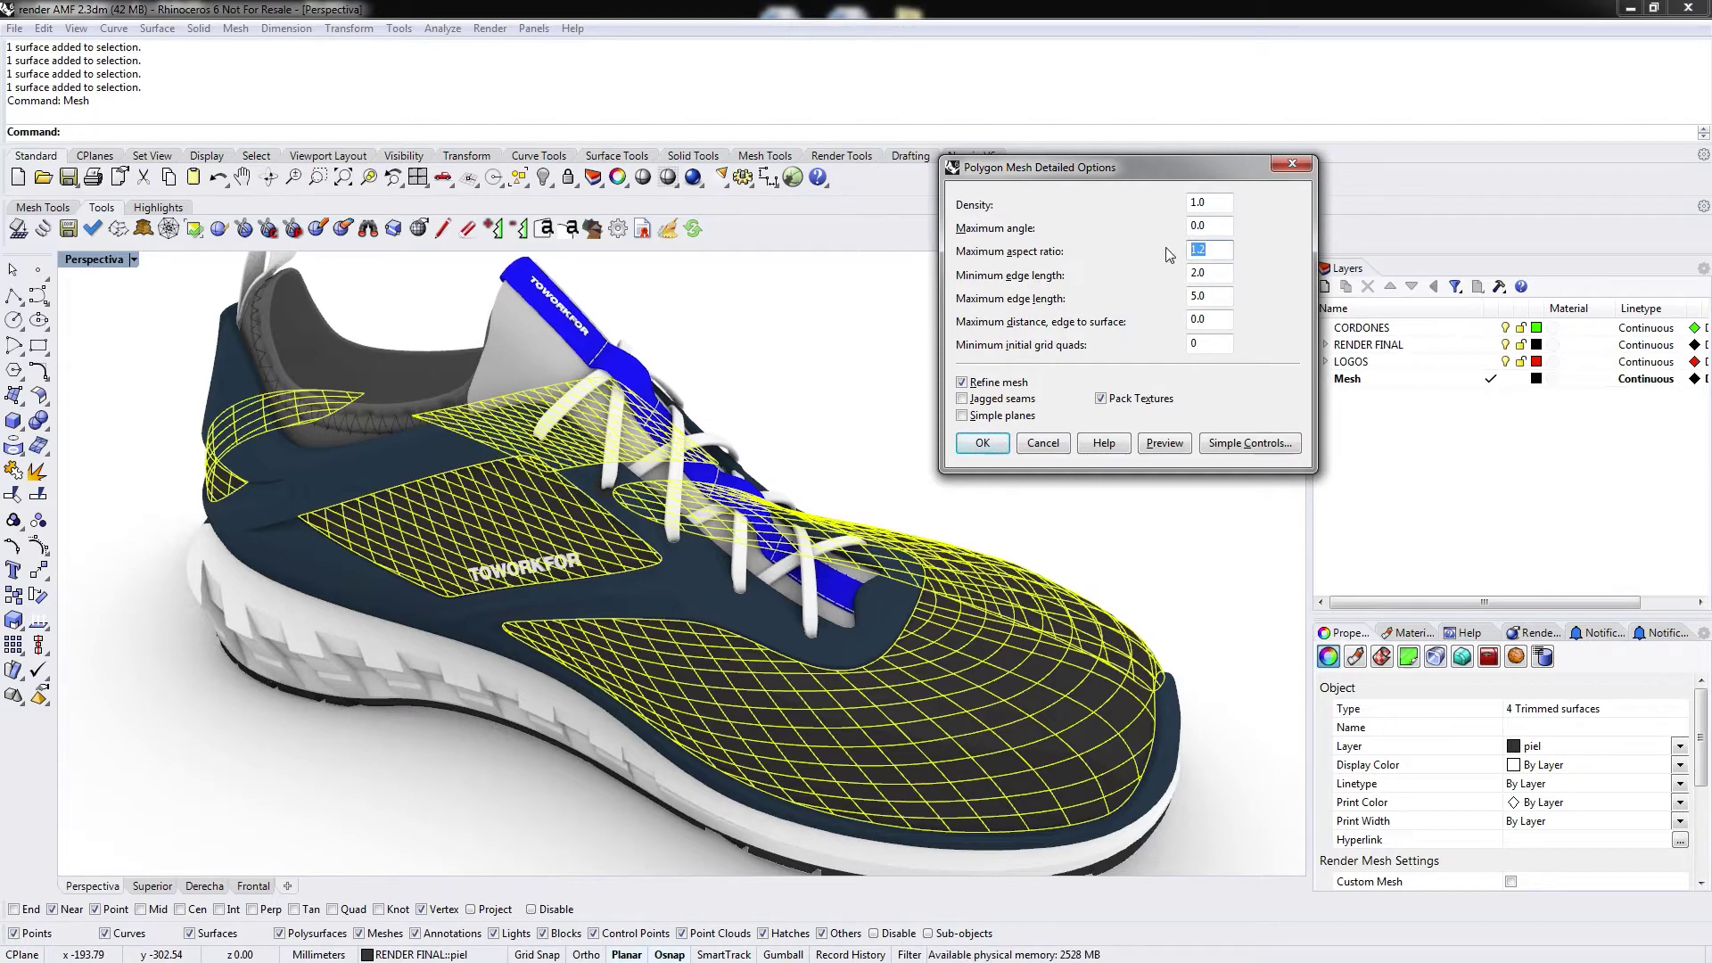
{"action": "type", "text": "2"}
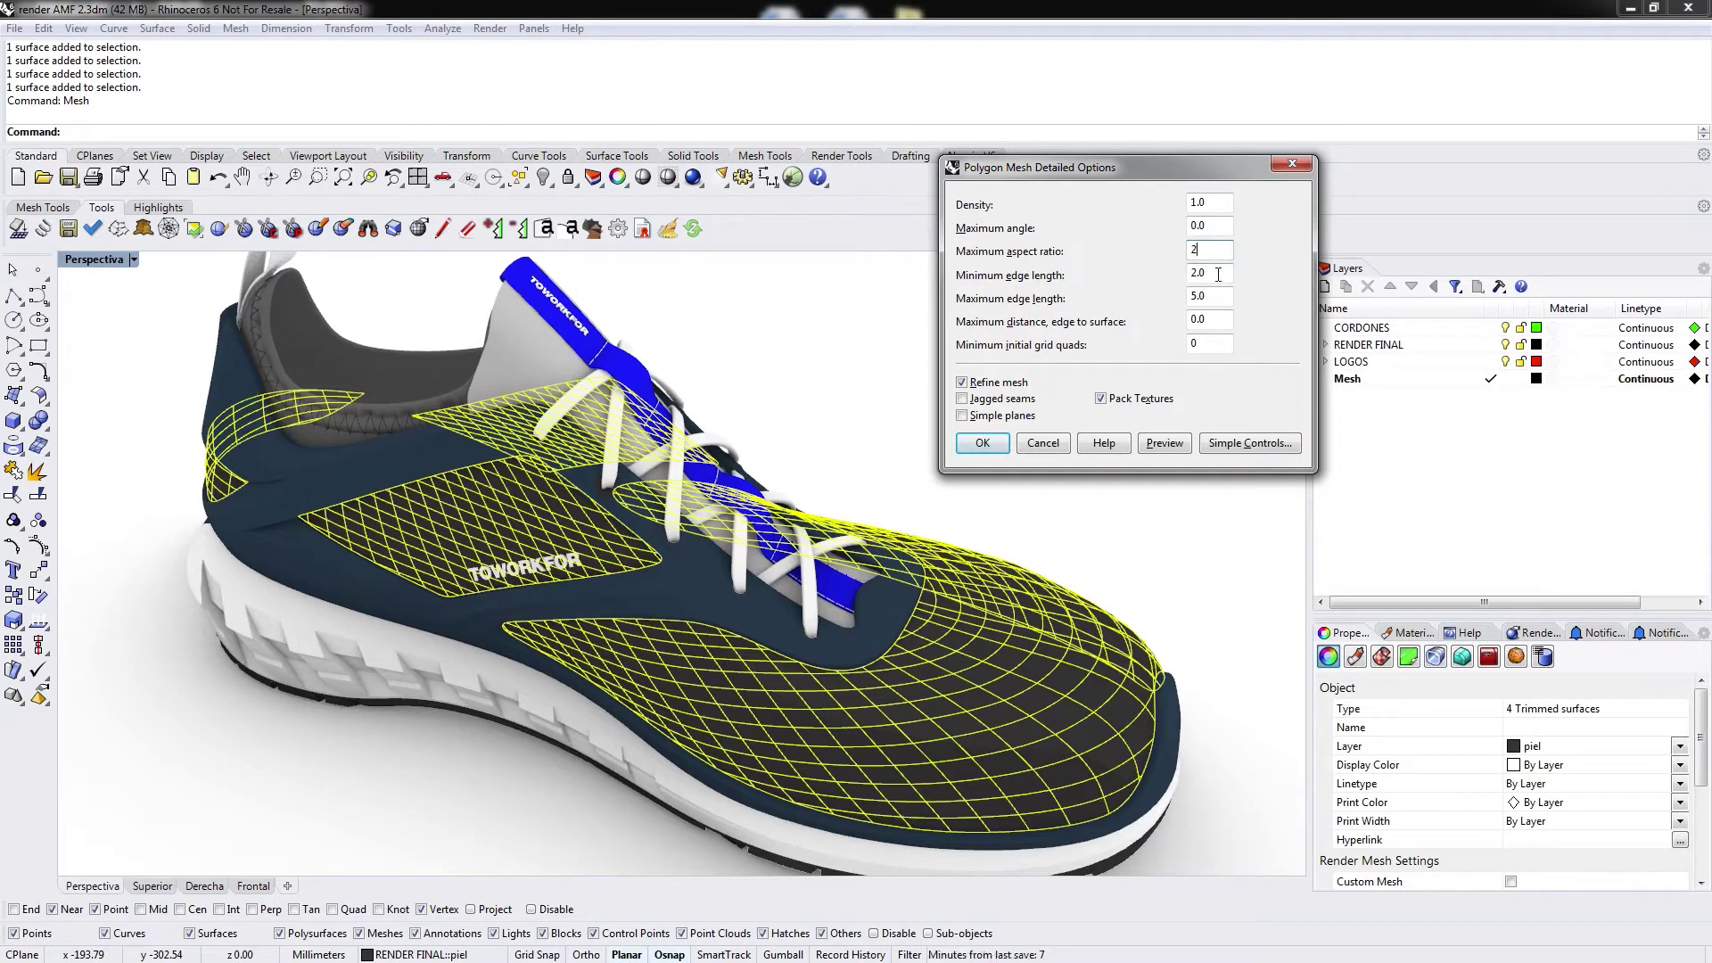
{"action": "left_click_drag", "start_coordinate": [1218, 274], "coordinate": [1159, 299]}
{"action": "type", "text": "2"}
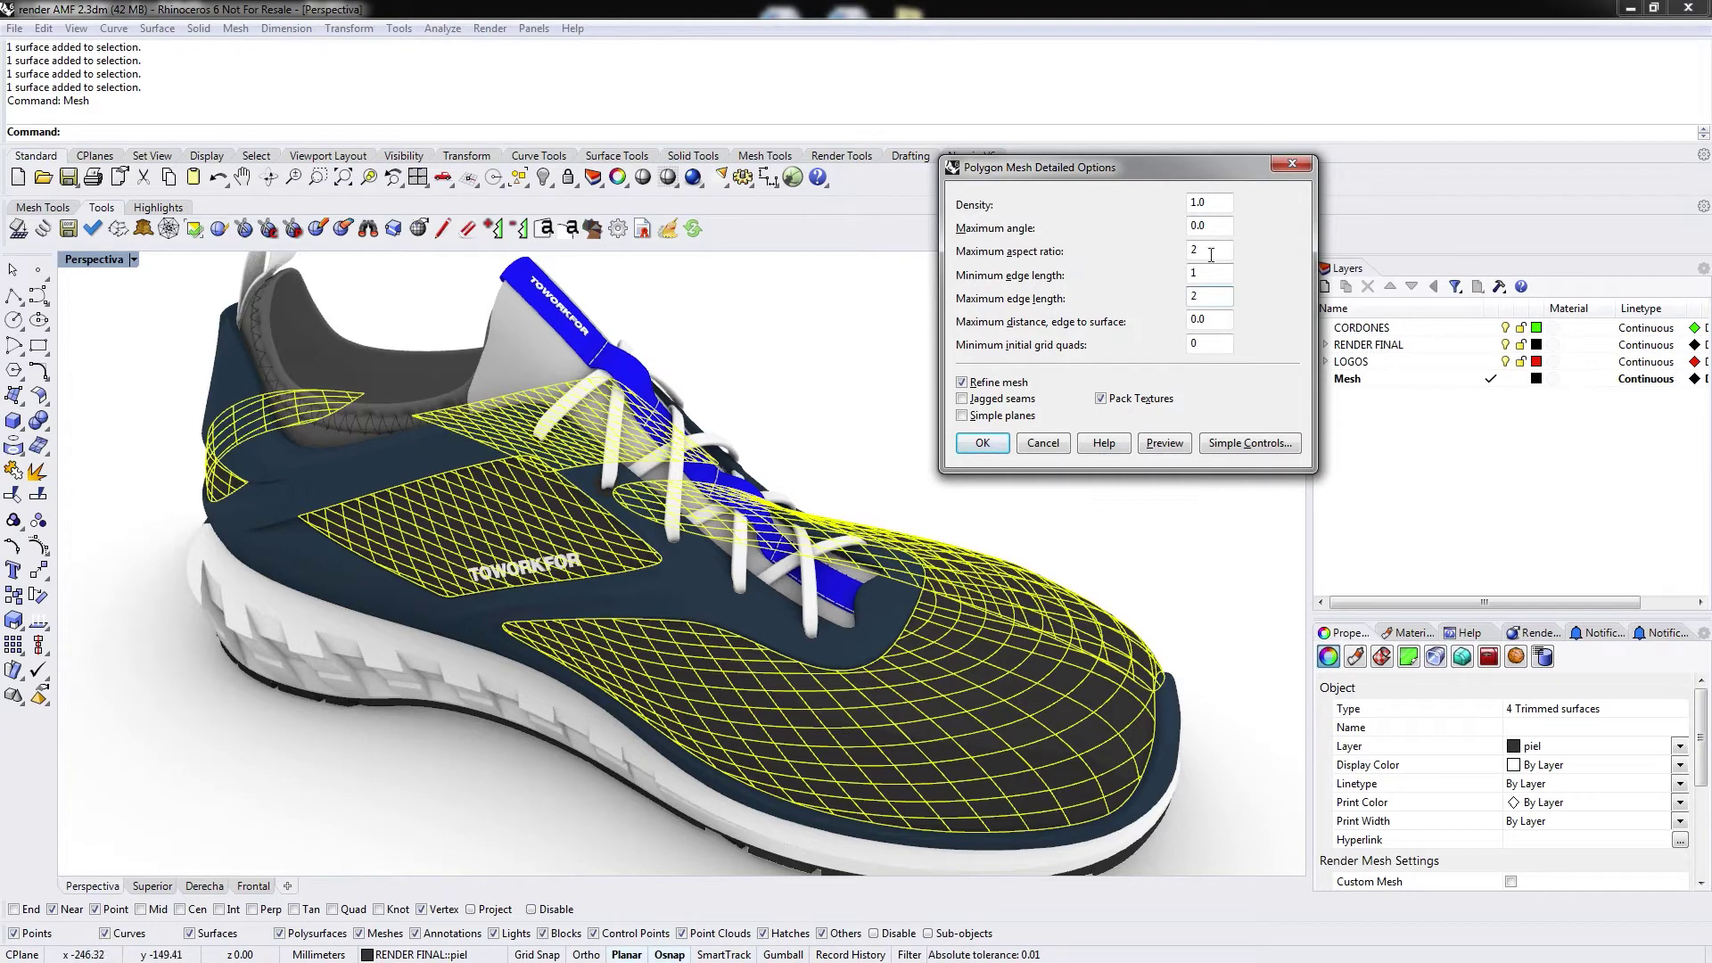
Preview the panel mesh, inspect it from several angles including underneath, and accept it
{"action": "left_click", "coordinate": [1158, 446]}
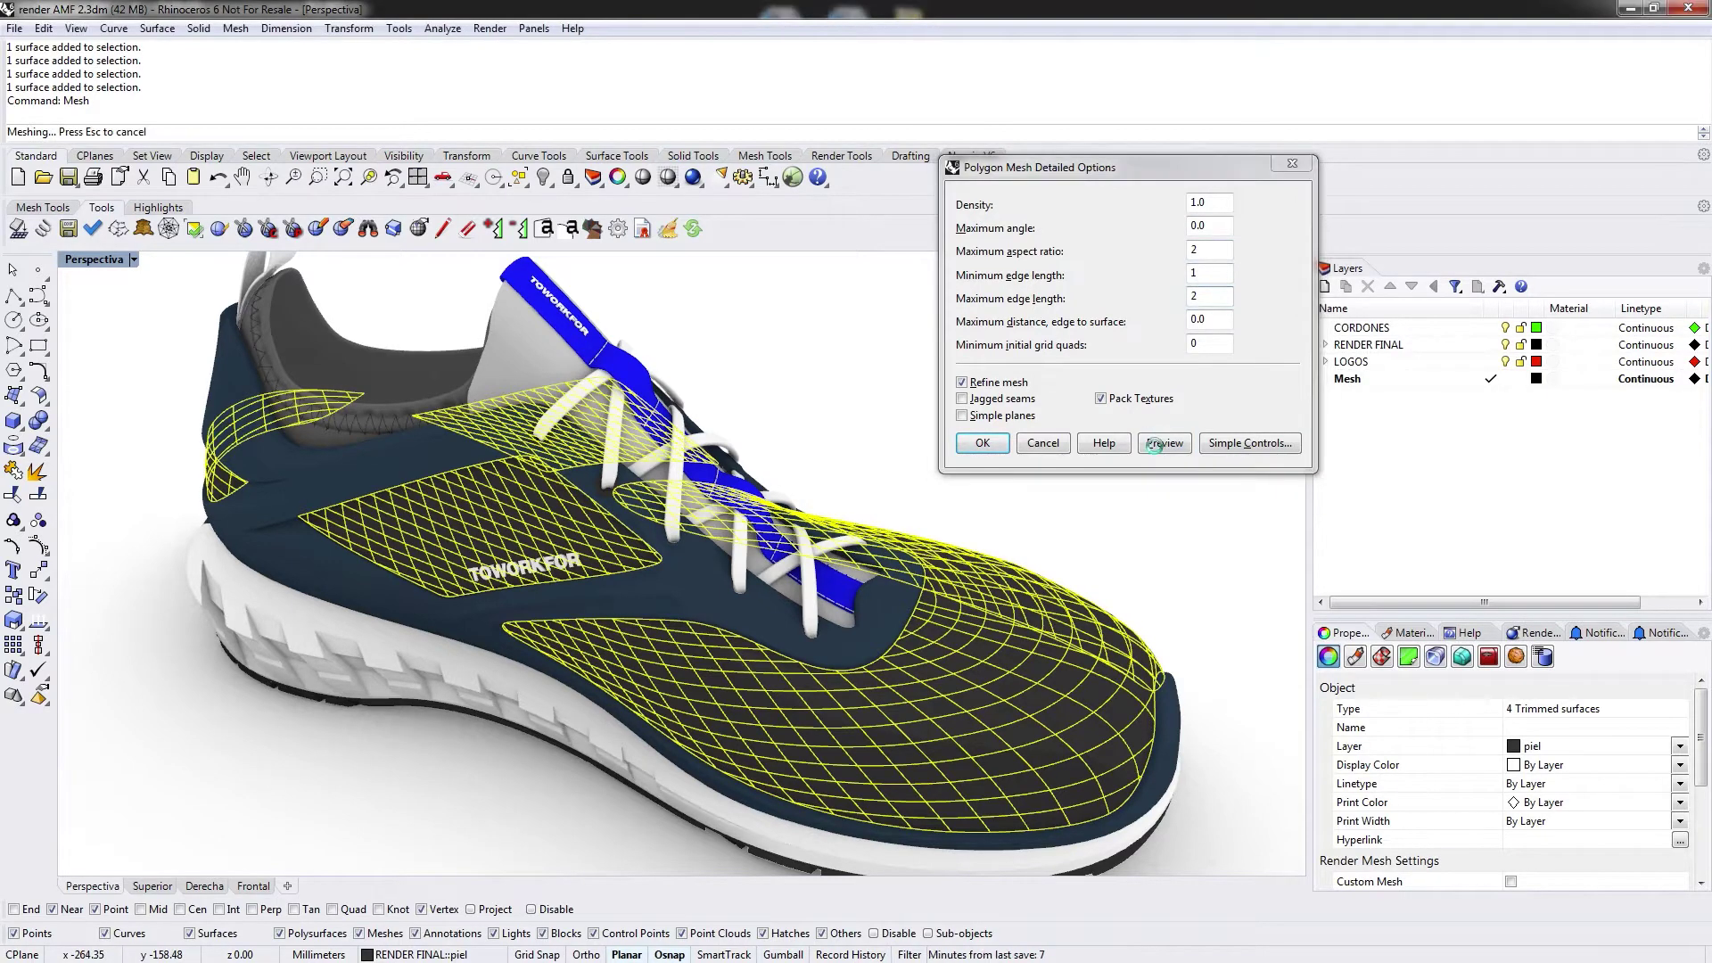
{"action": "scroll", "coordinate": [961, 780], "scroll_direction": "up", "scroll_amount": 5}
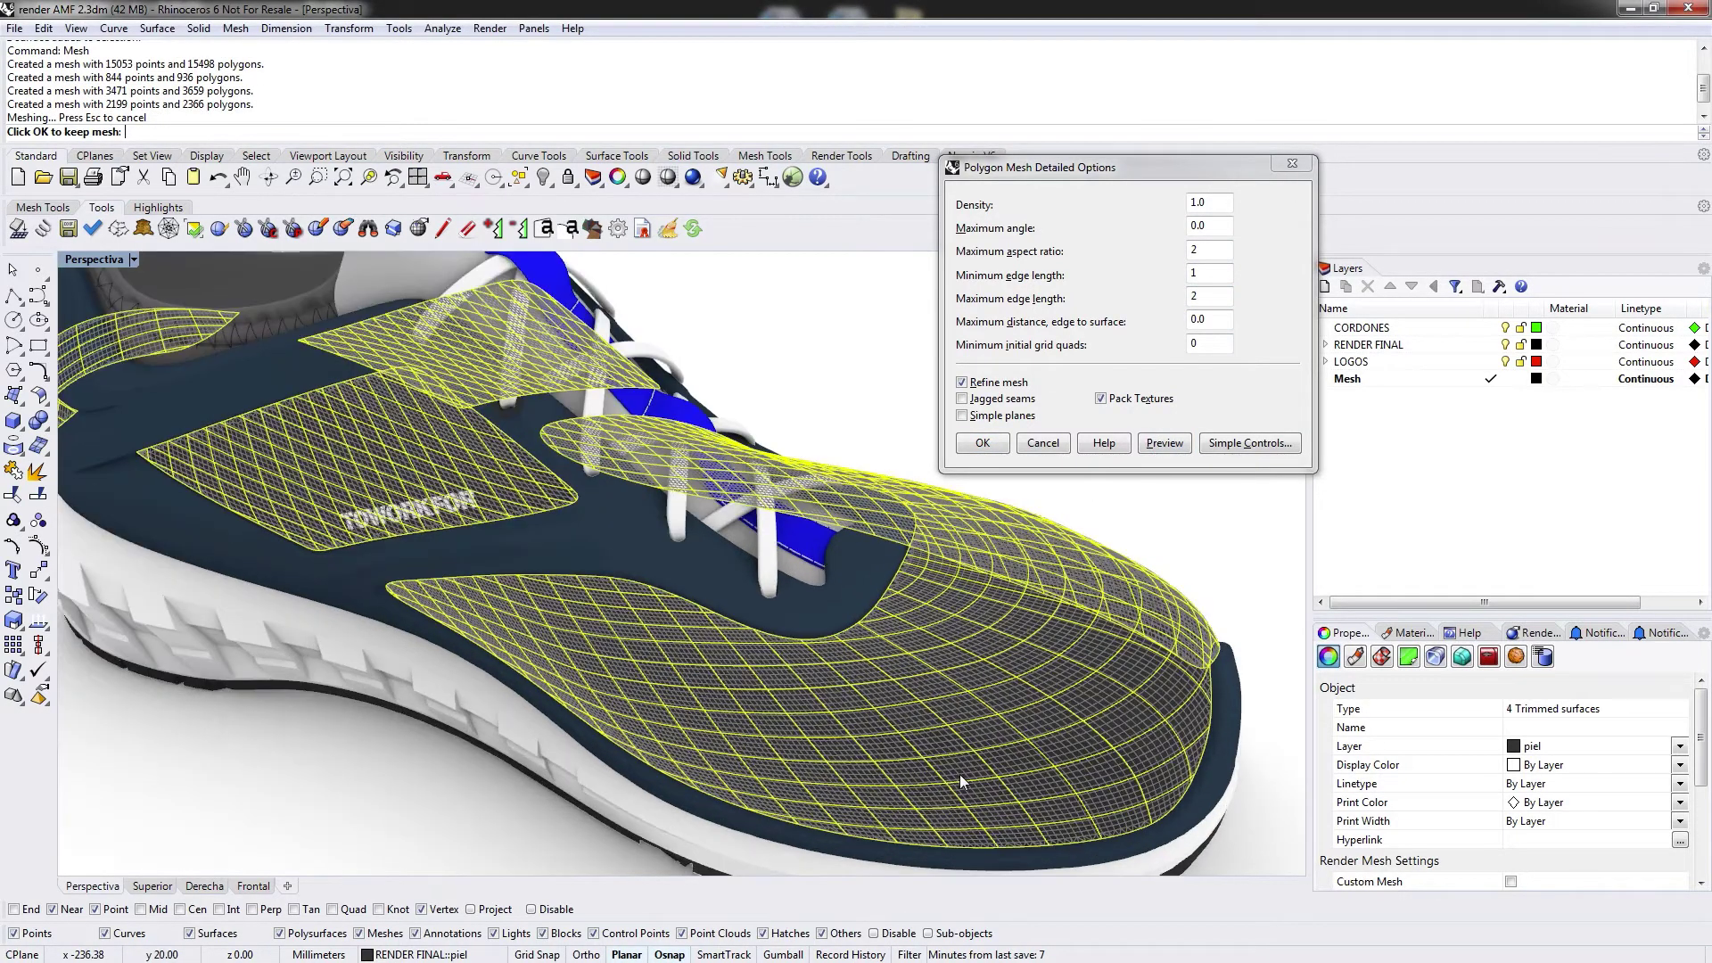
{"action": "right_click_drag", "start_coordinate": [826, 762], "coordinate": [956, 699]}
{"action": "mouse_move", "coordinate": [1058, 562]}
{"action": "right_mouse_down"}
{"action": "mouse_move", "coordinate": [963, 621]}
{"action": "mouse_move", "coordinate": [1062, 526]}
{"action": "right_mouse_up"}
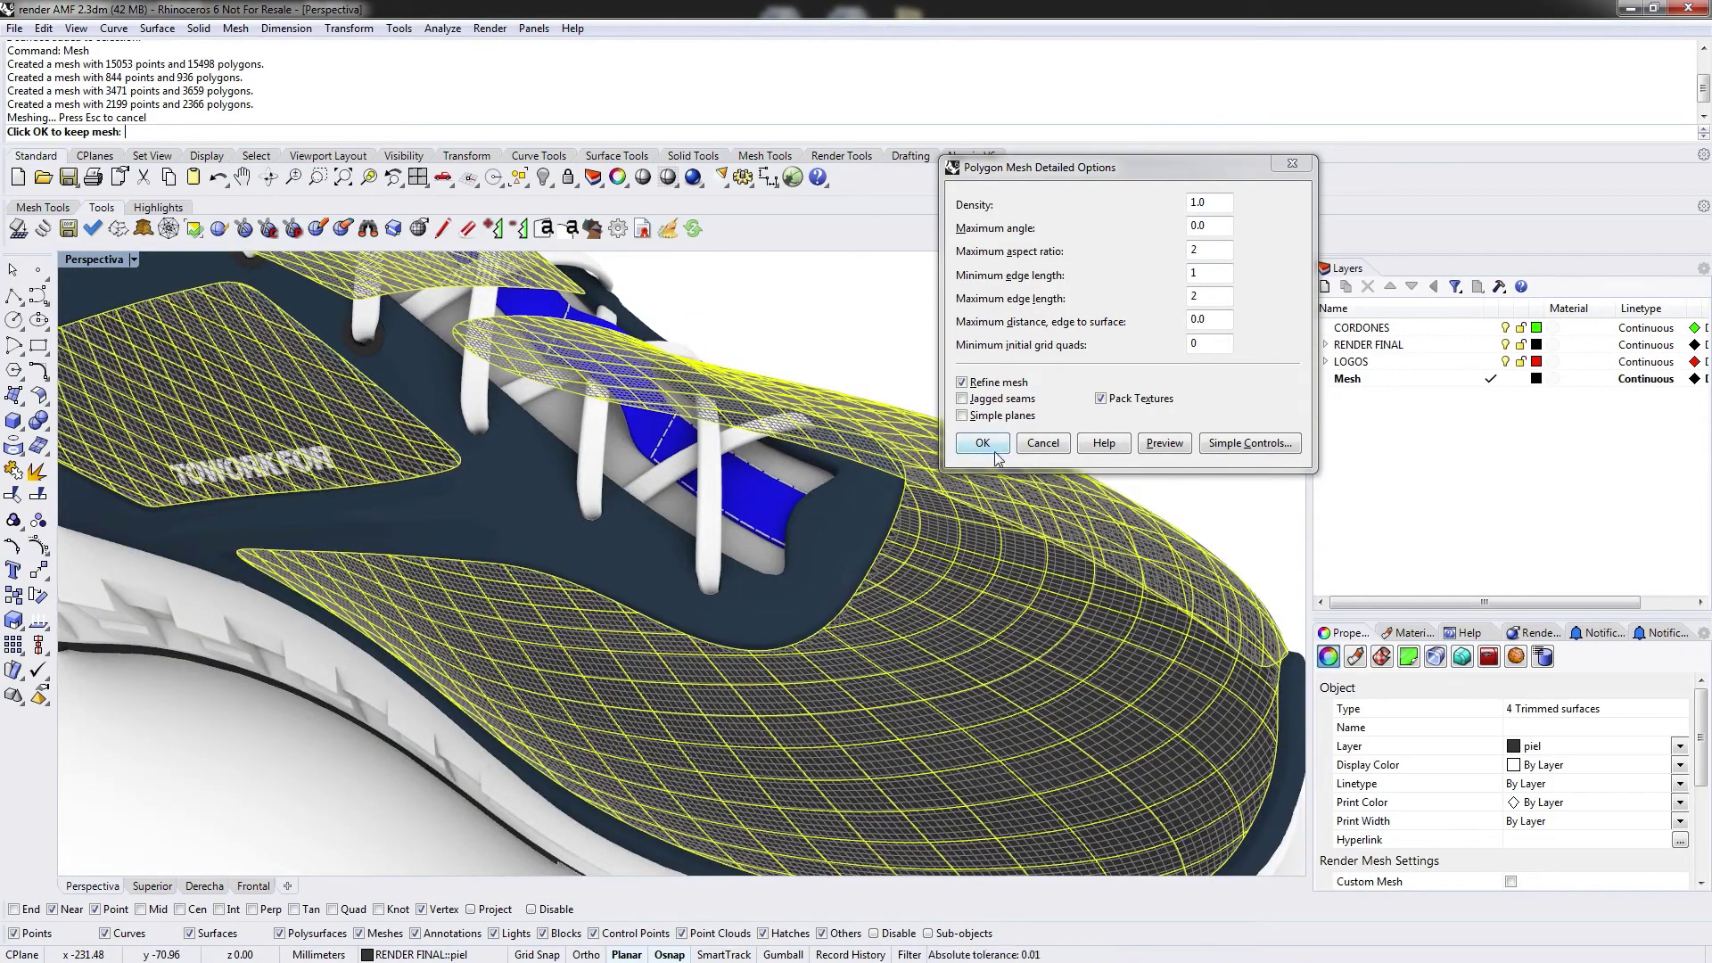
{"action": "left_click", "coordinate": [996, 455]}
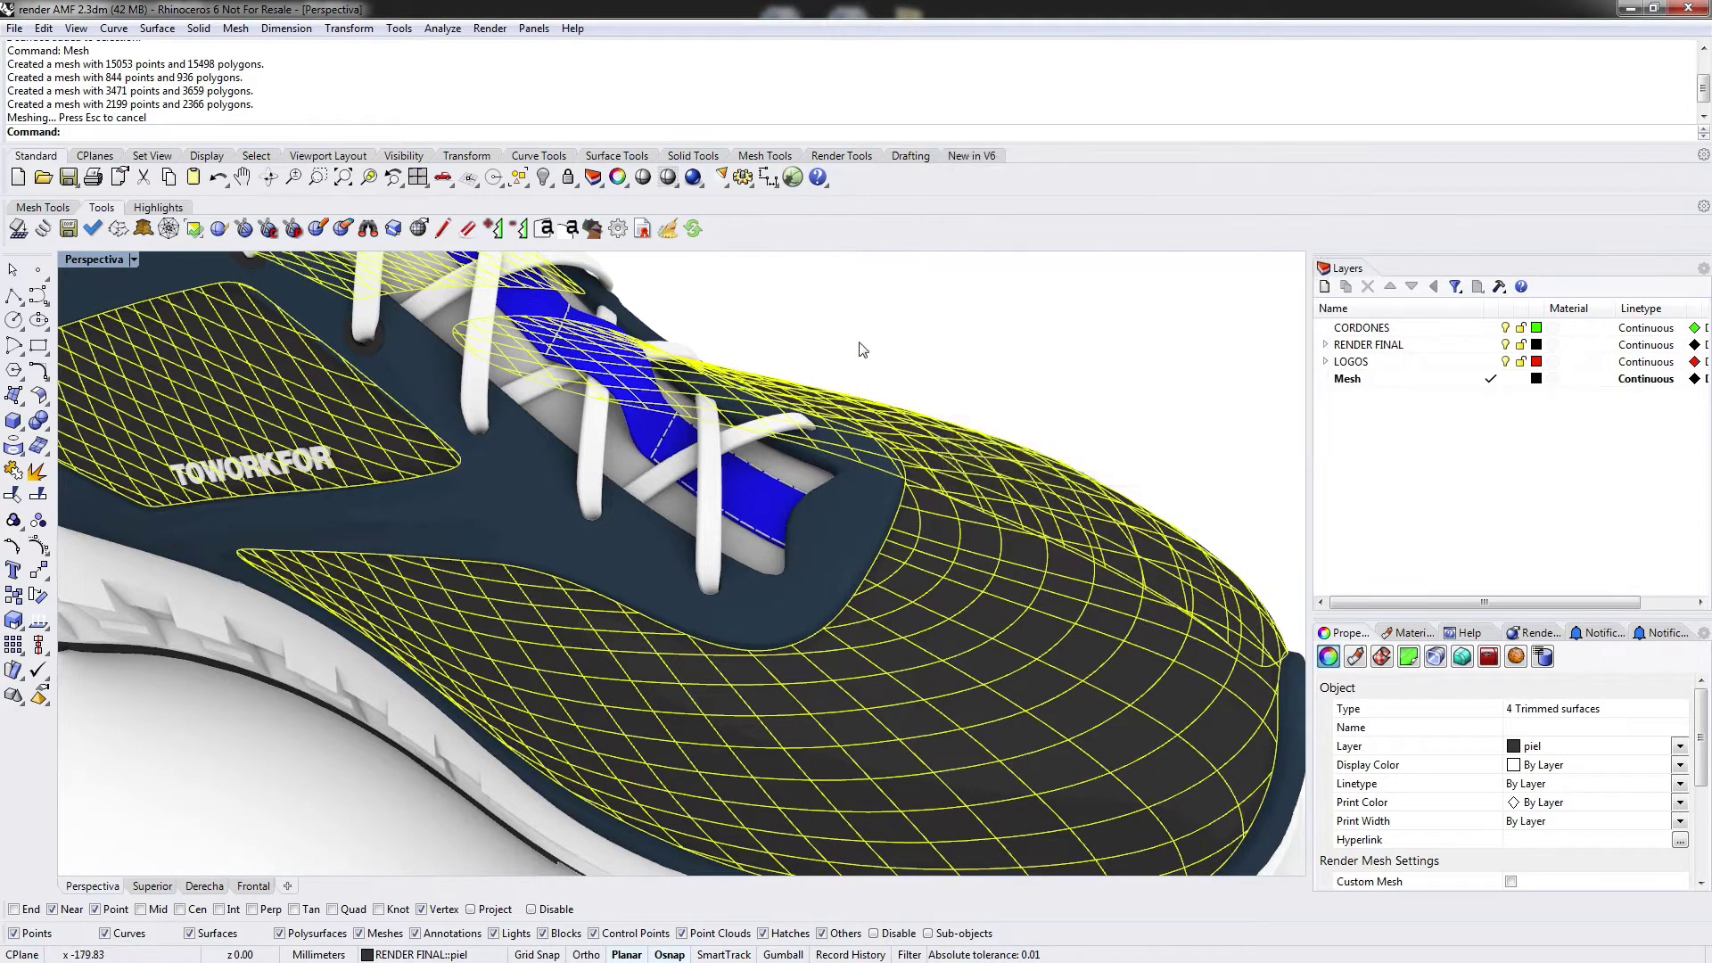
Select all meshes with SelMesh and move them onto the Mesh layer
{"action": "left_click", "coordinate": [1085, 322]}
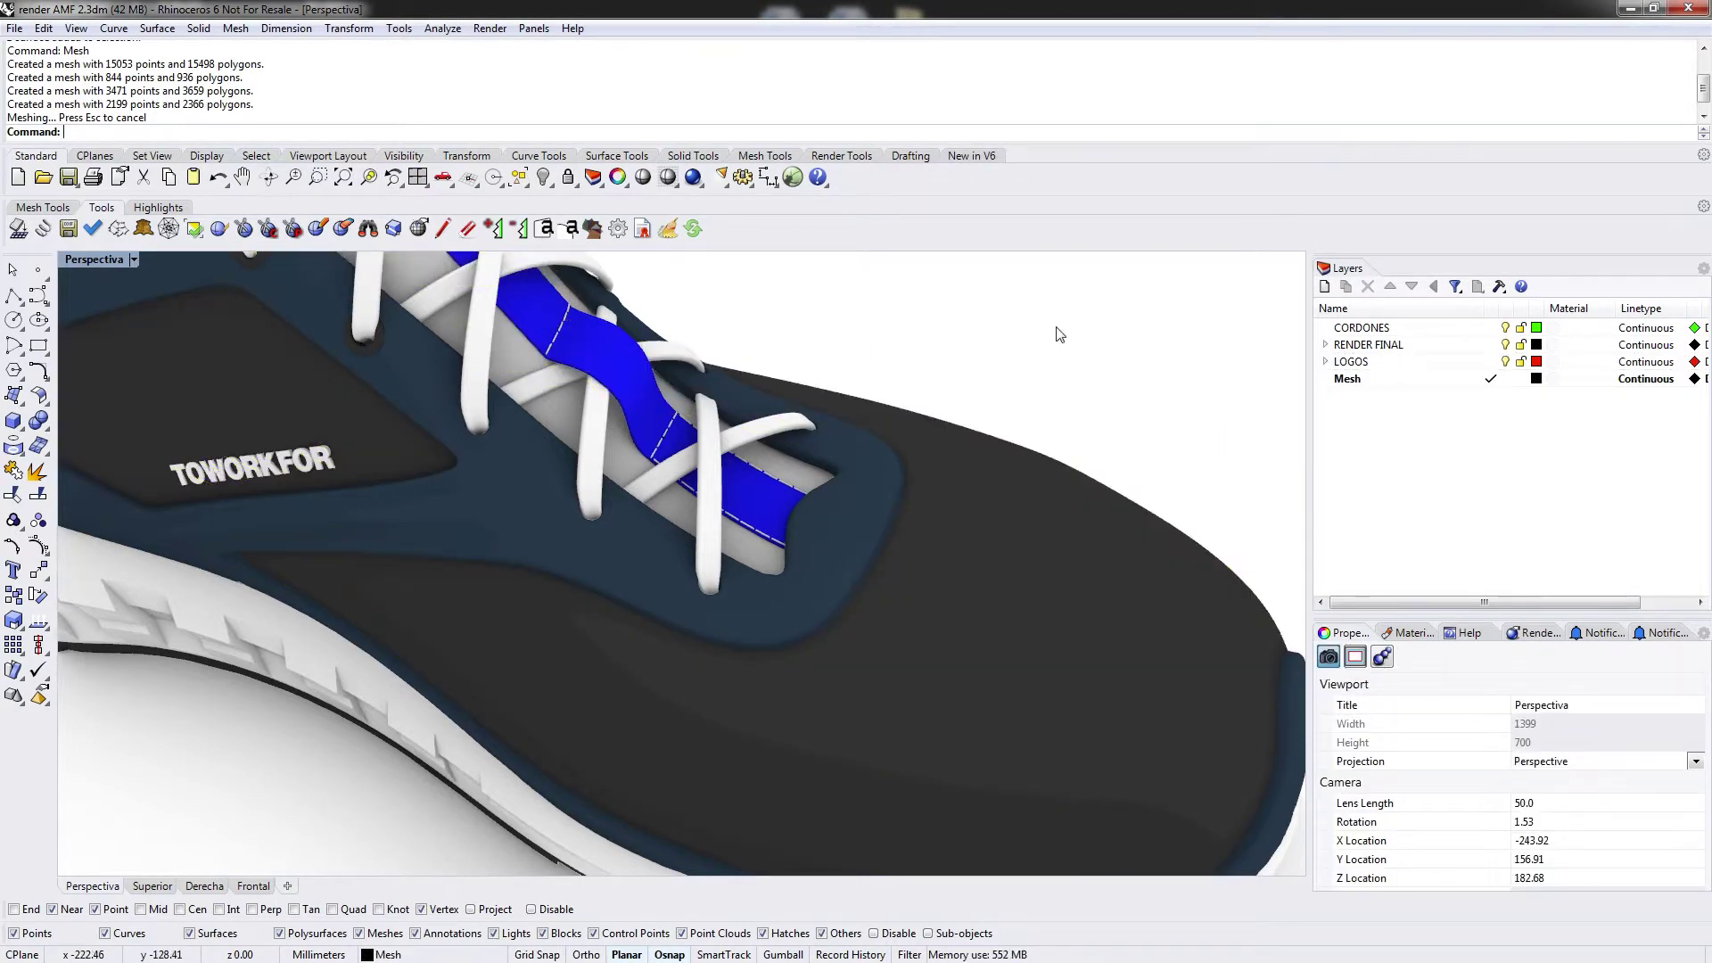
{"action": "type", "text": "SelMesh"}
{"action": "key", "text": "Return"}
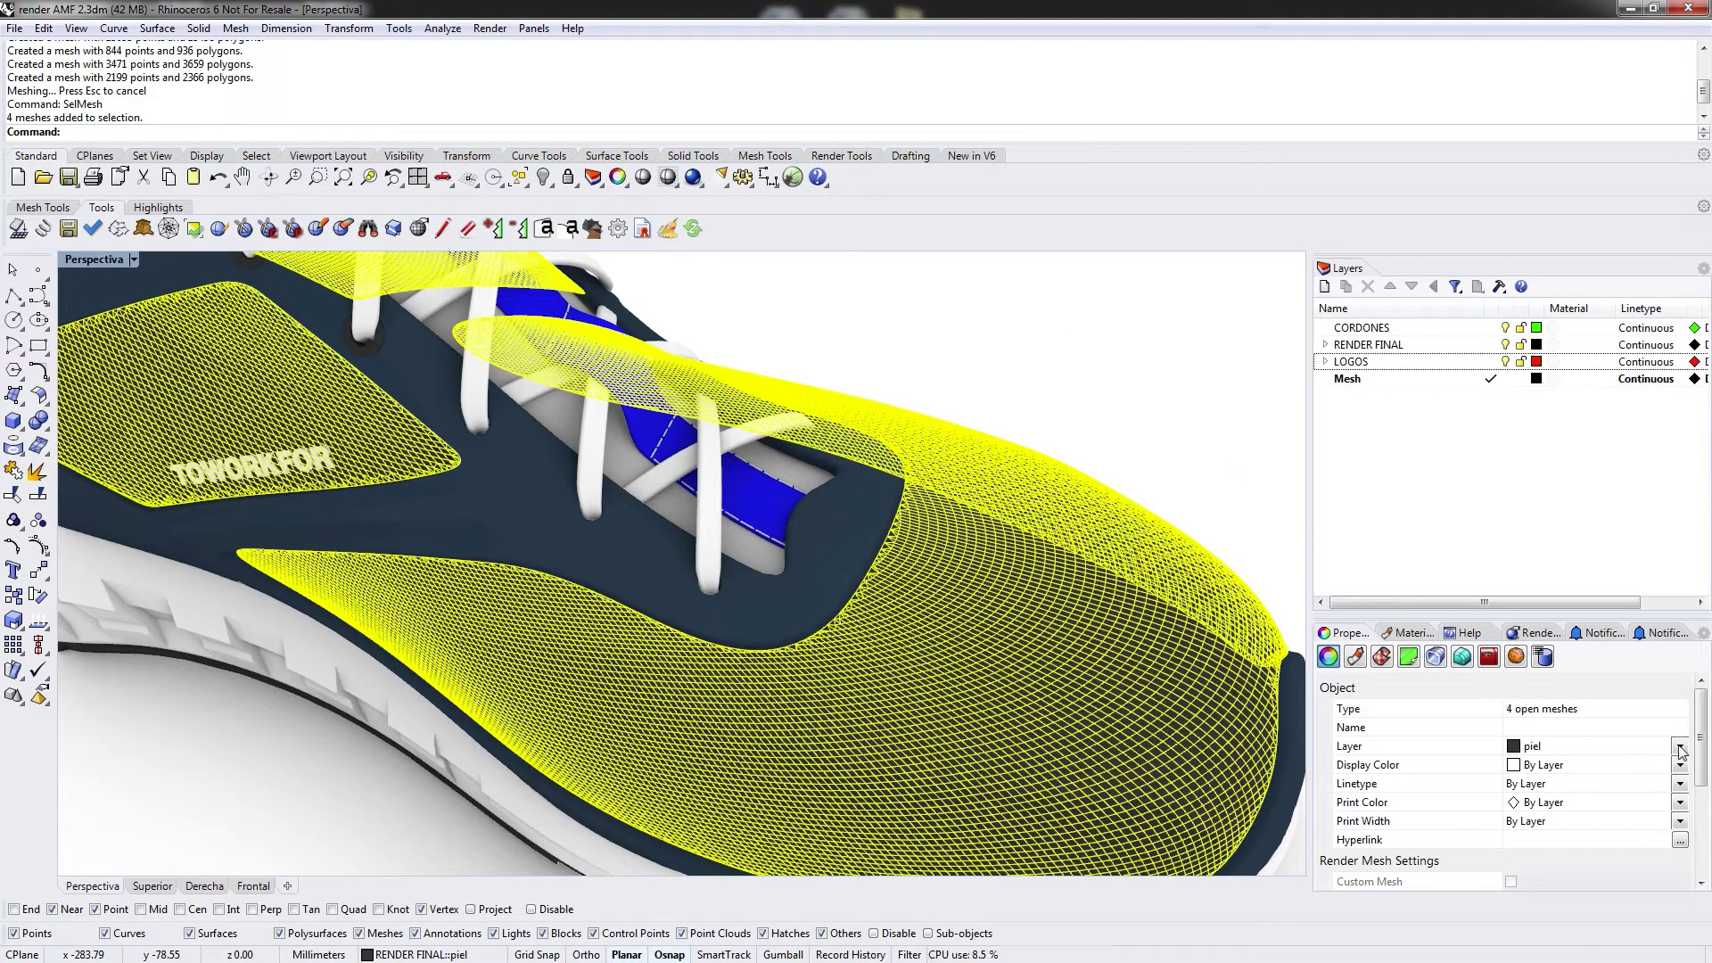
{"action": "left_click", "coordinate": [1680, 746]}
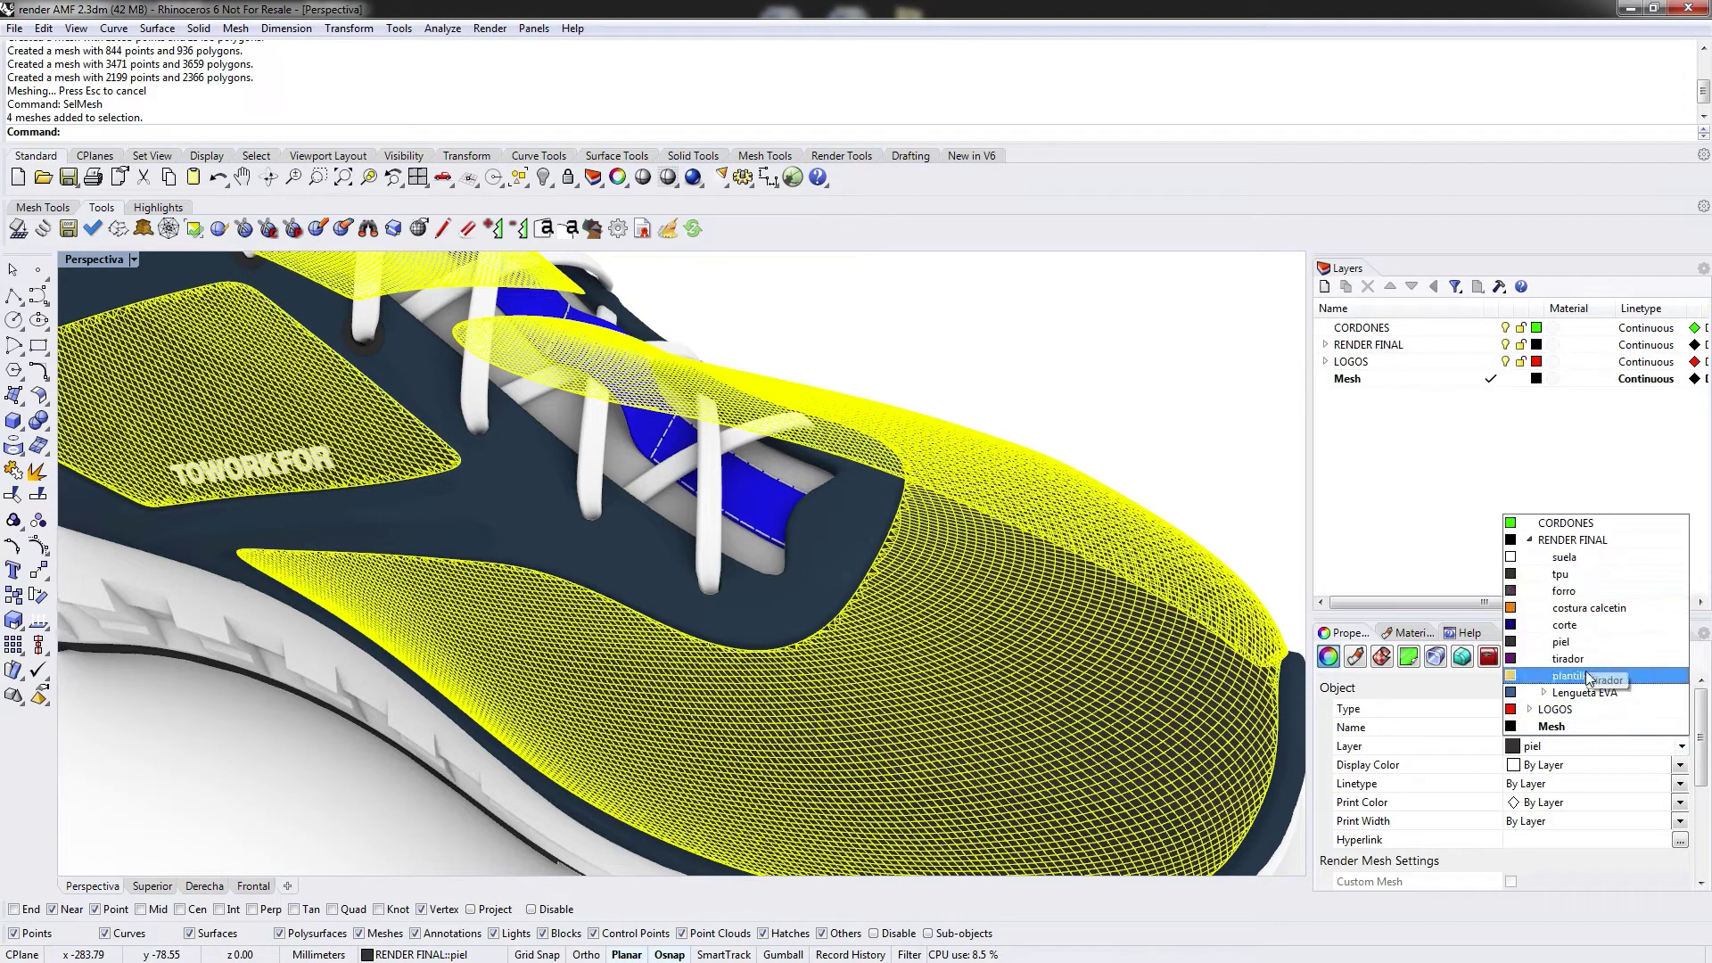
{"action": "left_click", "coordinate": [1538, 731]}
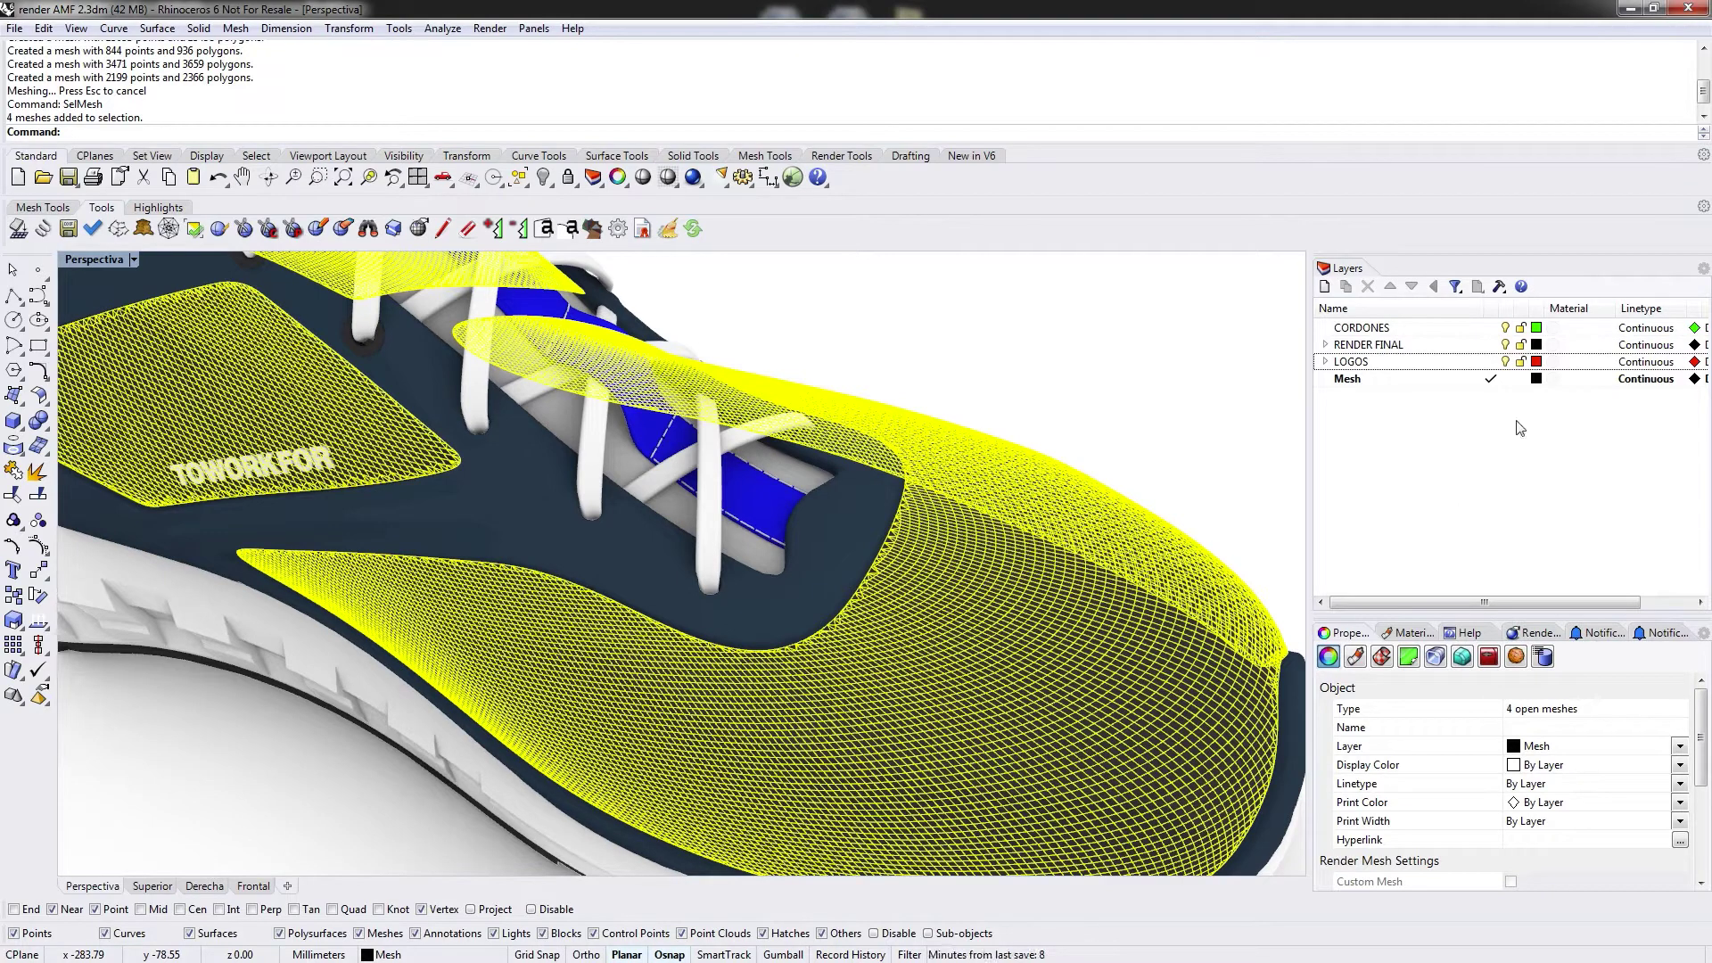
Hide the LOGOS, RENDER FINAL and CORDONES layers, leaving only the meshes
{"action": "left_click", "coordinate": [1505, 361]}
{"action": "left_click", "coordinate": [1507, 349]}
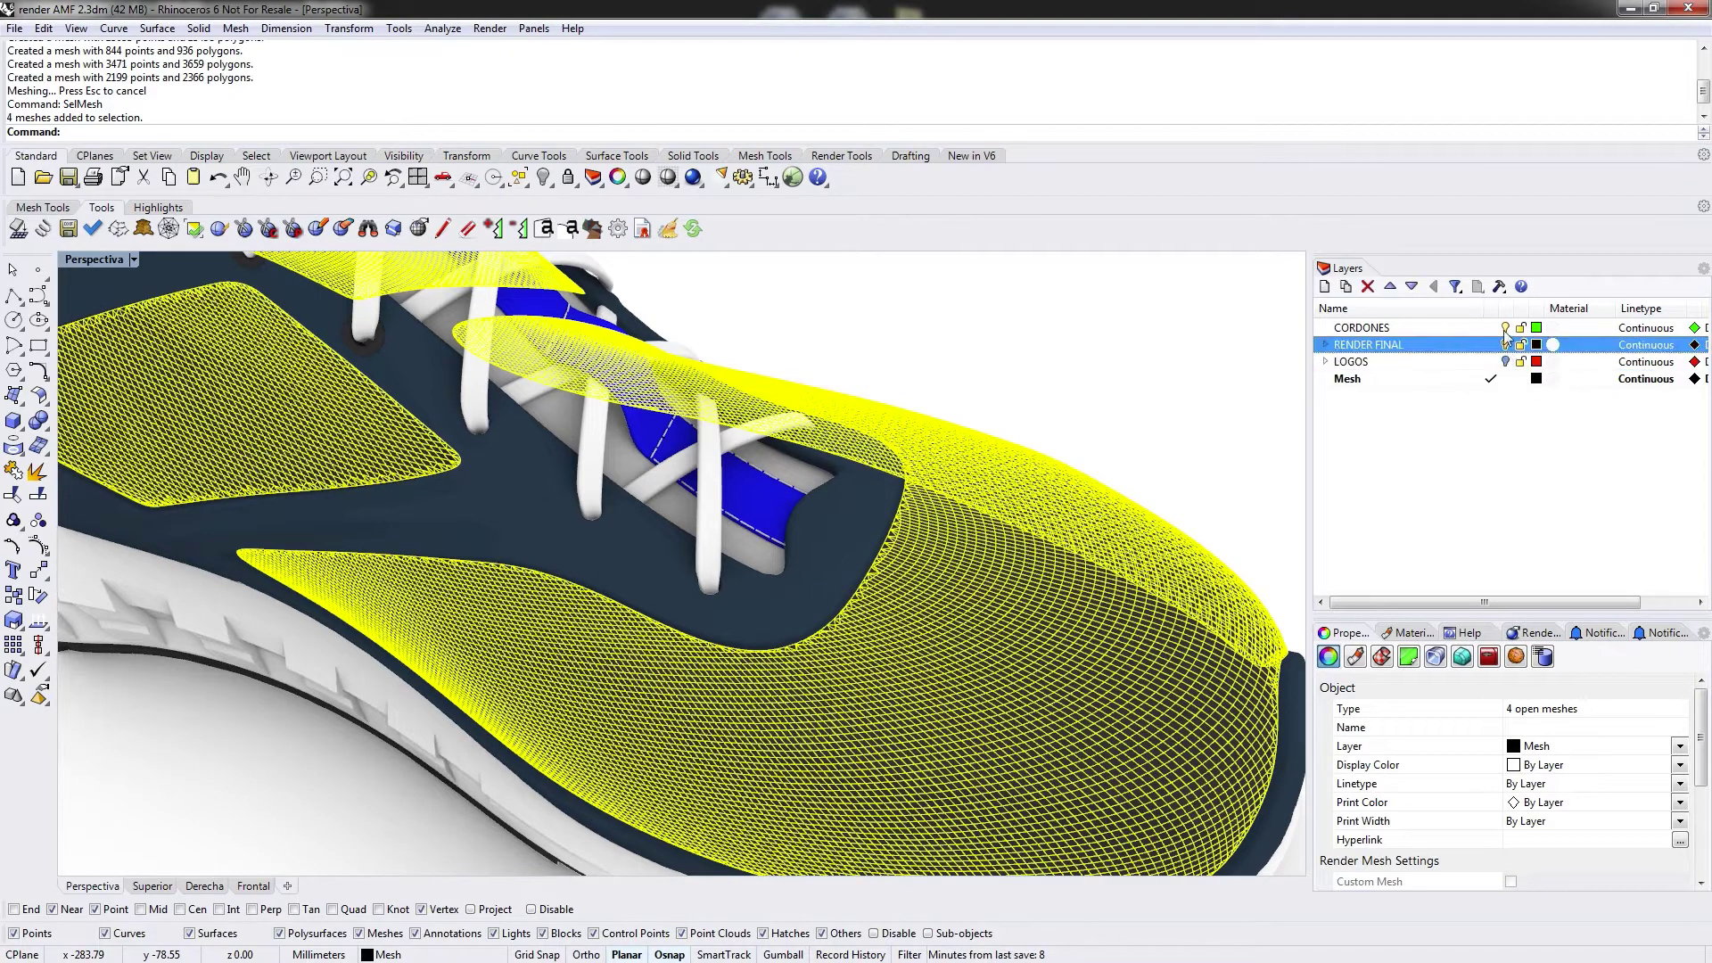
{"action": "left_click", "coordinate": [1505, 344]}
{"action": "left_click", "coordinate": [1505, 327]}
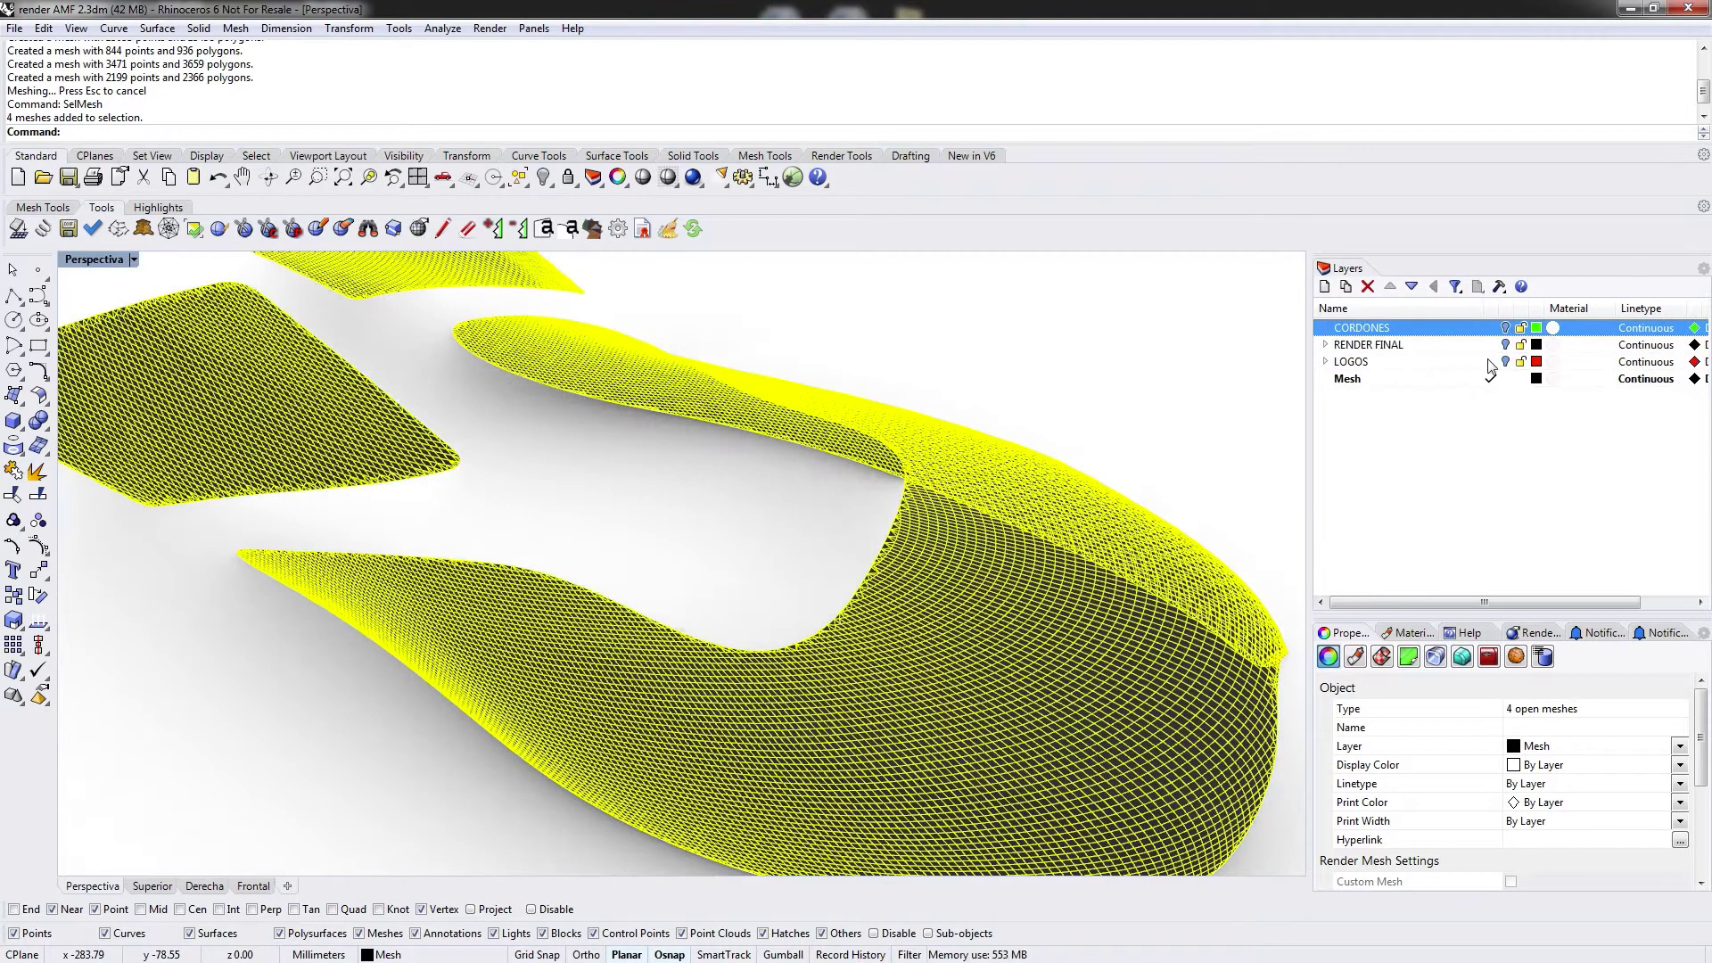
{"action": "left_click", "coordinate": [563, 500]}
{"action": "mouse_move", "coordinate": [462, 565]}
{"action": "right_mouse_down"}
{"action": "mouse_move", "coordinate": [558, 523]}
{"action": "mouse_move", "coordinate": [642, 426]}
{"action": "mouse_move", "coordinate": [471, 519]}
{"action": "mouse_move", "coordinate": [490, 474]}
{"action": "right_mouse_up"}
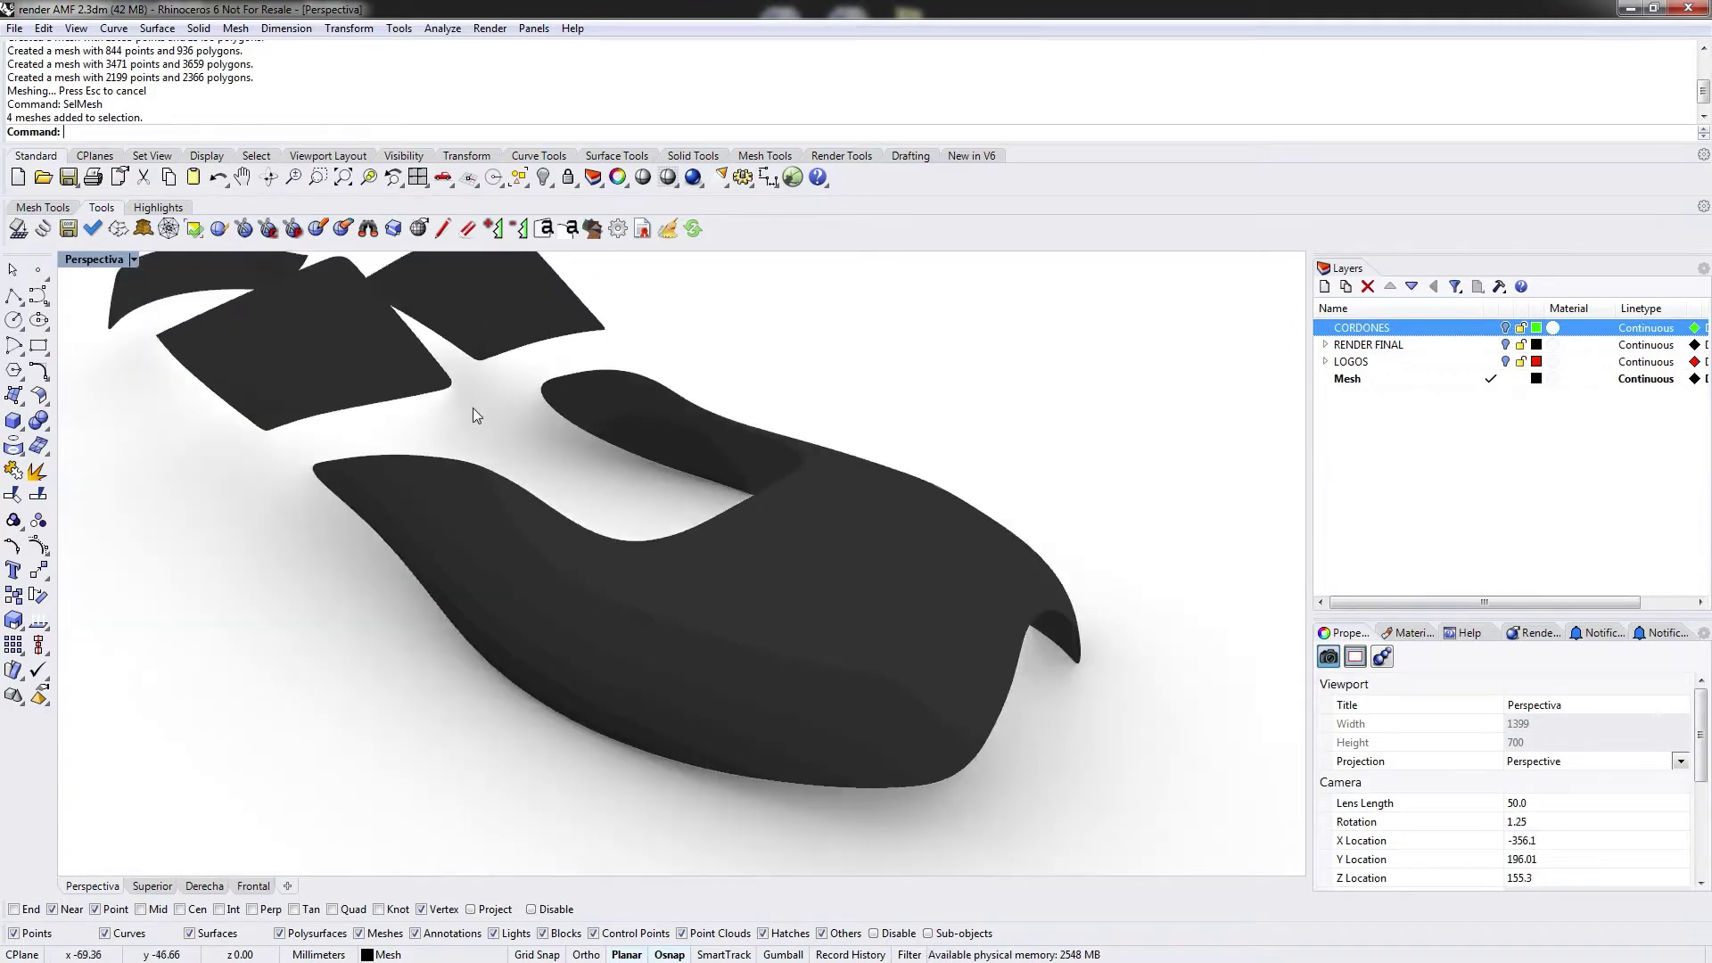
{"action": "right_click_drag", "start_coordinate": [473, 414], "coordinate": [796, 558], "text": "shift"}
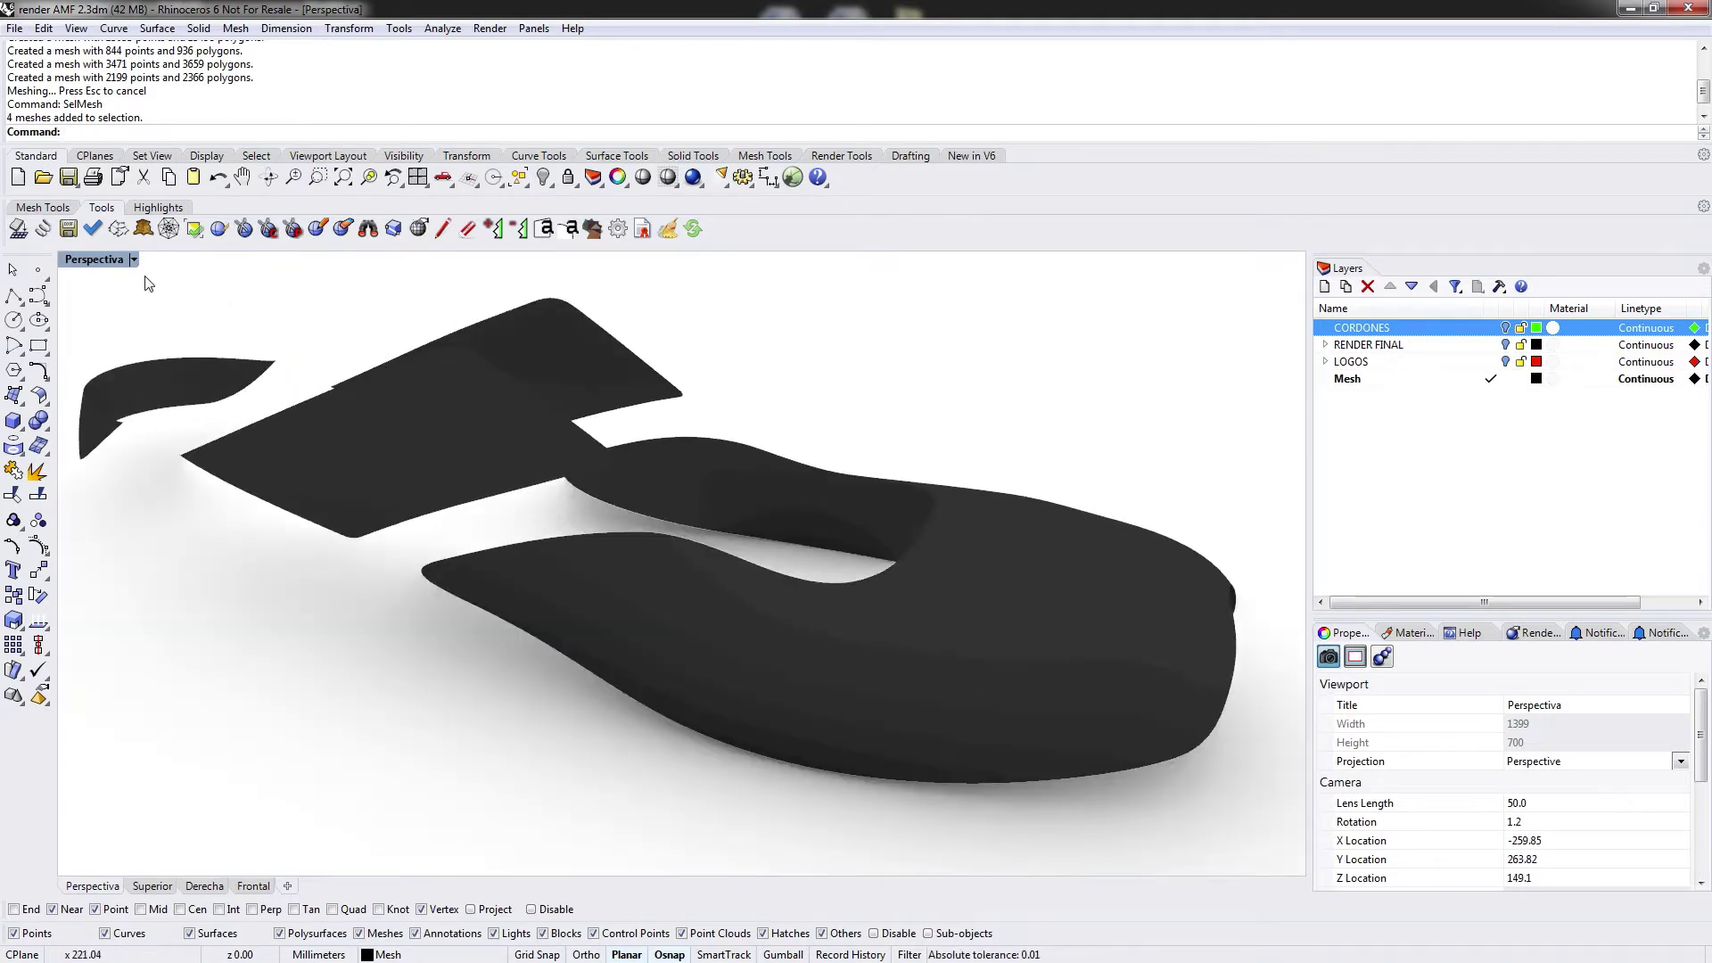
Switch the viewport to Shaded display and frame the four meshes
{"action": "left_click", "coordinate": [134, 261]}
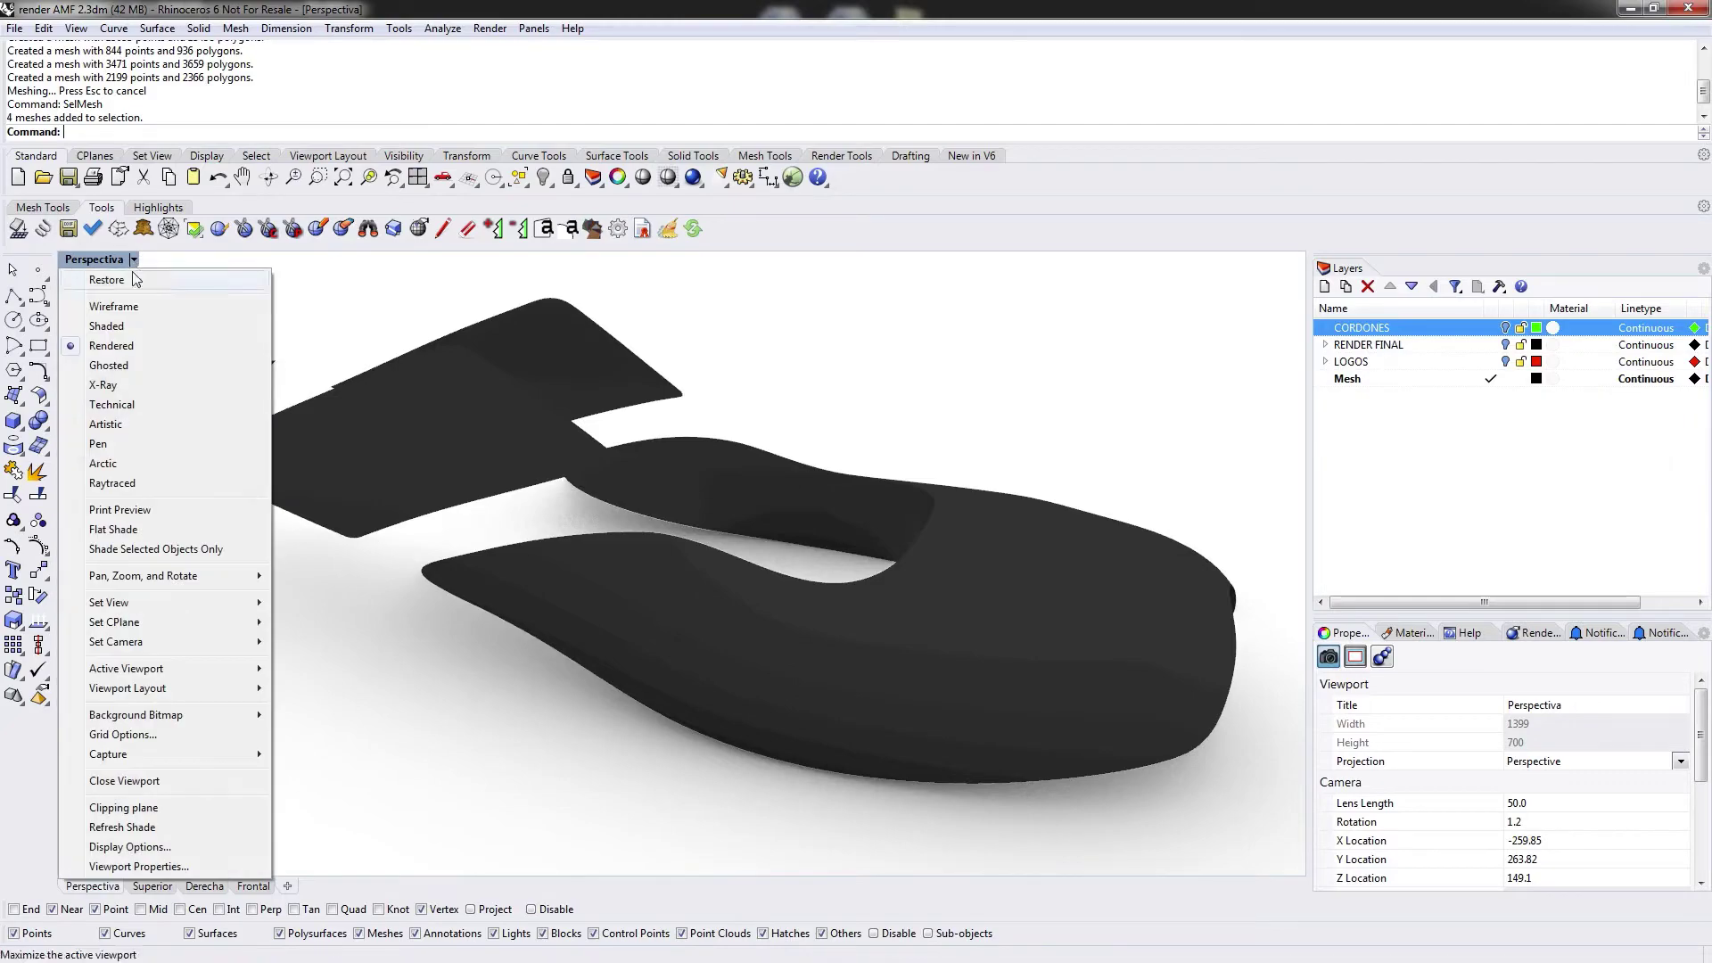
{"action": "left_click", "coordinate": [110, 325]}
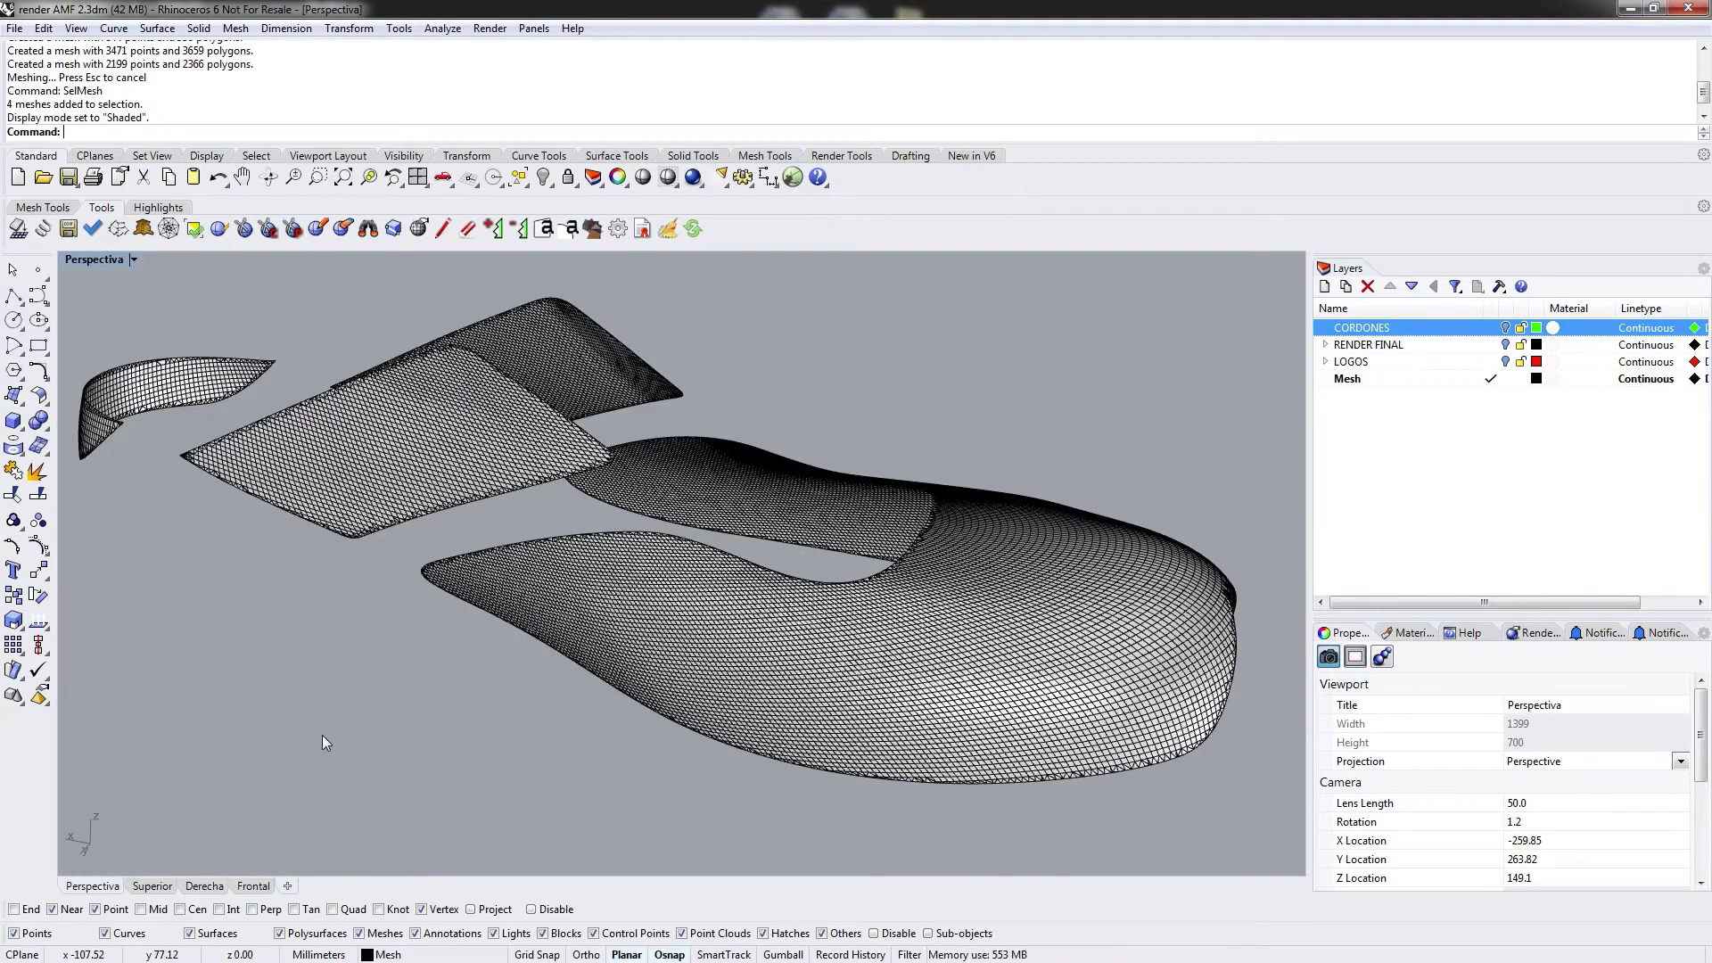
{"action": "right_click_drag", "start_coordinate": [323, 742], "coordinate": [777, 481]}
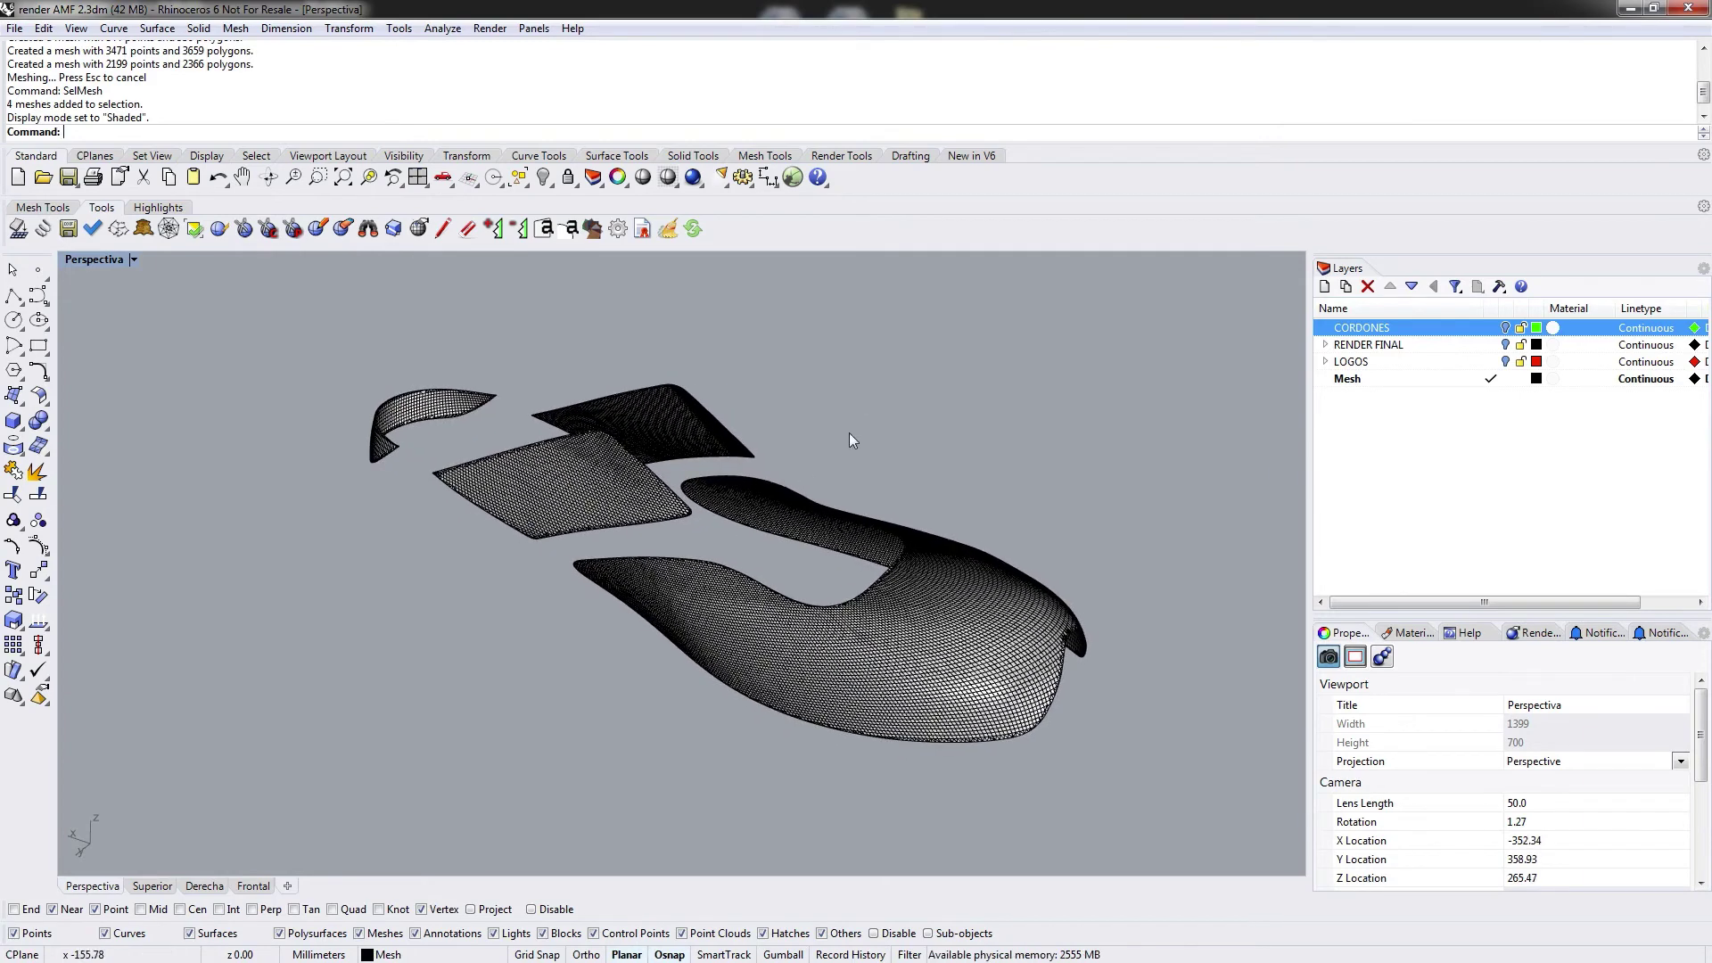
{"action": "right_click_drag", "start_coordinate": [849, 433], "coordinate": [833, 597]}
{"action": "scroll", "coordinate": [860, 635], "scroll_direction": "up", "scroll_amount": 3}
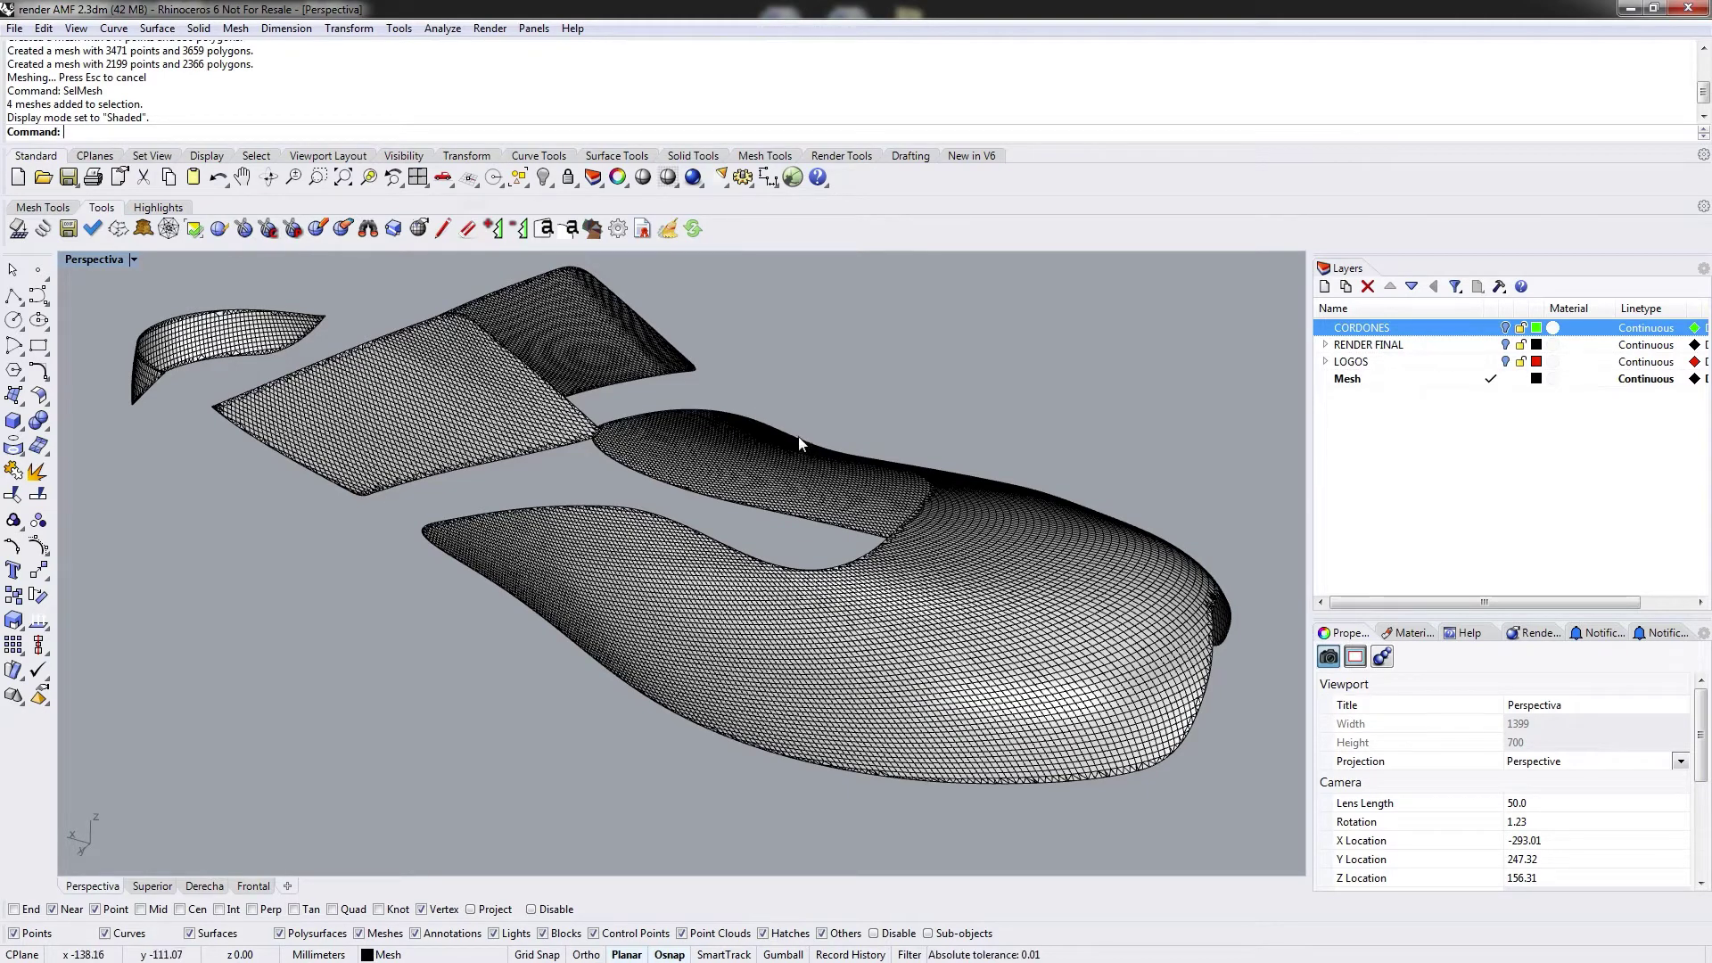
Create a new layer named Remesh
{"action": "right_click", "coordinate": [1371, 461]}
{"action": "left_click", "coordinate": [1412, 473]}
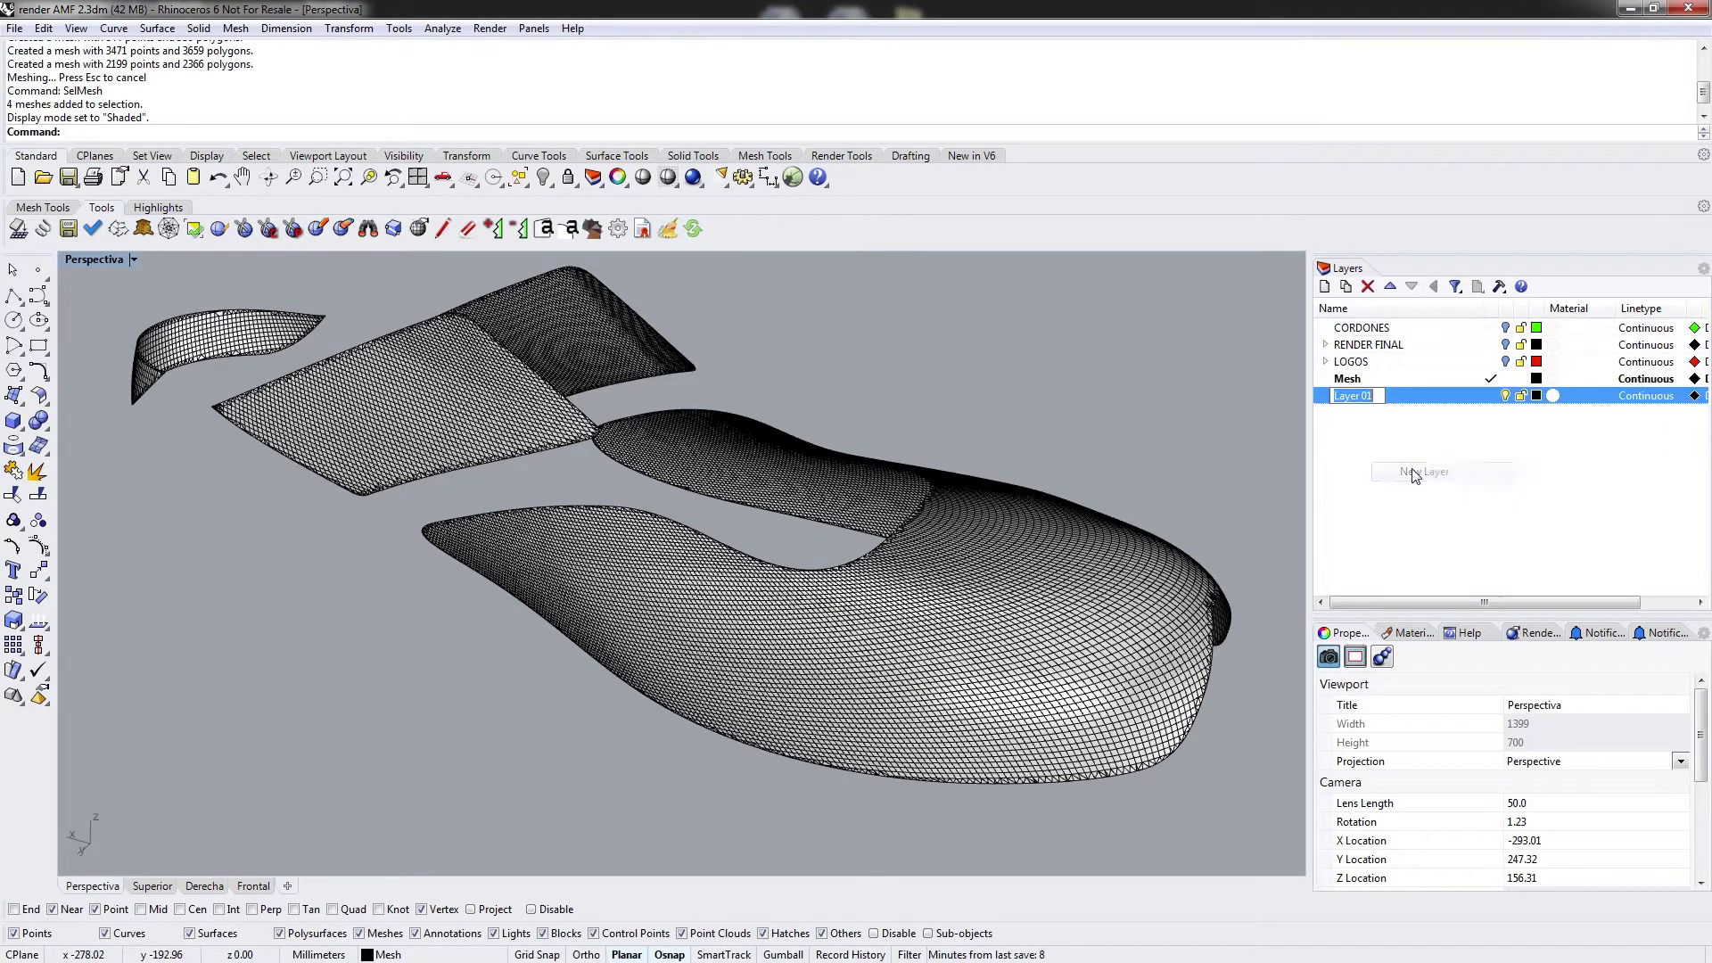
{"action": "type", "text": "Remesh"}
{"action": "key", "text": "Return"}
Select all meshes and copy them to the Remesh layer with CopyToLayer
{"action": "type", "text": "SelMesh"}
{"action": "key", "text": "Return"}
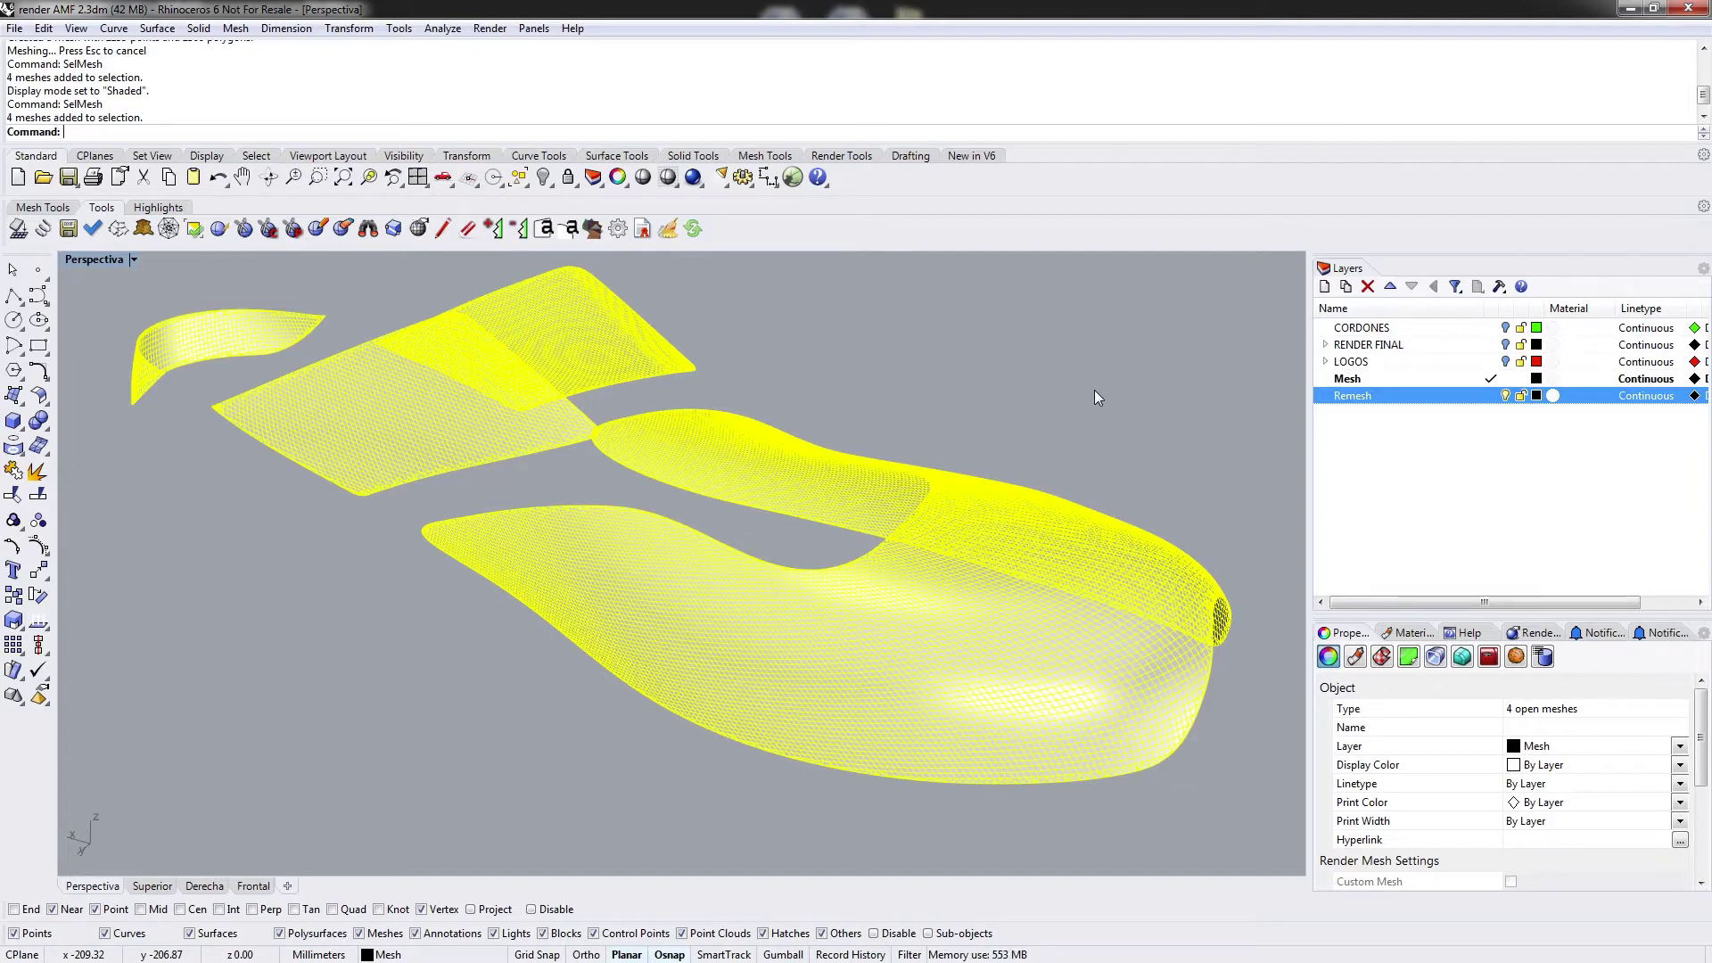
{"action": "type", "text": "Copy"}
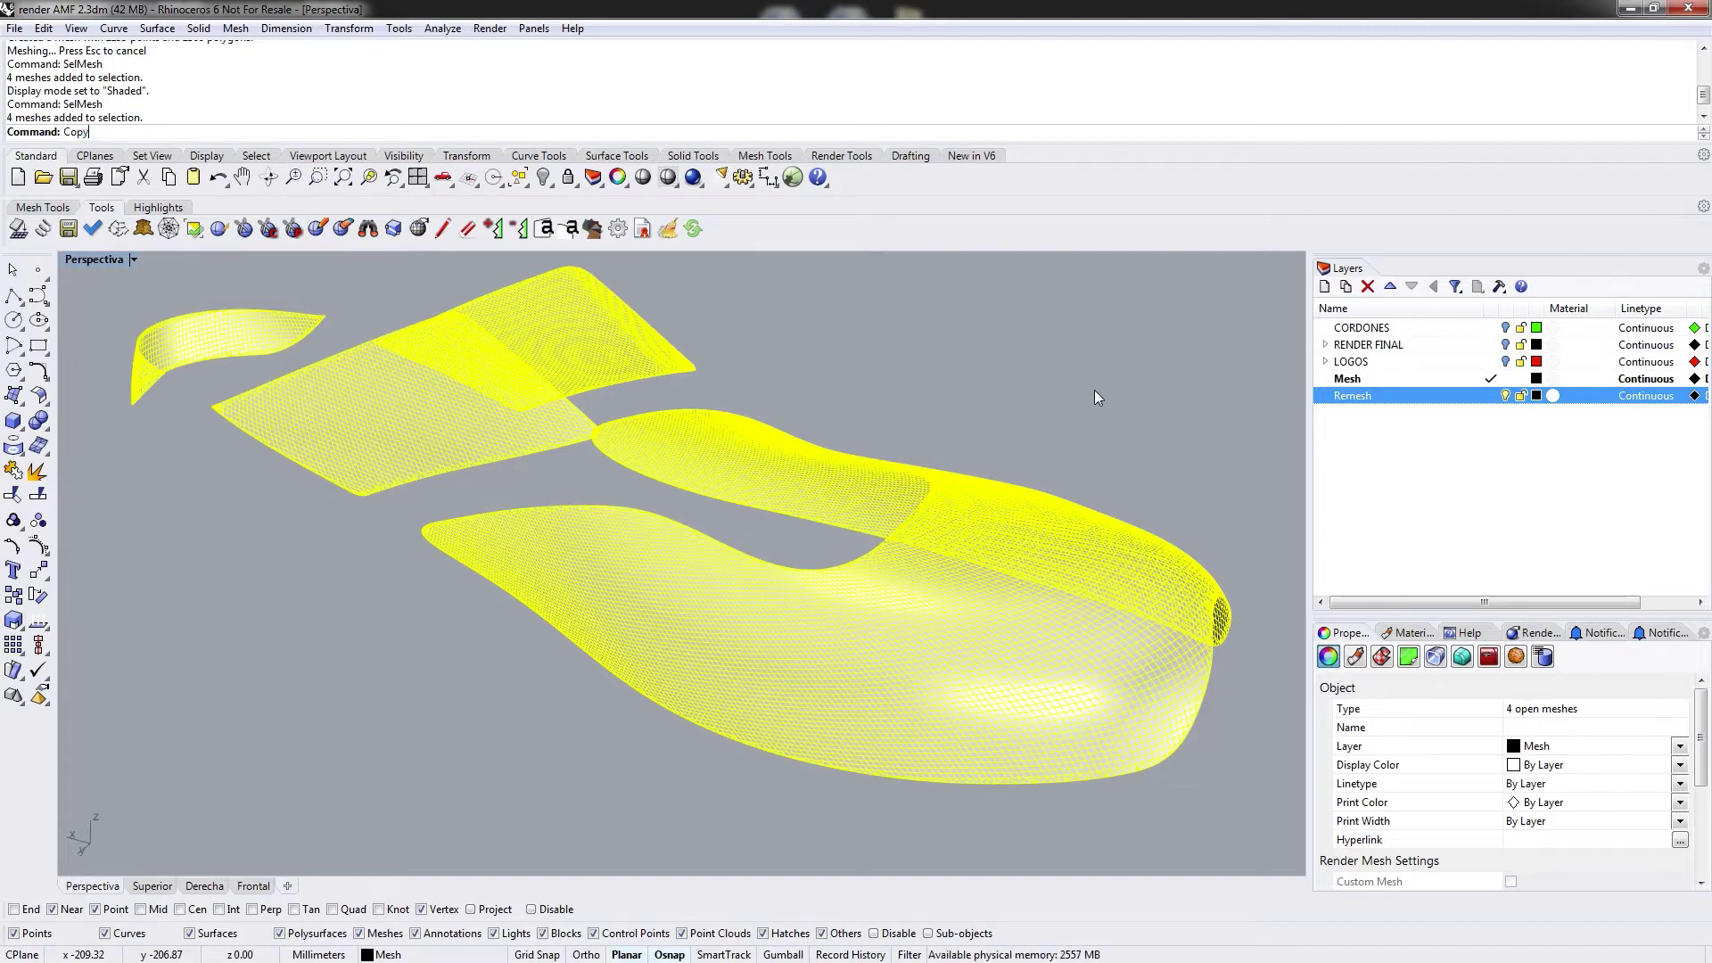
{"action": "type", "text": "ToLayer"}
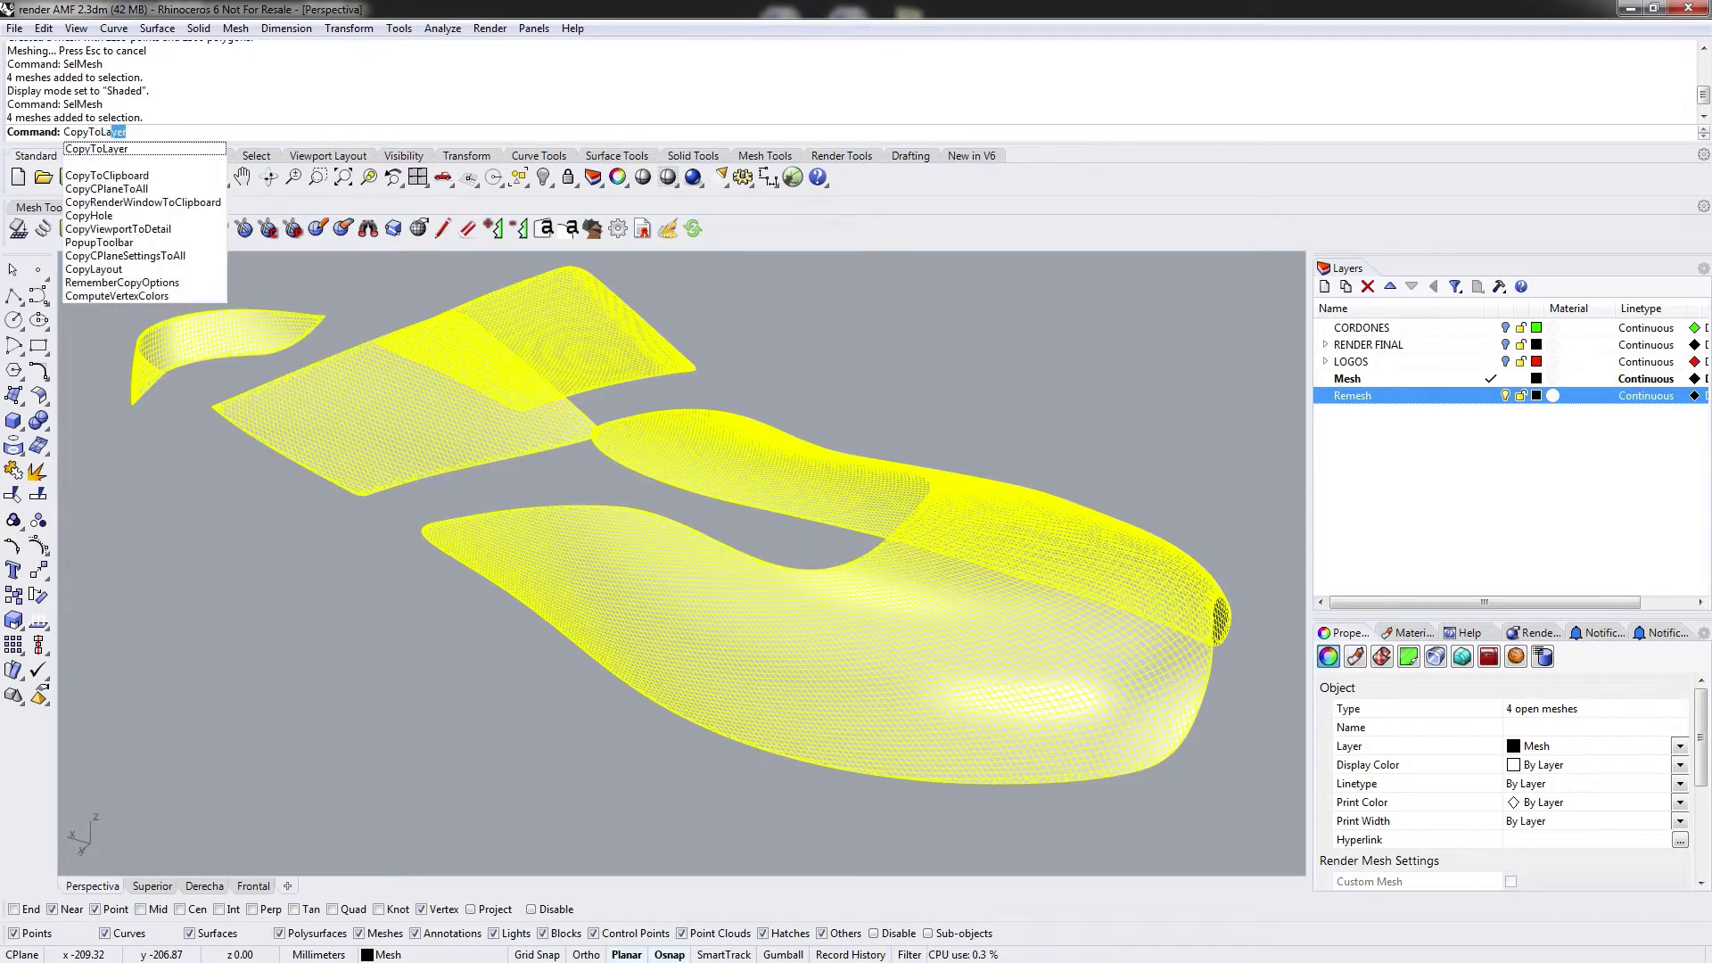
{"action": "key", "text": "Return"}
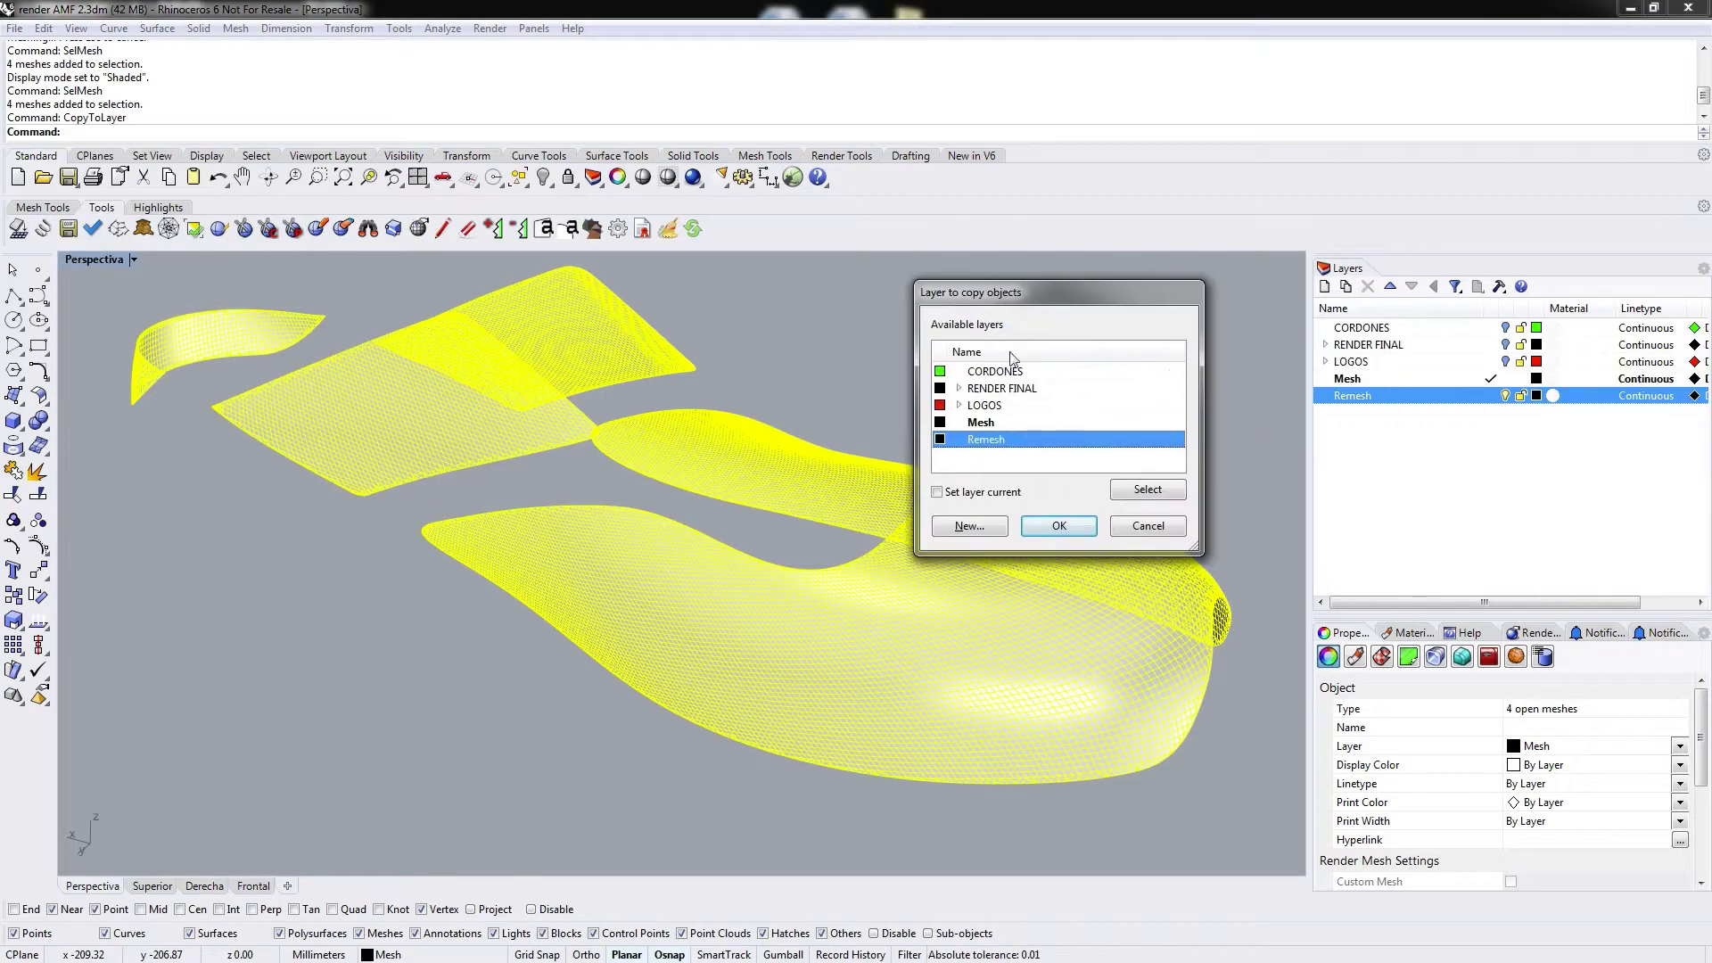
{"action": "left_click", "coordinate": [1066, 527]}
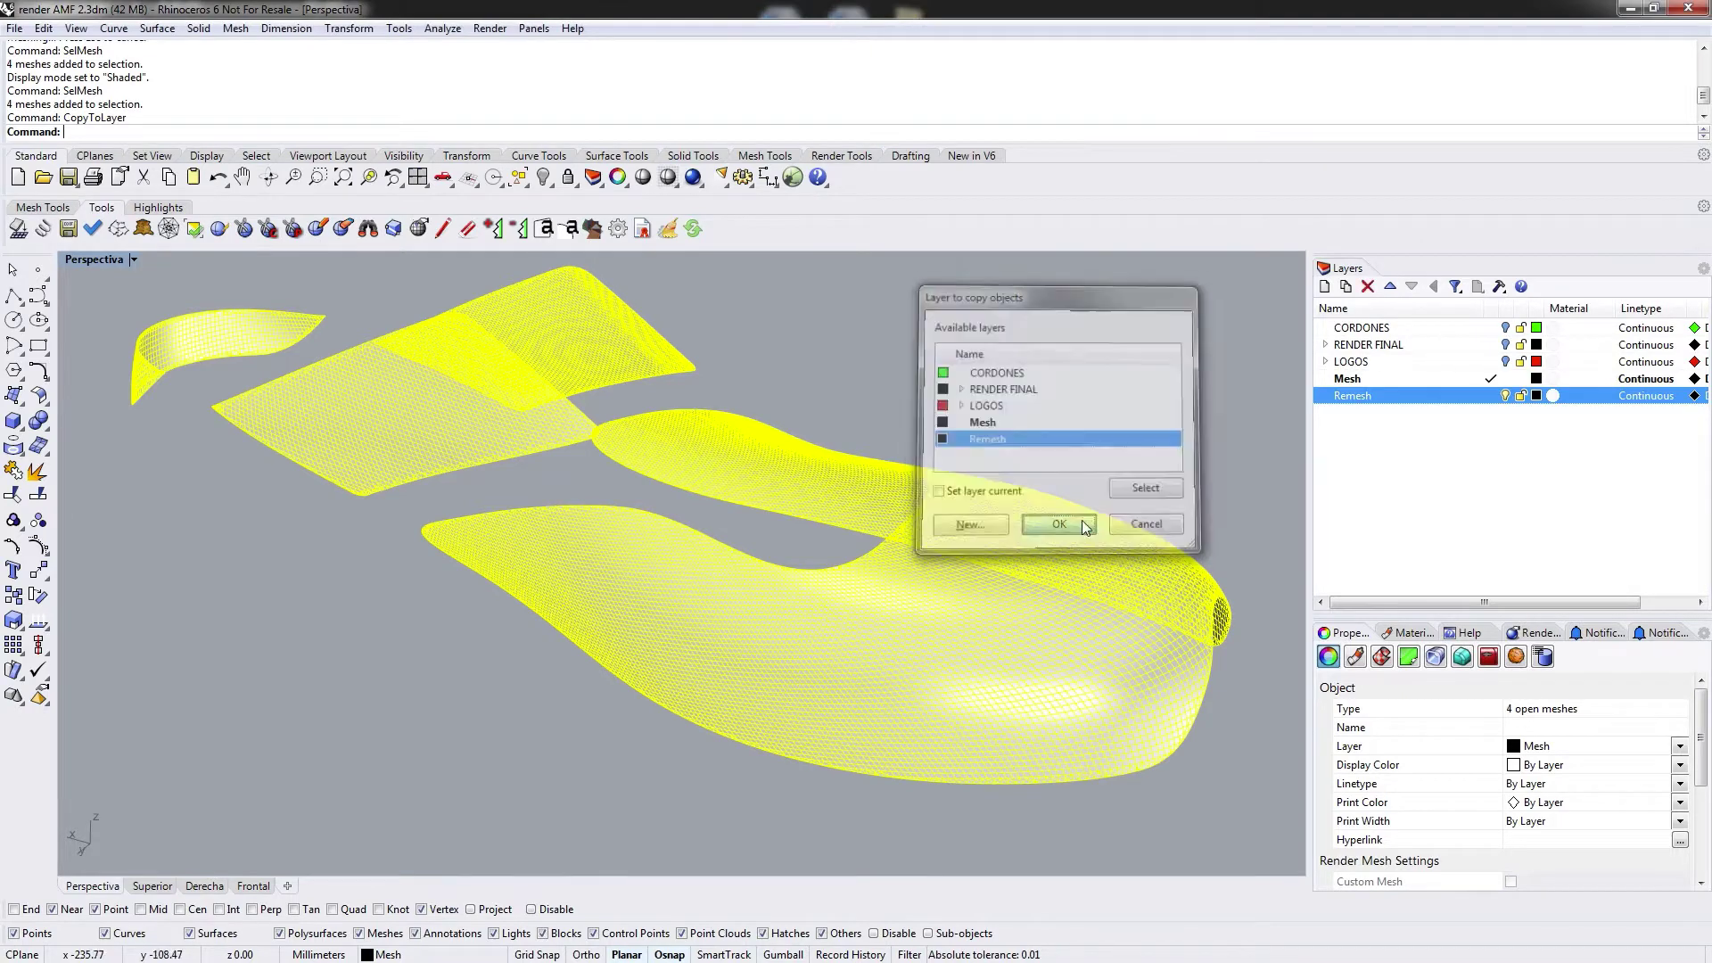
Make Remesh the current layer and window-select the four meshes
{"action": "left_click", "coordinate": [1491, 396]}
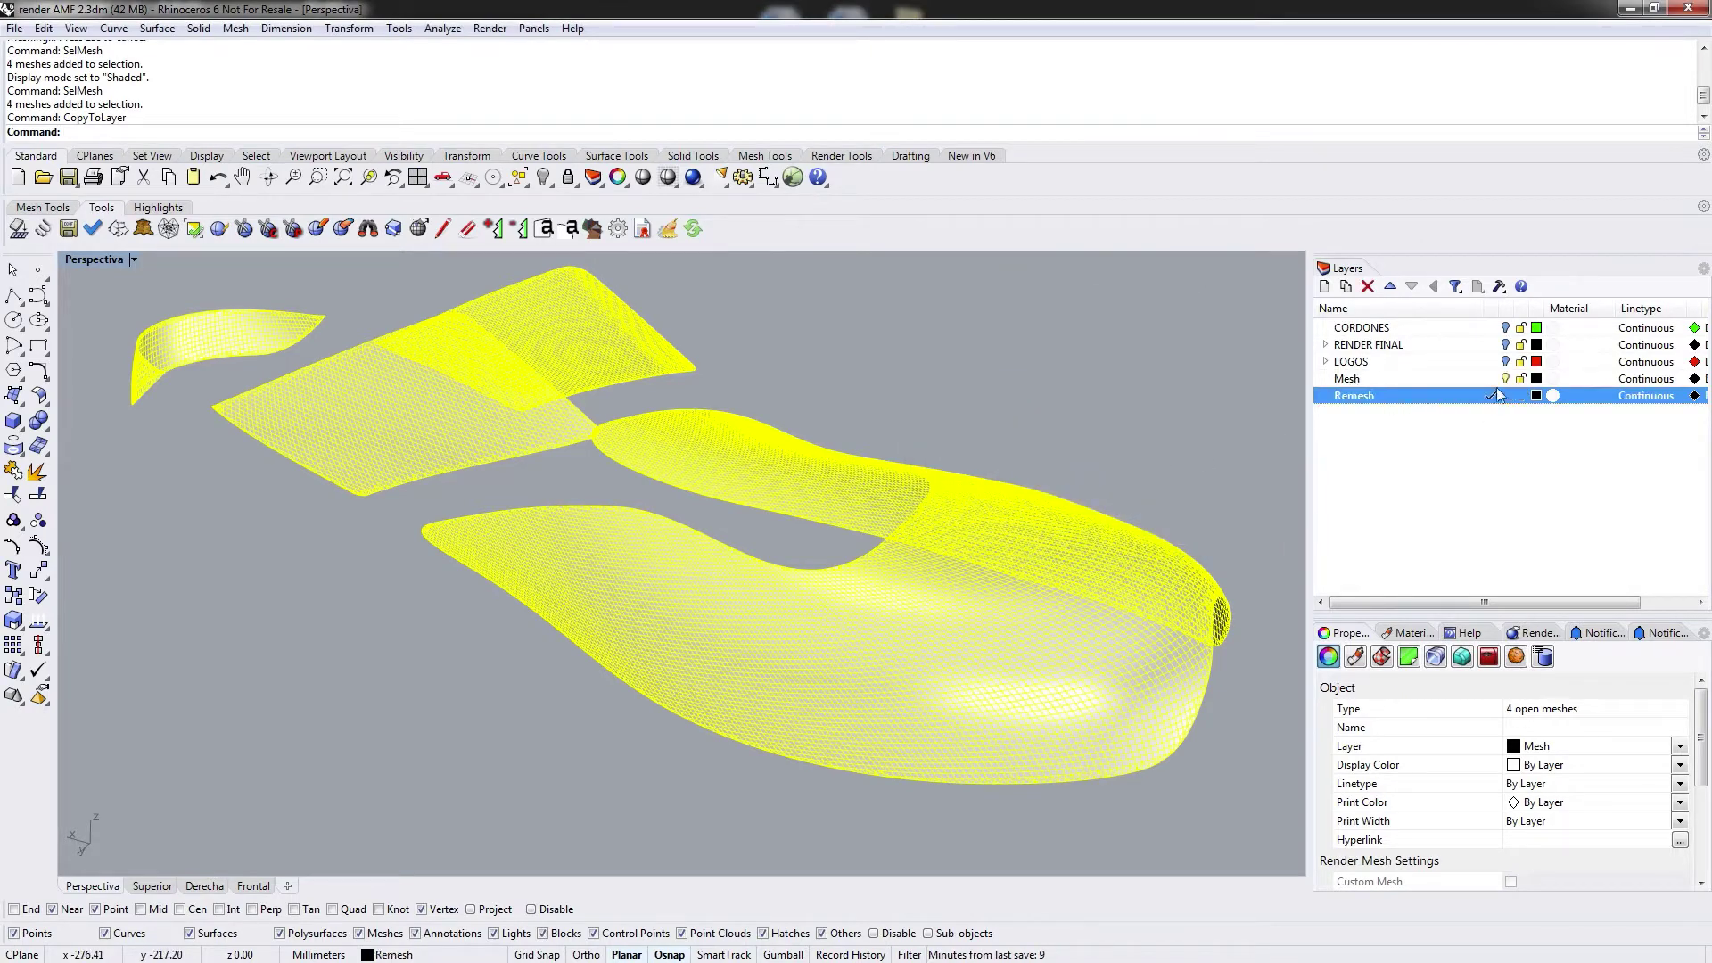
{"action": "key", "text": "Escape"}
{"action": "right_click_drag", "start_coordinate": [803, 426], "coordinate": [567, 426]}
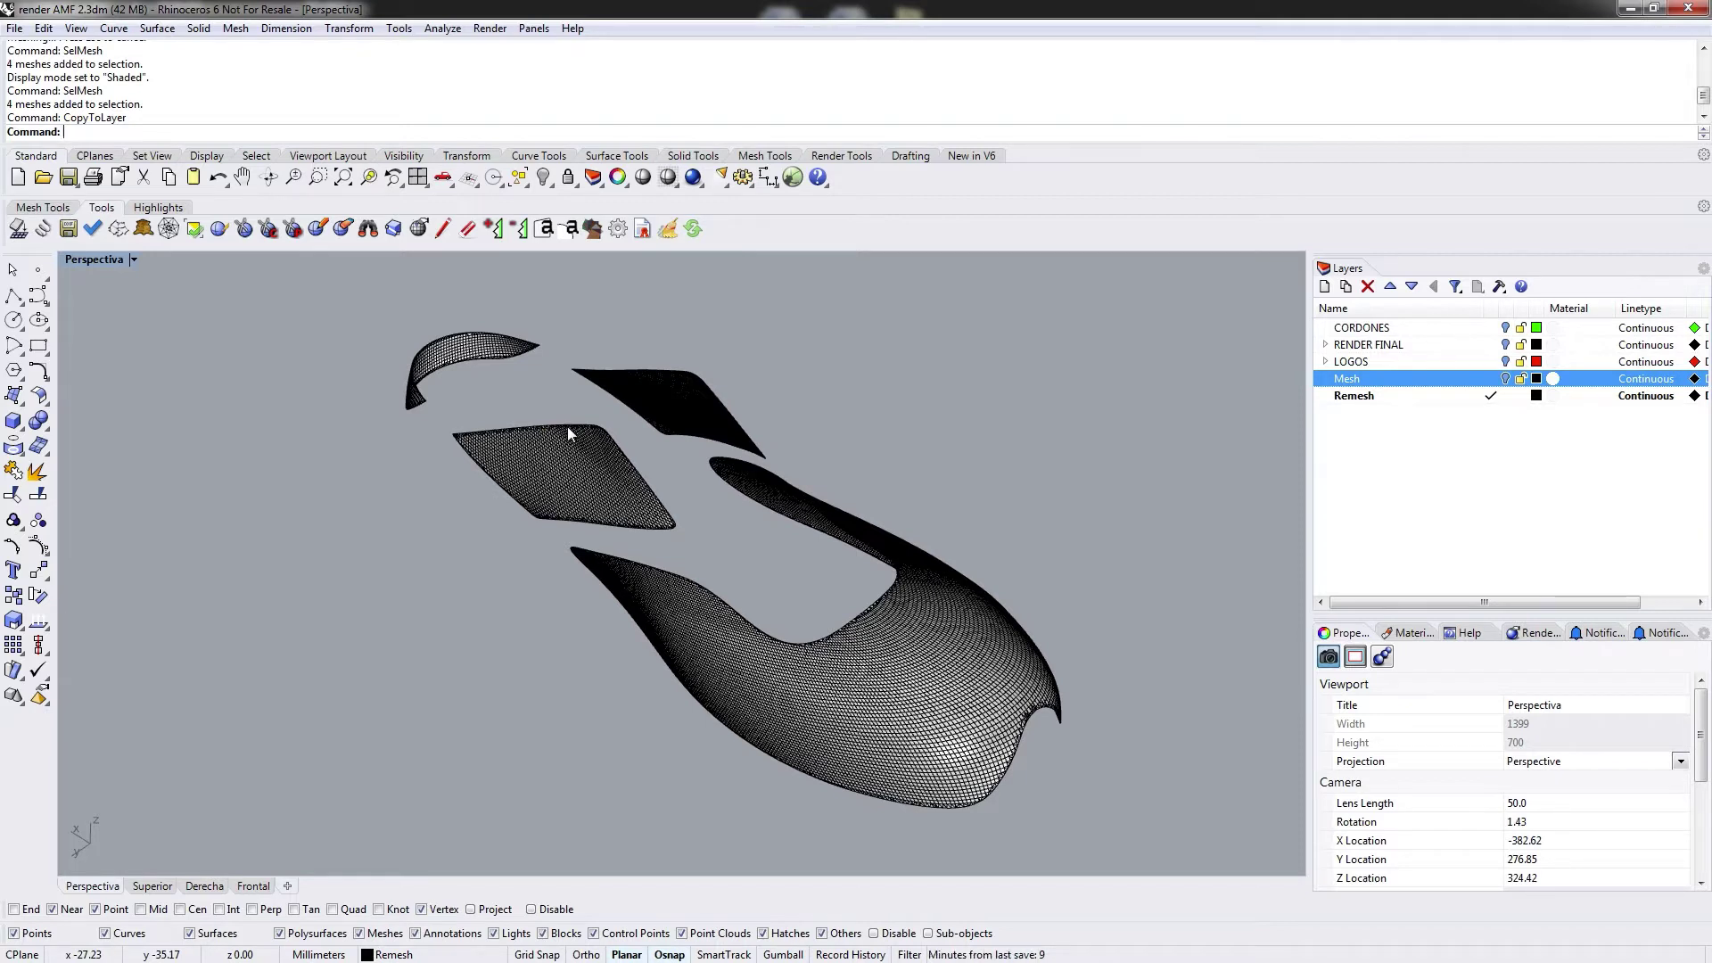
{"action": "left_click", "coordinate": [447, 349]}
{"action": "left_click", "coordinate": [403, 305]}
{"action": "left_click_drag", "start_coordinate": [341, 272], "coordinate": [1118, 848]}
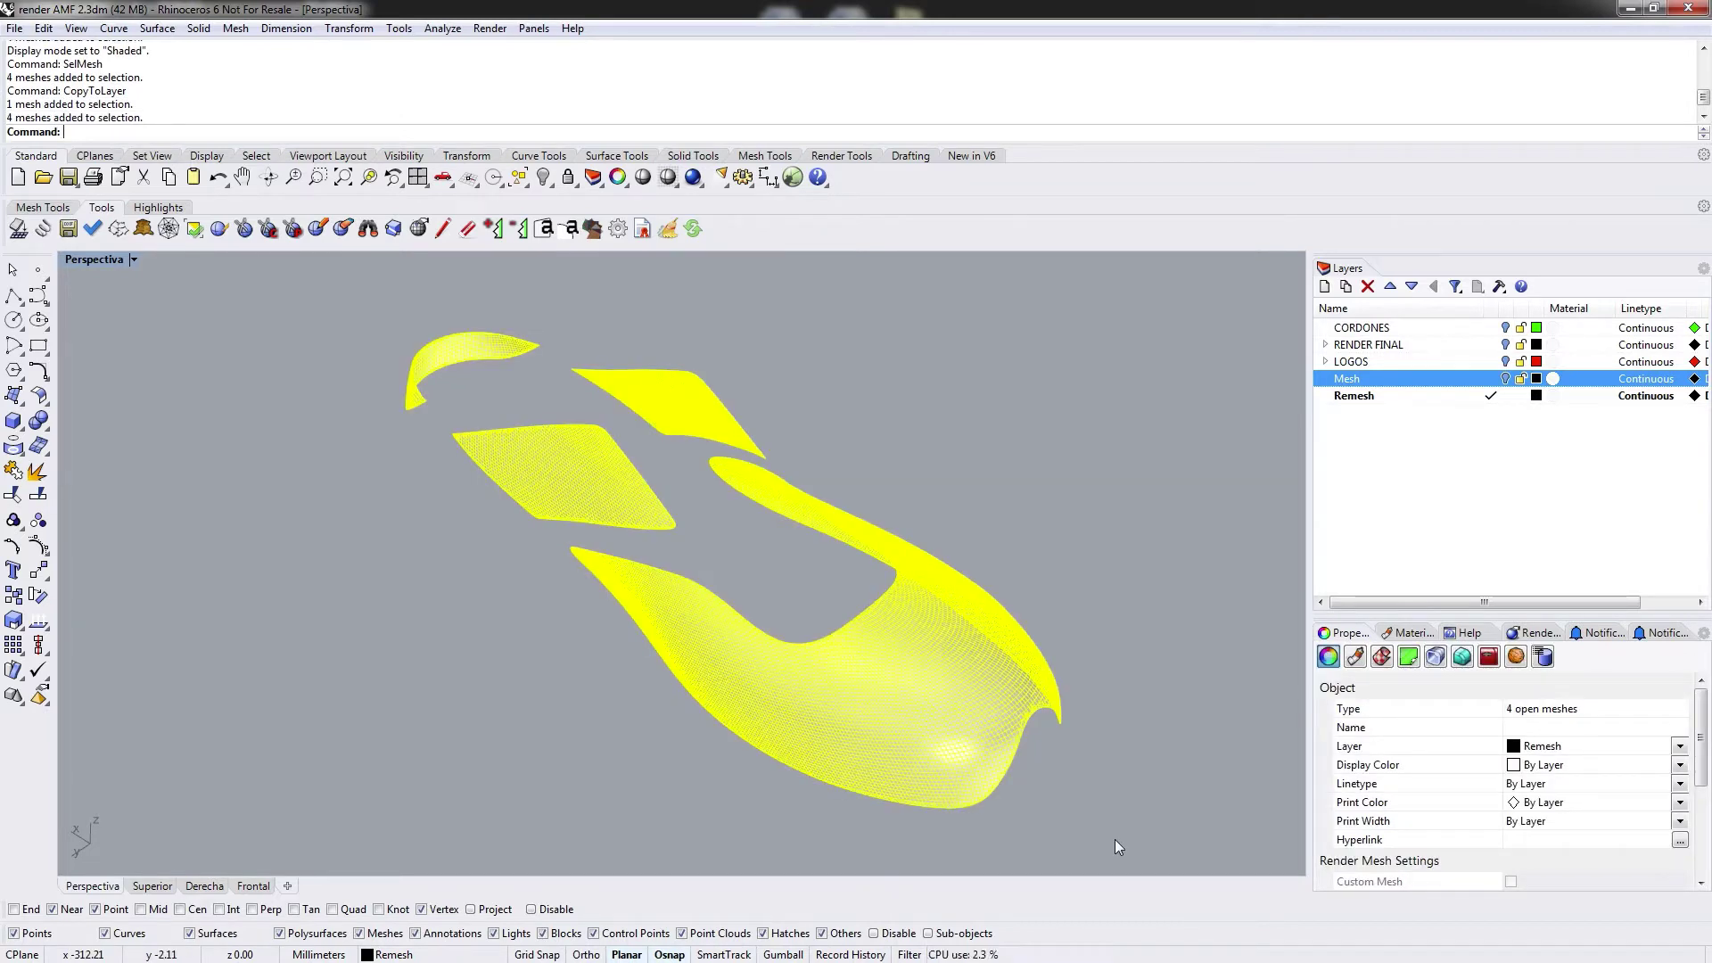
{"action": "right_click_drag", "start_coordinate": [1116, 846], "coordinate": [972, 726]}
{"action": "left_click", "coordinate": [45, 208]}
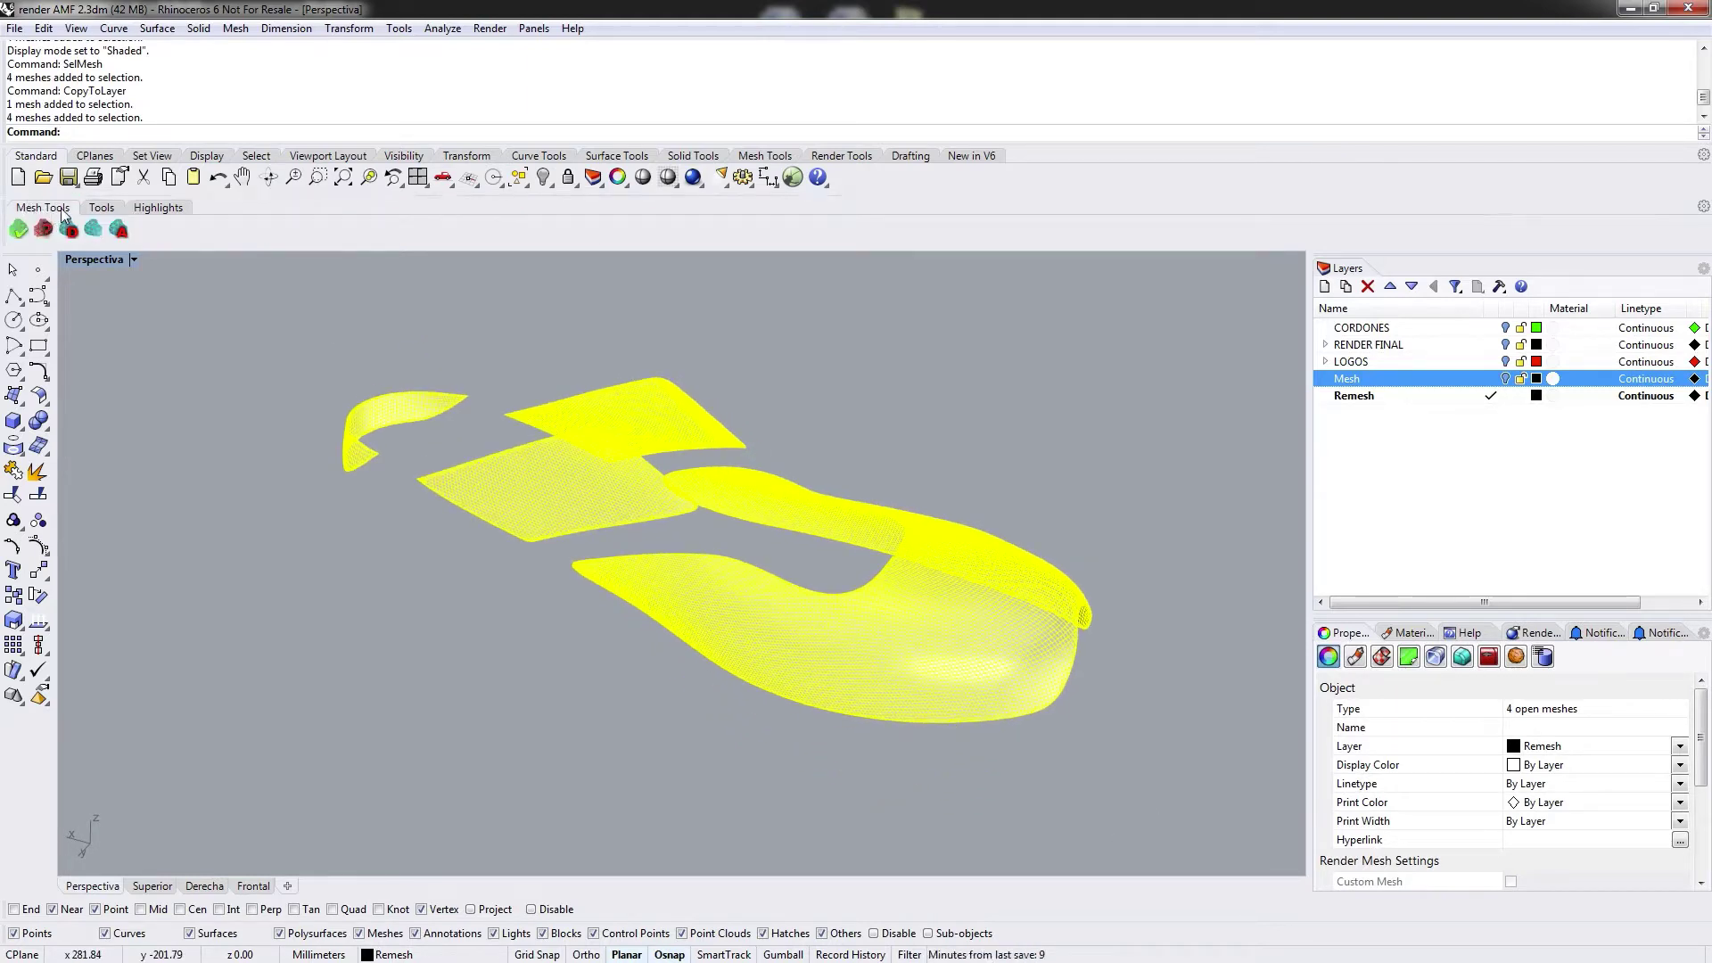
Run Adaptive Remesh on the selected meshes with default tolerances
{"action": "left_click", "coordinate": [119, 230]}
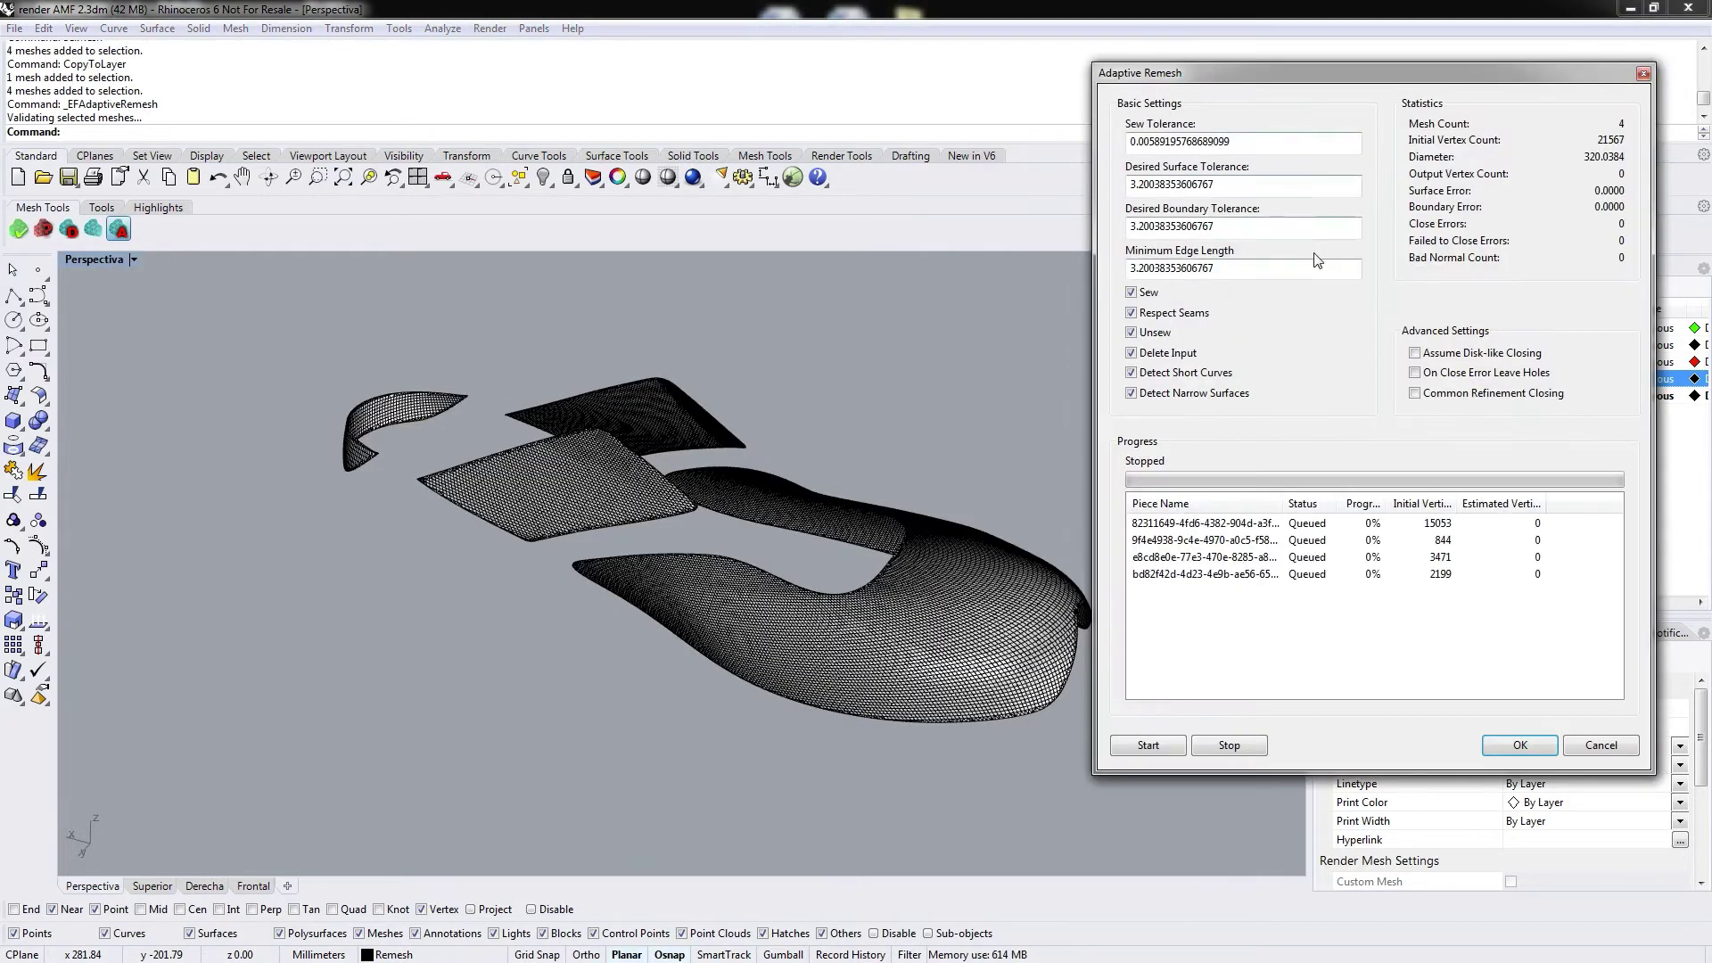
{"action": "left_click", "coordinate": [1147, 746]}
{"action": "left_click_drag", "start_coordinate": [1195, 79], "coordinate": [1234, 48]}
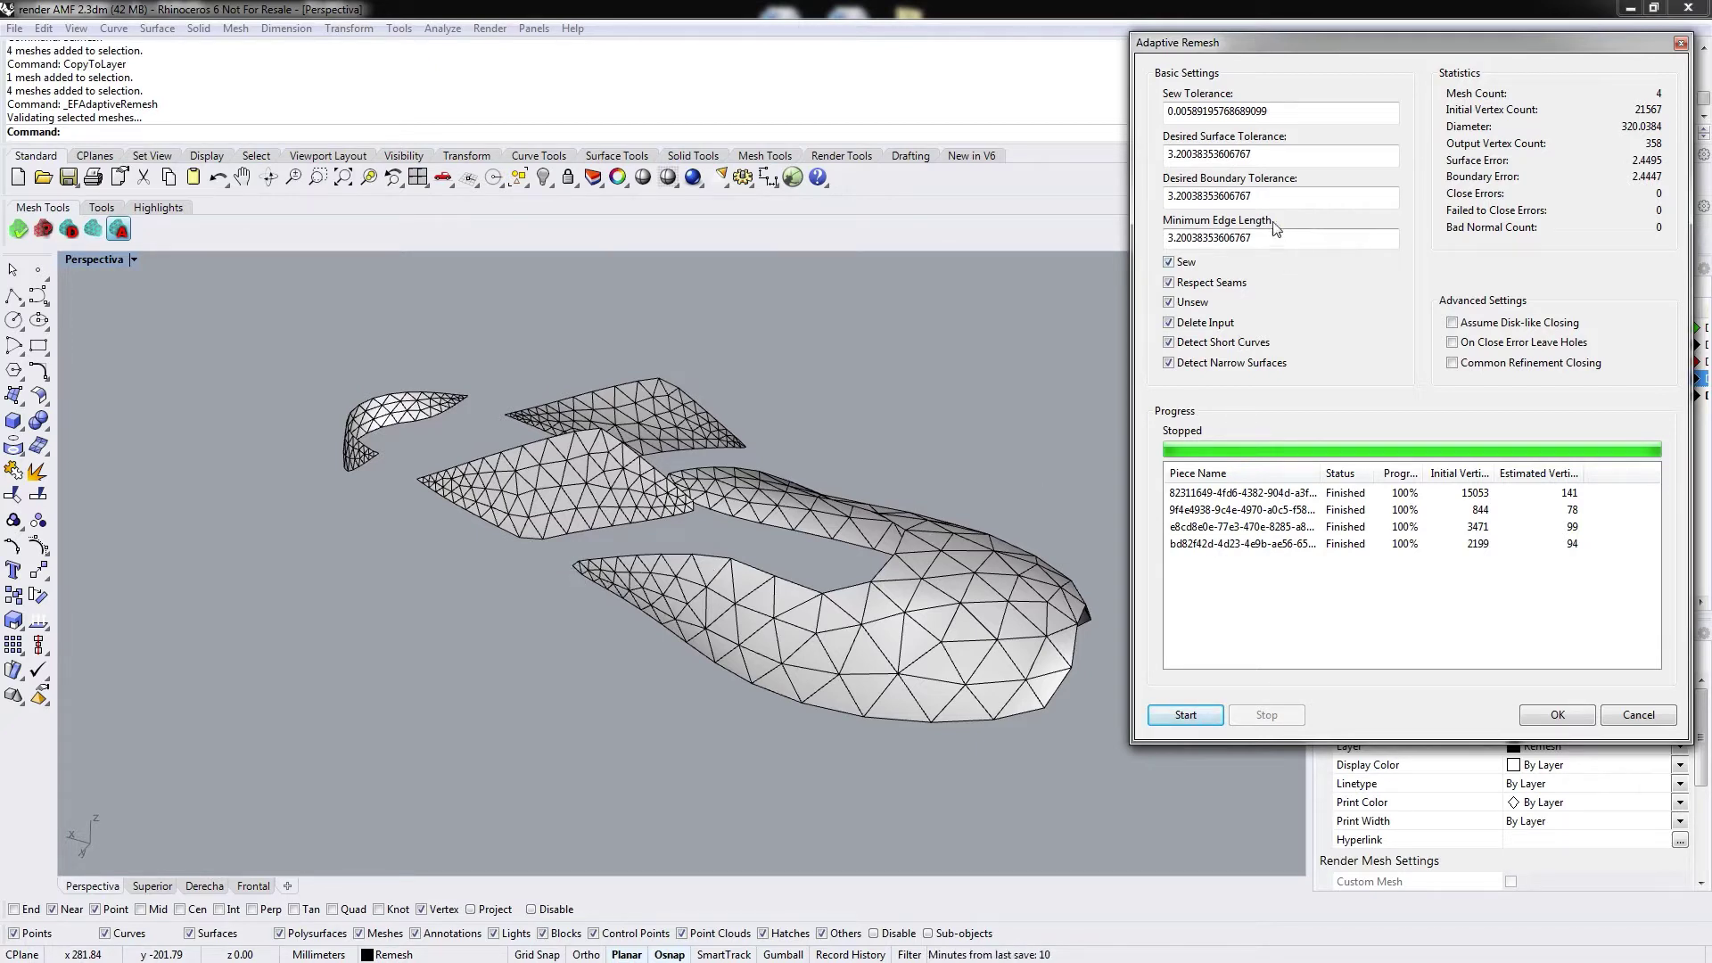
Remesh with surface tolerance, boundary tolerance and minimum edge length of 2
{"action": "left_click_drag", "start_coordinate": [1282, 155], "coordinate": [1136, 146]}
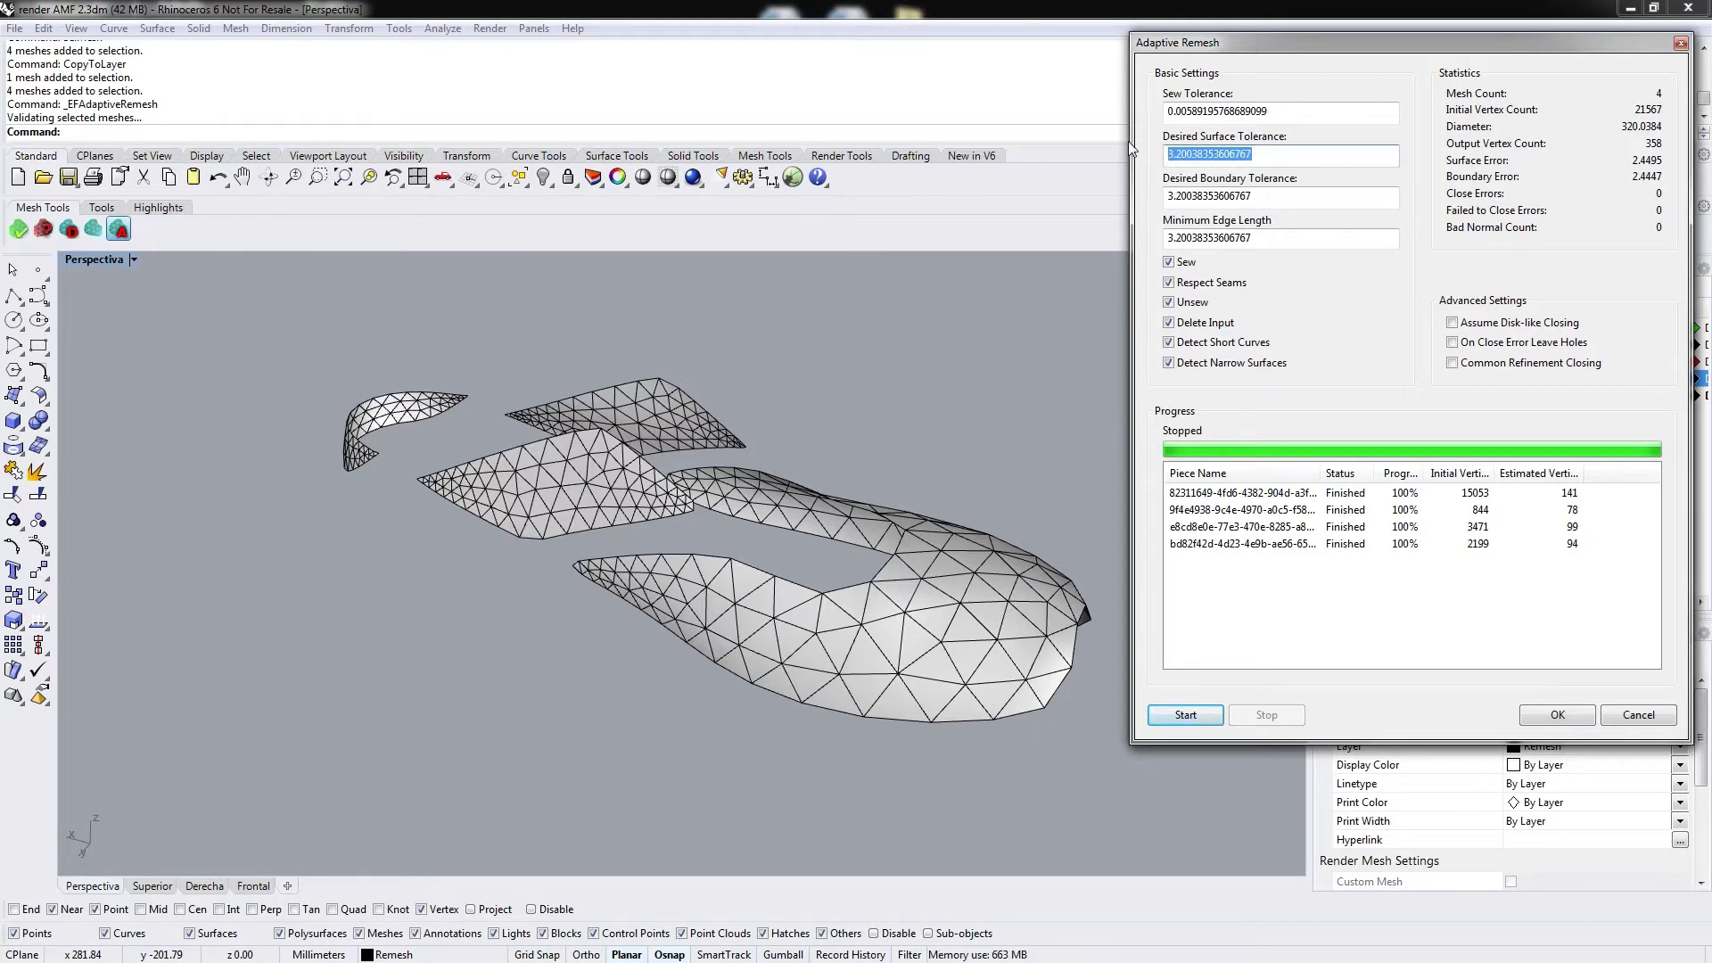
{"action": "type", "text": "2"}
{"action": "left_click_drag", "start_coordinate": [1275, 198], "coordinate": [1166, 199]}
{"action": "key", "text": "BackSpace"}
{"action": "type", "text": "2"}
{"action": "left_click_drag", "start_coordinate": [1271, 238], "coordinate": [1091, 244]}
{"action": "type", "text": "2"}
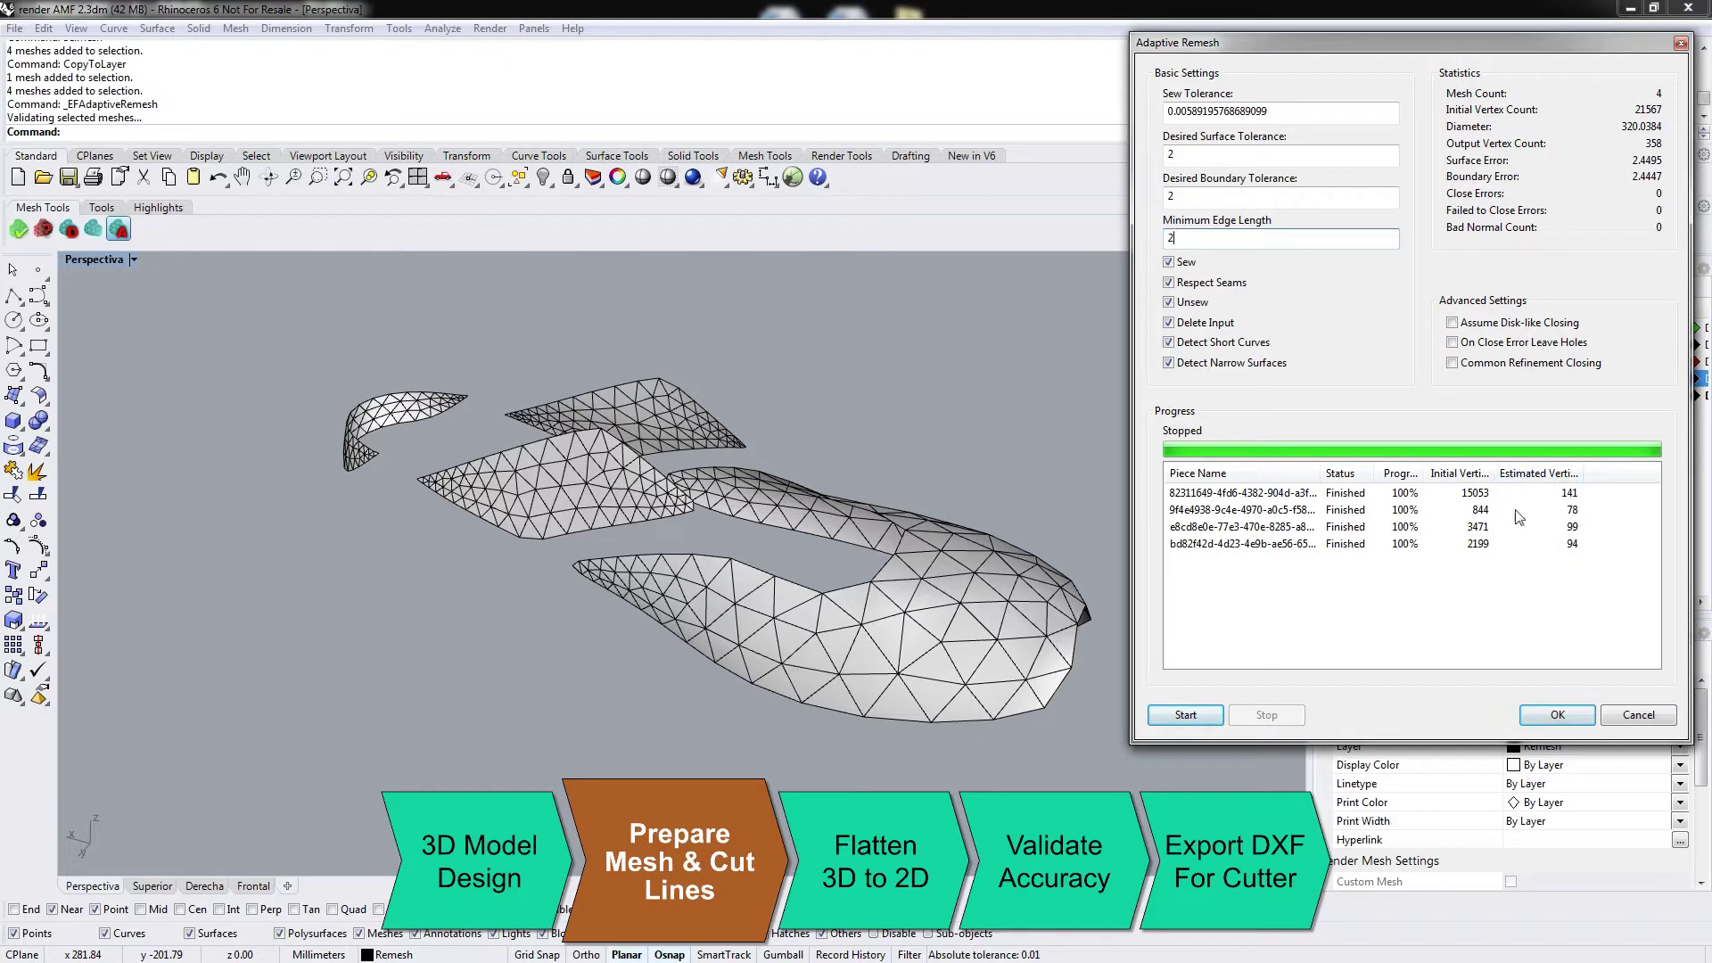
{"action": "left_click", "coordinate": [1185, 715]}
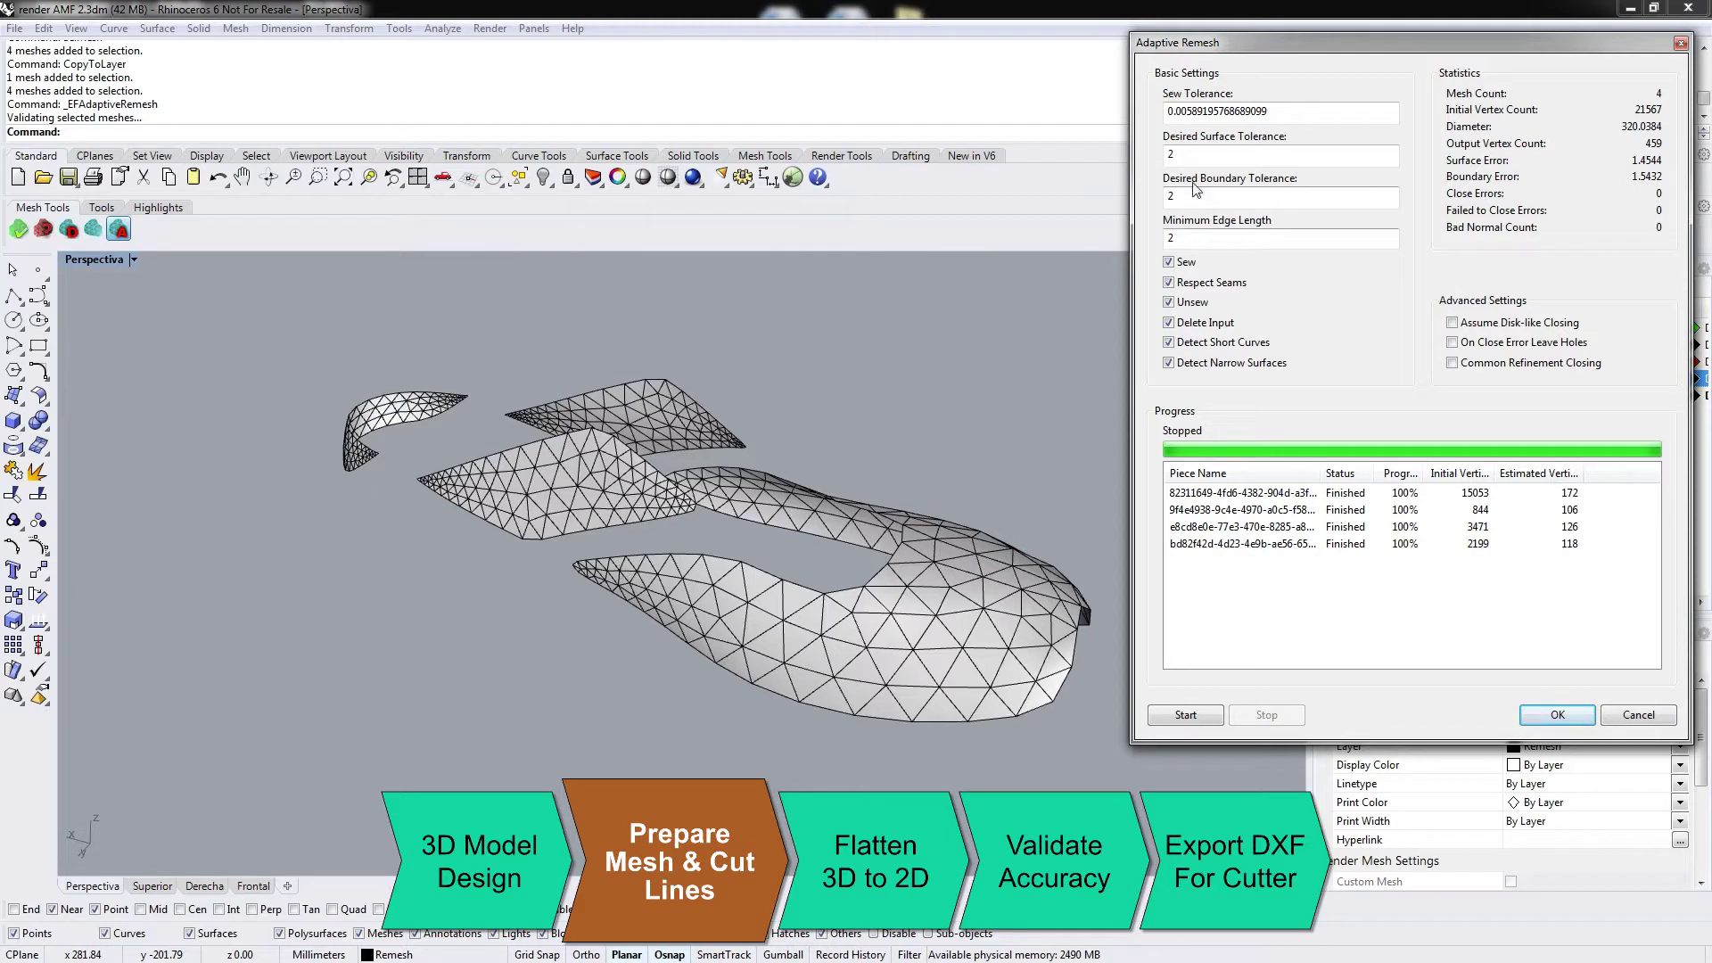
Remesh again with all three tolerance values set to 1
{"action": "double_click", "coordinate": [1195, 155]}
{"action": "type", "text": "1"}
{"action": "key", "text": "Tab"}
{"action": "type", "text": "1"}
{"action": "key", "text": "Tab"}
{"action": "type", "text": "1"}
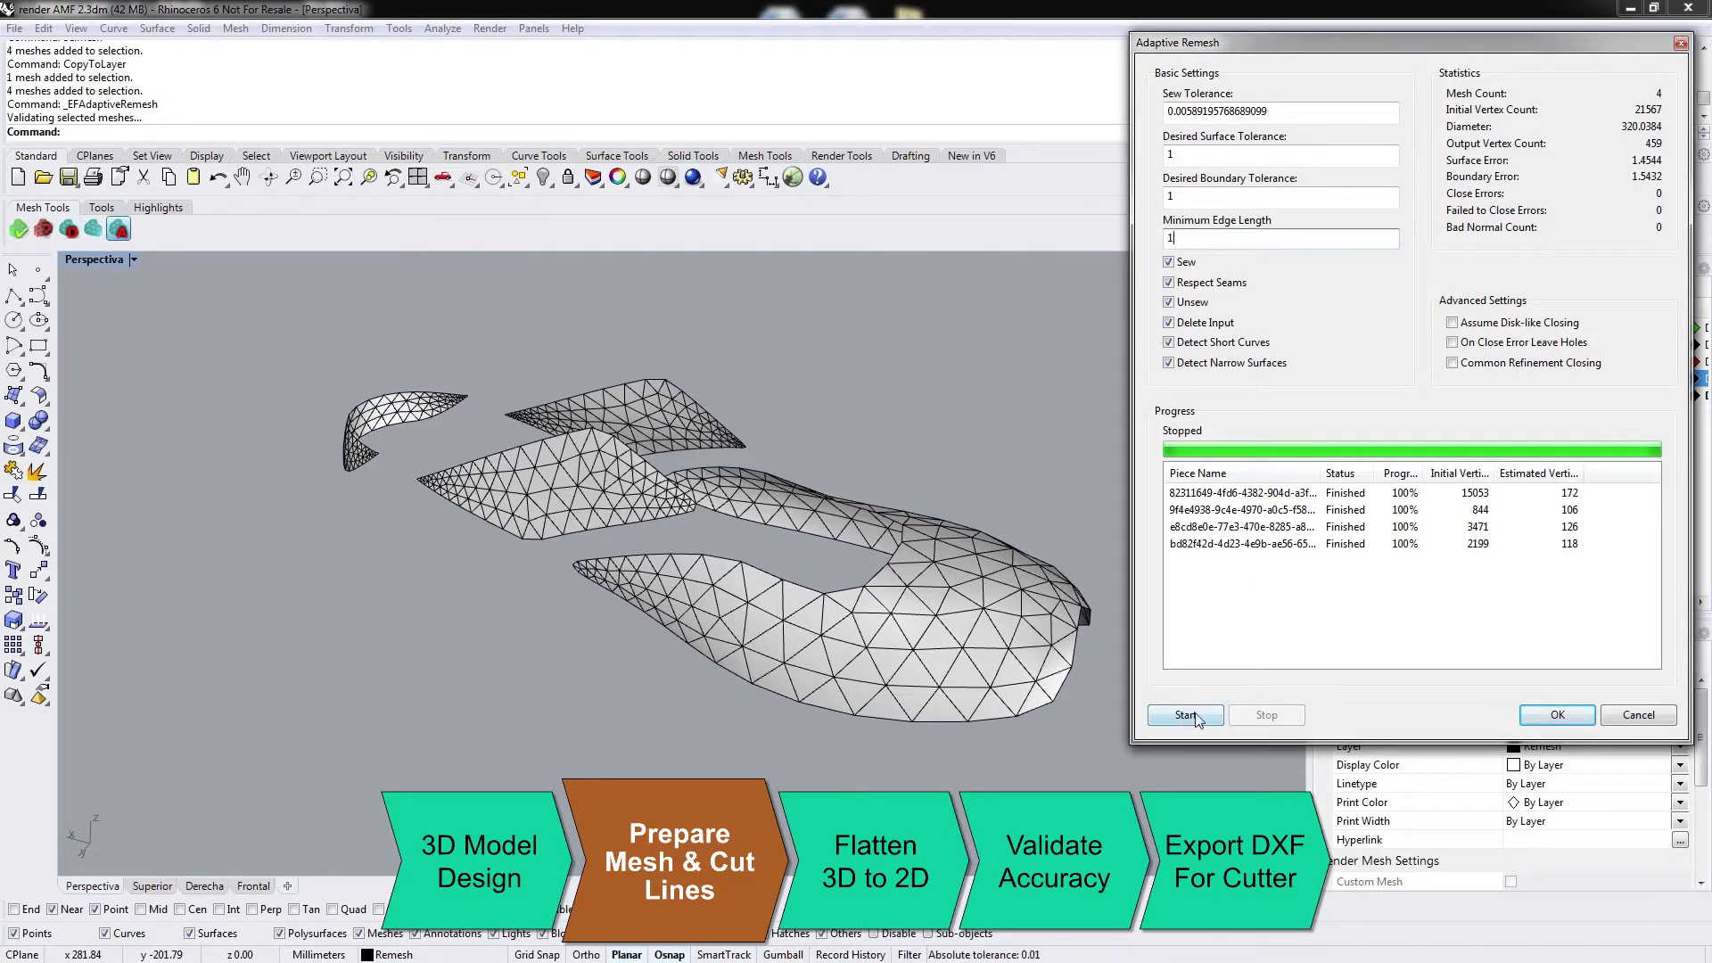
{"action": "left_click", "coordinate": [1193, 719]}
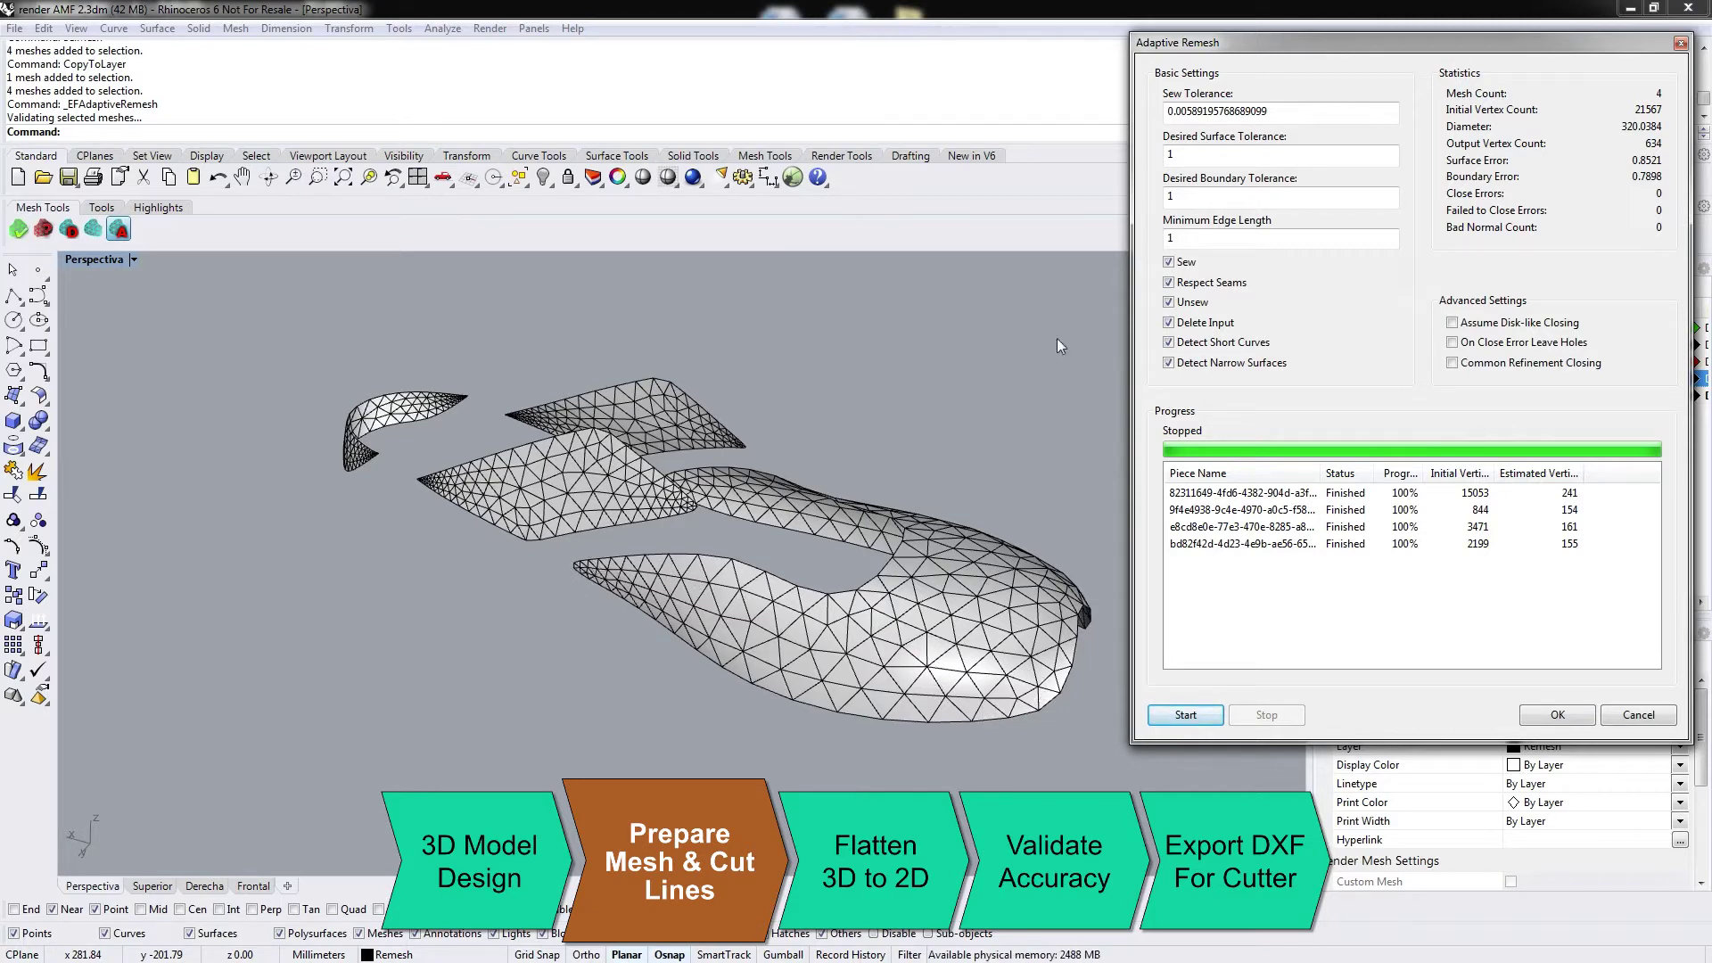
Remesh again with all three tolerance values set to 0.5
{"action": "double_click", "coordinate": [1212, 154]}
{"action": "type", "text": ".5"}
{"action": "double_click", "coordinate": [1213, 195]}
{"action": "type", "text": ".5"}
{"action": "double_click", "coordinate": [1213, 237]}
{"action": "type", "text": ".5"}
{"action": "left_click", "coordinate": [1185, 714]}
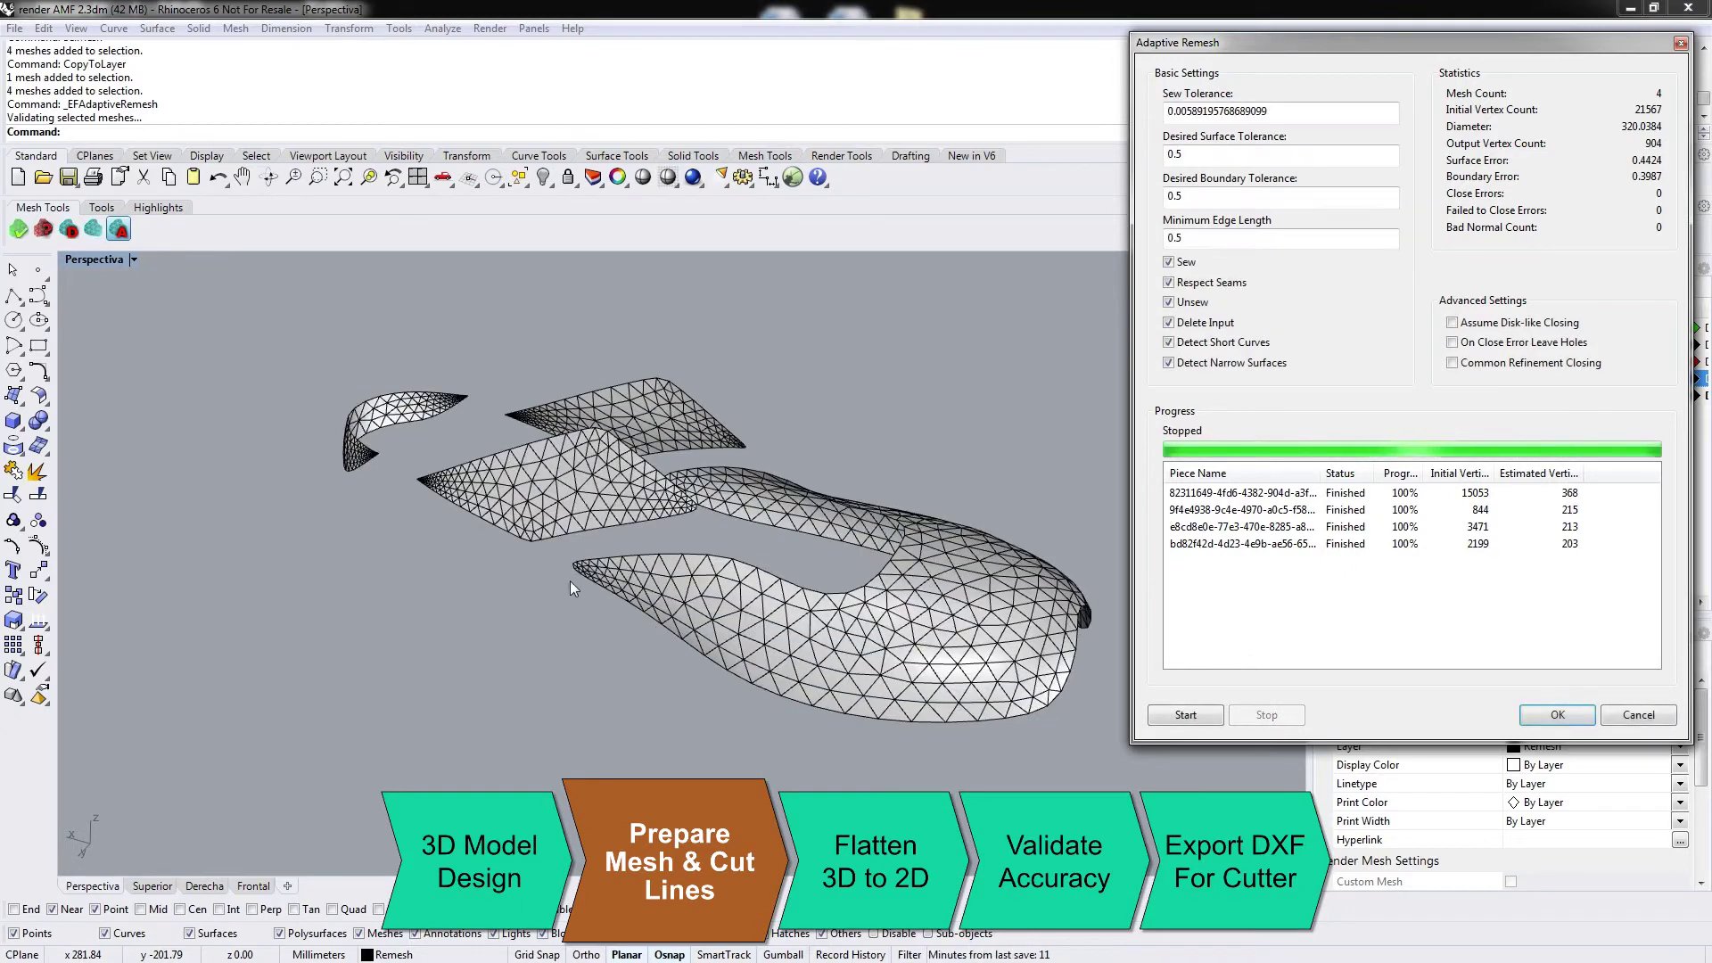
Remesh again with all three tolerance values set to 0.1
{"action": "double_click", "coordinate": [1231, 154]}
{"action": "double_click", "coordinate": [1177, 196]}
{"action": "type", "text": "1"}
{"action": "double_click", "coordinate": [1195, 239]}
{"action": "left_click", "coordinate": [1184, 714]}
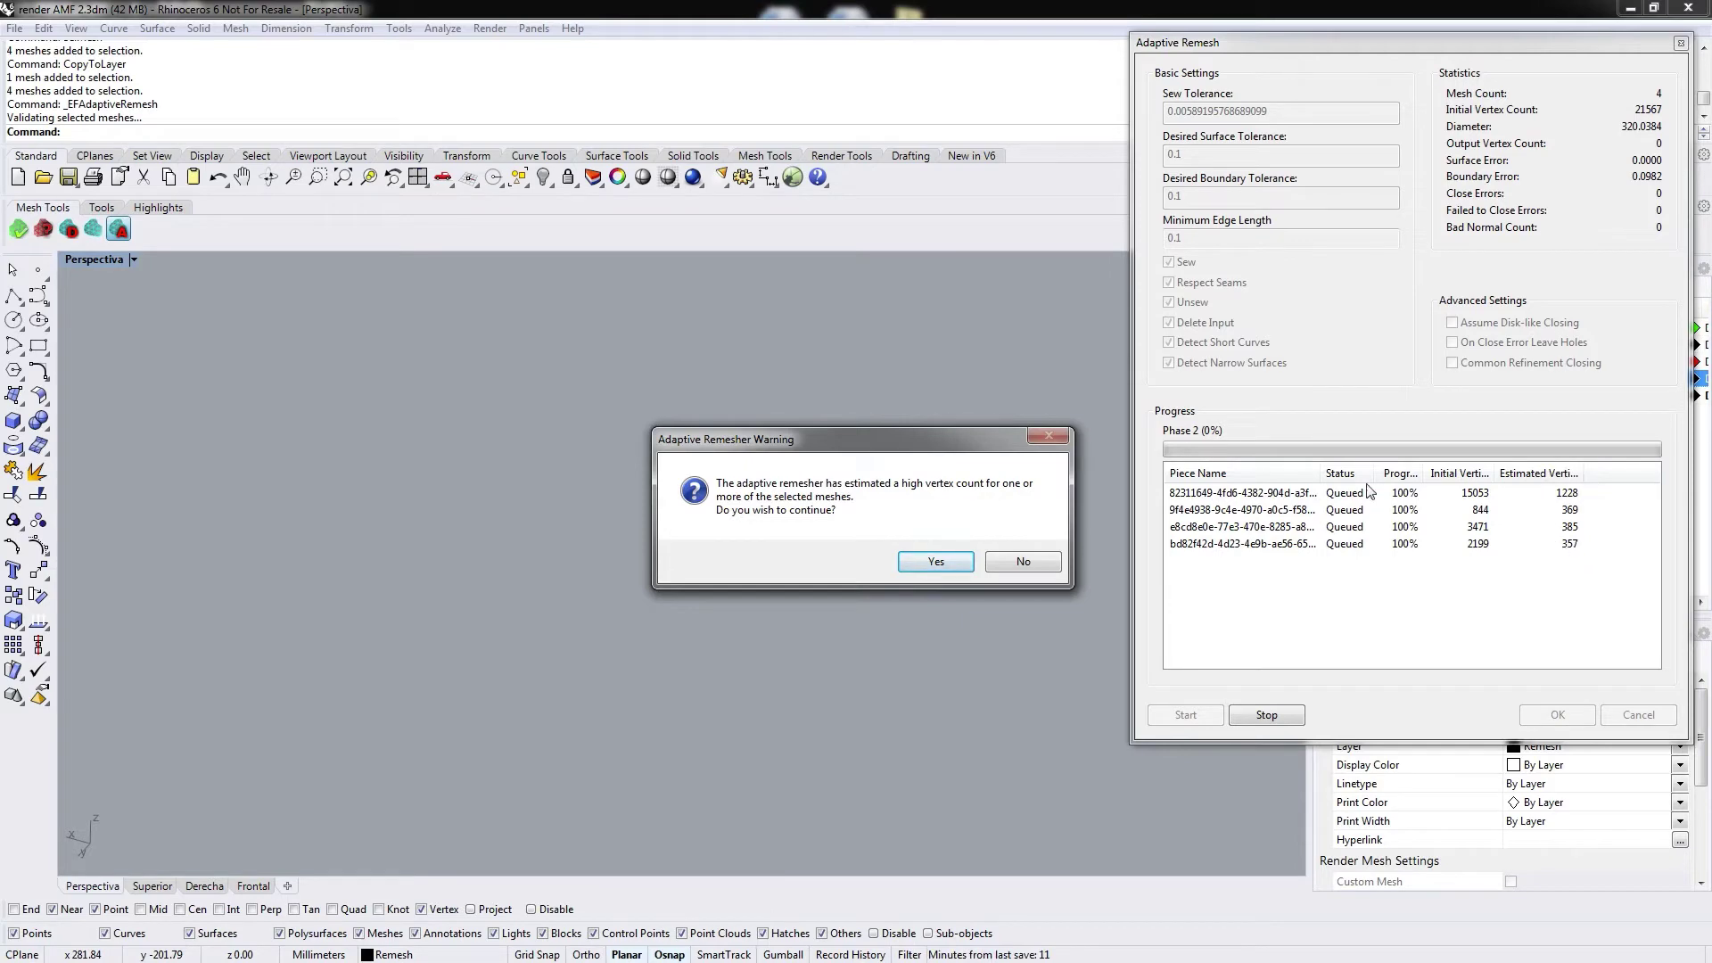
Accept the high-vertex warning and rerun the remesh with surface tolerance 1
{"action": "left_click", "coordinate": [937, 562]}
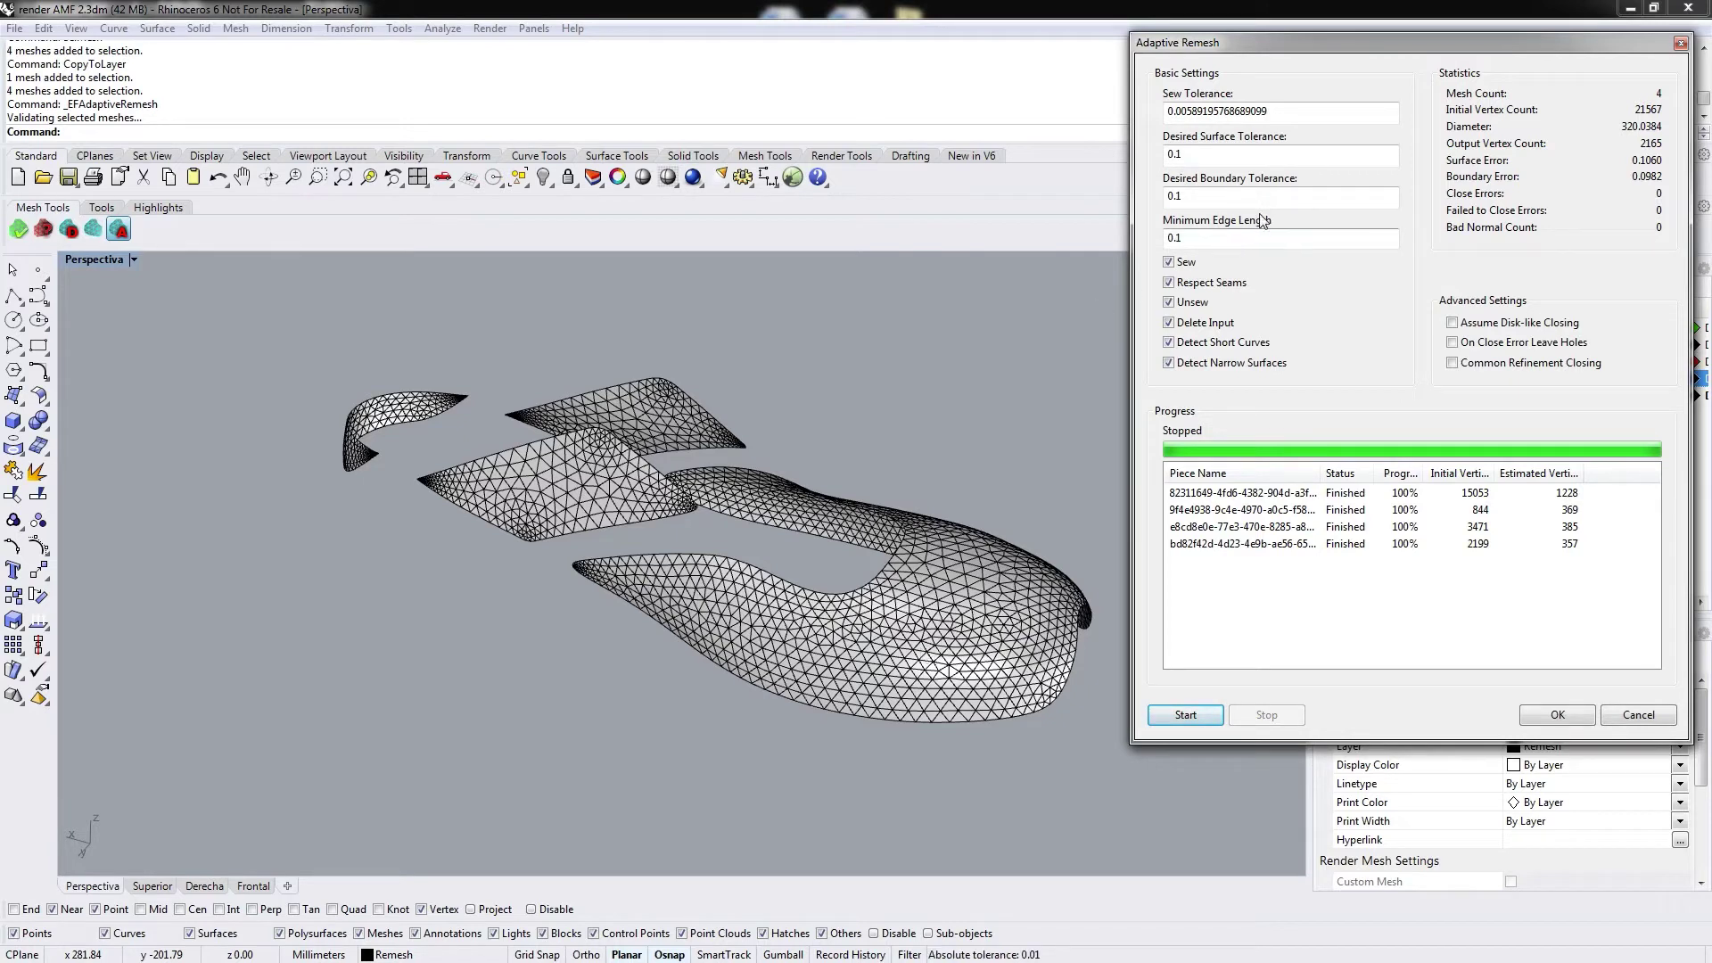
{"action": "left_click", "coordinate": [1206, 158]}
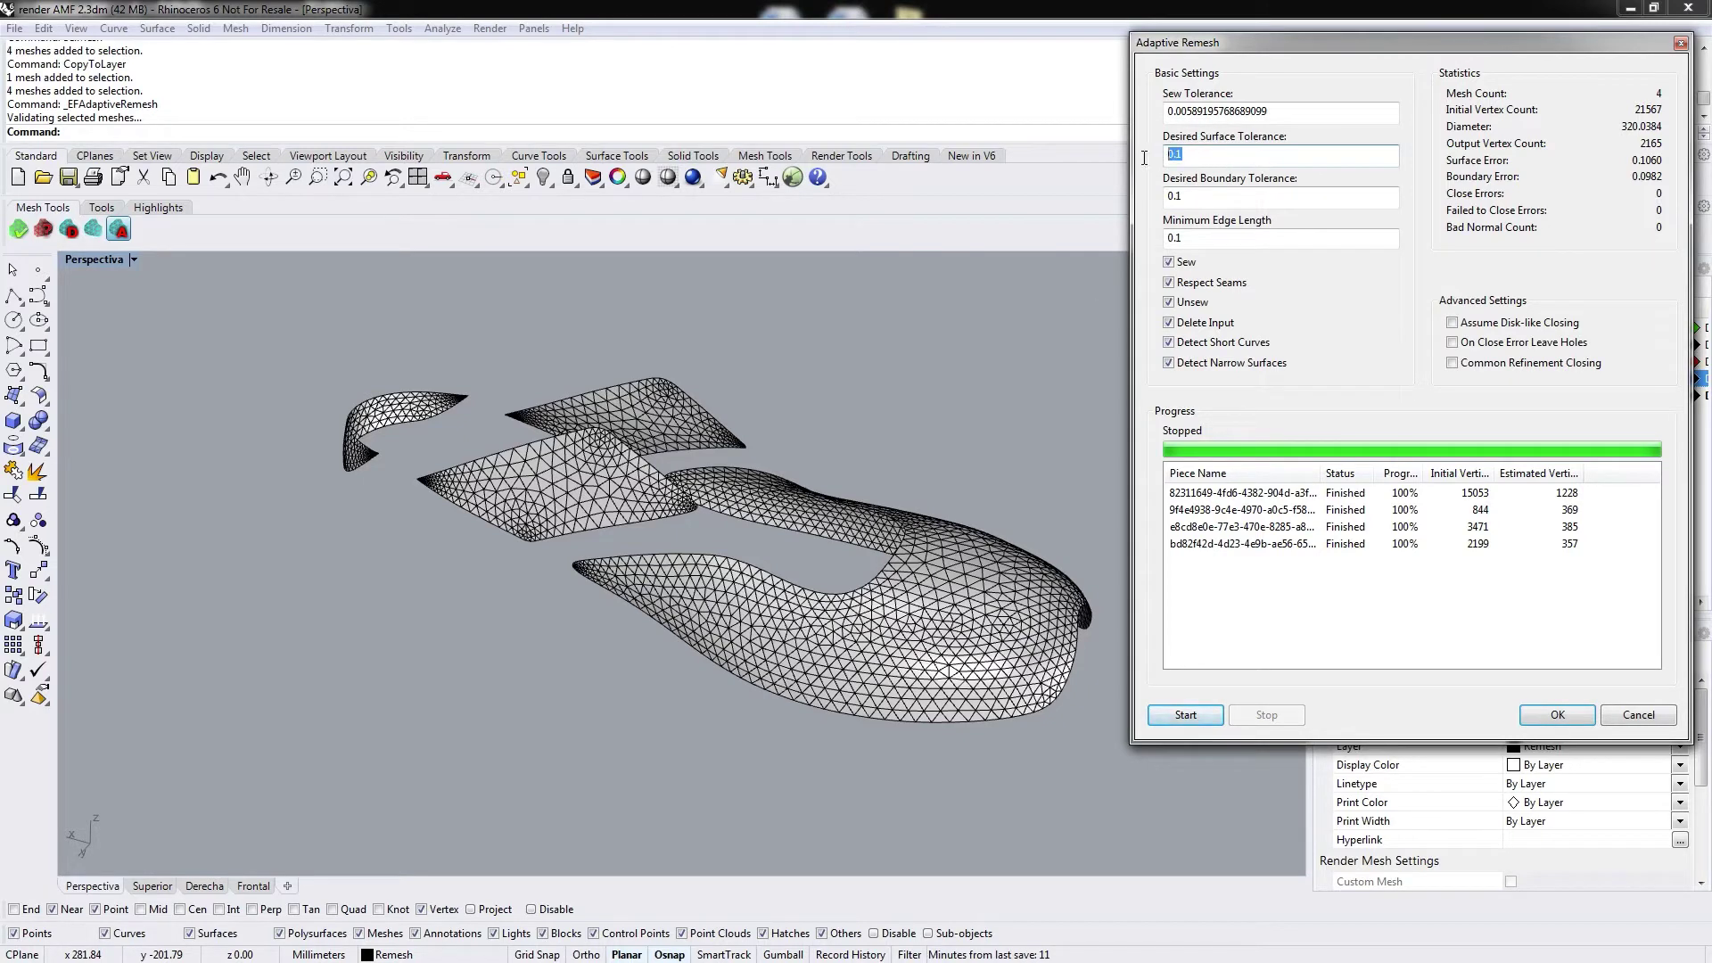
{"action": "type", "text": "1"}
{"action": "left_click", "coordinate": [1185, 715]}
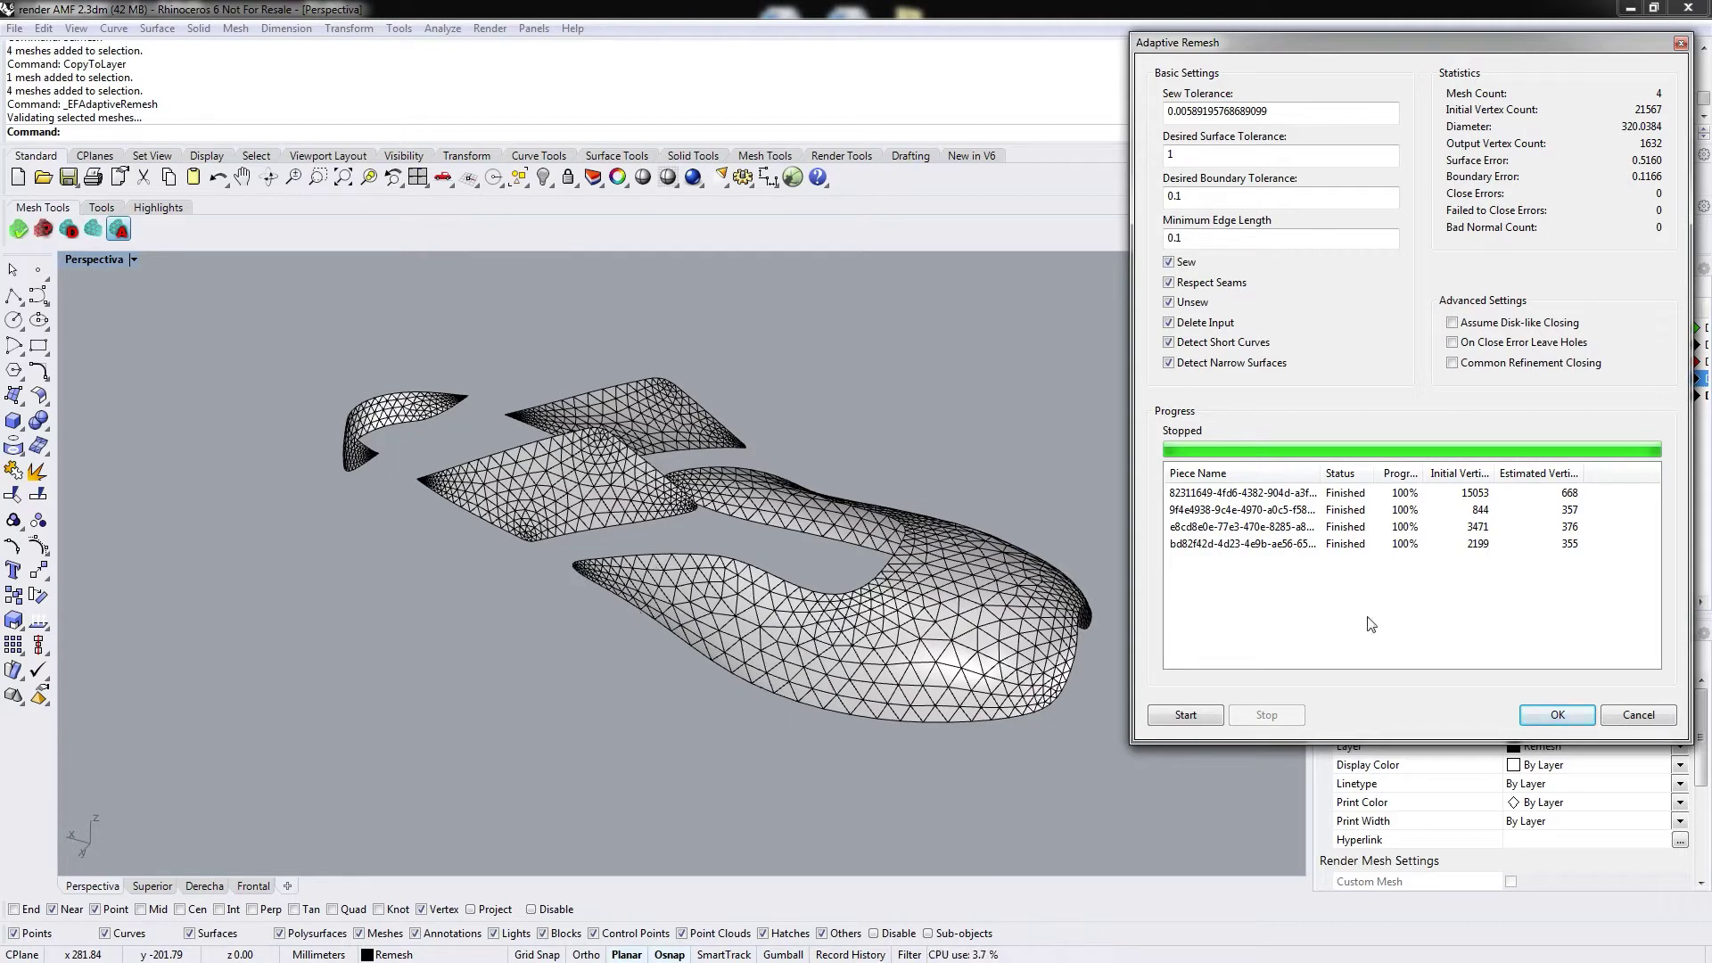
{"action": "left_click", "coordinate": [1557, 714]}
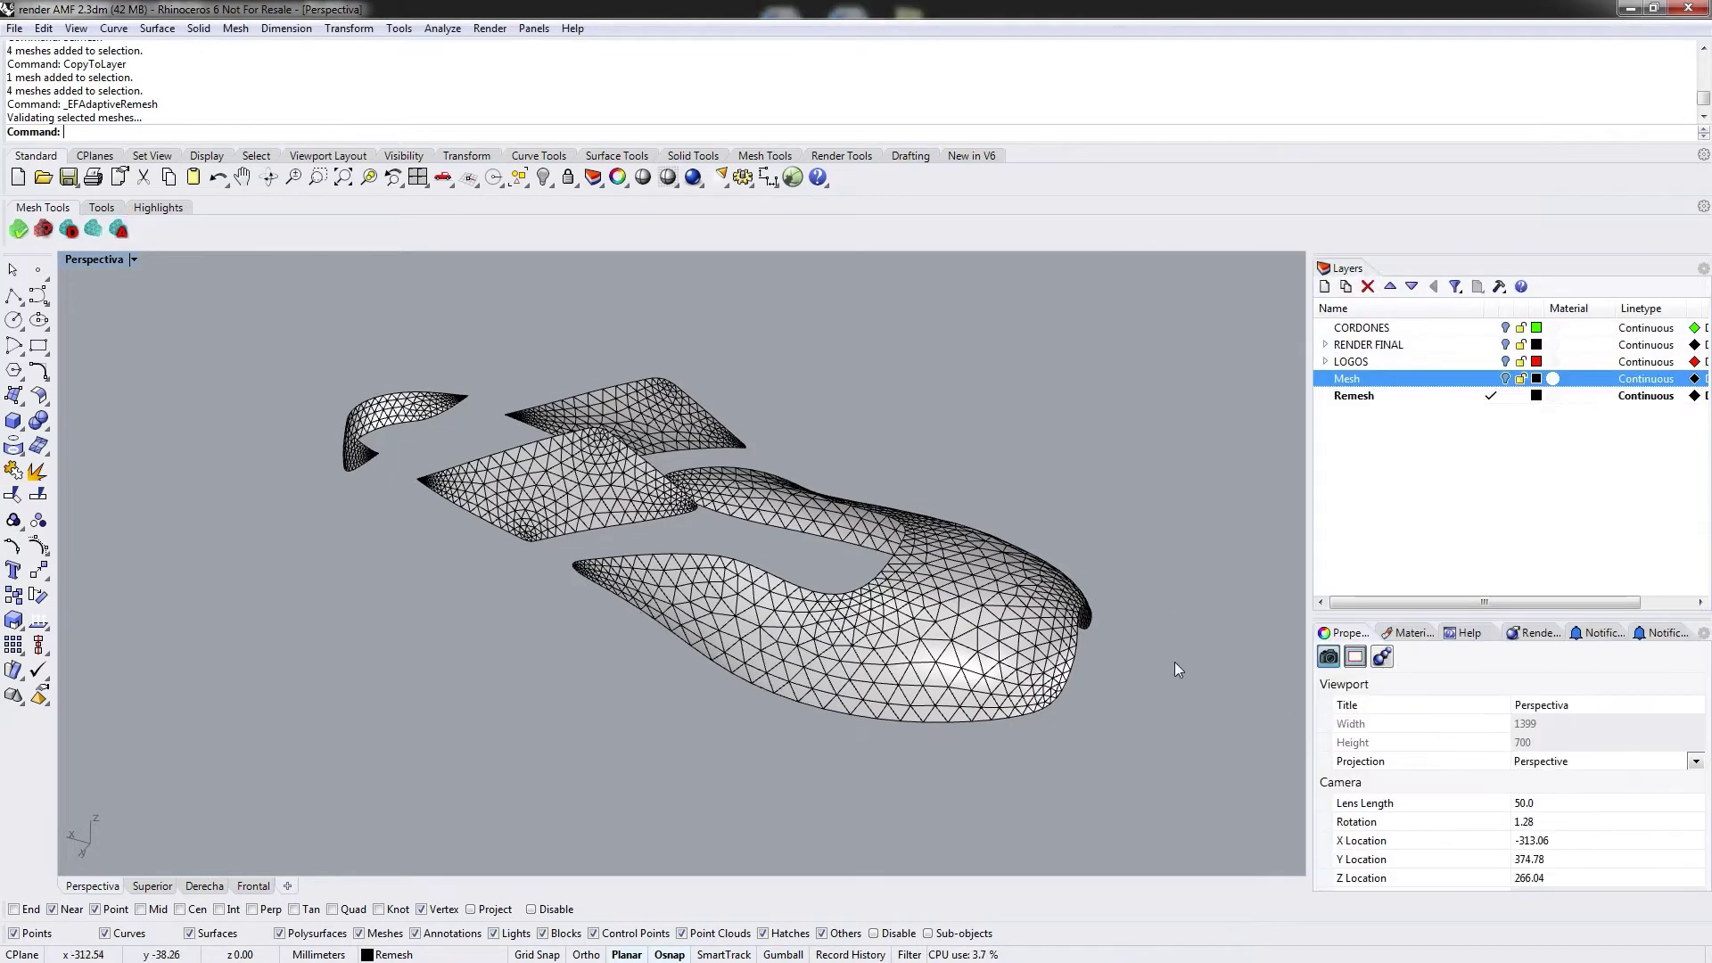
{"action": "right_click_drag", "start_coordinate": [1175, 662], "coordinate": [724, 585]}
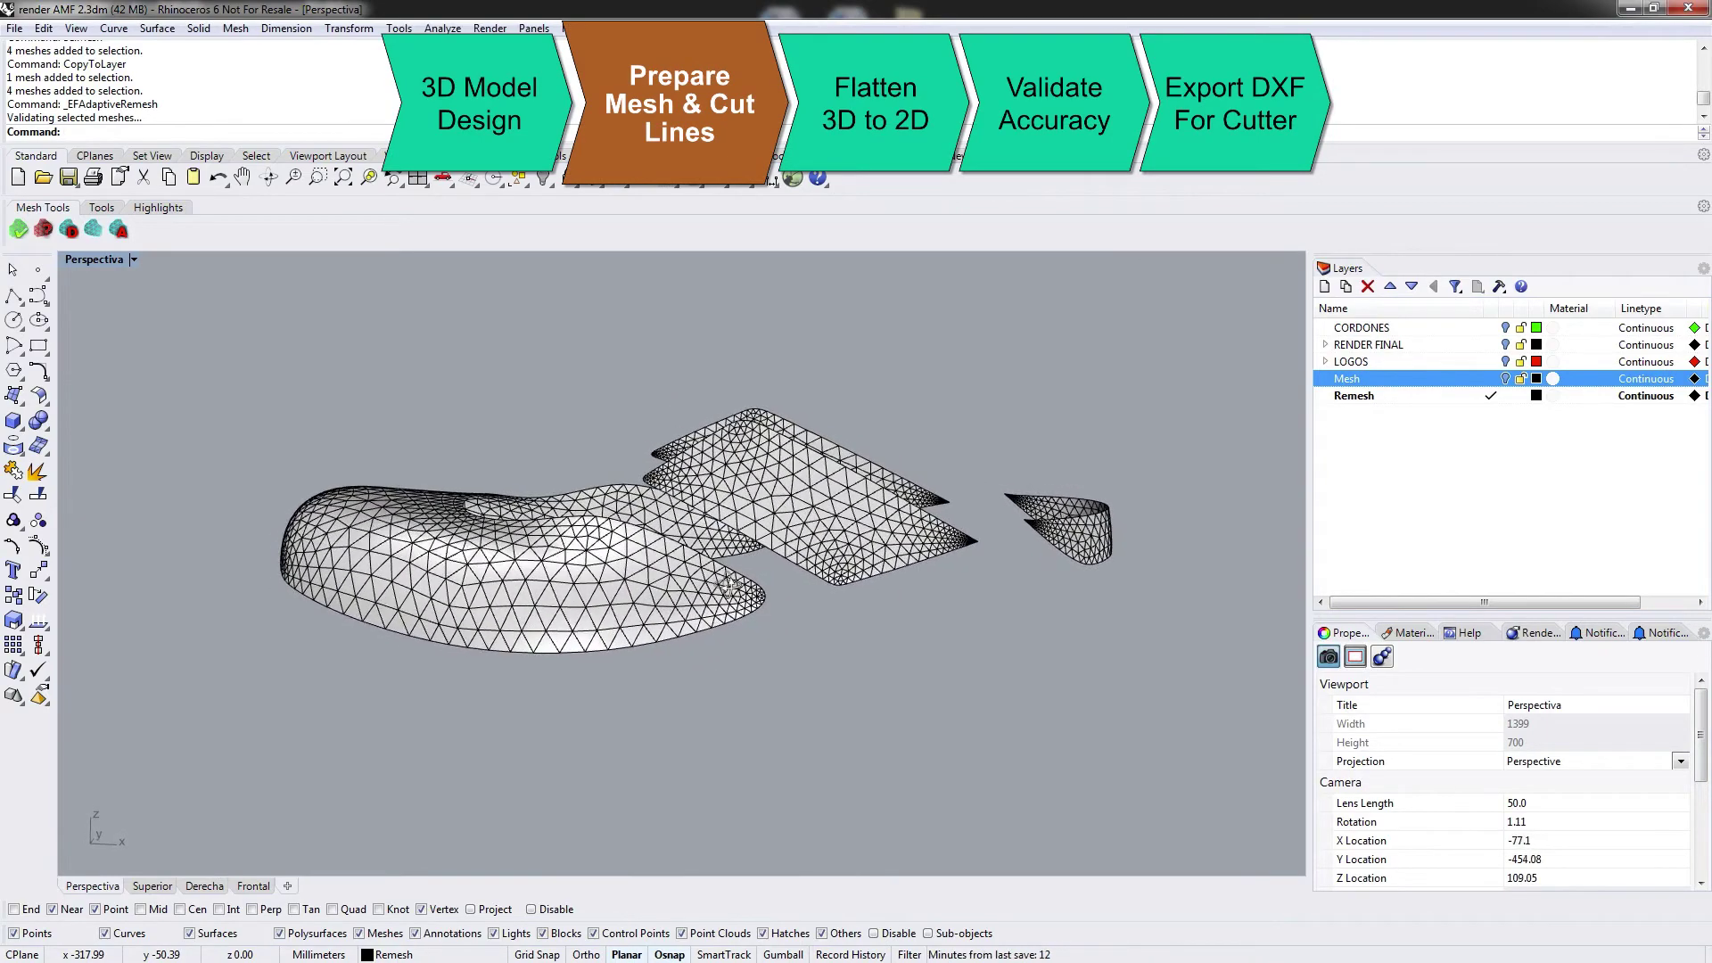
{"action": "right_click_drag", "start_coordinate": [729, 584], "coordinate": [1251, 581]}
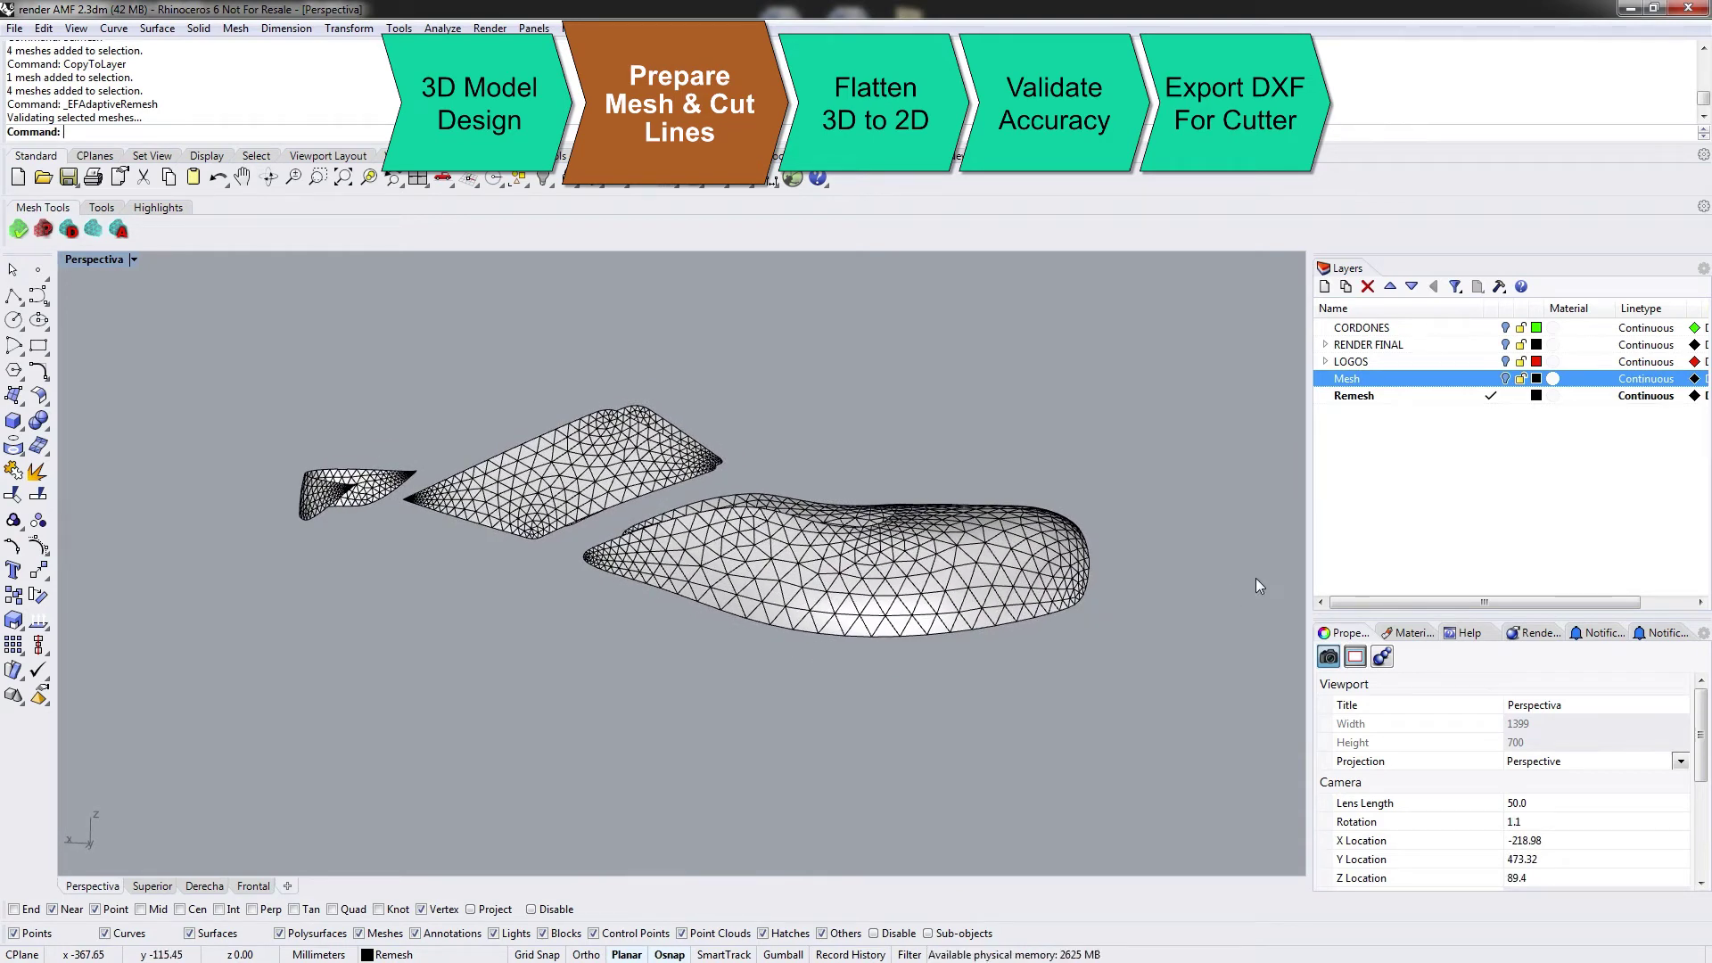
{"action": "right_click_drag", "start_coordinate": [1142, 500], "coordinate": [1070, 560]}
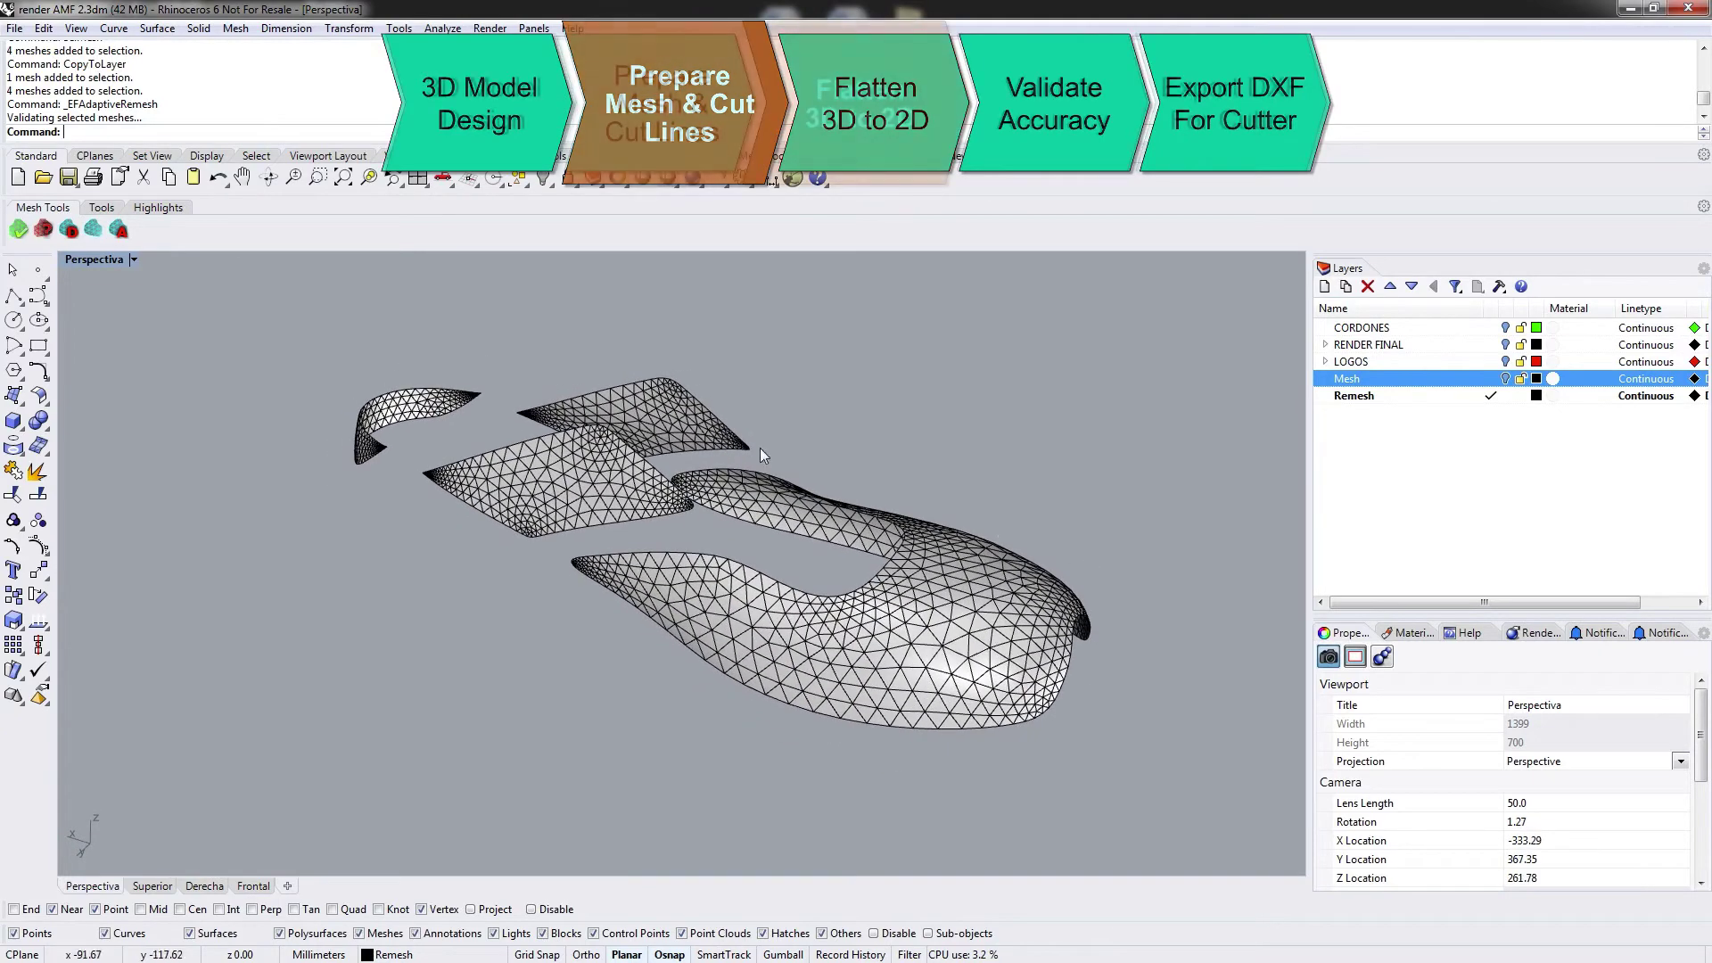
Flatten all four remeshed pieces with the ExactFlat Flatten tool
{"action": "left_click", "coordinate": [101, 208]}
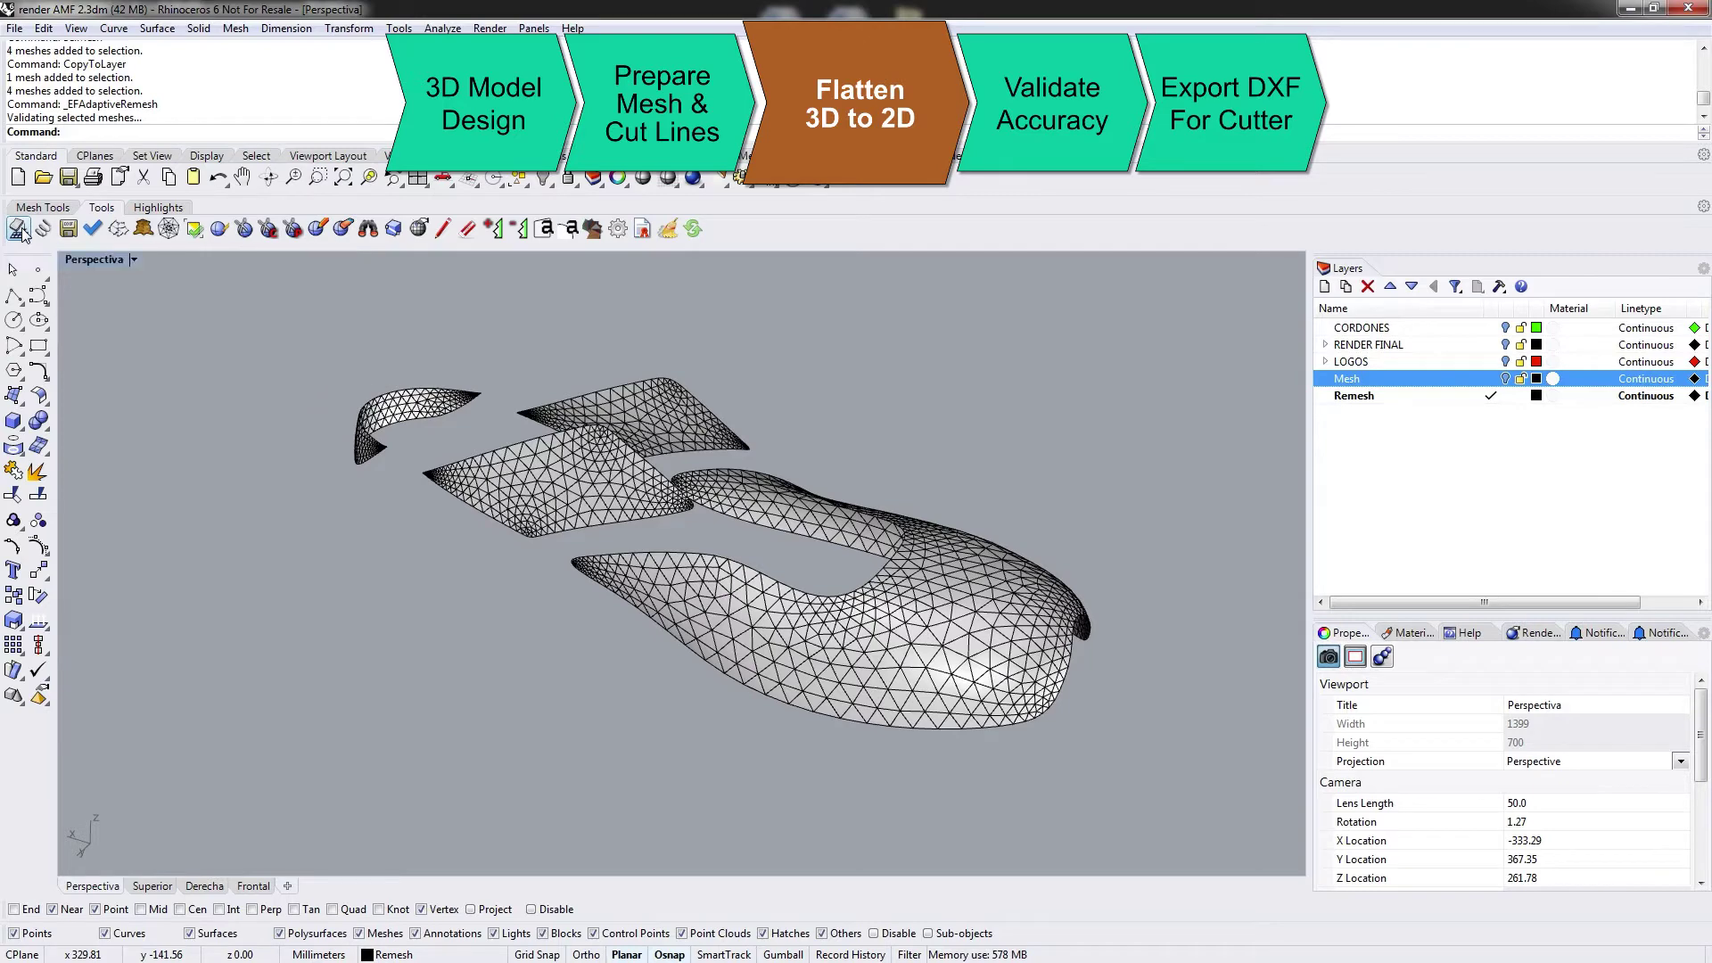
{"action": "left_click", "coordinate": [19, 230]}
{"action": "left_click_drag", "start_coordinate": [277, 298], "coordinate": [1149, 819]}
{"action": "key", "text": "Return"}
Make ExactFlat Pattern the current layer and hide the ExactFlat Model and Remesh layers
{"action": "right_click_drag", "start_coordinate": [709, 424], "coordinate": [749, 502]}
{"action": "scroll", "coordinate": [551, 544], "scroll_direction": "down", "scroll_amount": 4}
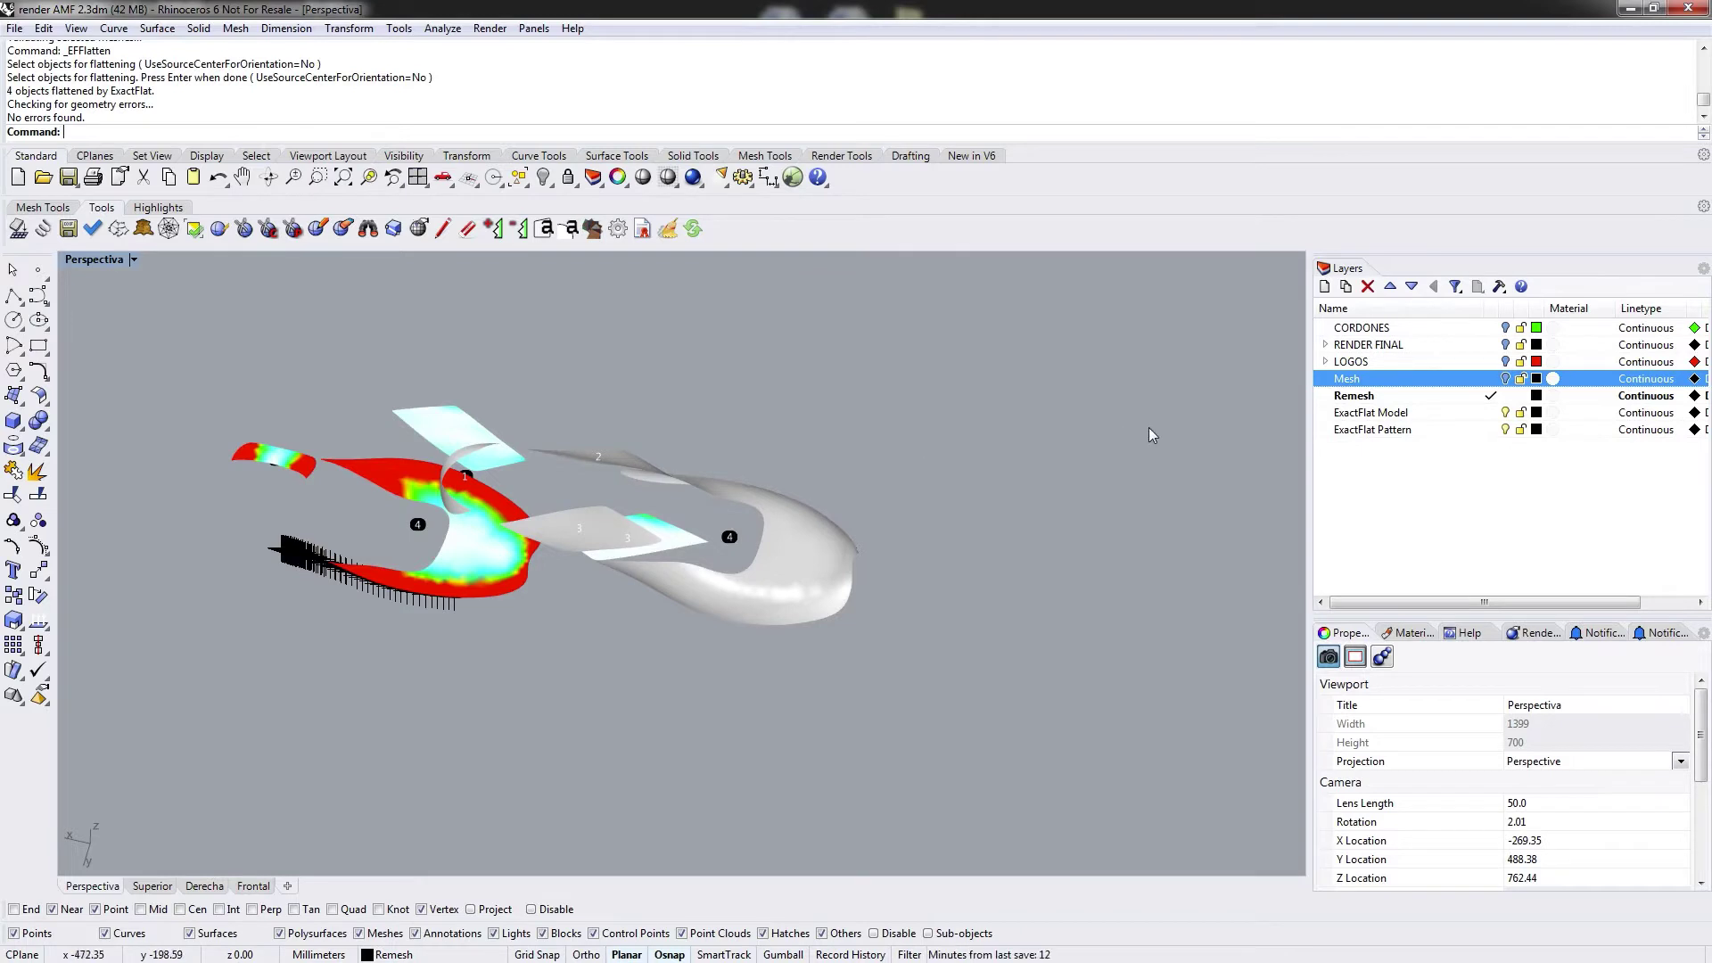
{"action": "left_click", "coordinate": [1492, 432]}
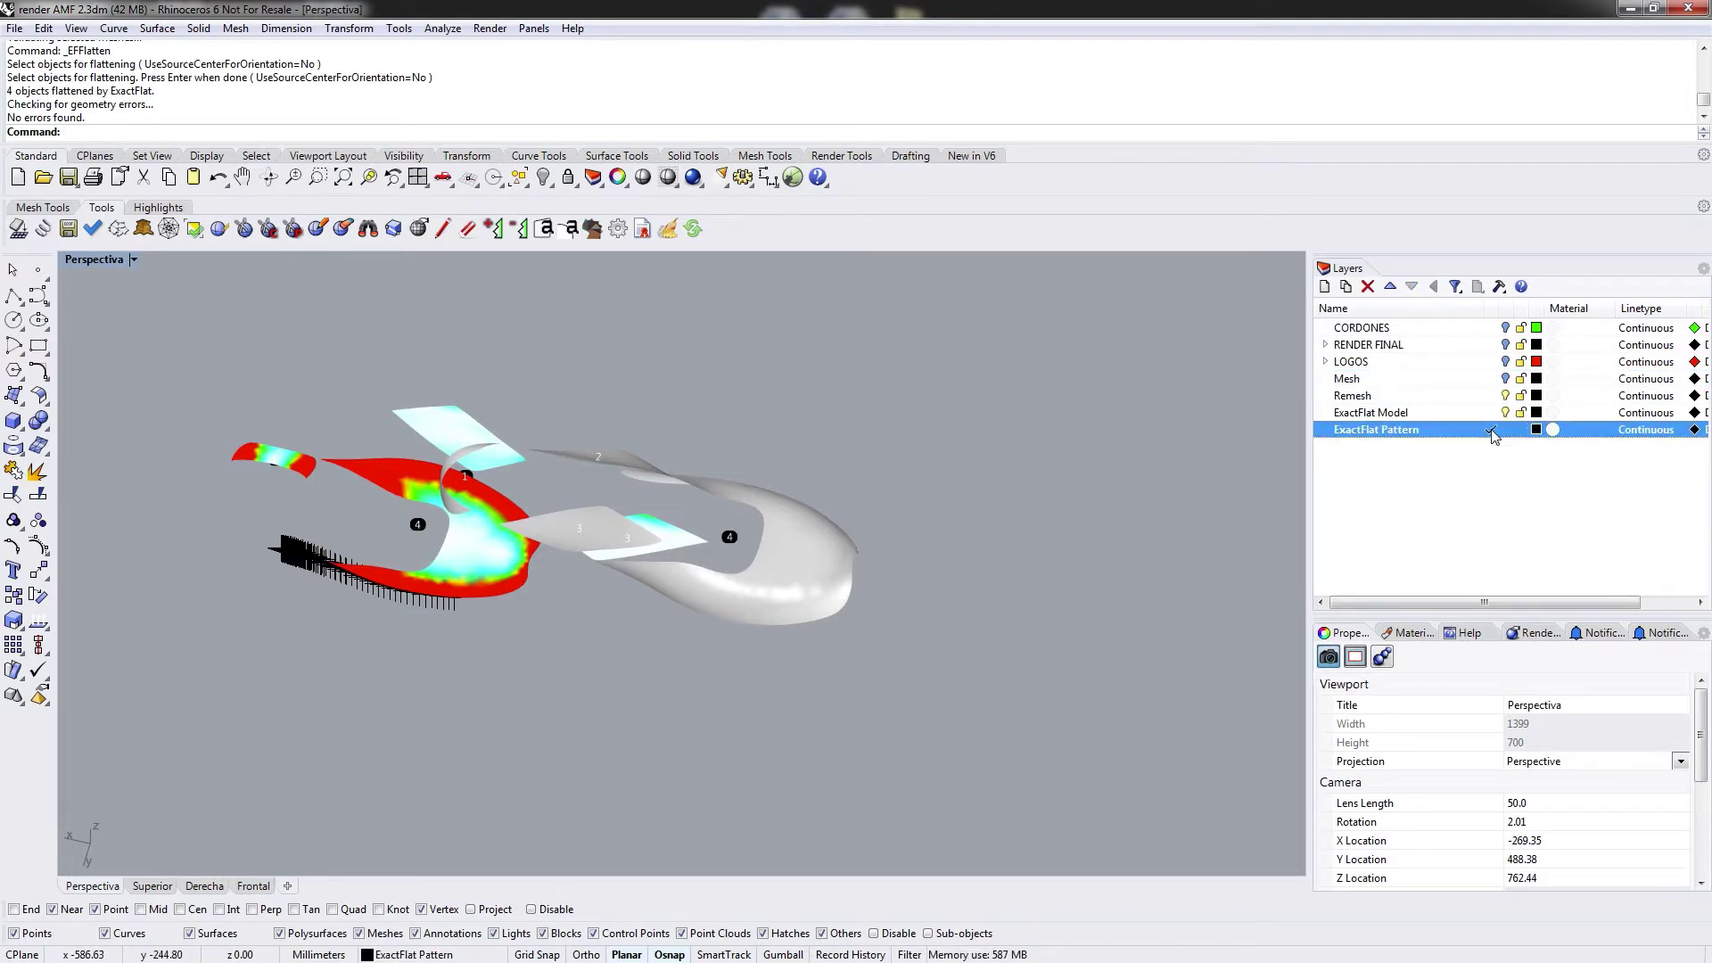
{"action": "left_click", "coordinate": [1505, 414]}
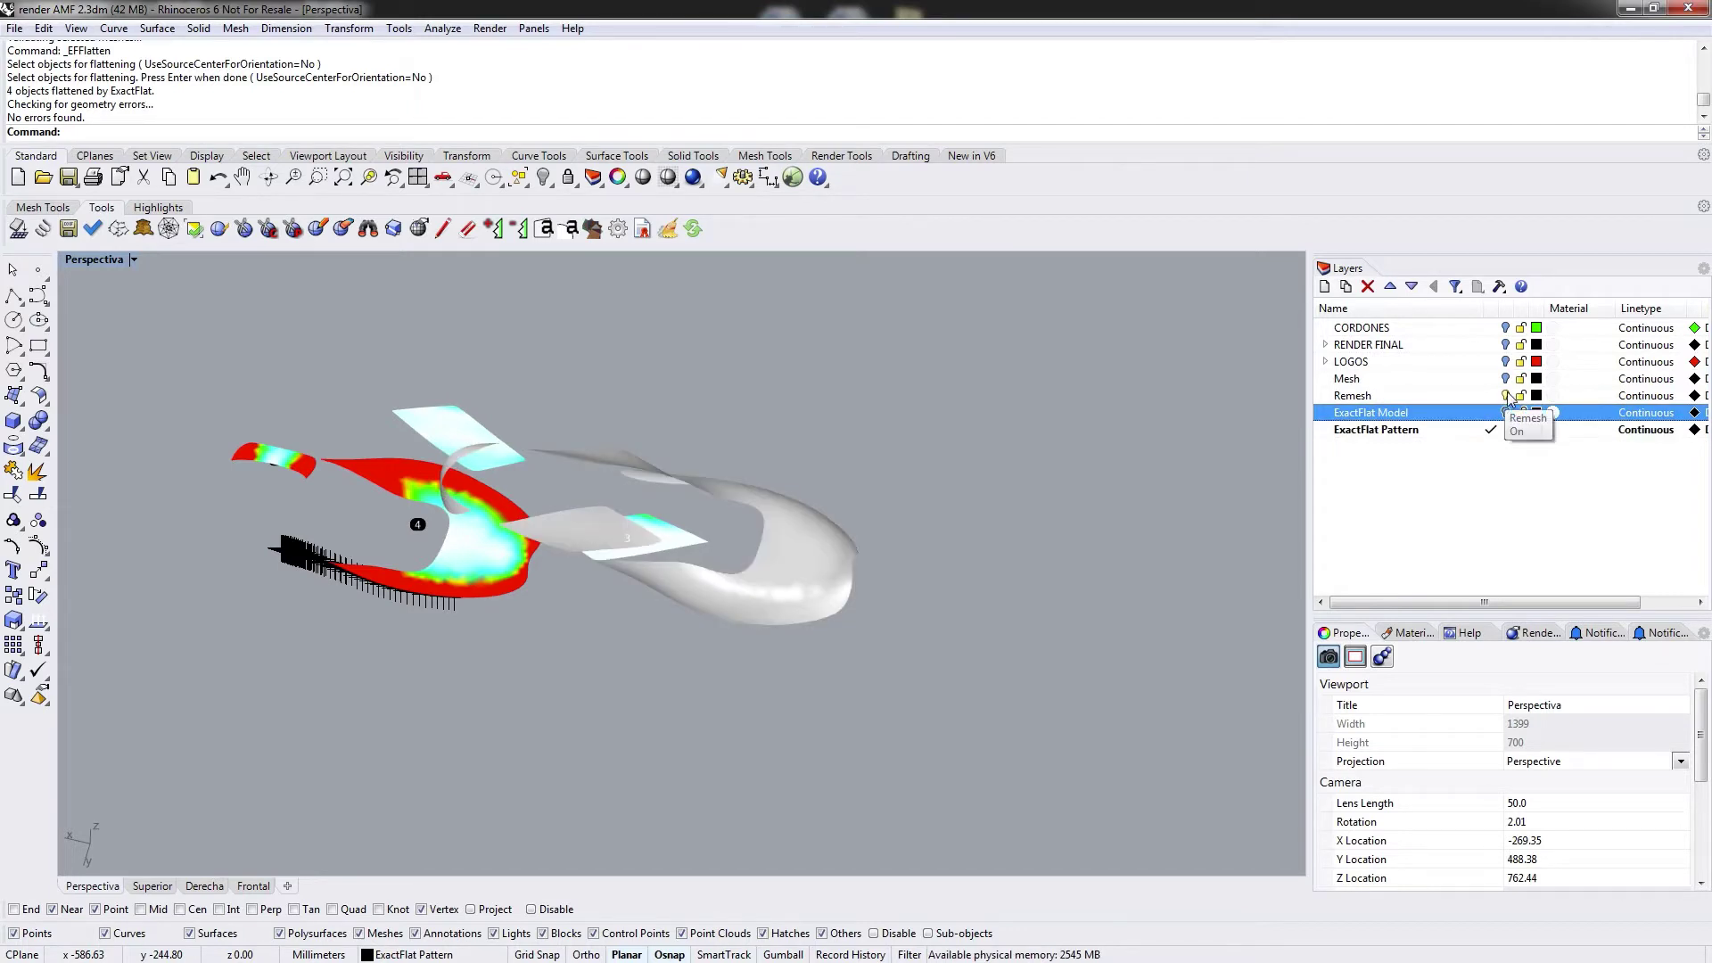
{"action": "left_click", "coordinate": [1506, 396]}
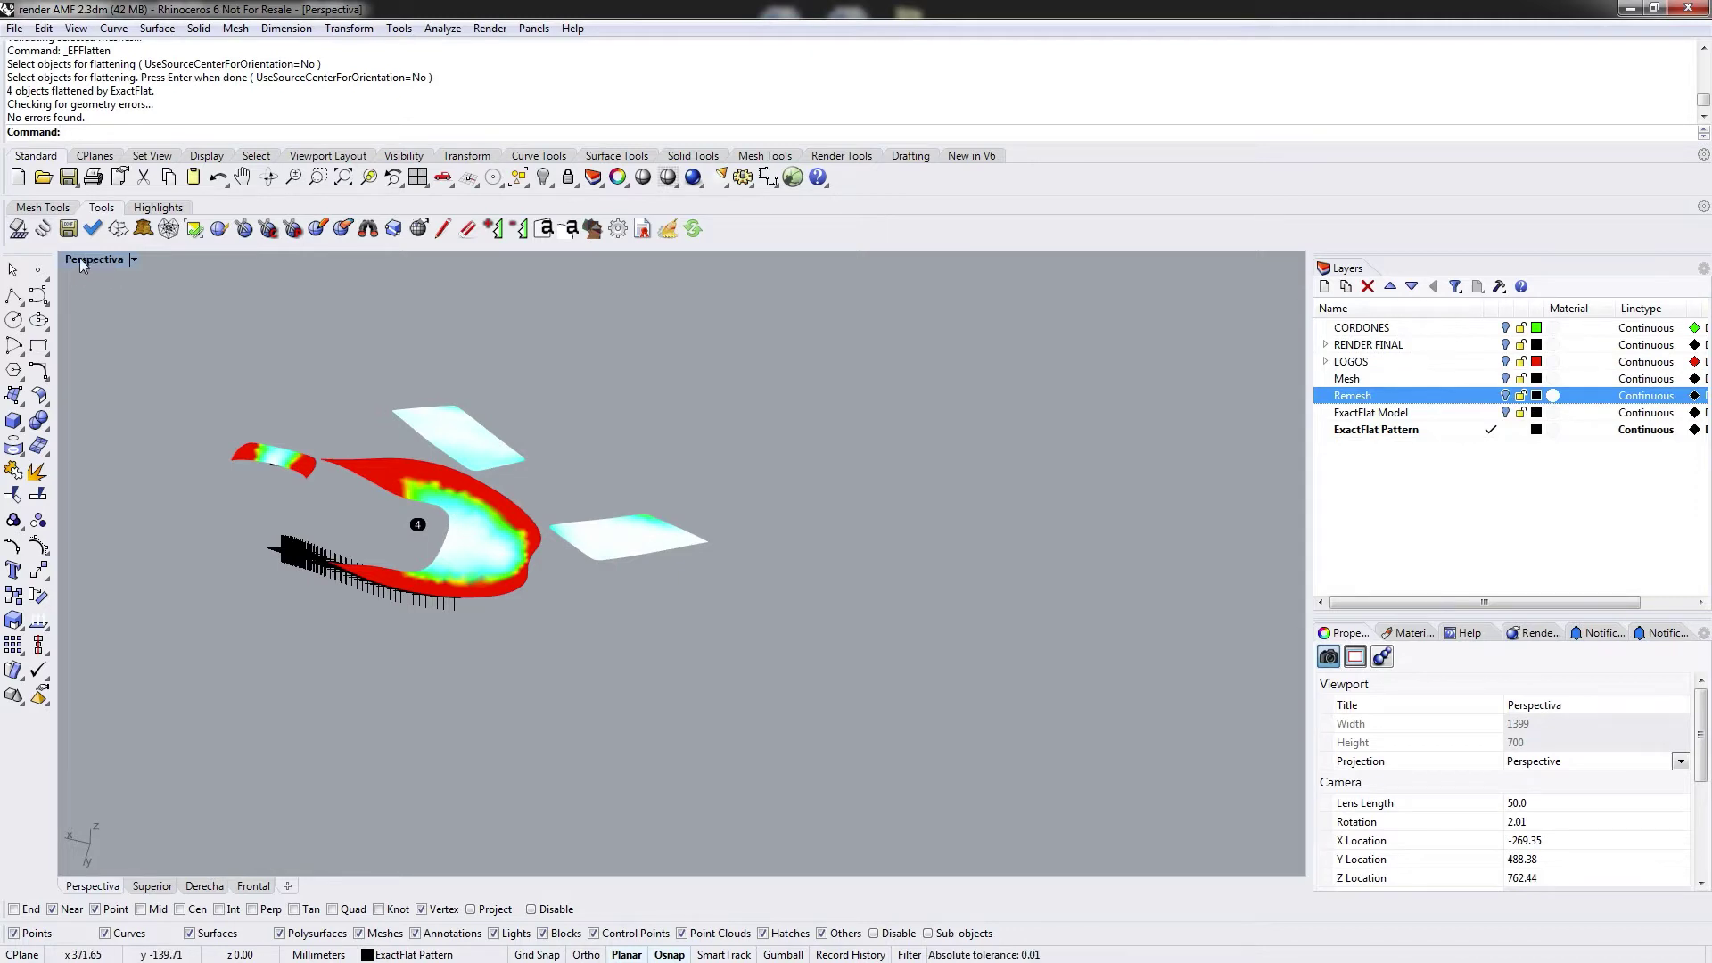
{"action": "right_click_drag", "start_coordinate": [342, 490], "coordinate": [254, 441]}
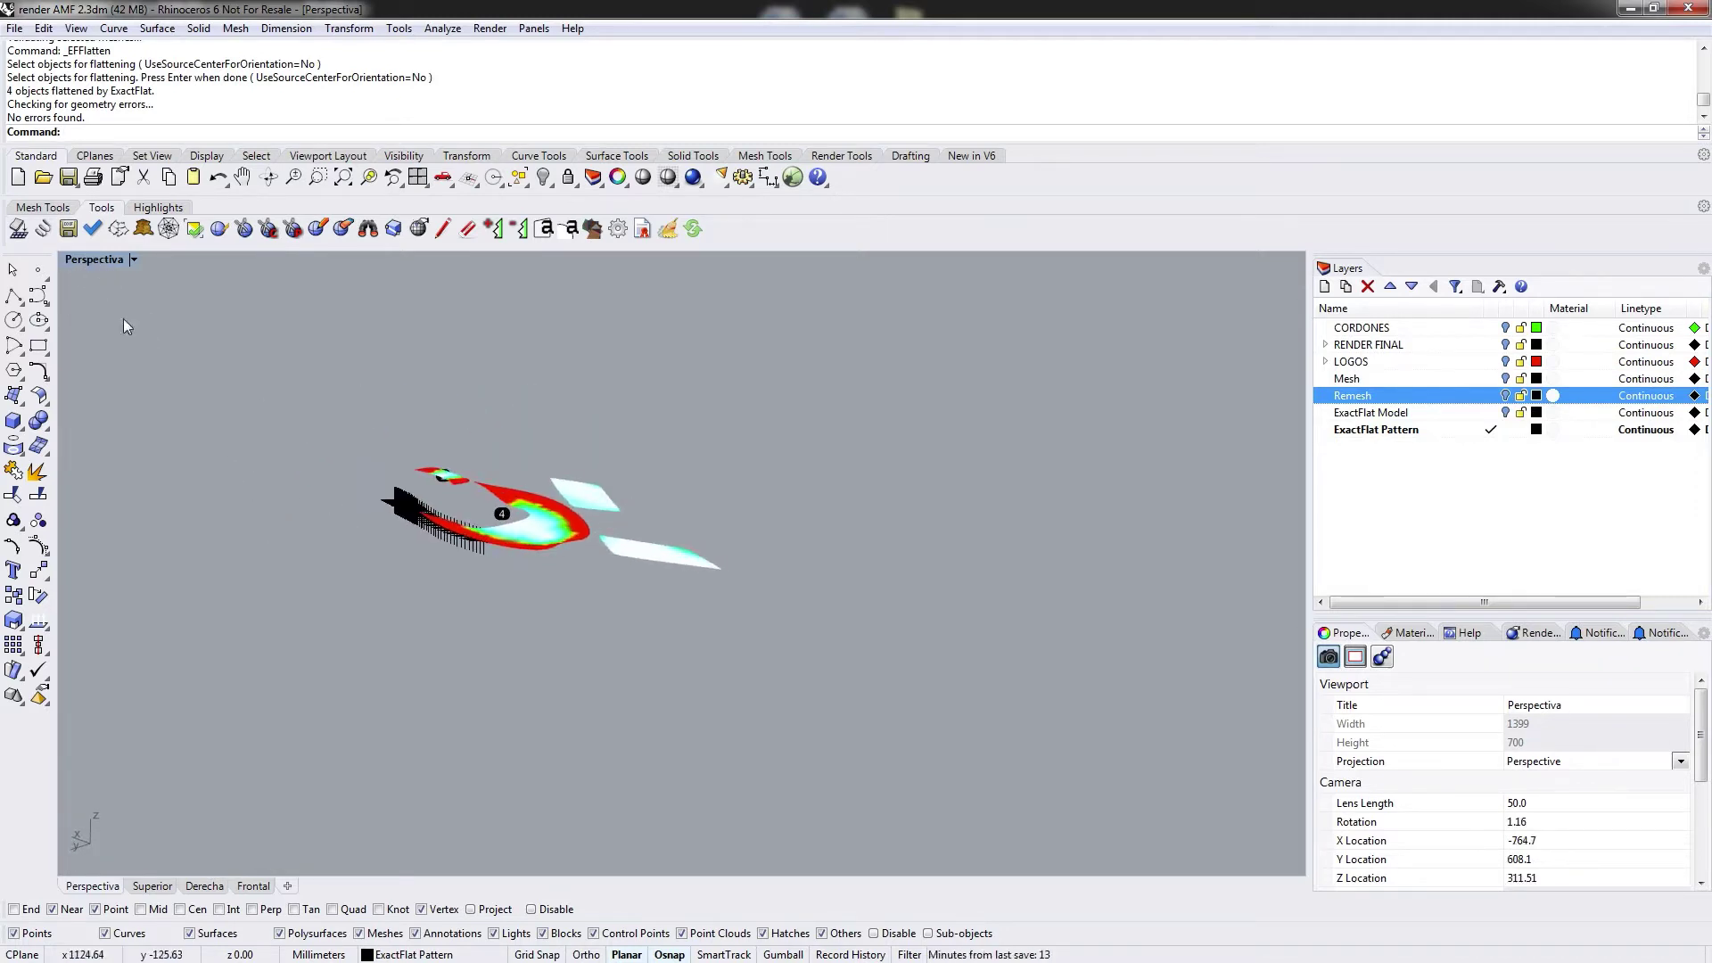
Maximize the Top view and zoom and pan to centre the four flattened pieces
{"action": "double_click", "coordinate": [87, 259]}
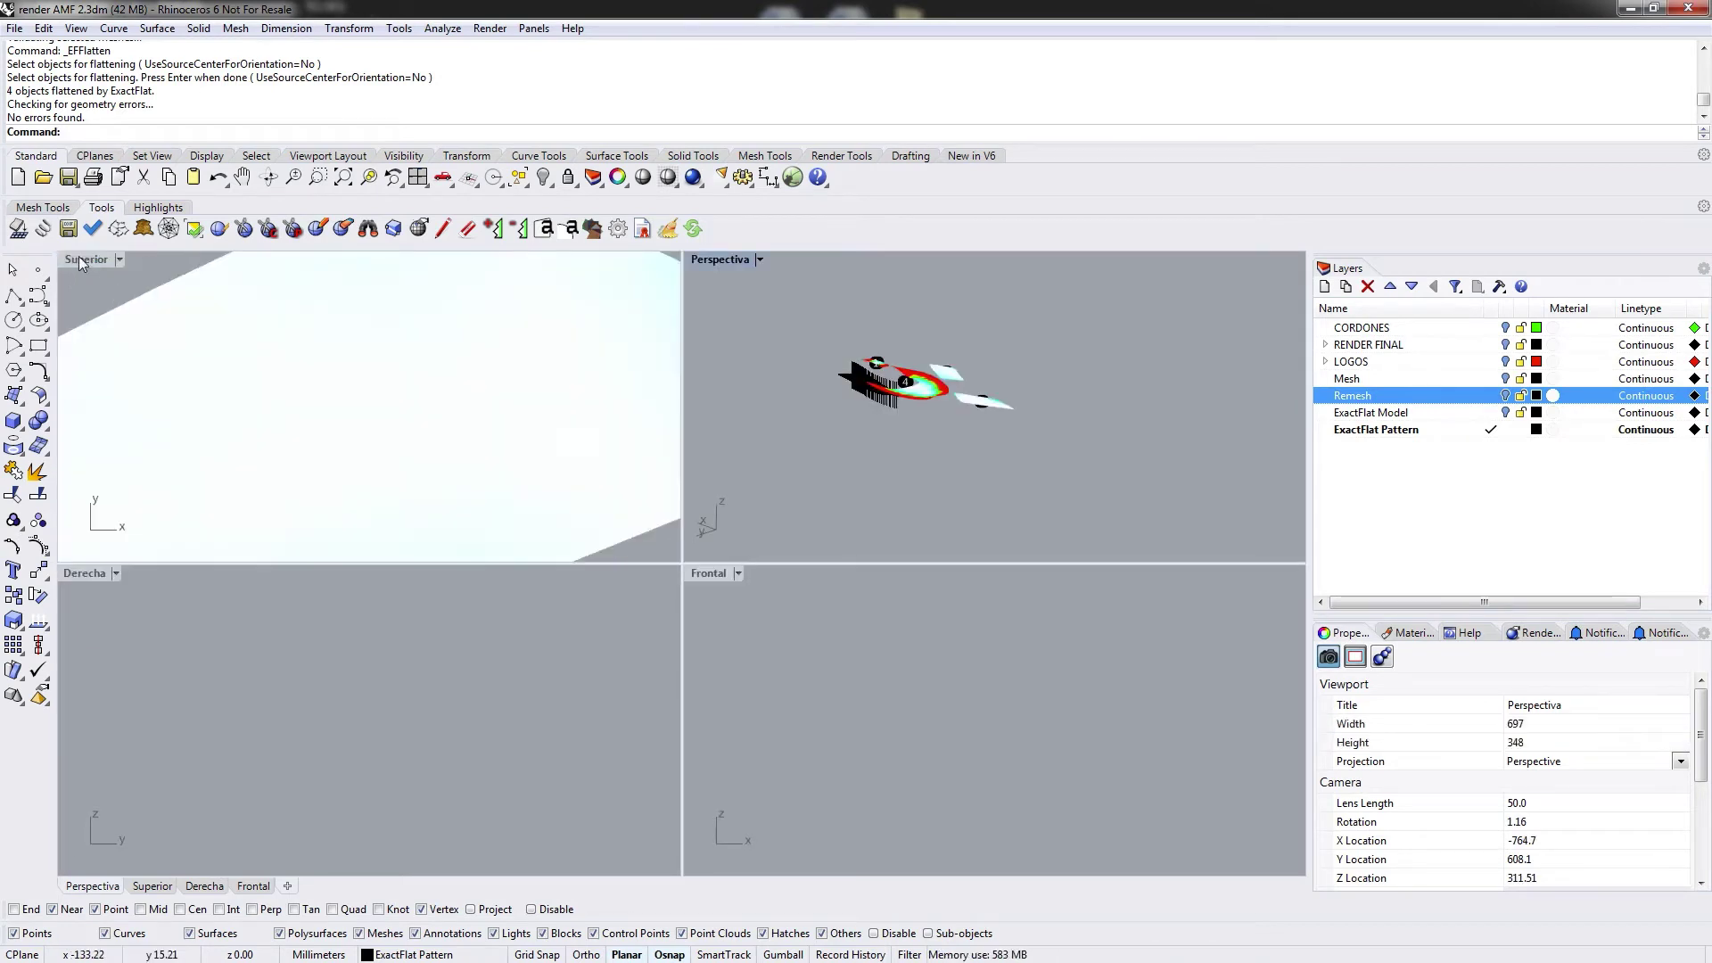
{"action": "left_click", "coordinate": [82, 272]}
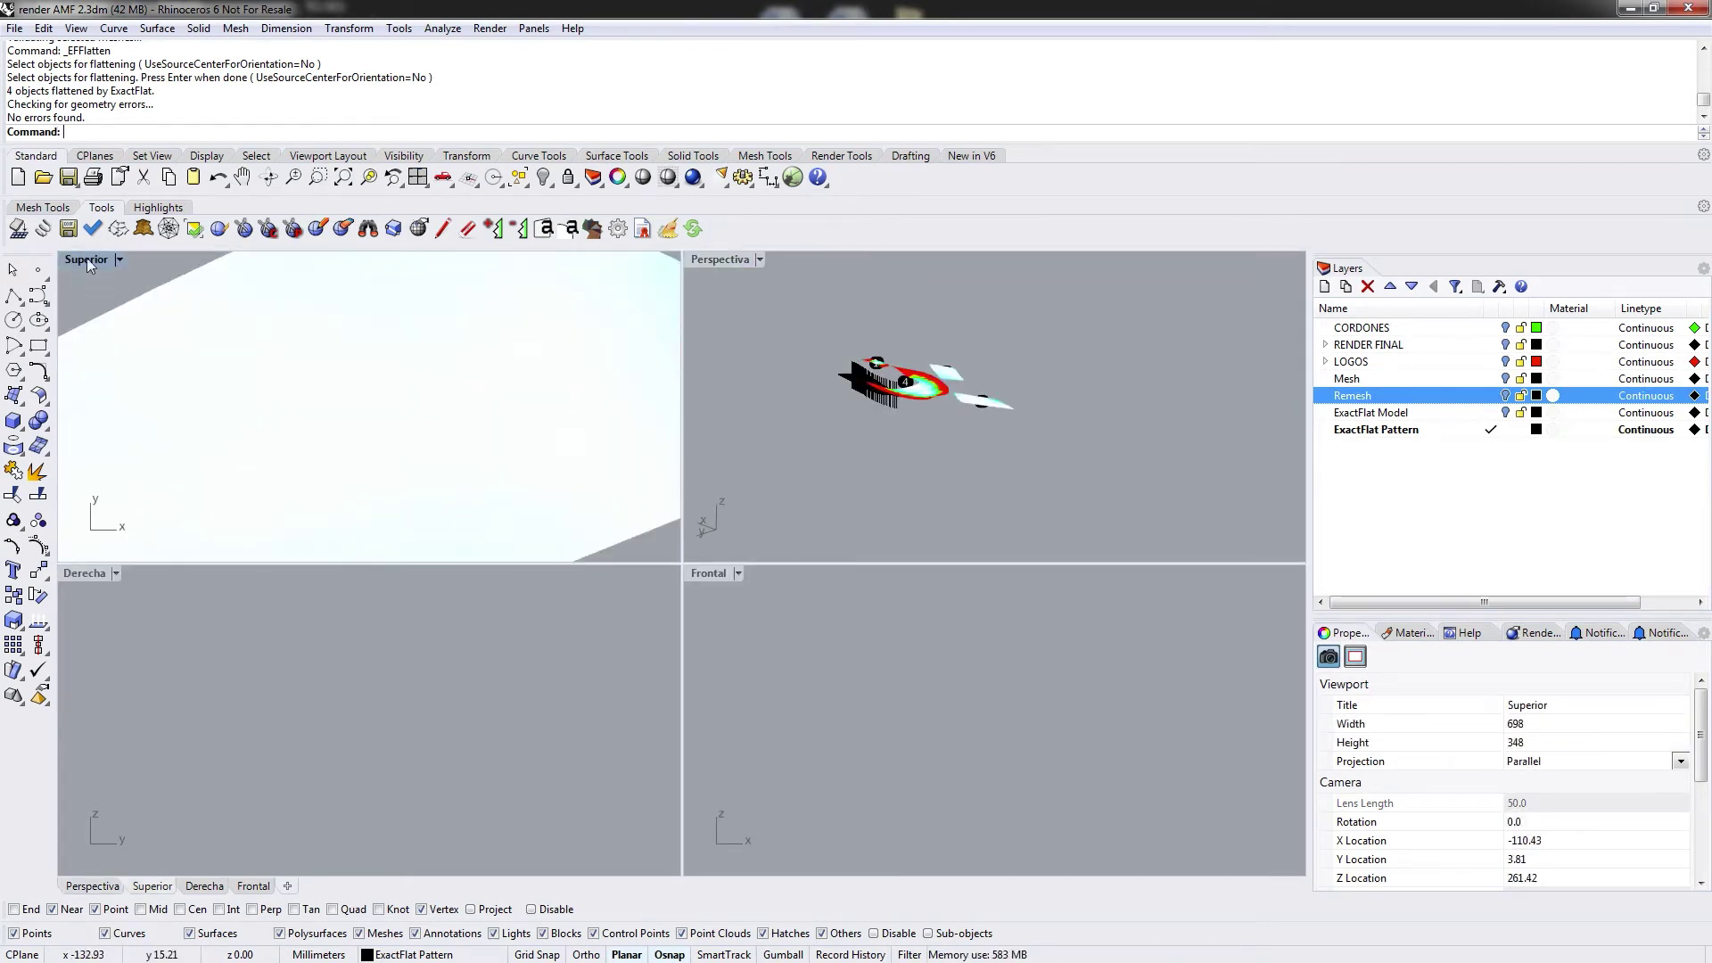
{"action": "double_click", "coordinate": [84, 264]}
{"action": "scroll", "coordinate": [623, 496], "scroll_direction": "down", "scroll_amount": 4}
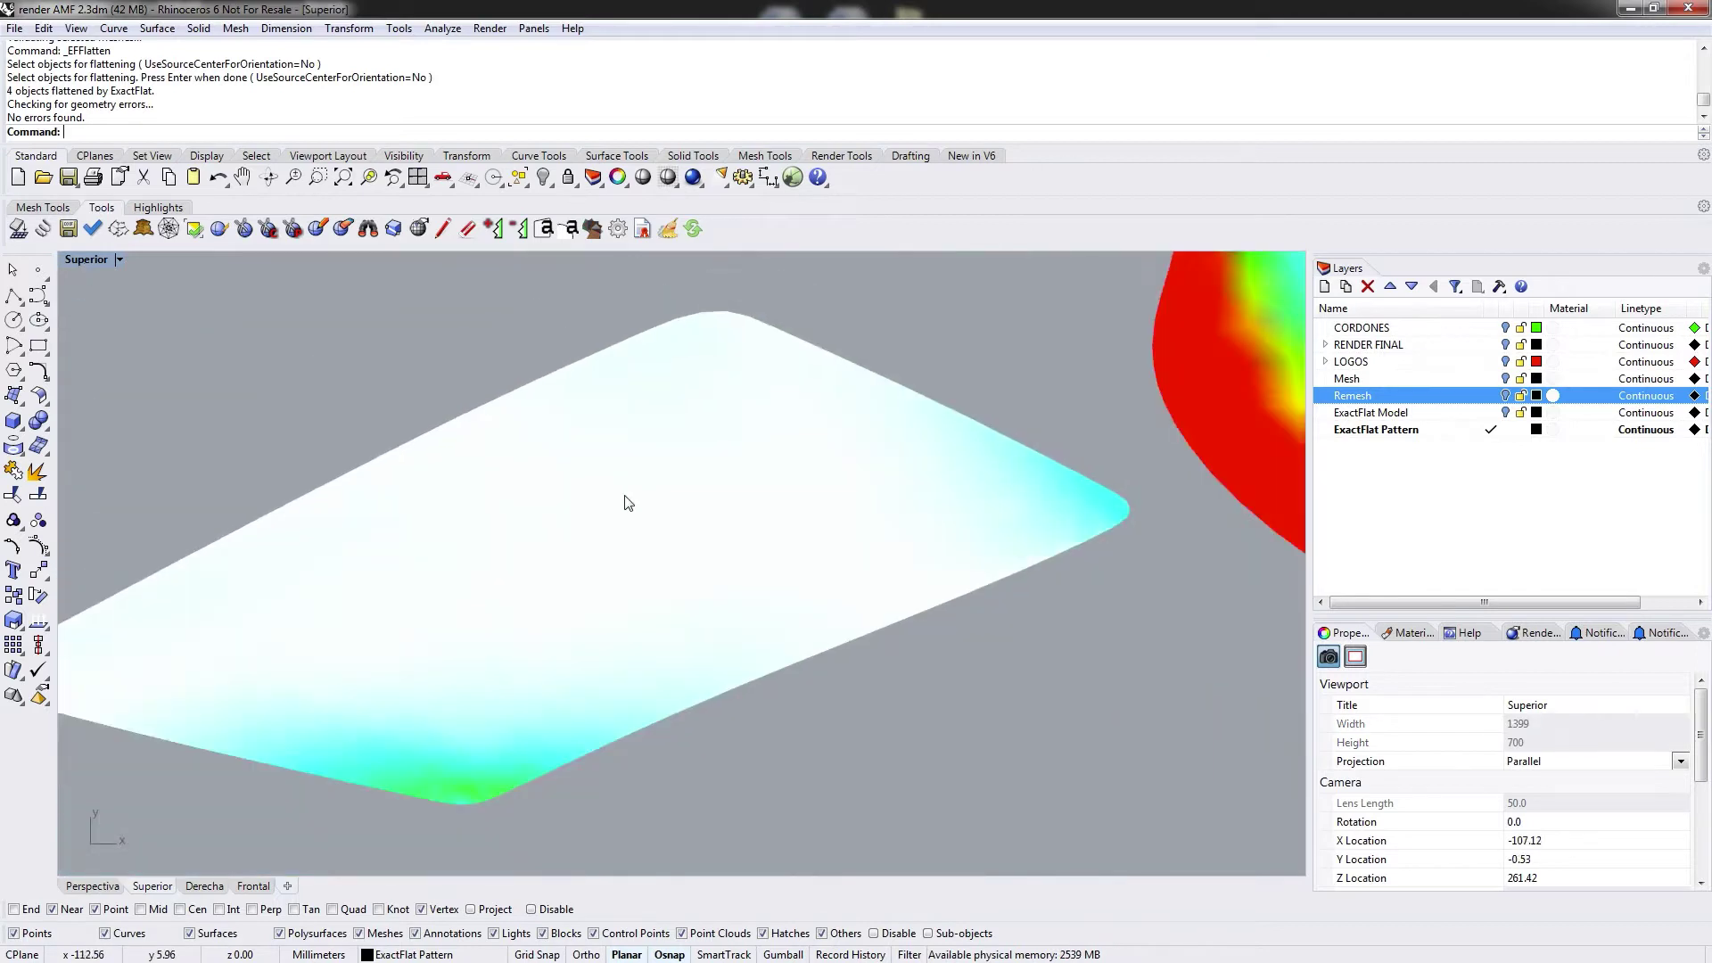
{"action": "scroll", "coordinate": [622, 507], "scroll_direction": "down", "scroll_amount": 5}
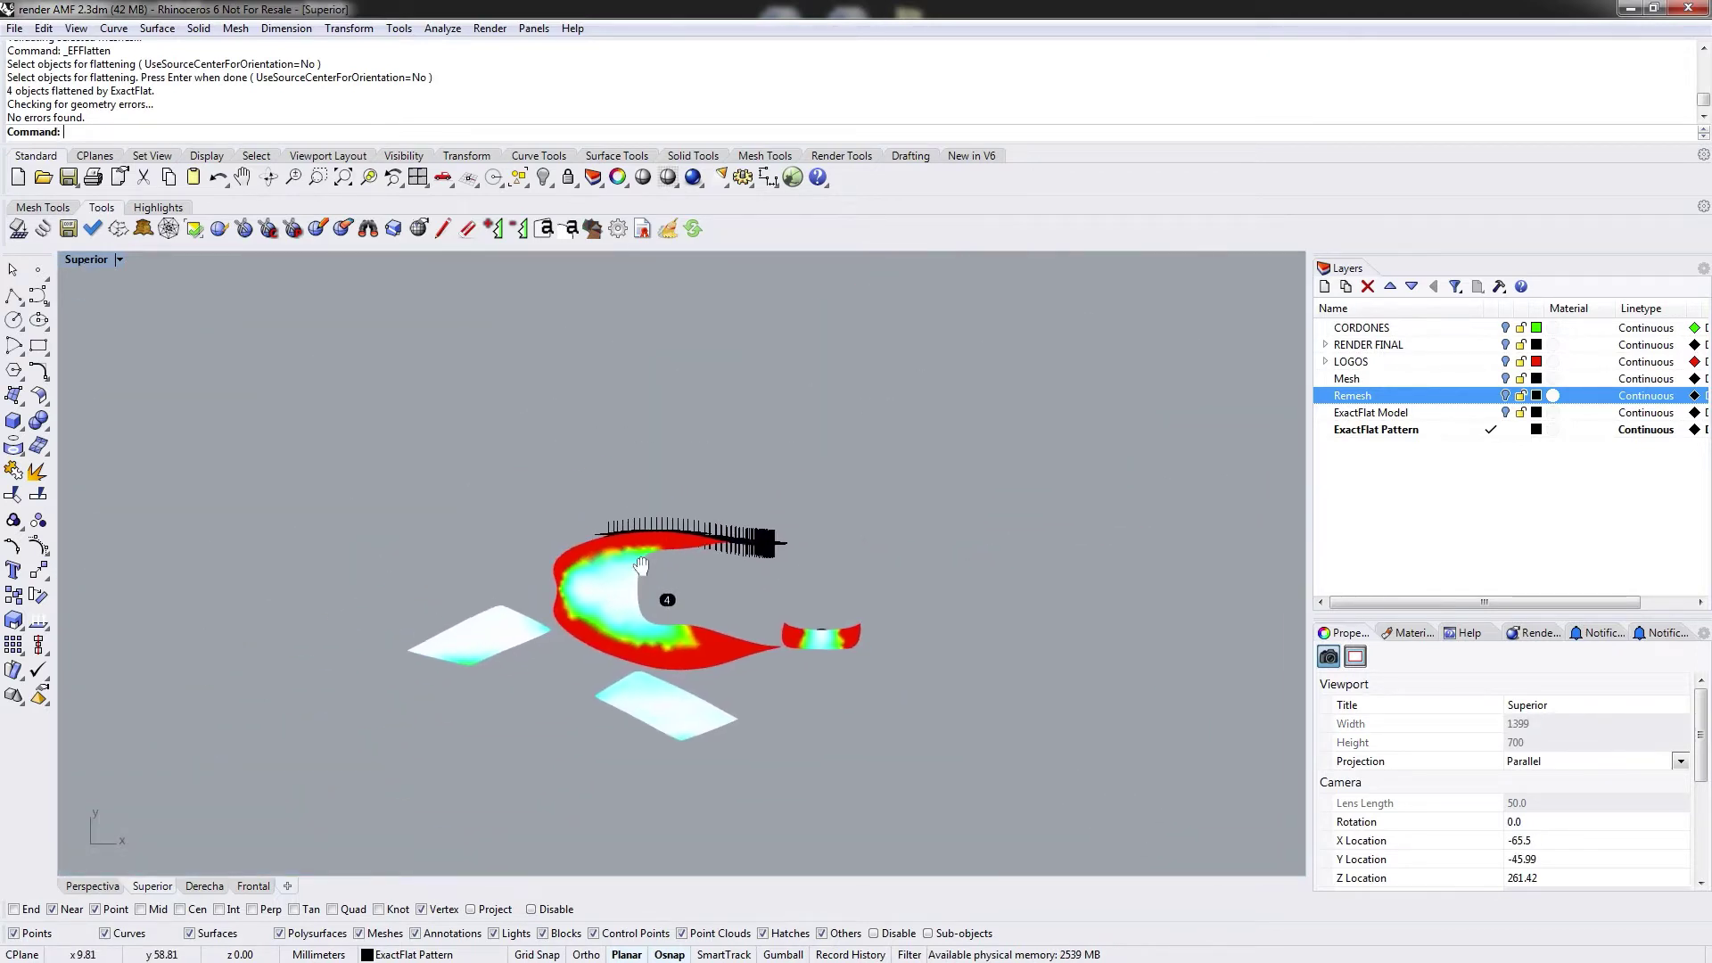
{"action": "scroll", "coordinate": [652, 548], "scroll_direction": "up", "scroll_amount": 4}
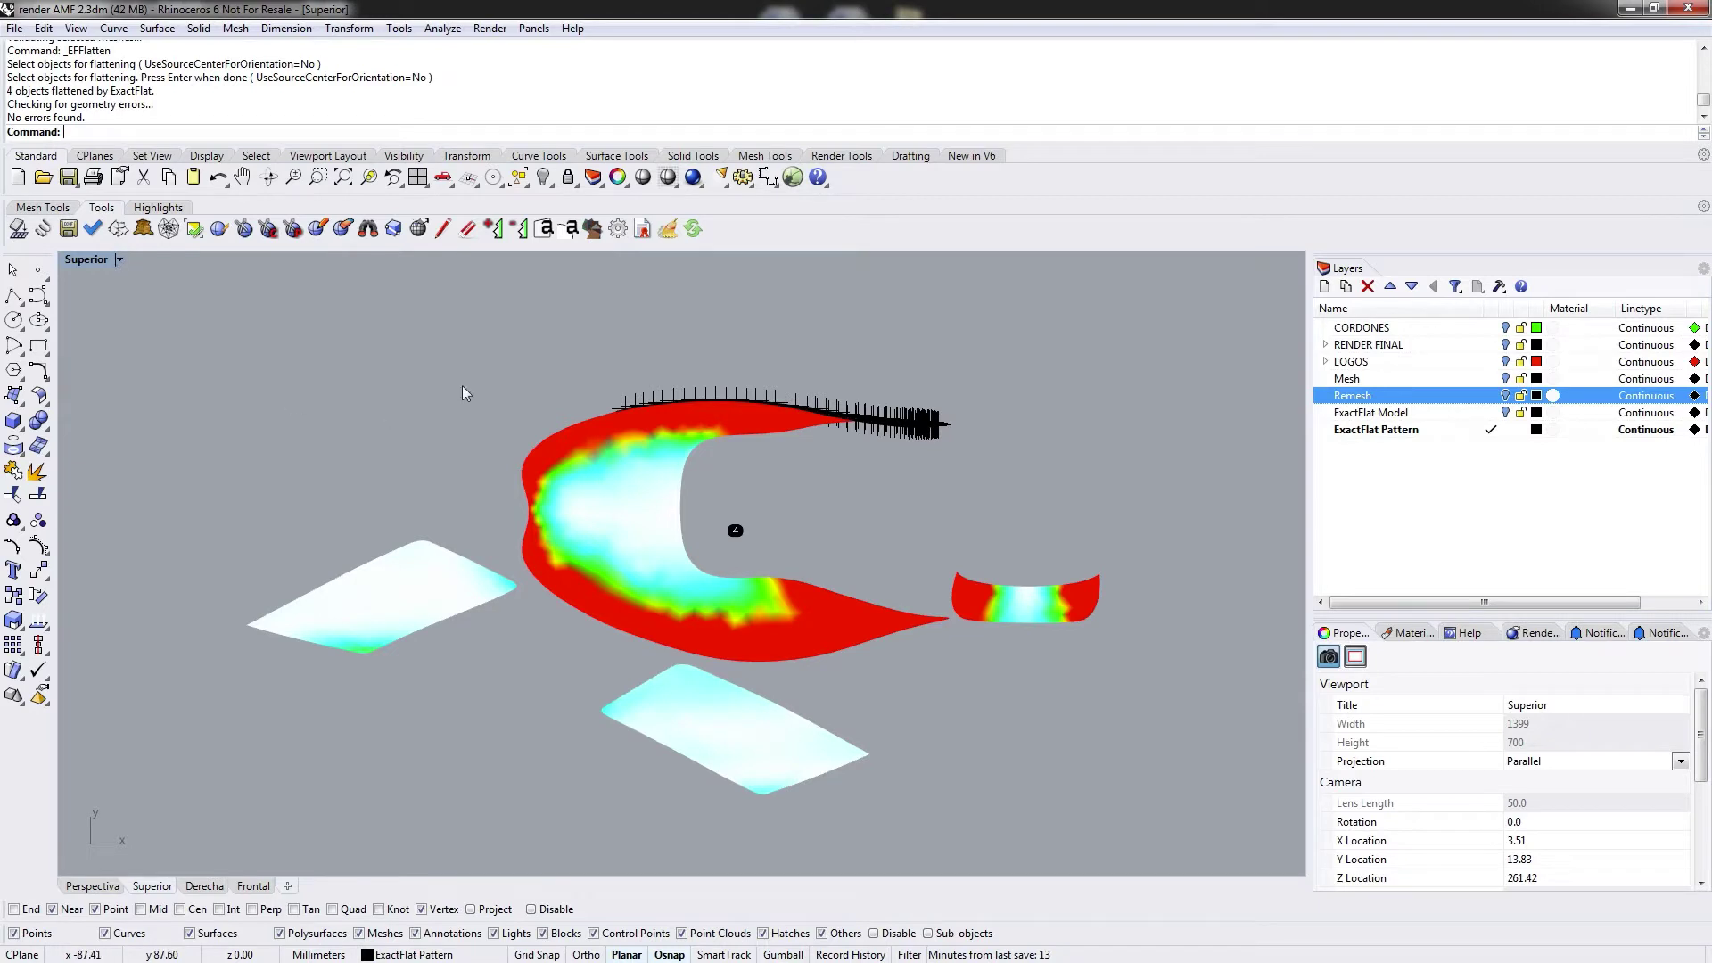
{"action": "right_click_drag", "start_coordinate": [462, 385], "coordinate": [415, 415]}
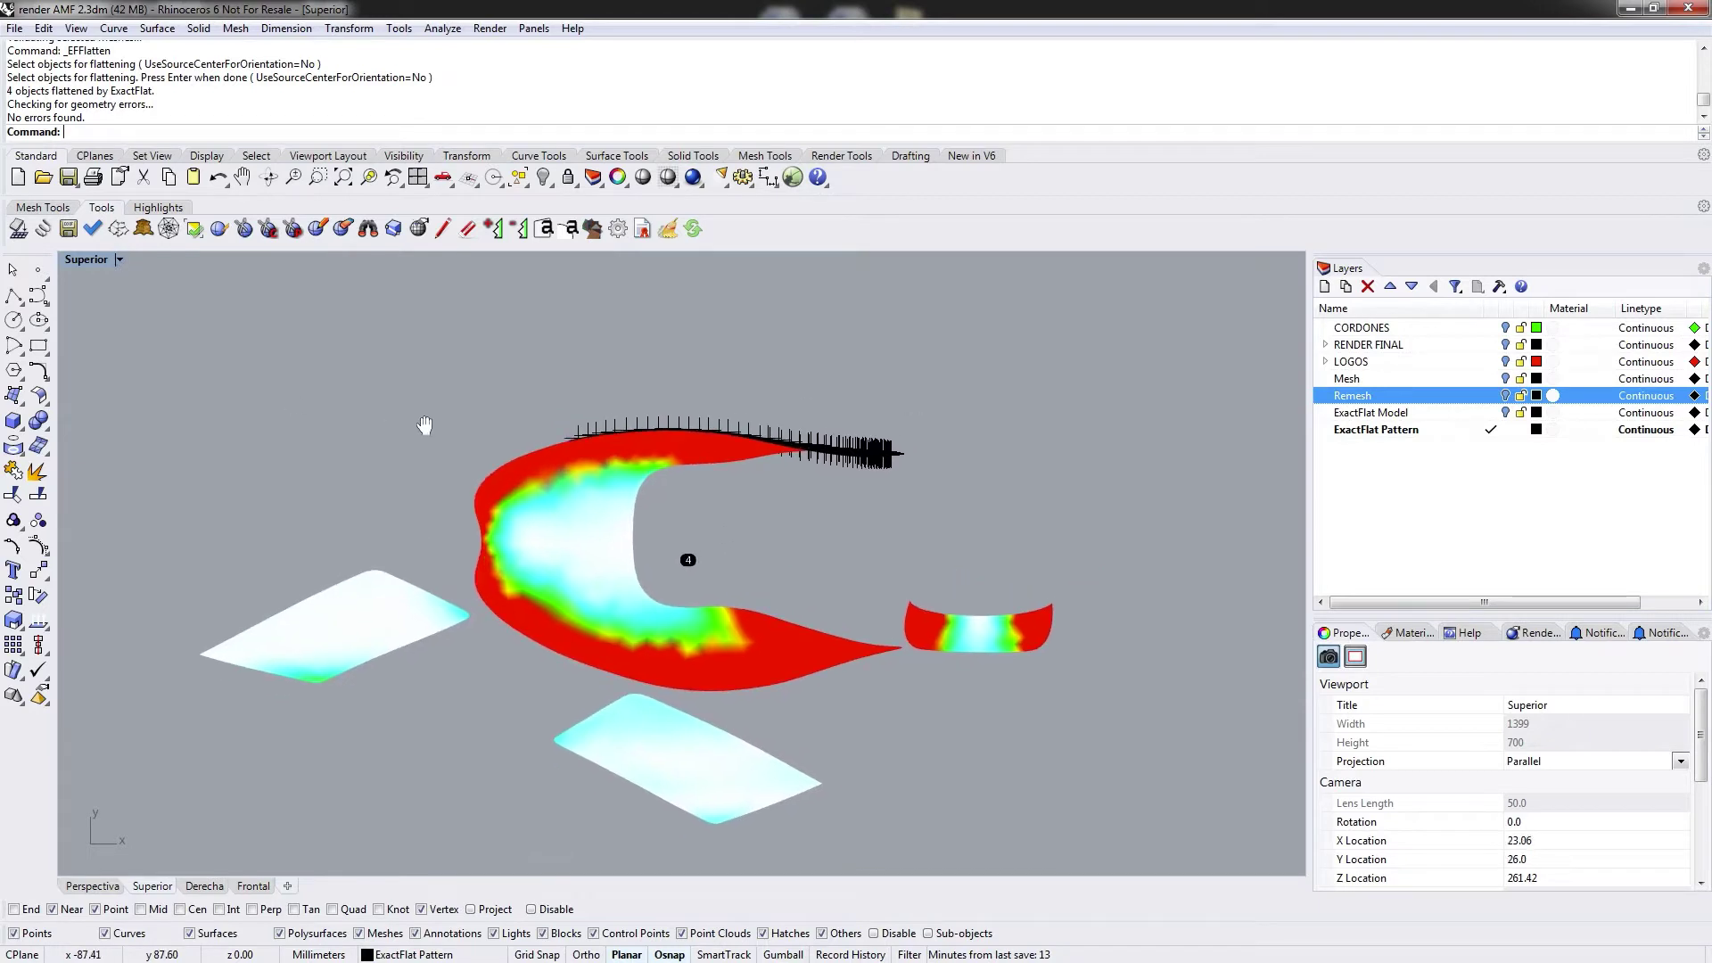
Bring up the ExactFlat Highlights tools, leaving the display options unchanged
{"action": "left_click", "coordinate": [118, 259]}
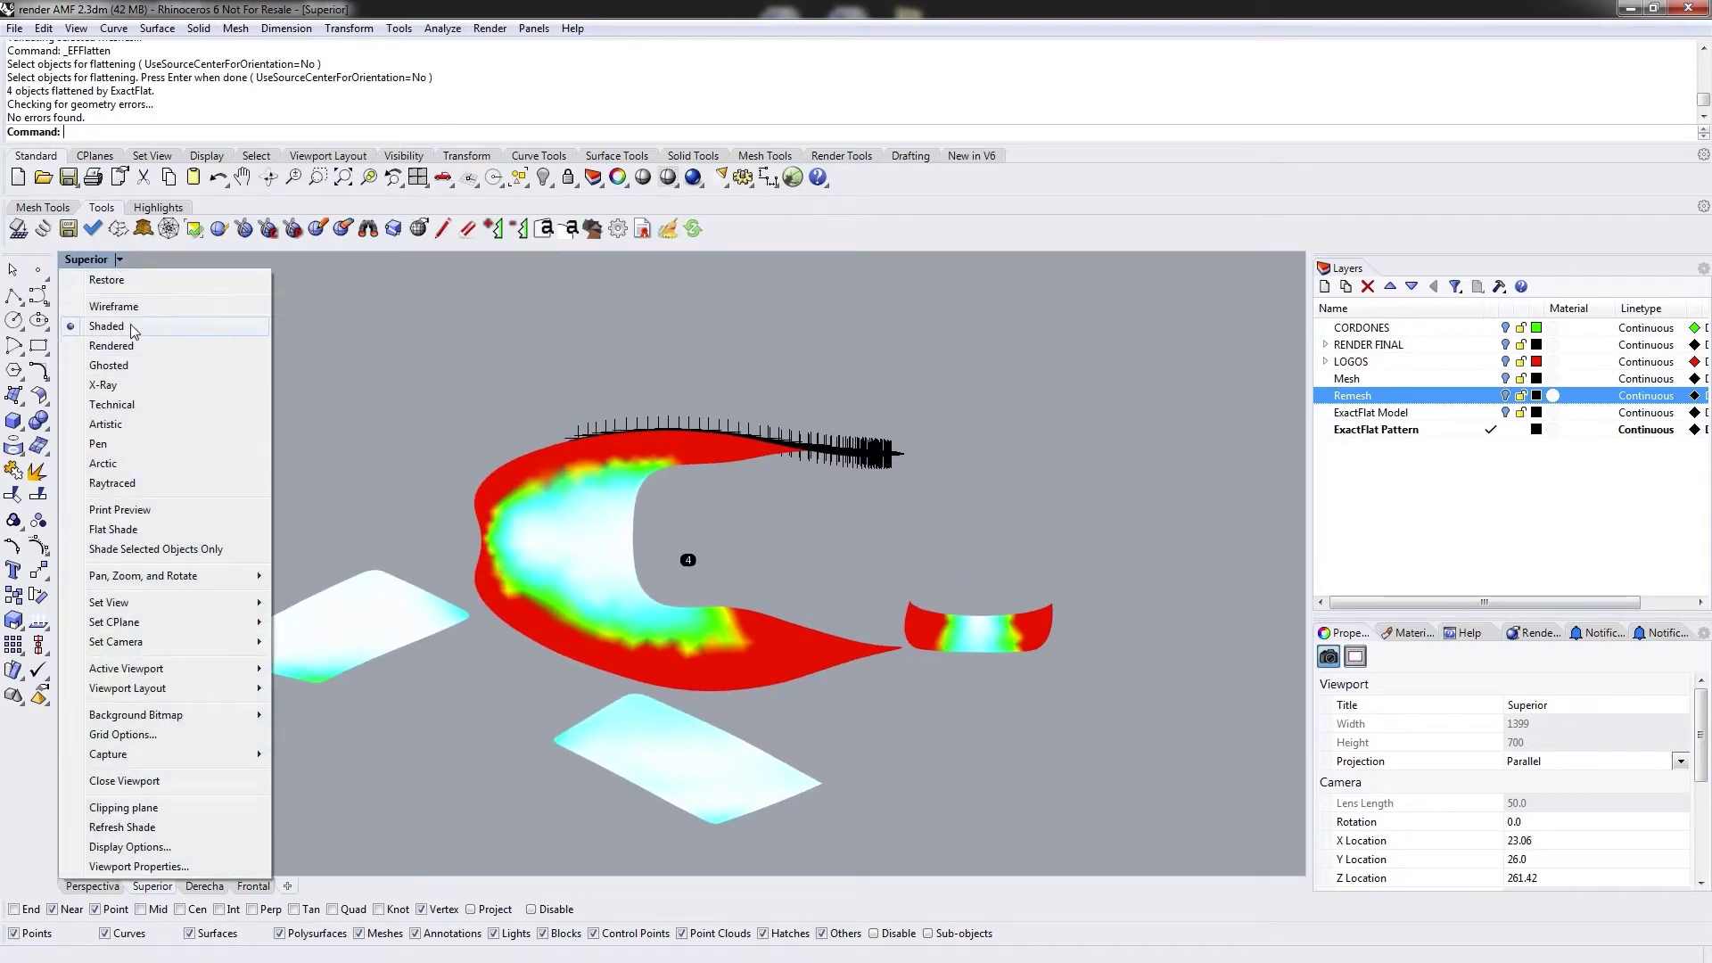
{"action": "key", "text": "Escape"}
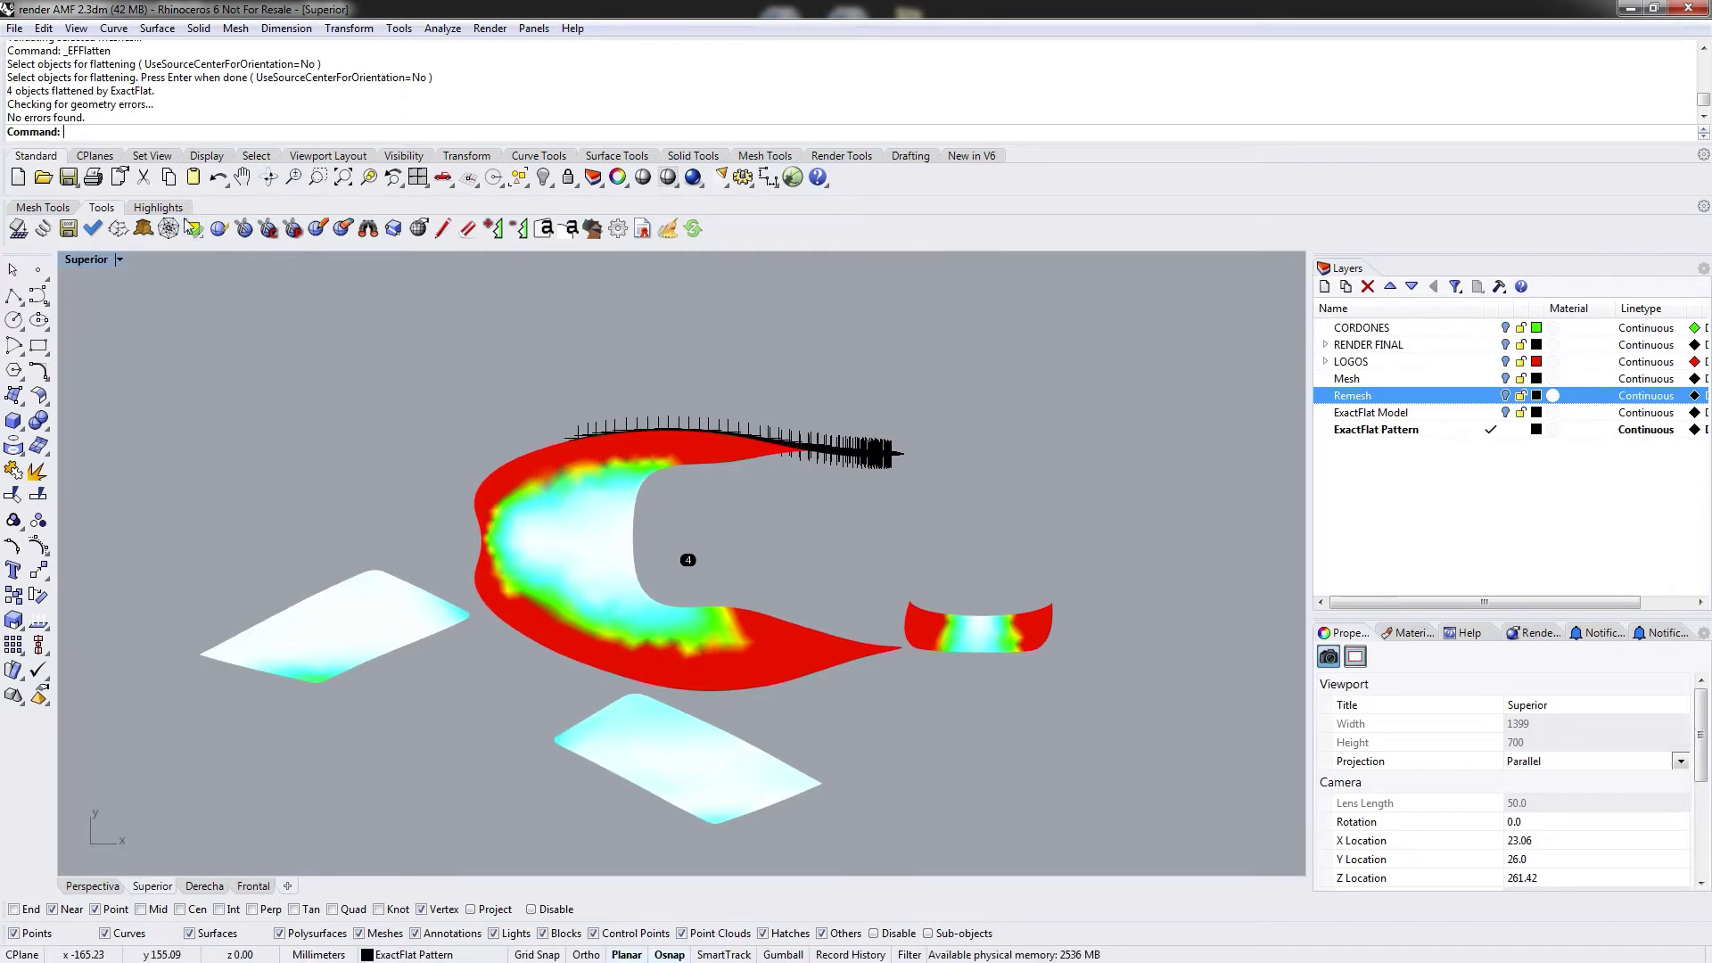
{"action": "left_click", "coordinate": [160, 208]}
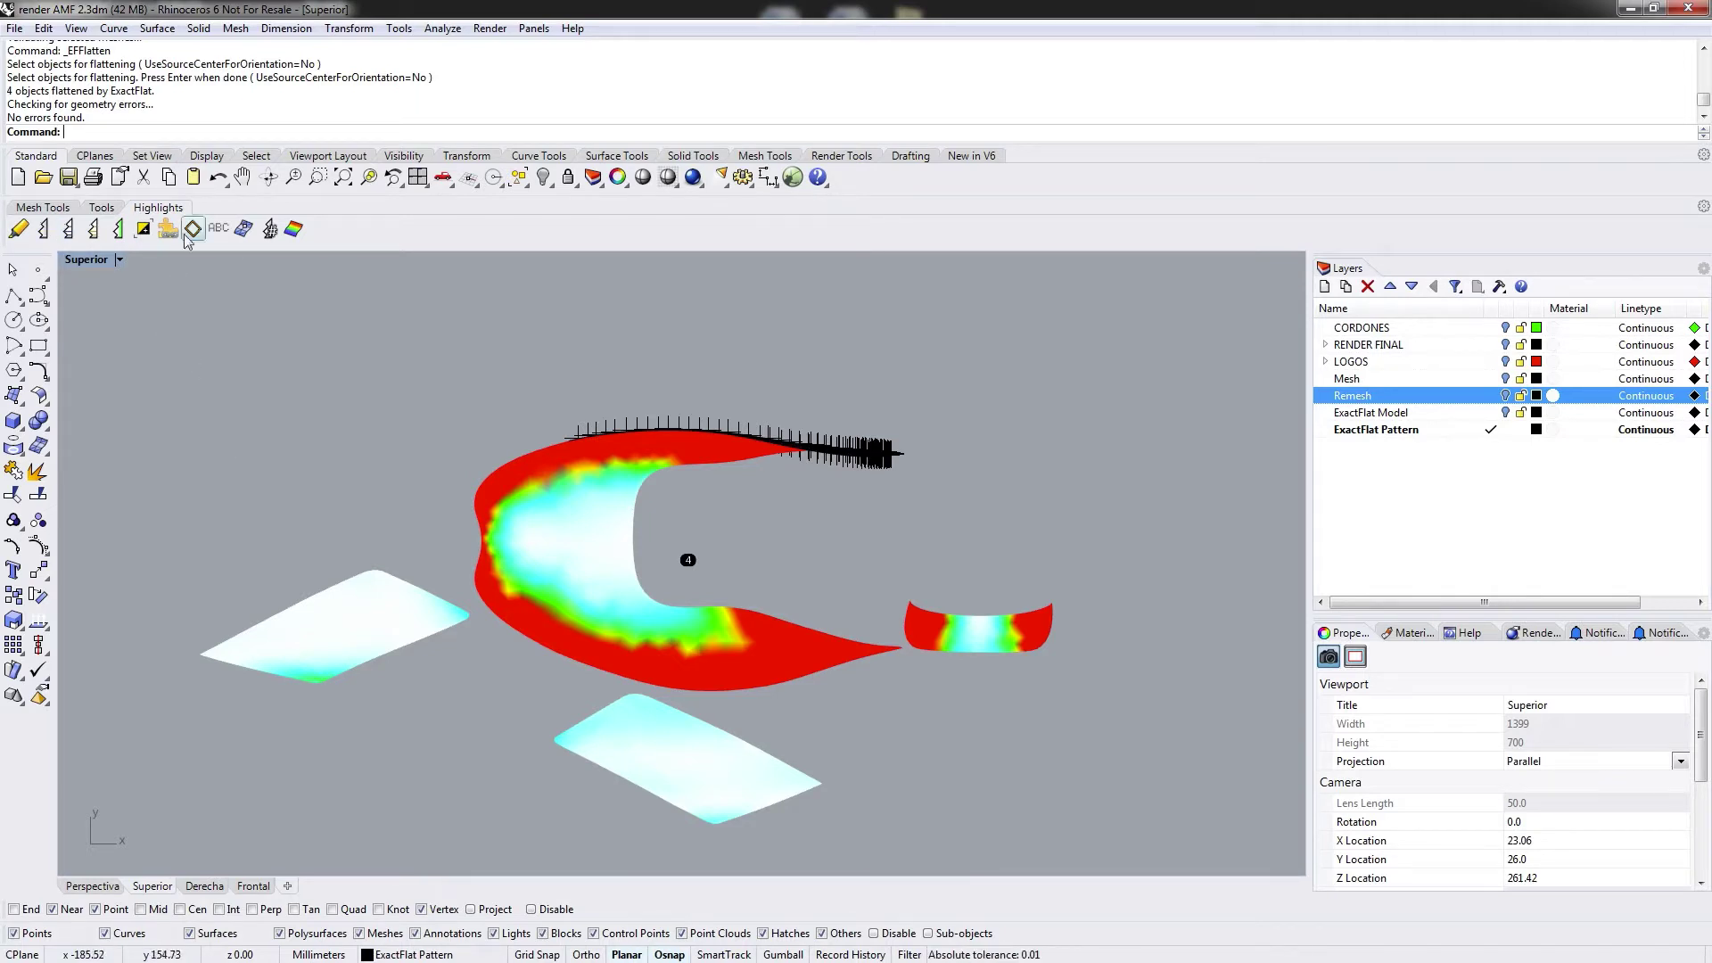
Turn on ExactFlat mesh edge highlighting on the flattened pieces
{"action": "left_click", "coordinate": [43, 229]}
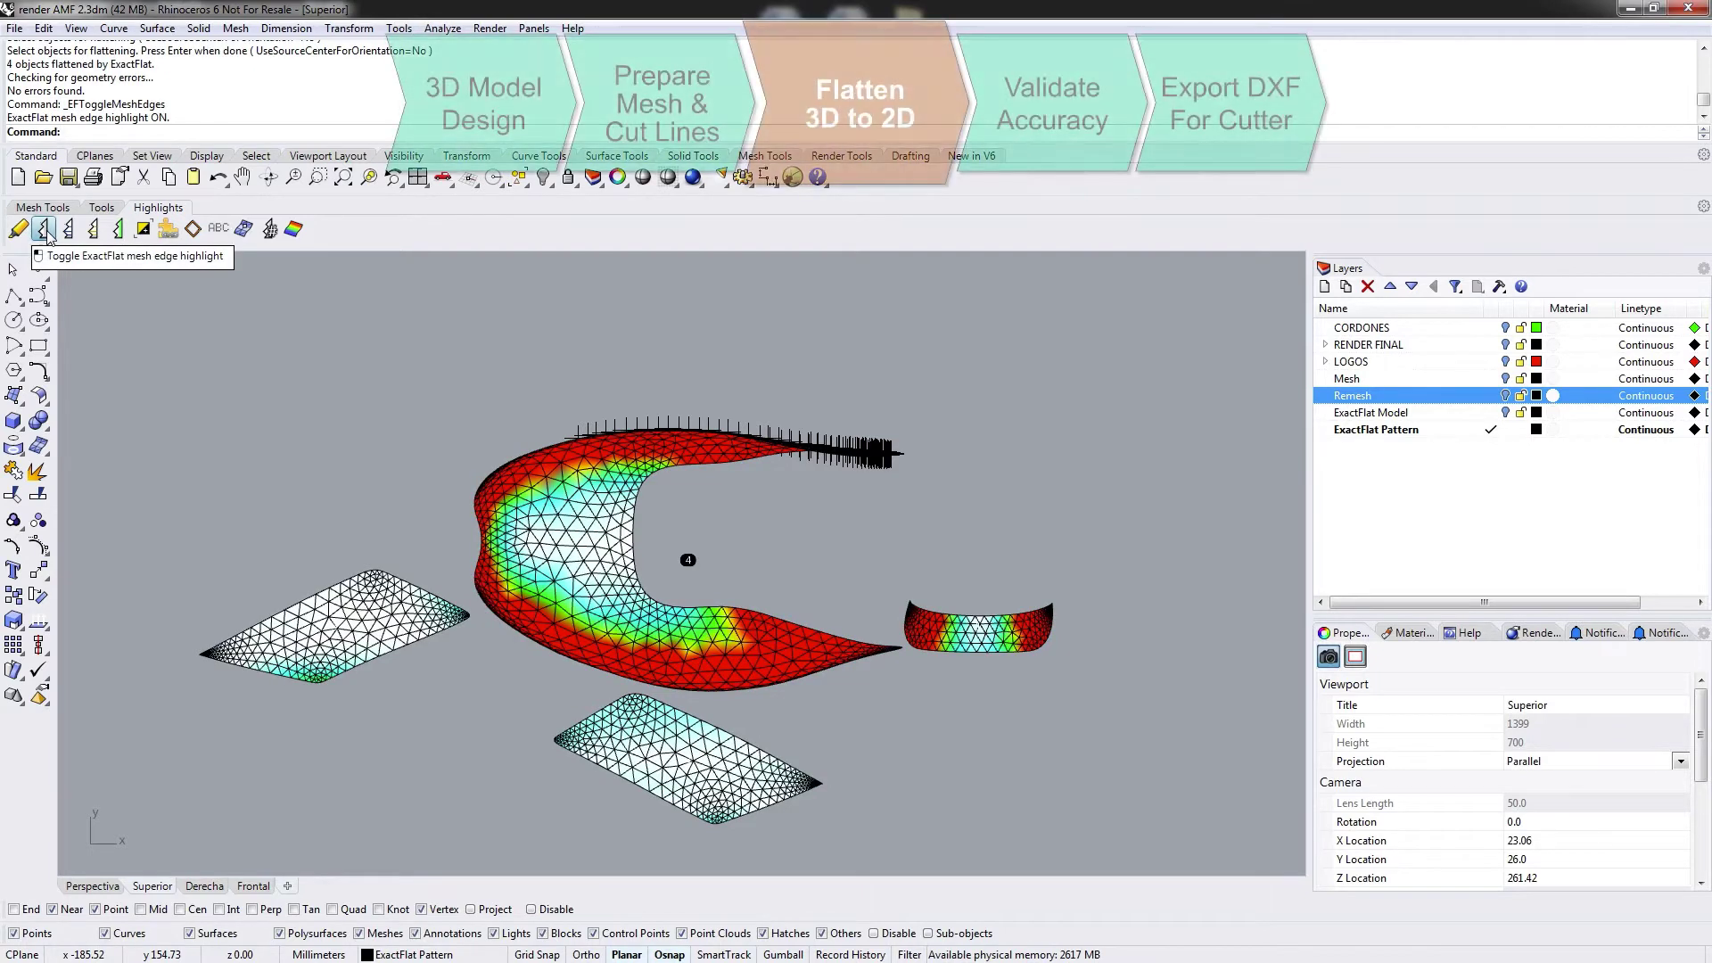
{"action": "left_click", "coordinate": [43, 229]}
{"action": "left_click", "coordinate": [43, 229]}
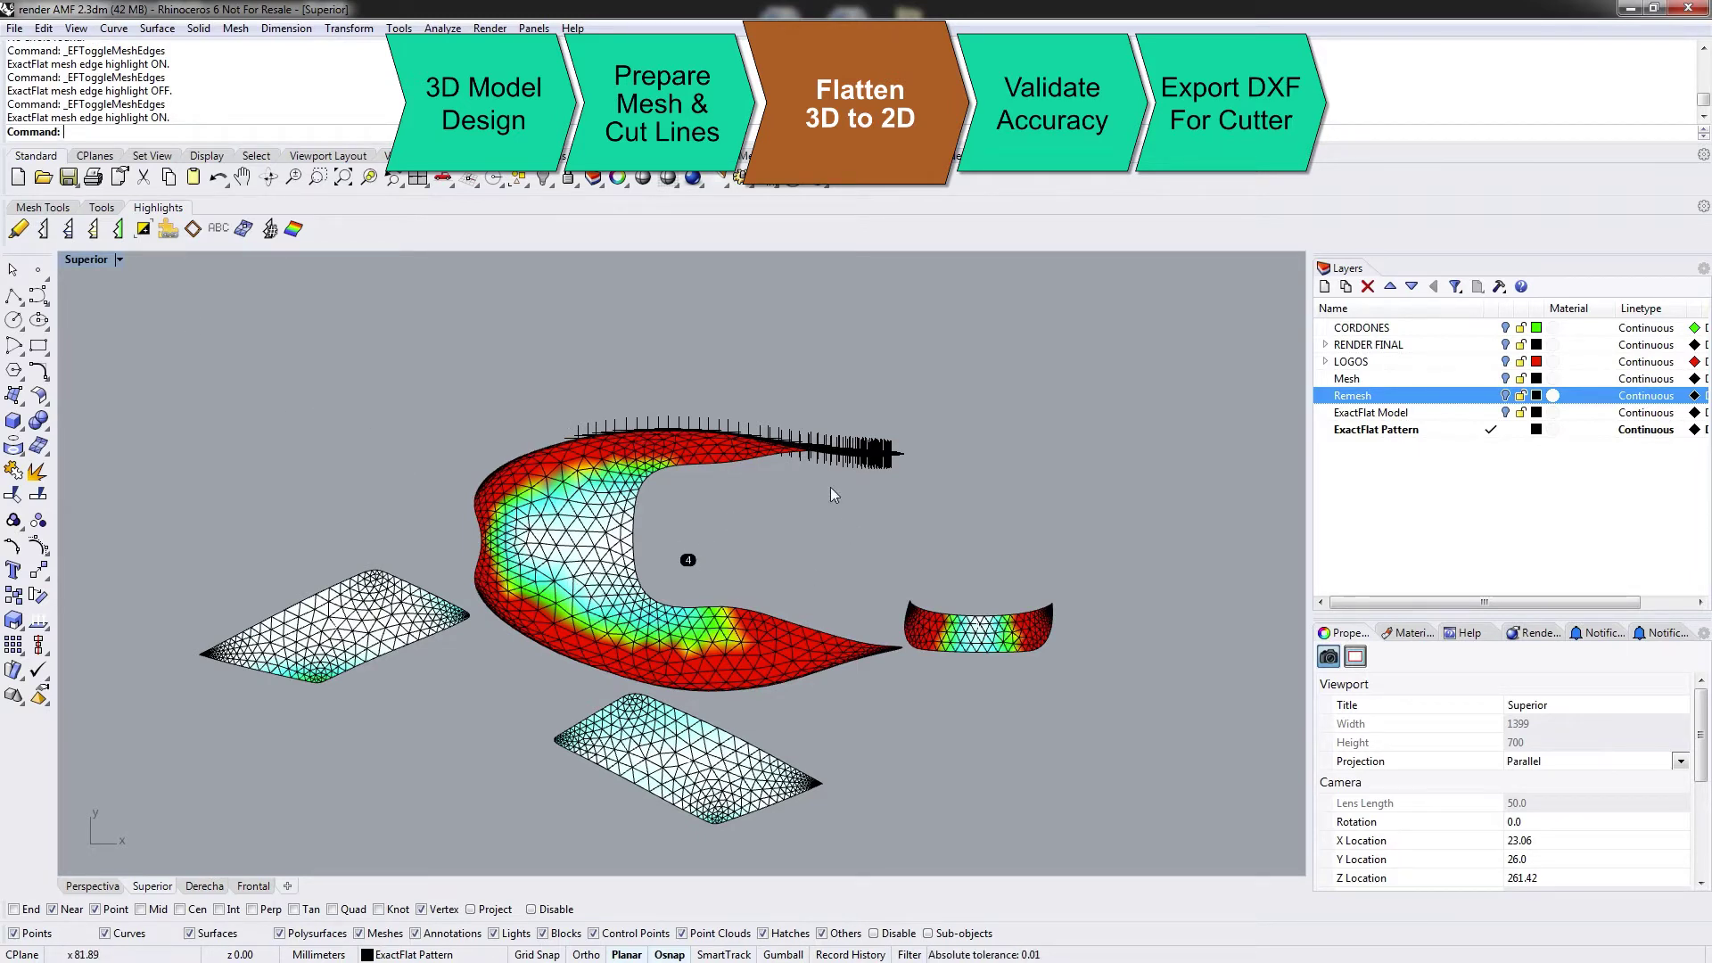
Pan slightly left and select the left and bottom pieces to inspect them, then deselect
{"action": "right_click_drag", "start_coordinate": [393, 490], "coordinate": [356, 489]}
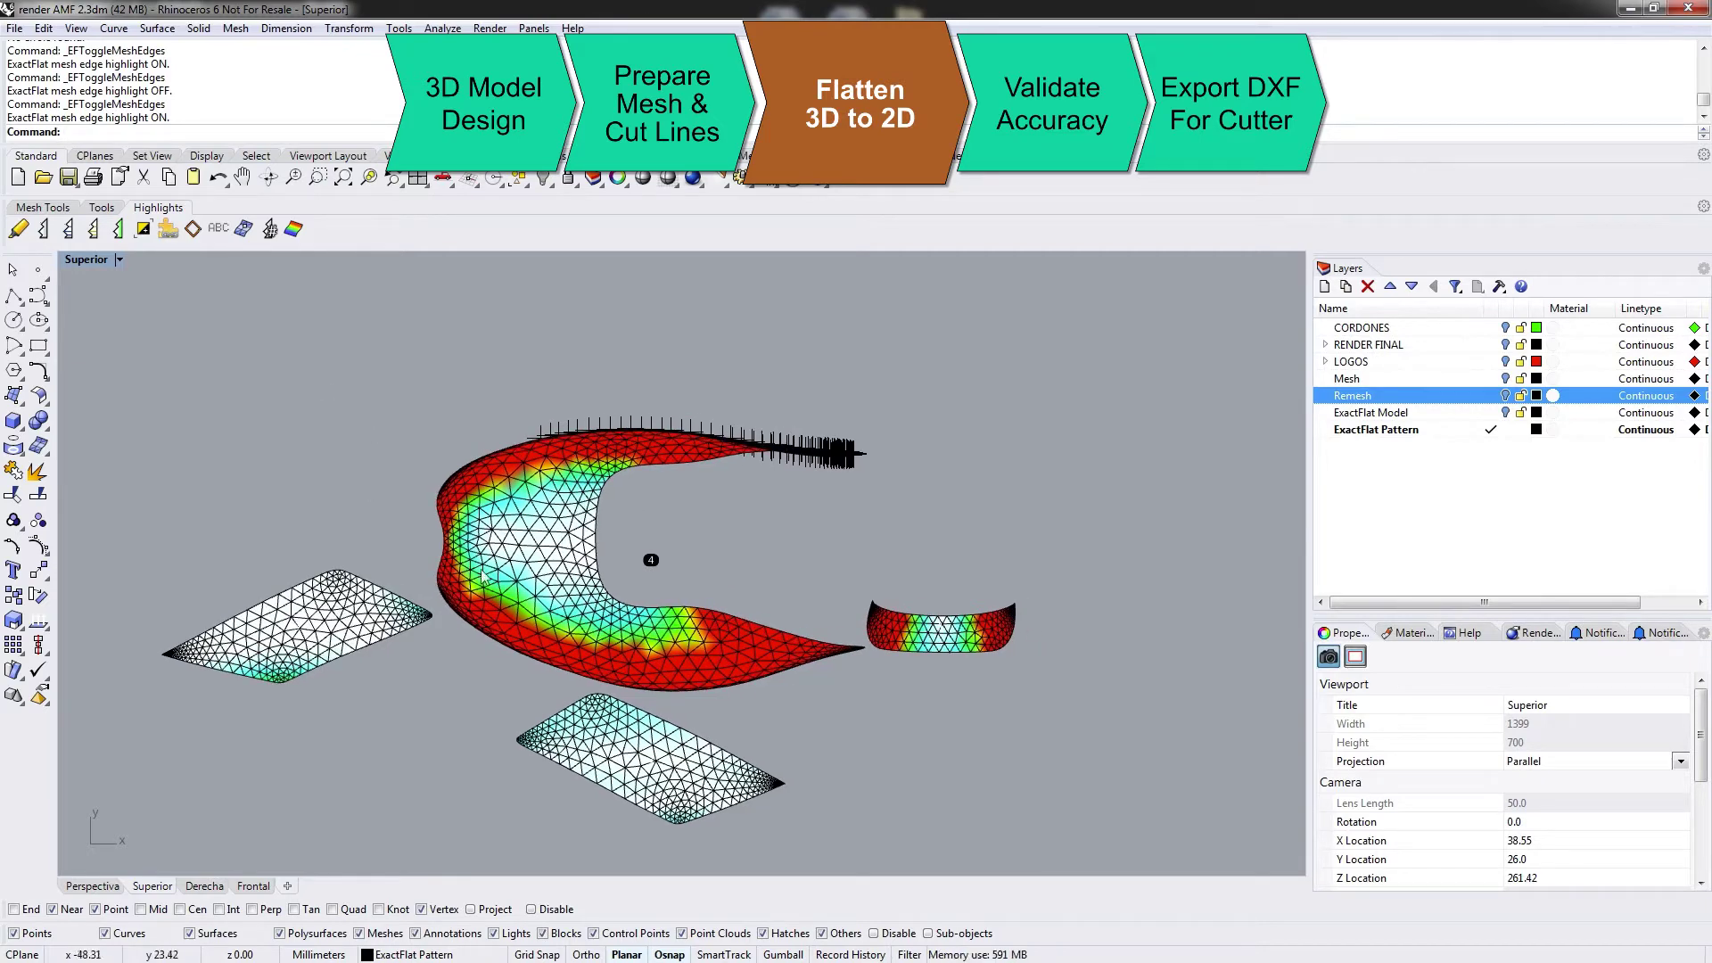
{"action": "left_click", "coordinate": [317, 625]}
{"action": "left_click", "coordinate": [581, 754]}
{"action": "left_click", "coordinate": [430, 751]}
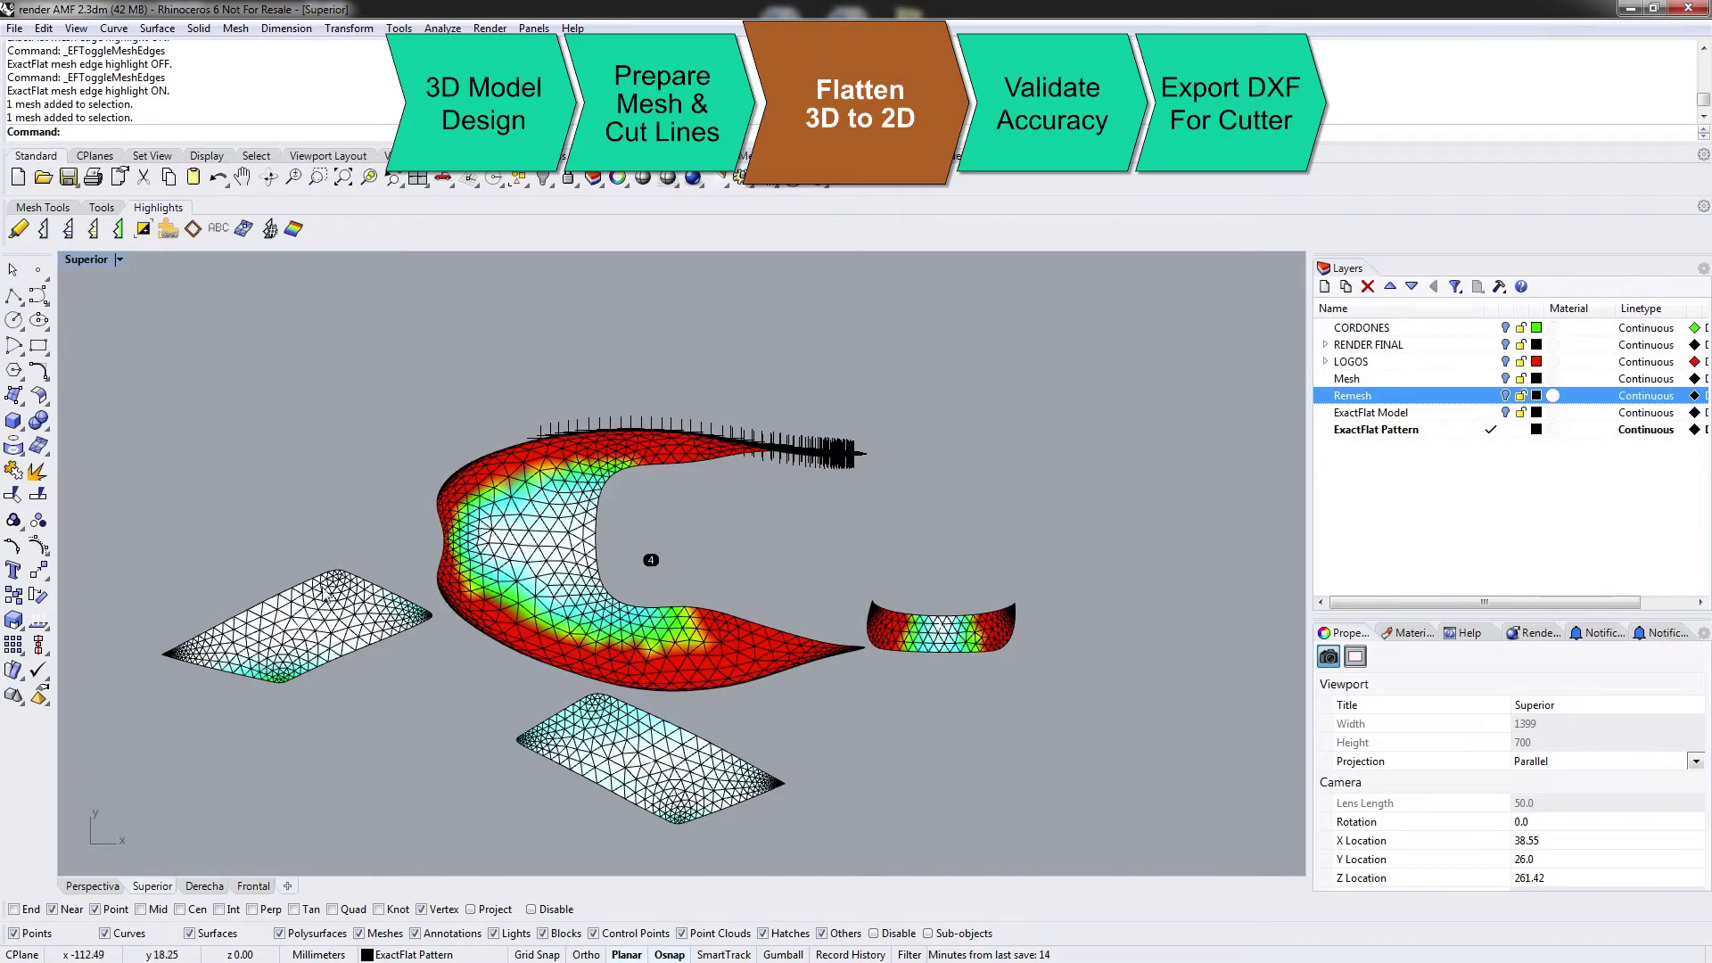
Inspect the lower, large curved and small right pieces by selecting them, then restore the flattening tools
{"action": "left_click", "coordinate": [671, 773]}
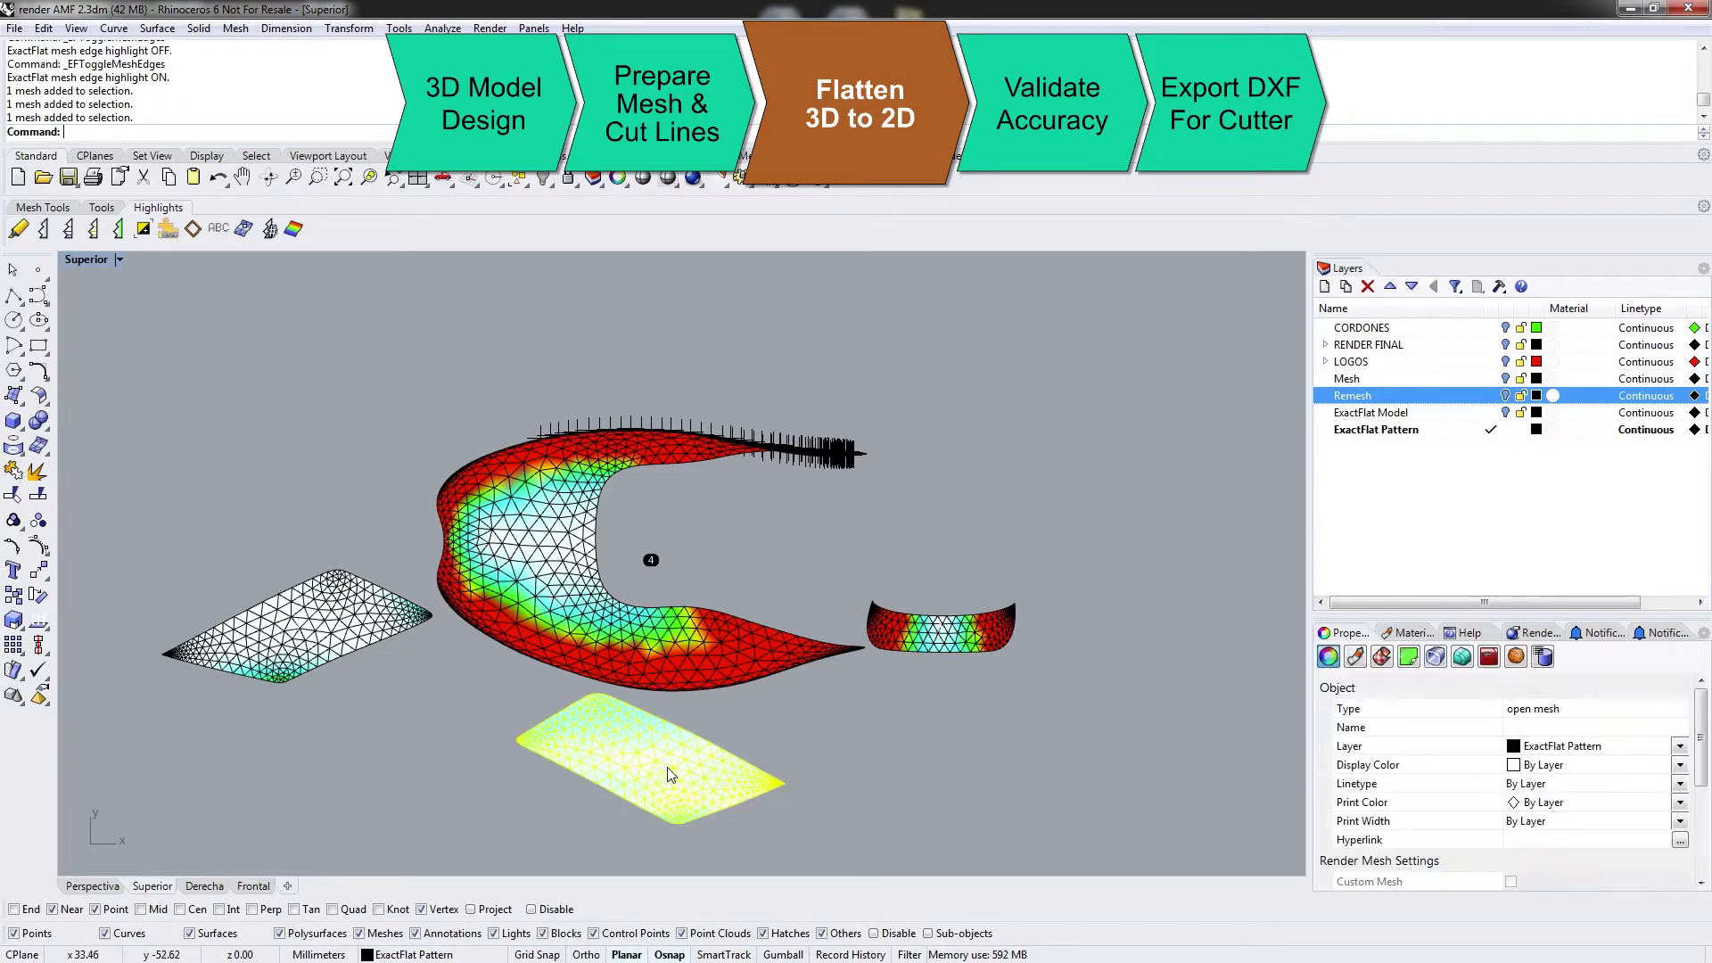
{"action": "left_click", "coordinate": [773, 739]}
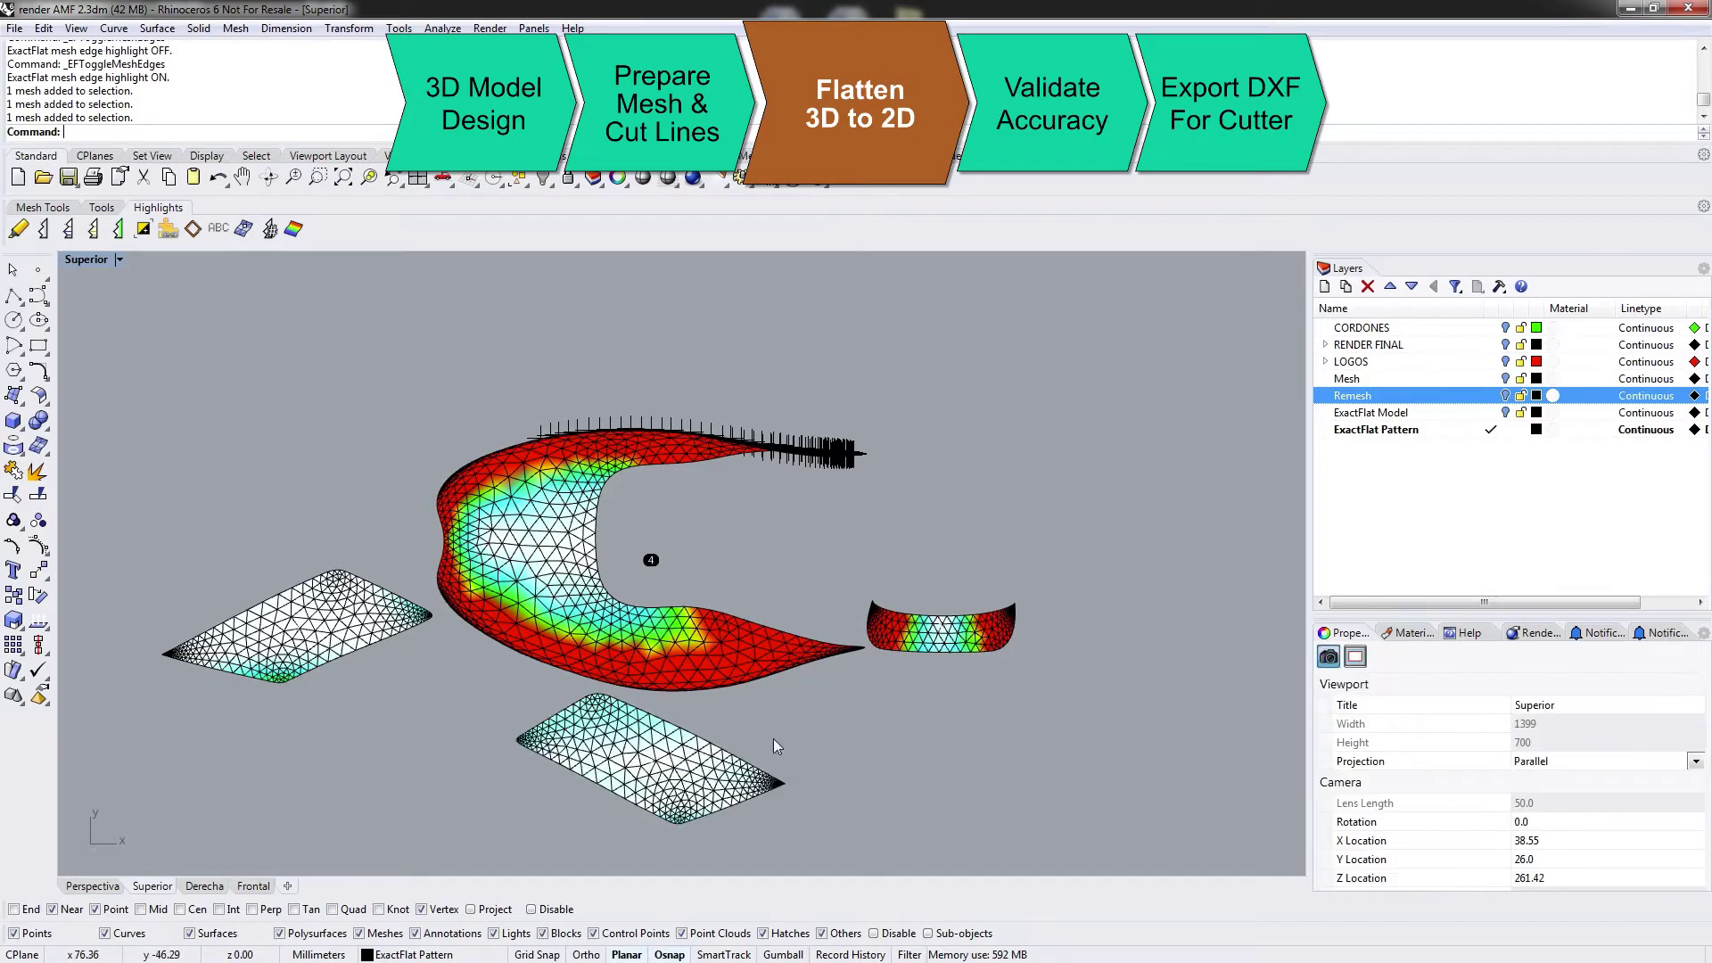
{"action": "left_click", "coordinate": [548, 535]}
{"action": "left_click", "coordinate": [891, 624]}
{"action": "left_click", "coordinate": [867, 549]}
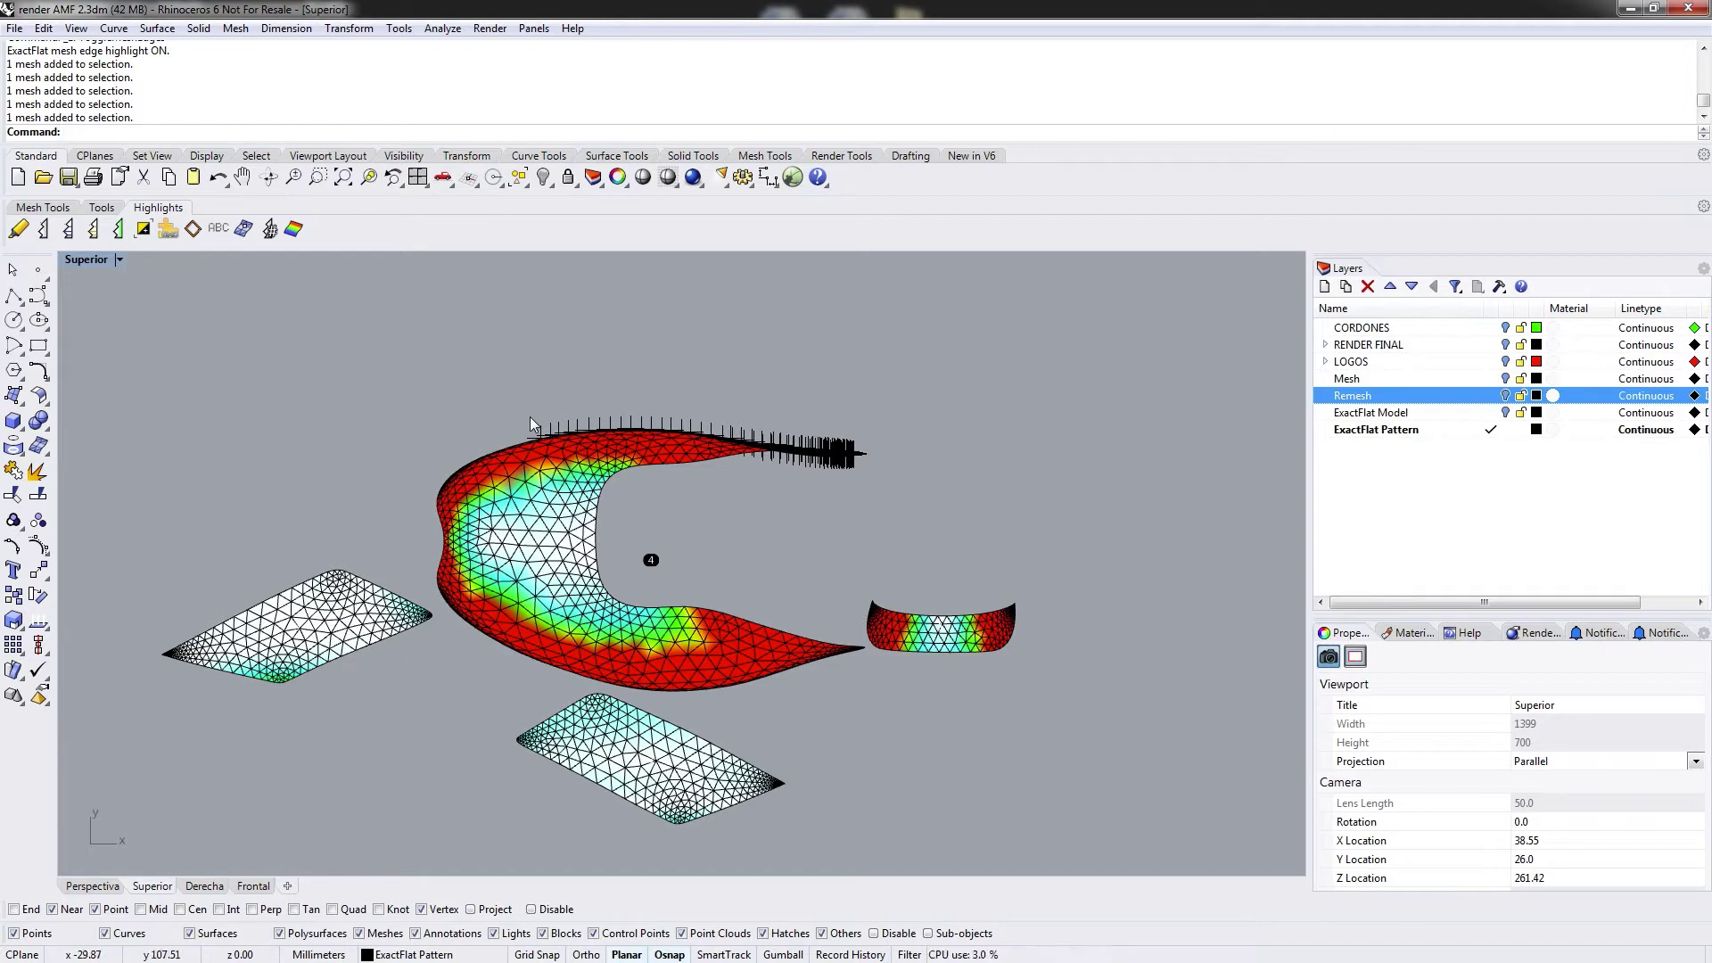
{"action": "left_click", "coordinate": [101, 208]}
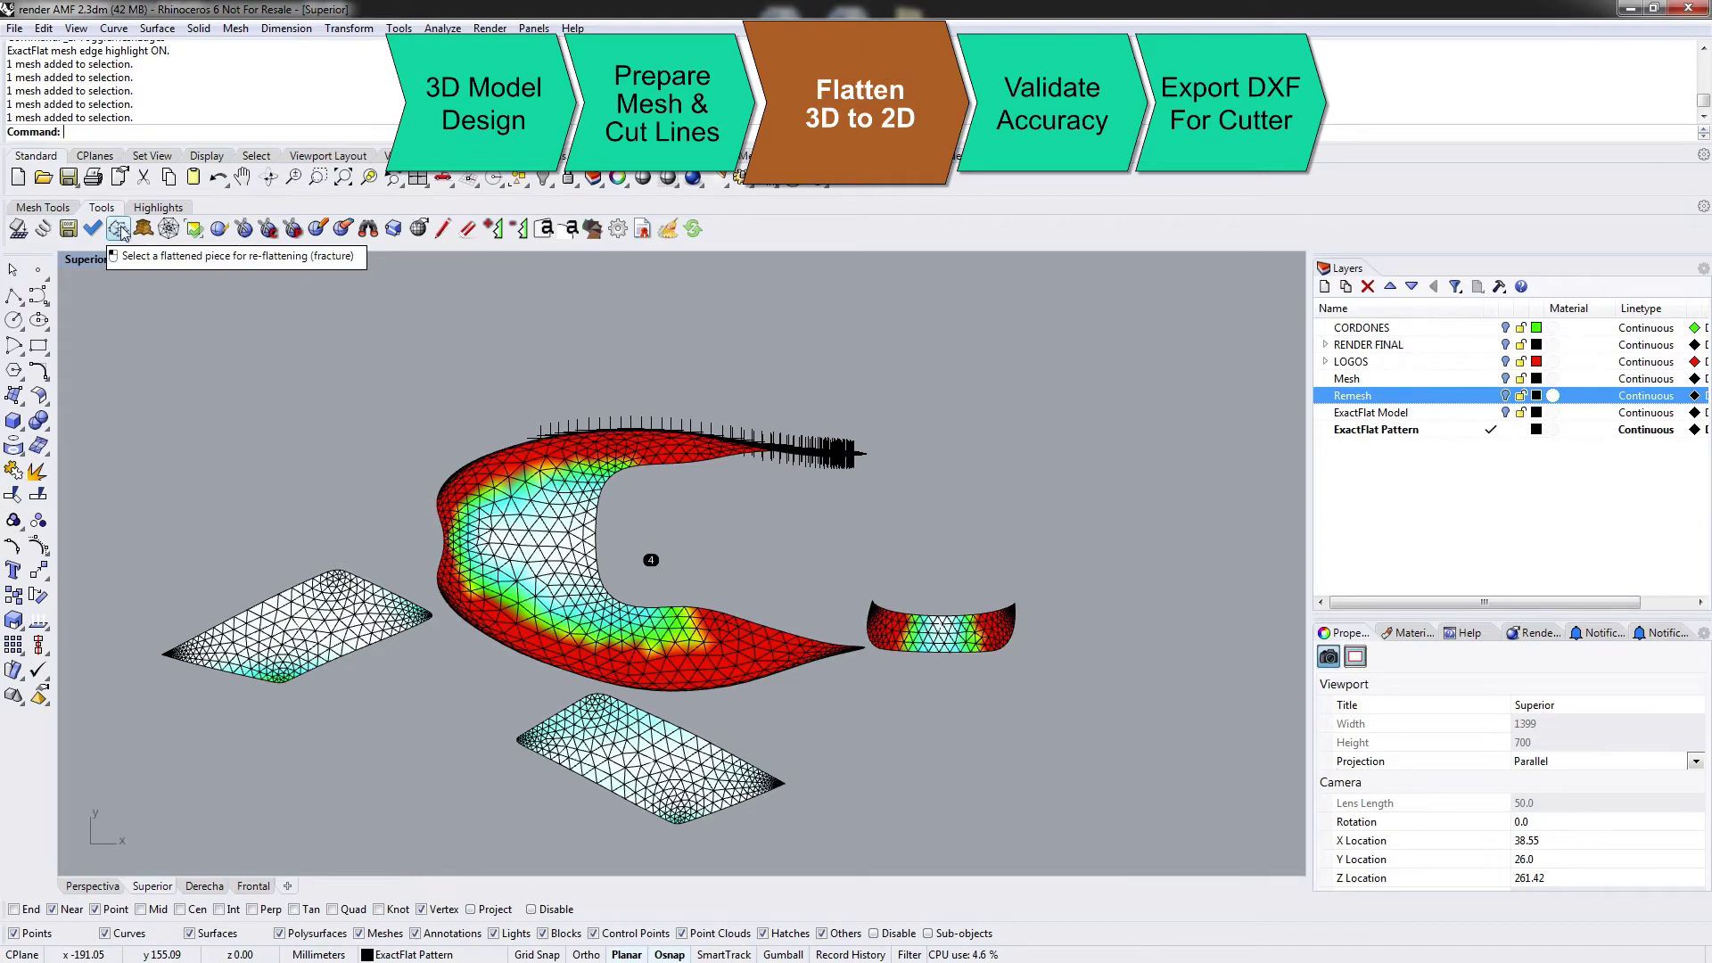
Re-flatten the large red-and-green piece with fracture and move it upward, away from the others
{"action": "left_click", "coordinate": [119, 230]}
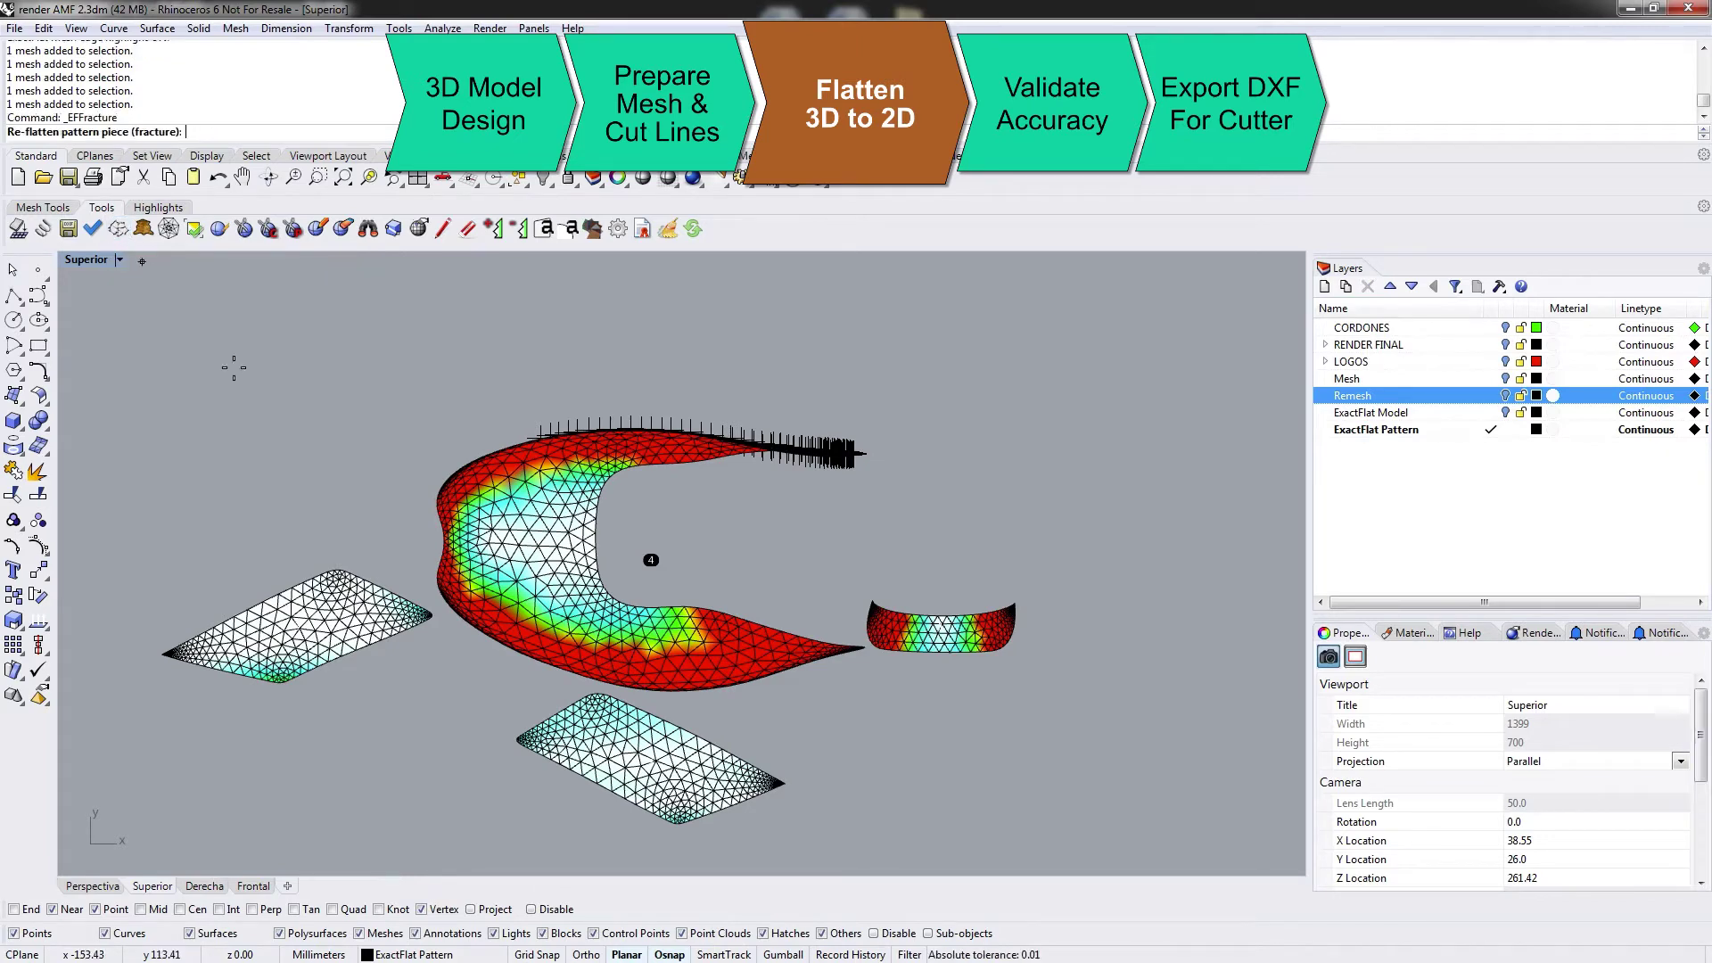
{"action": "left_click", "coordinate": [546, 546]}
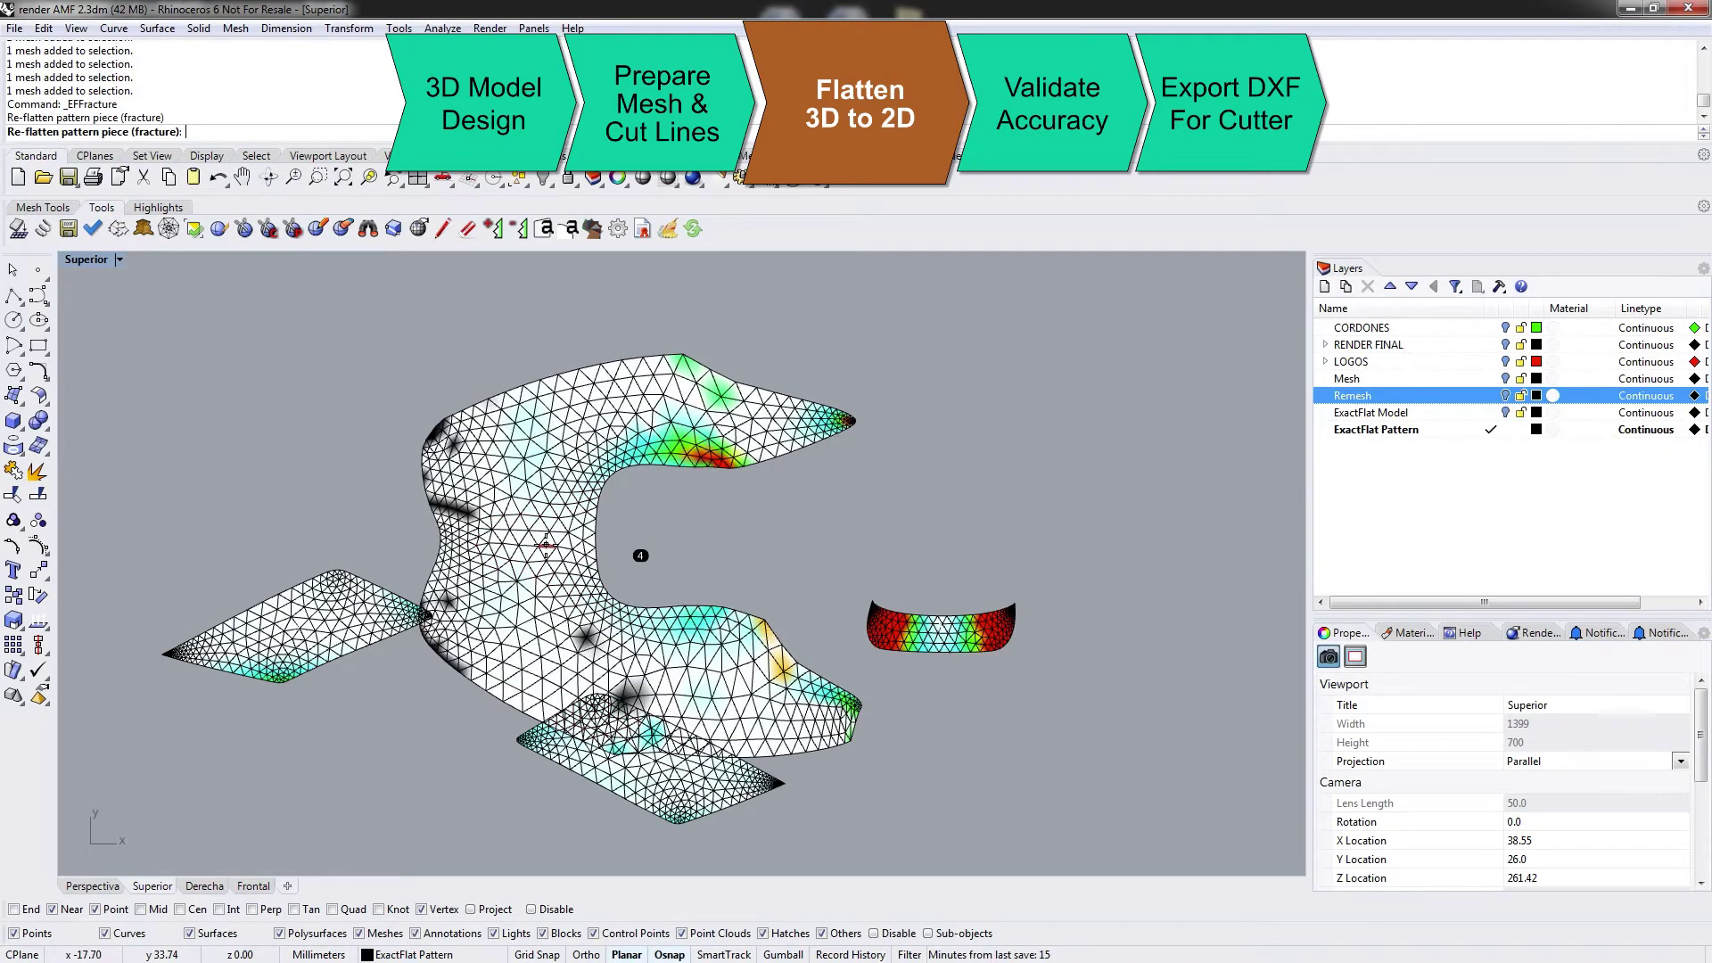
{"action": "key", "text": "Escape"}
{"action": "left_click", "coordinate": [682, 624]}
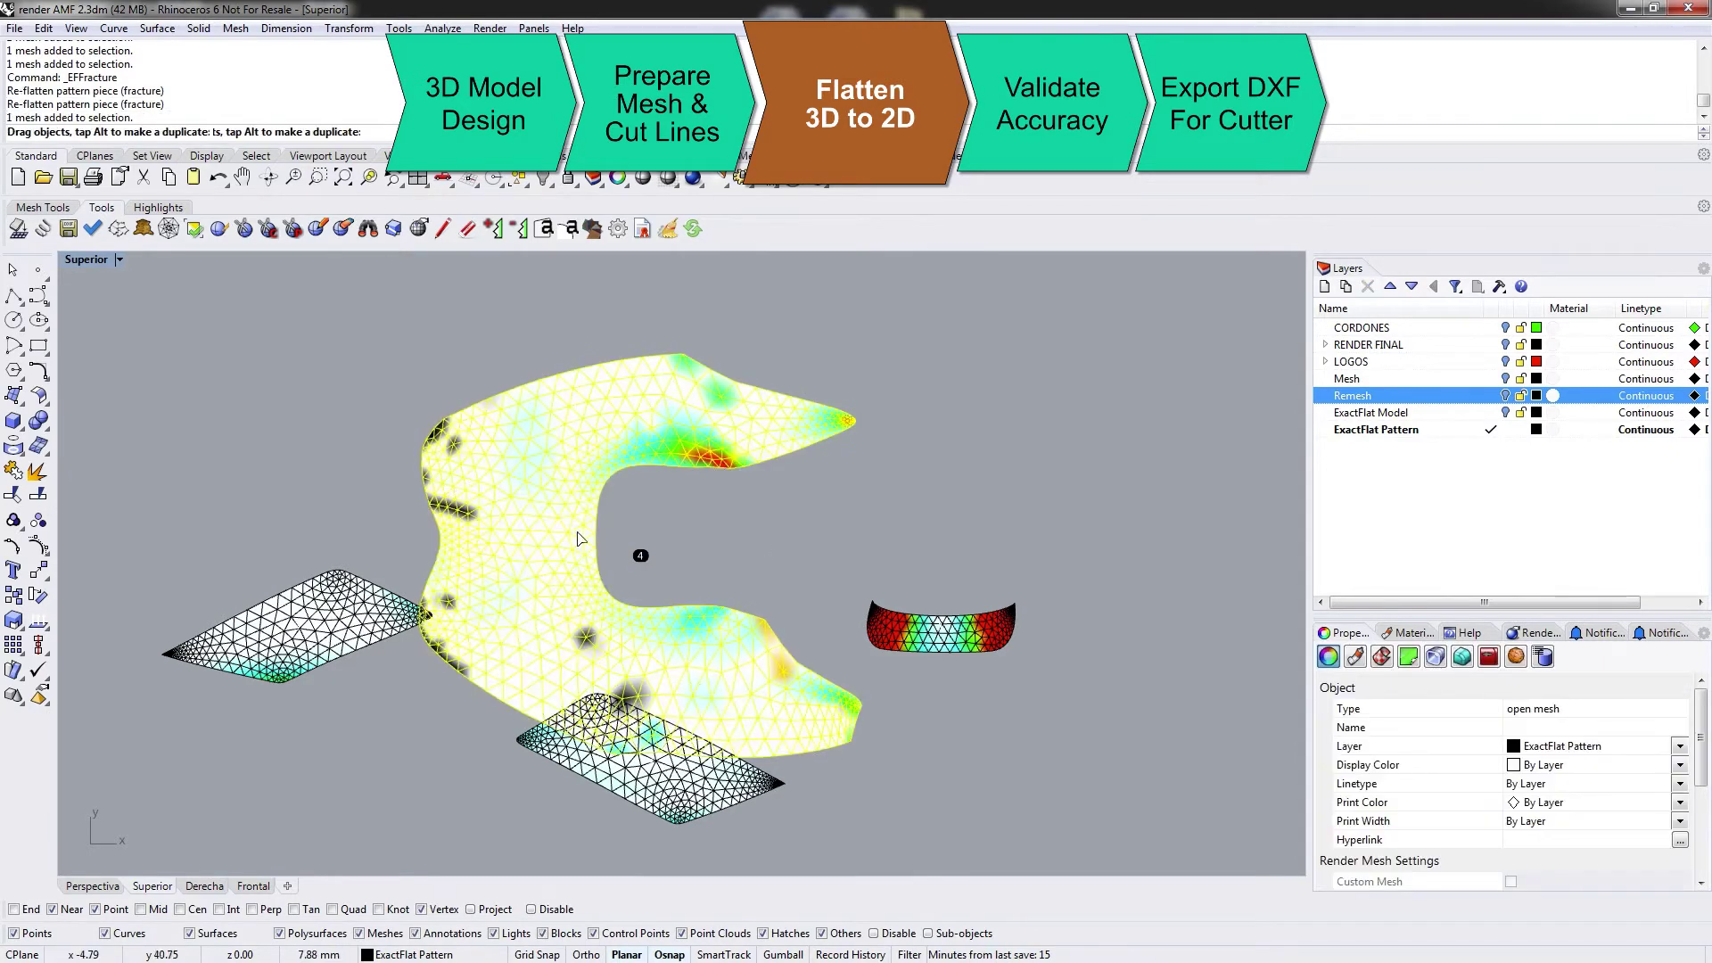
{"action": "left_click_drag", "start_coordinate": [682, 624], "coordinate": [847, 506]}
{"action": "right_click_drag", "start_coordinate": [847, 506], "coordinate": [775, 596]}
Re-flatten the small red-and-green piece, move it right and down, and reframe all pieces
{"action": "key", "text": "Escape"}
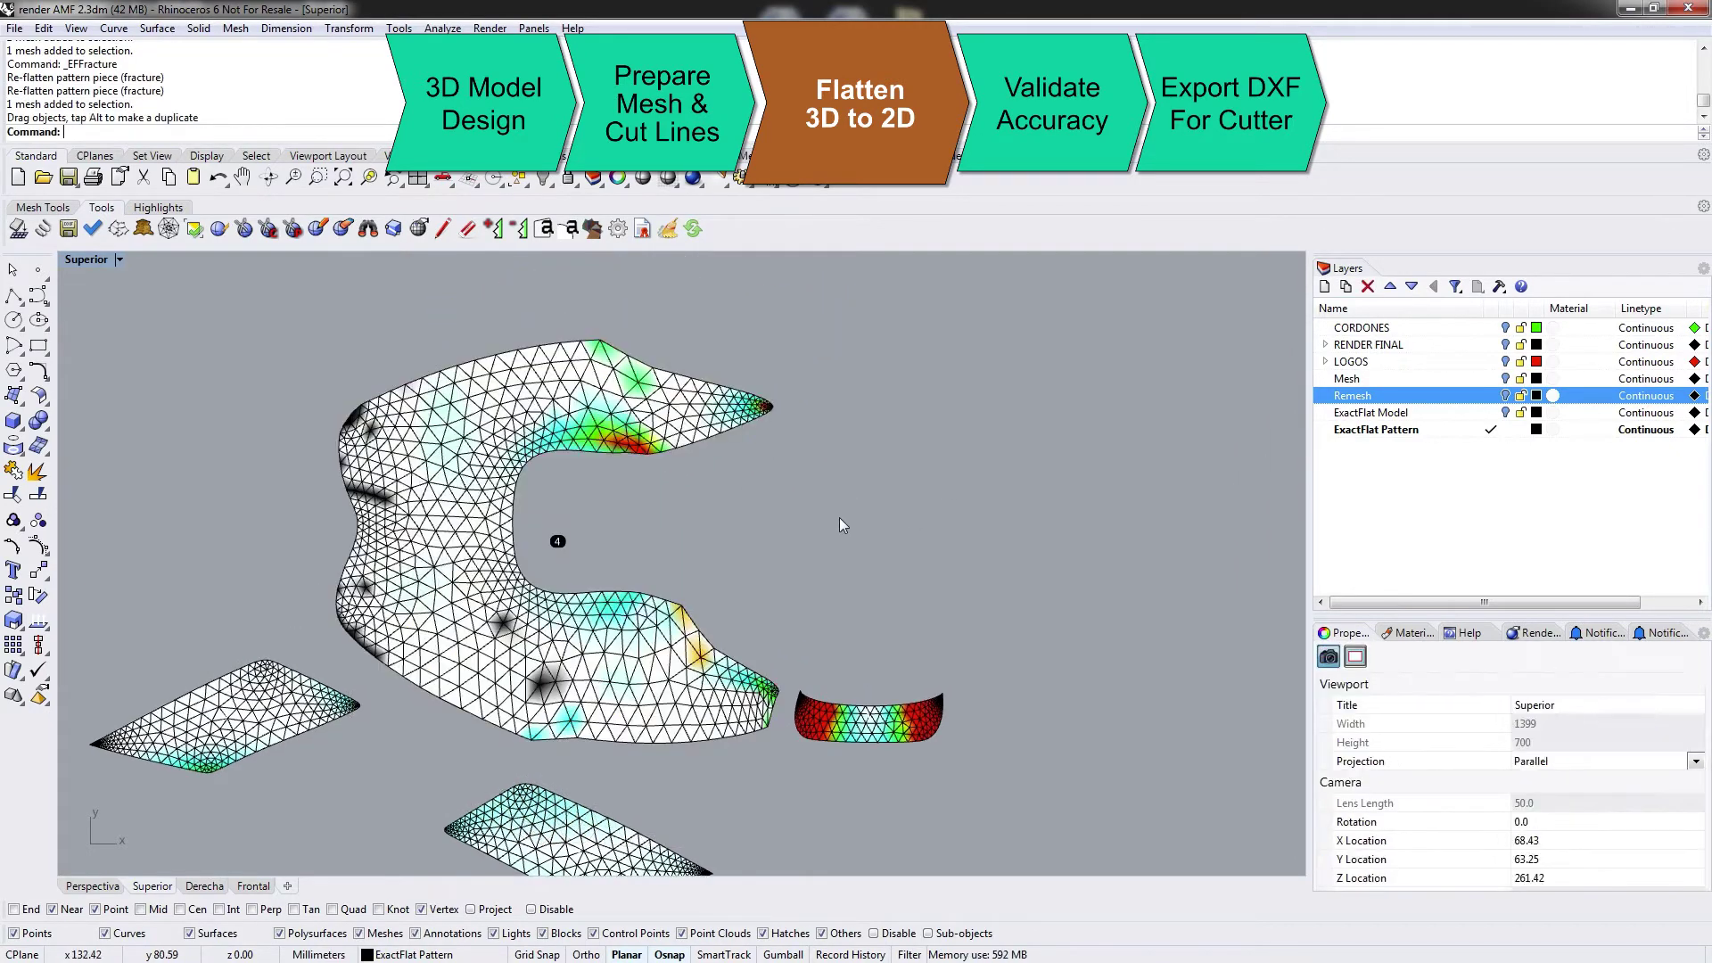
{"action": "key", "text": "Return"}
{"action": "left_click", "coordinate": [874, 718]}
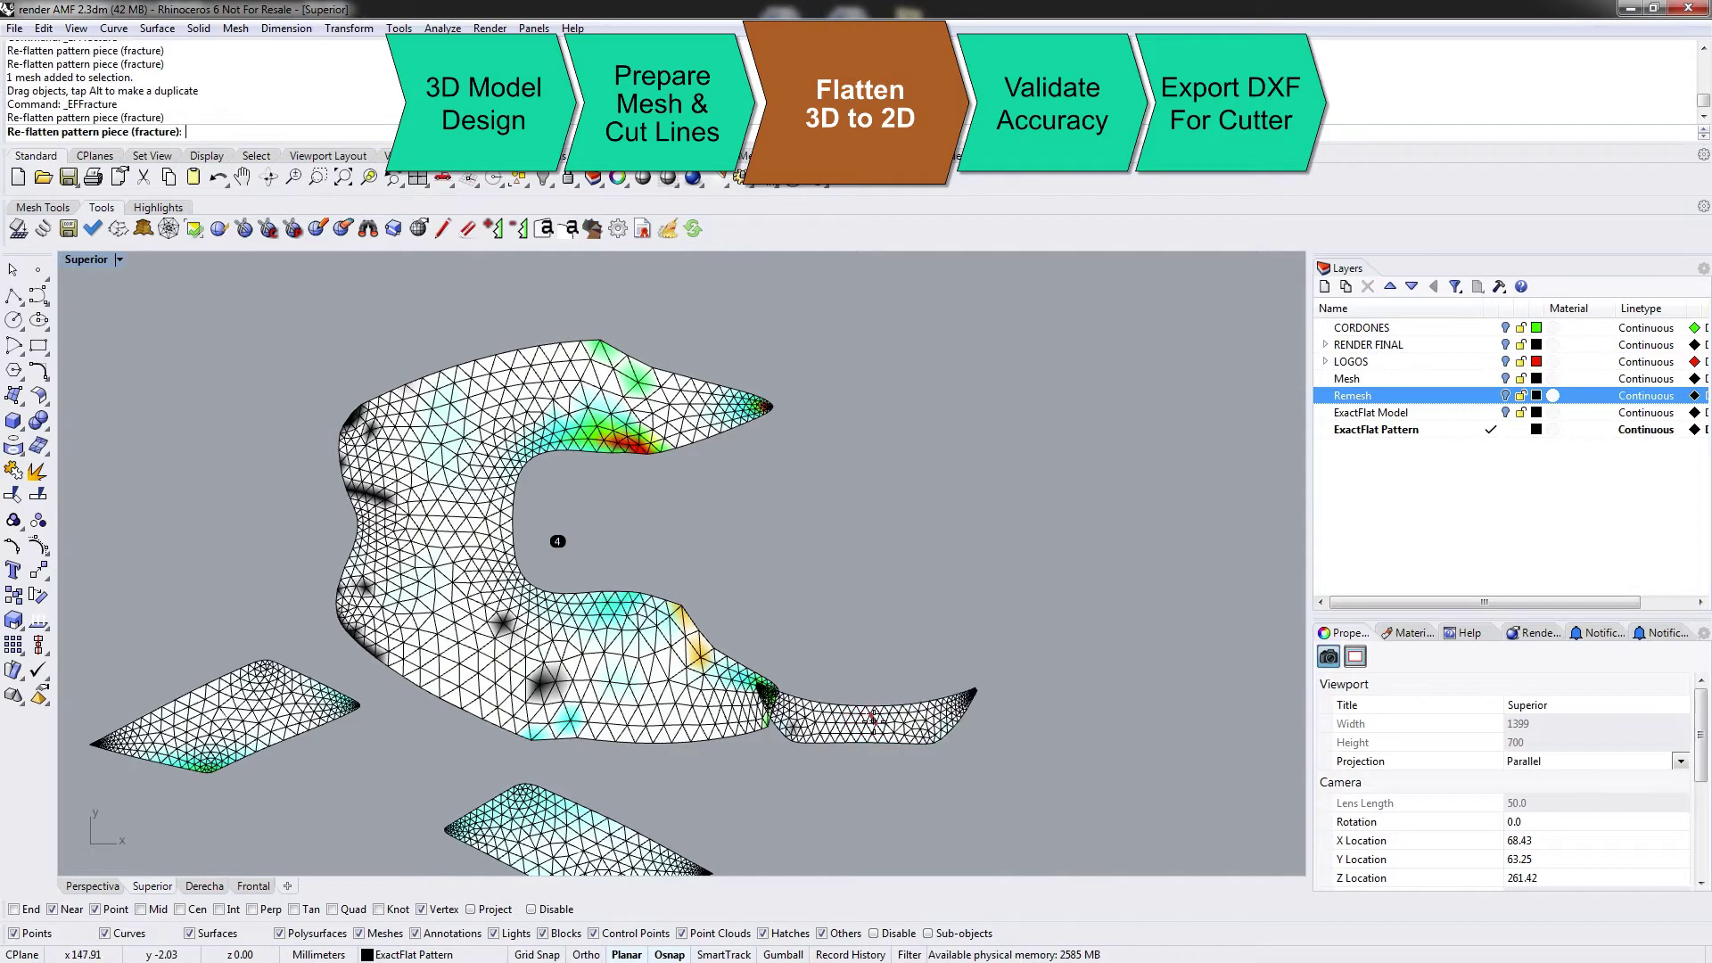
{"action": "key", "text": "Escape"}
{"action": "left_click_drag", "start_coordinate": [873, 719], "coordinate": [920, 740]}
{"action": "key", "text": "Escape"}
{"action": "right_click_drag", "start_coordinate": [725, 576], "coordinate": [753, 539]}
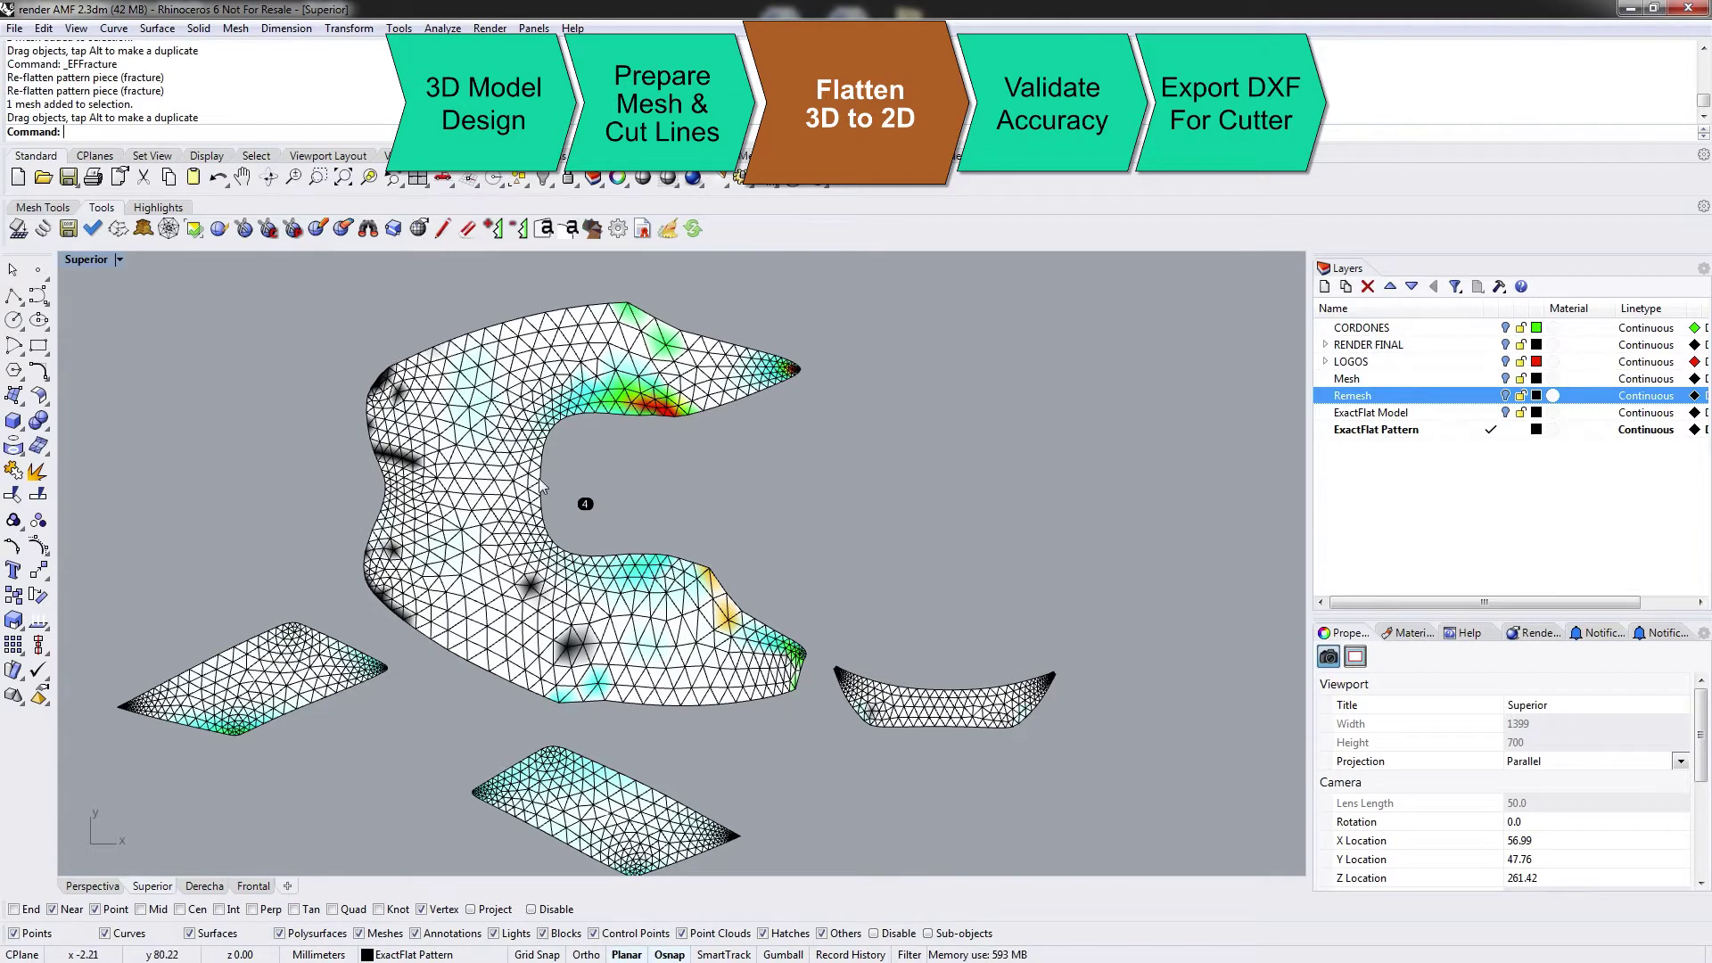
{"action": "right_click_drag", "start_coordinate": [574, 505], "coordinate": [569, 487]}
{"action": "scroll", "coordinate": [560, 534], "scroll_direction": "down", "scroll_amount": 2}
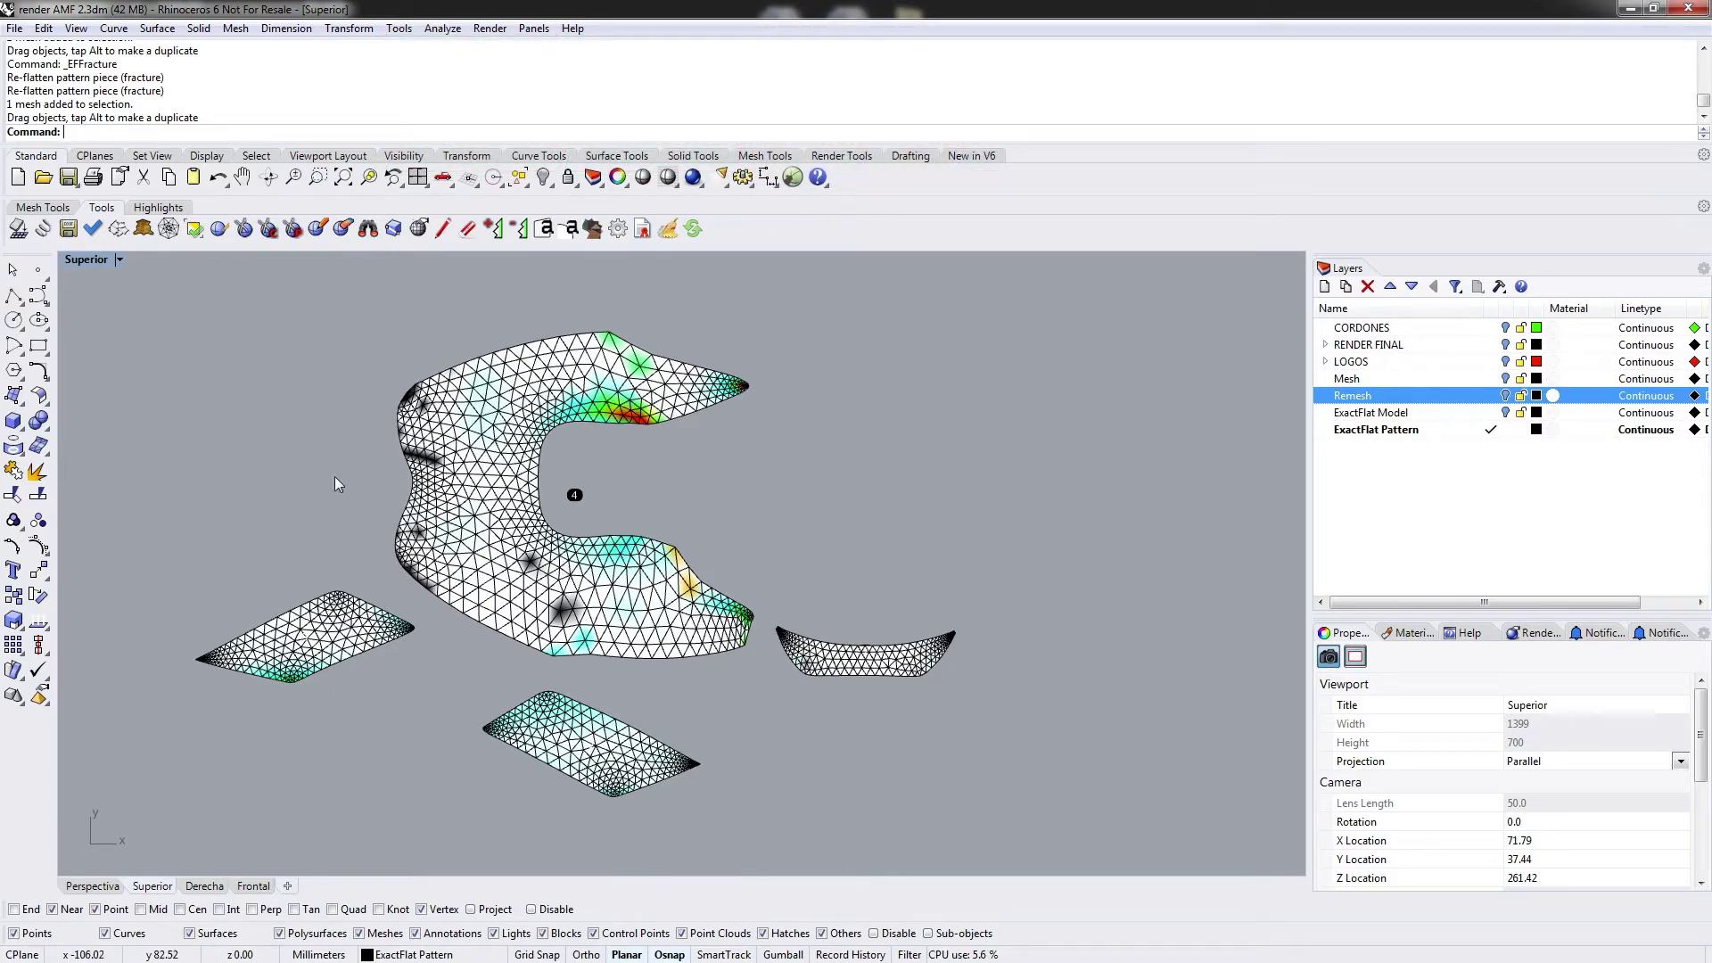
Batch the left, C-shaped, lower and boat-shaped pieces for ExactFlat spring; move Spring Settings aside
{"action": "left_click", "coordinate": [42, 229]}
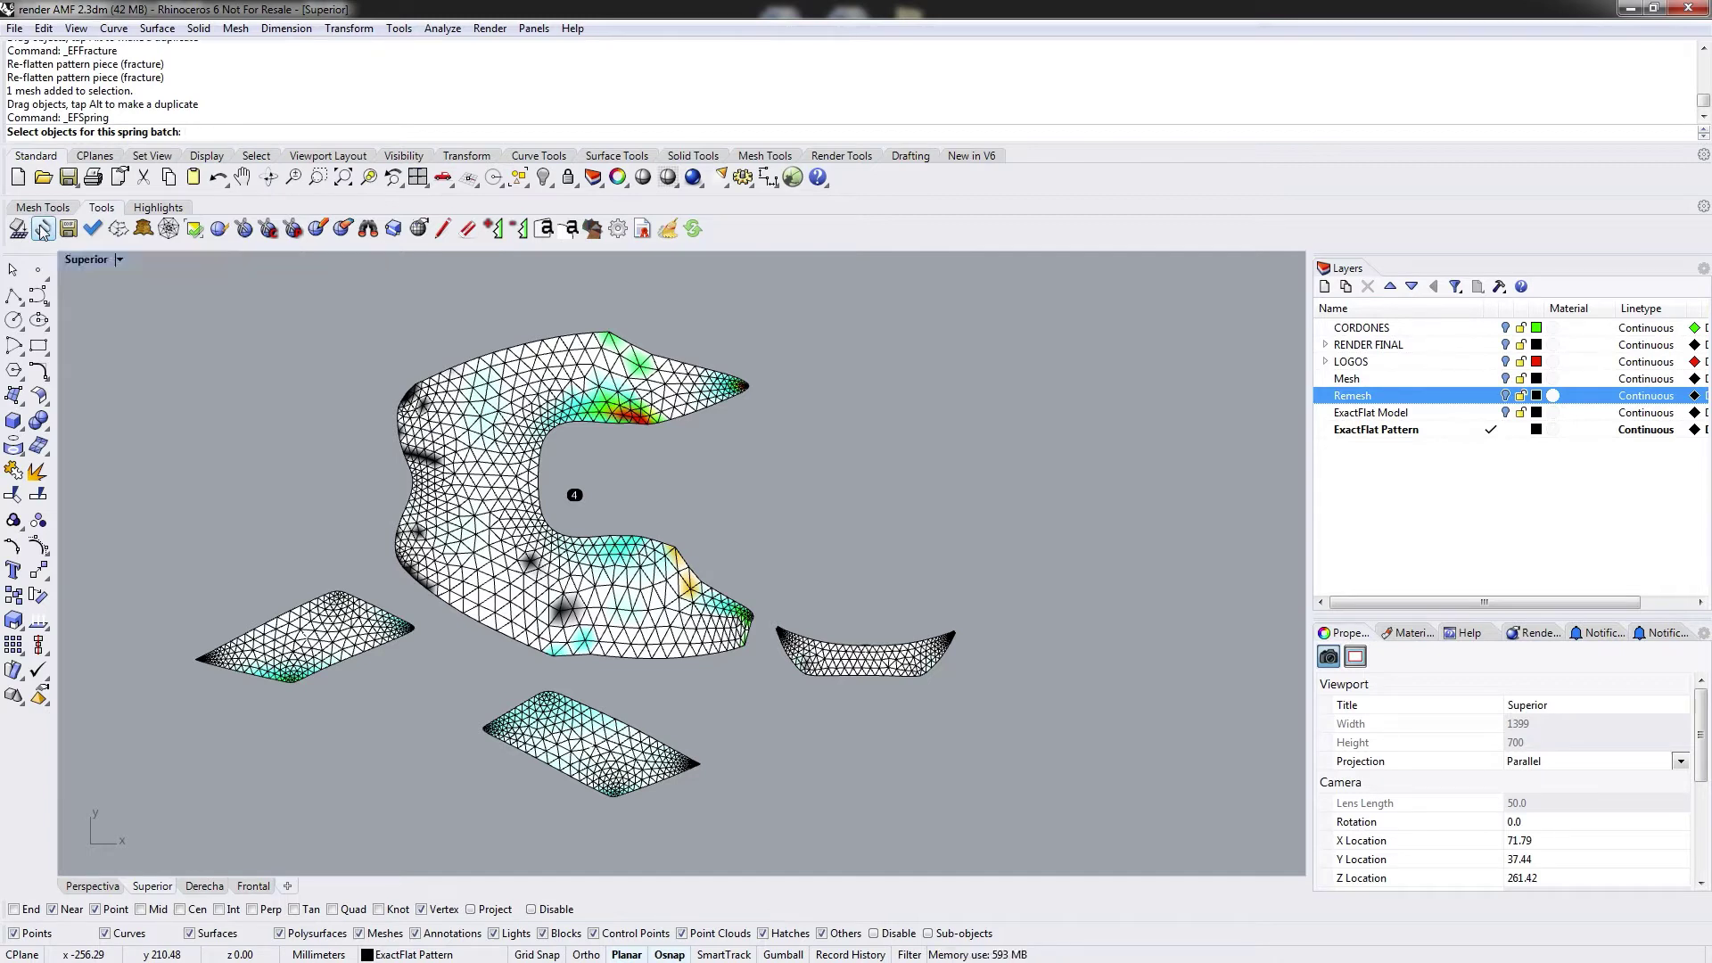
{"action": "left_click", "coordinate": [303, 635]}
{"action": "left_click", "coordinate": [500, 625]}
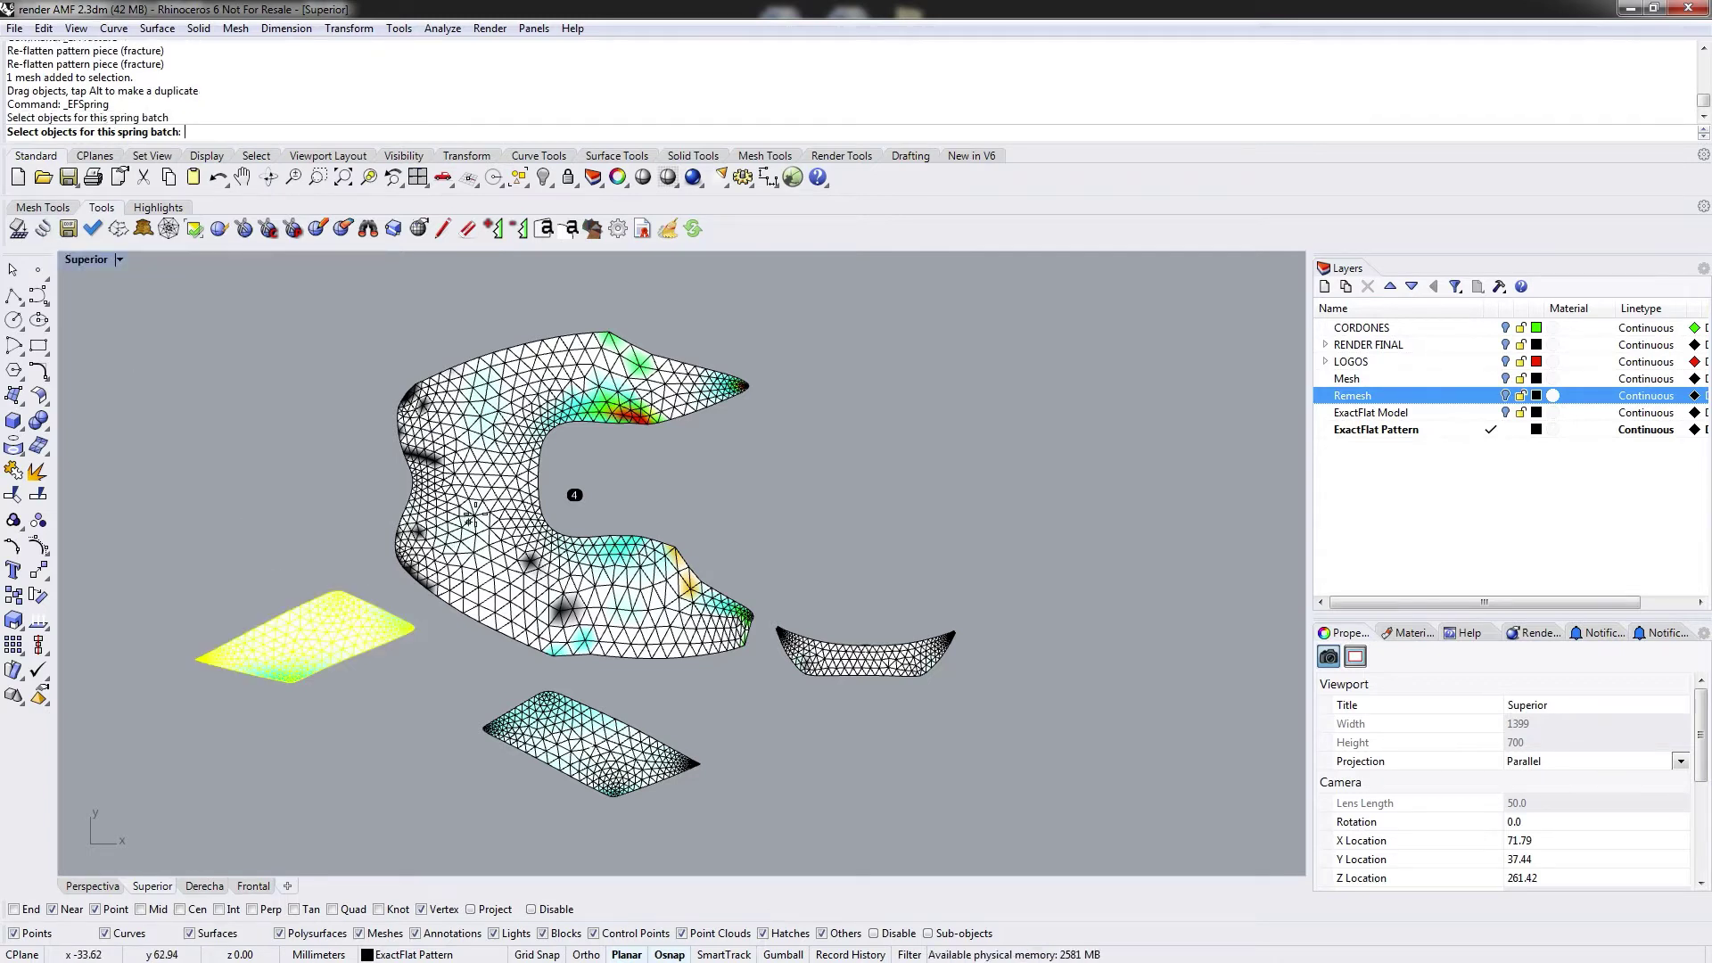
{"action": "left_click", "coordinate": [589, 742]}
{"action": "left_click", "coordinate": [871, 653]}
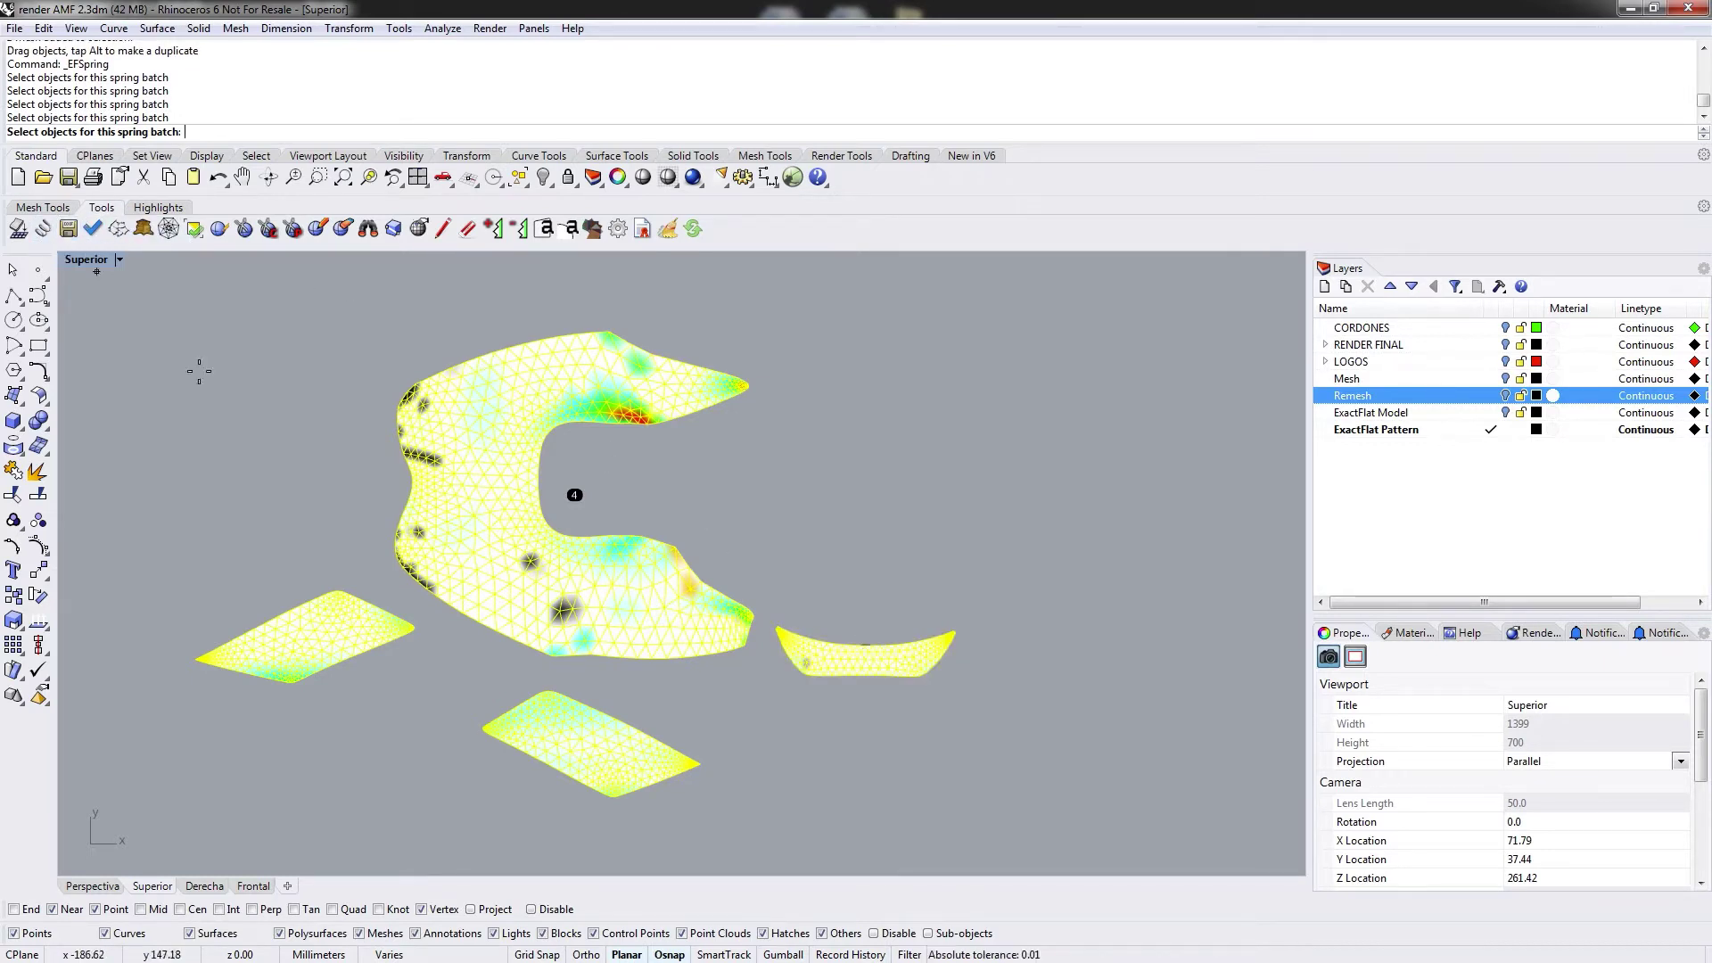
{"action": "key", "text": "Return"}
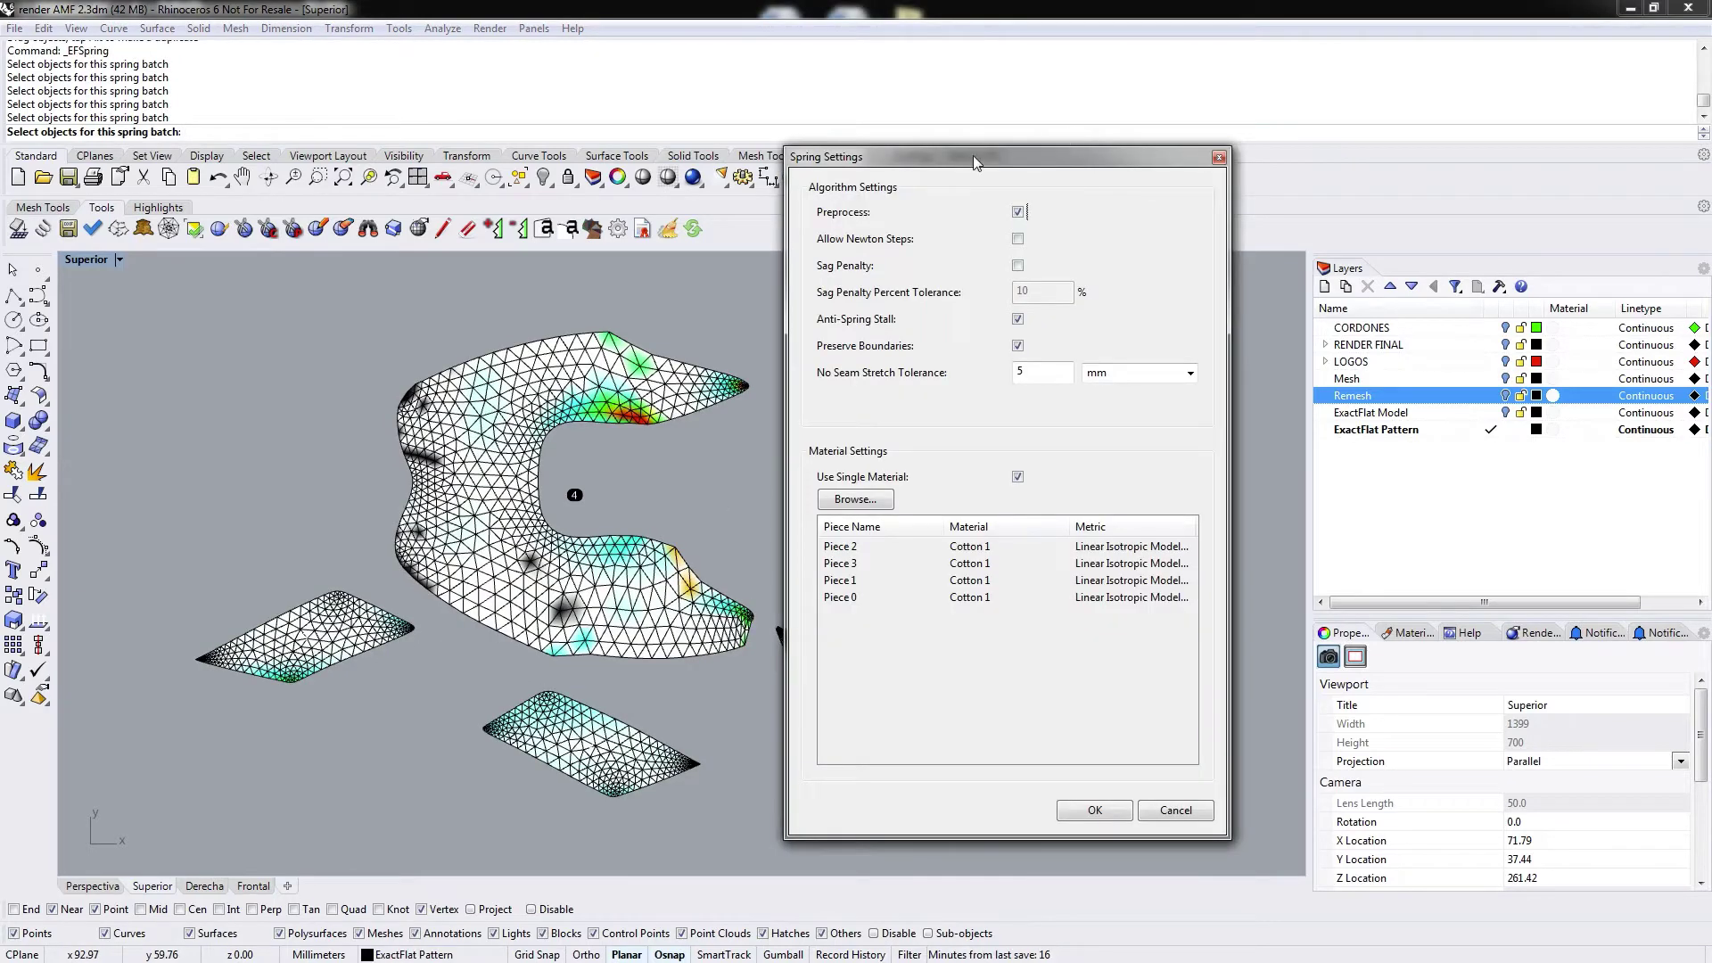
{"action": "left_click_drag", "start_coordinate": [972, 155], "coordinate": [1404, 69]}
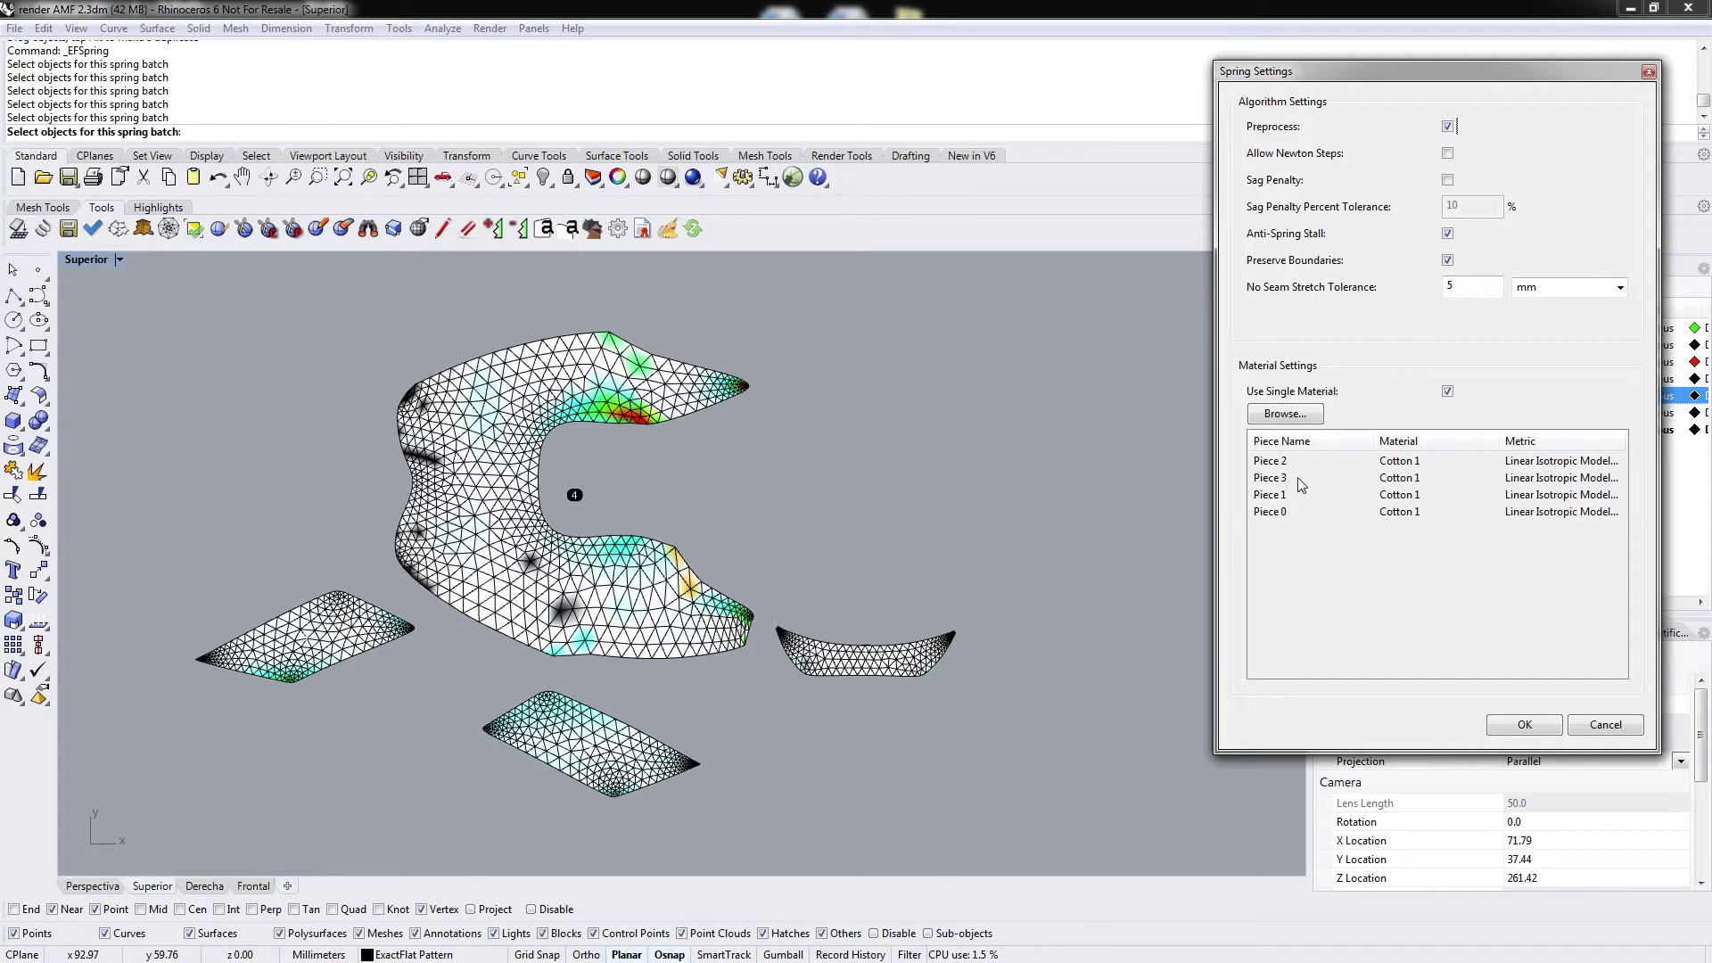
Keep Cotton 1 with the Linear Isotropic Model (fast) and turn off Preserve Boundaries
{"action": "left_click", "coordinate": [1280, 421]}
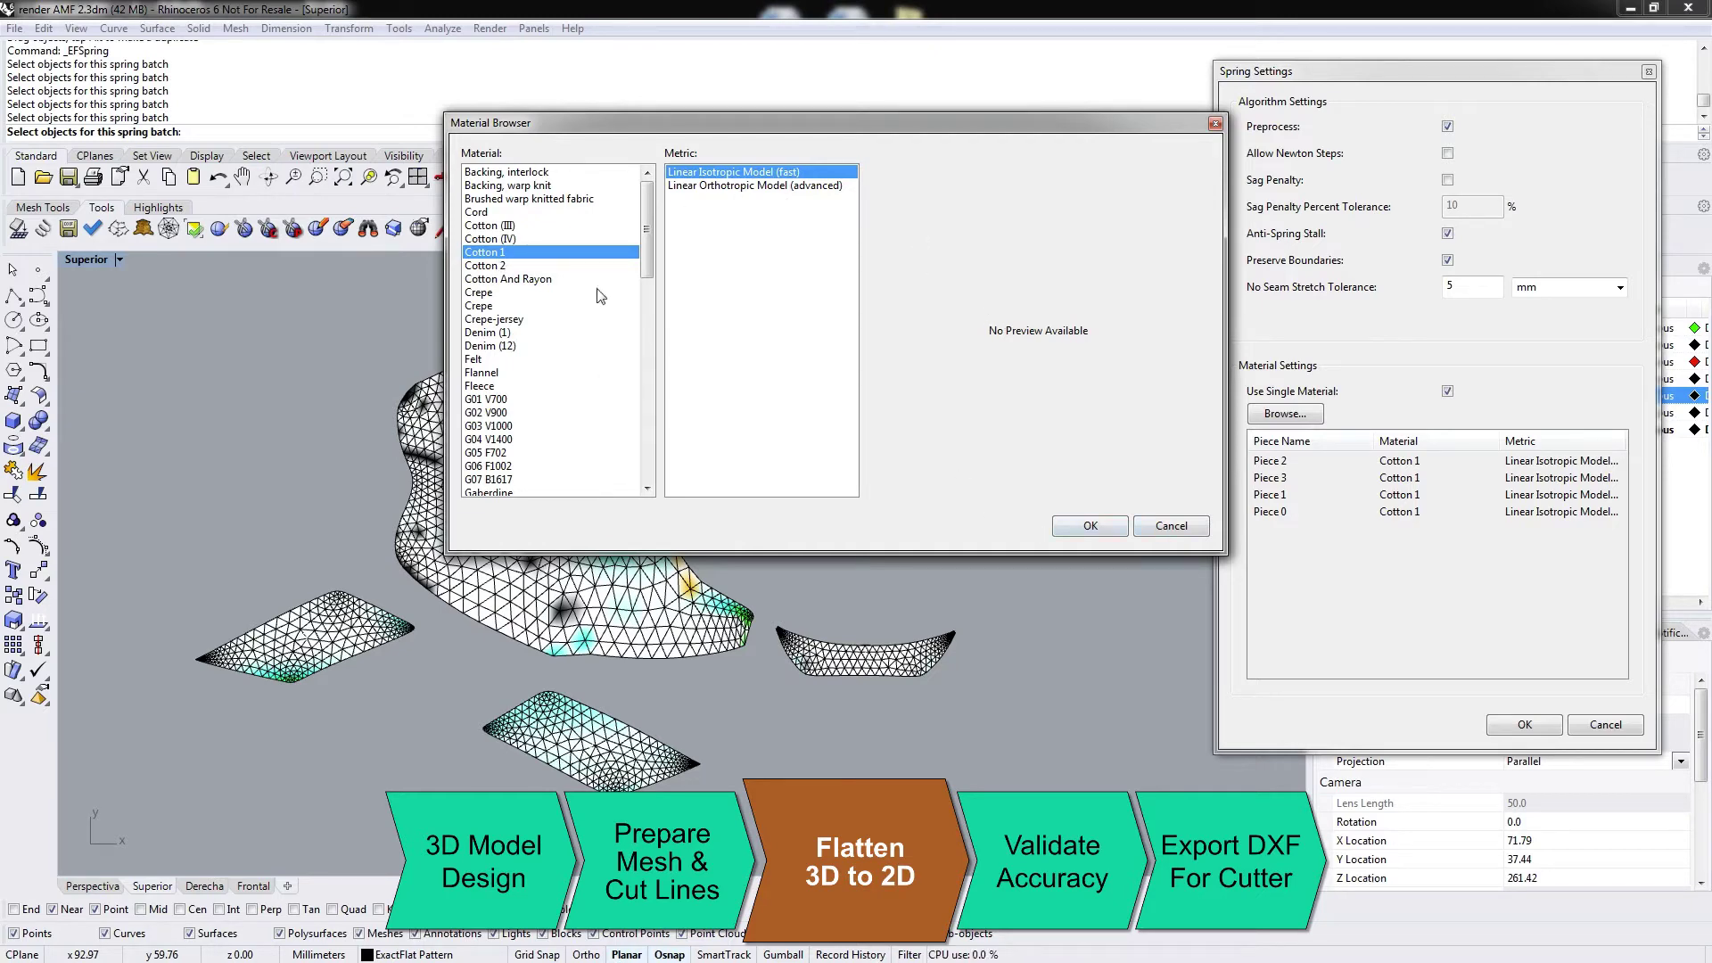
{"action": "left_click", "coordinate": [1088, 528]}
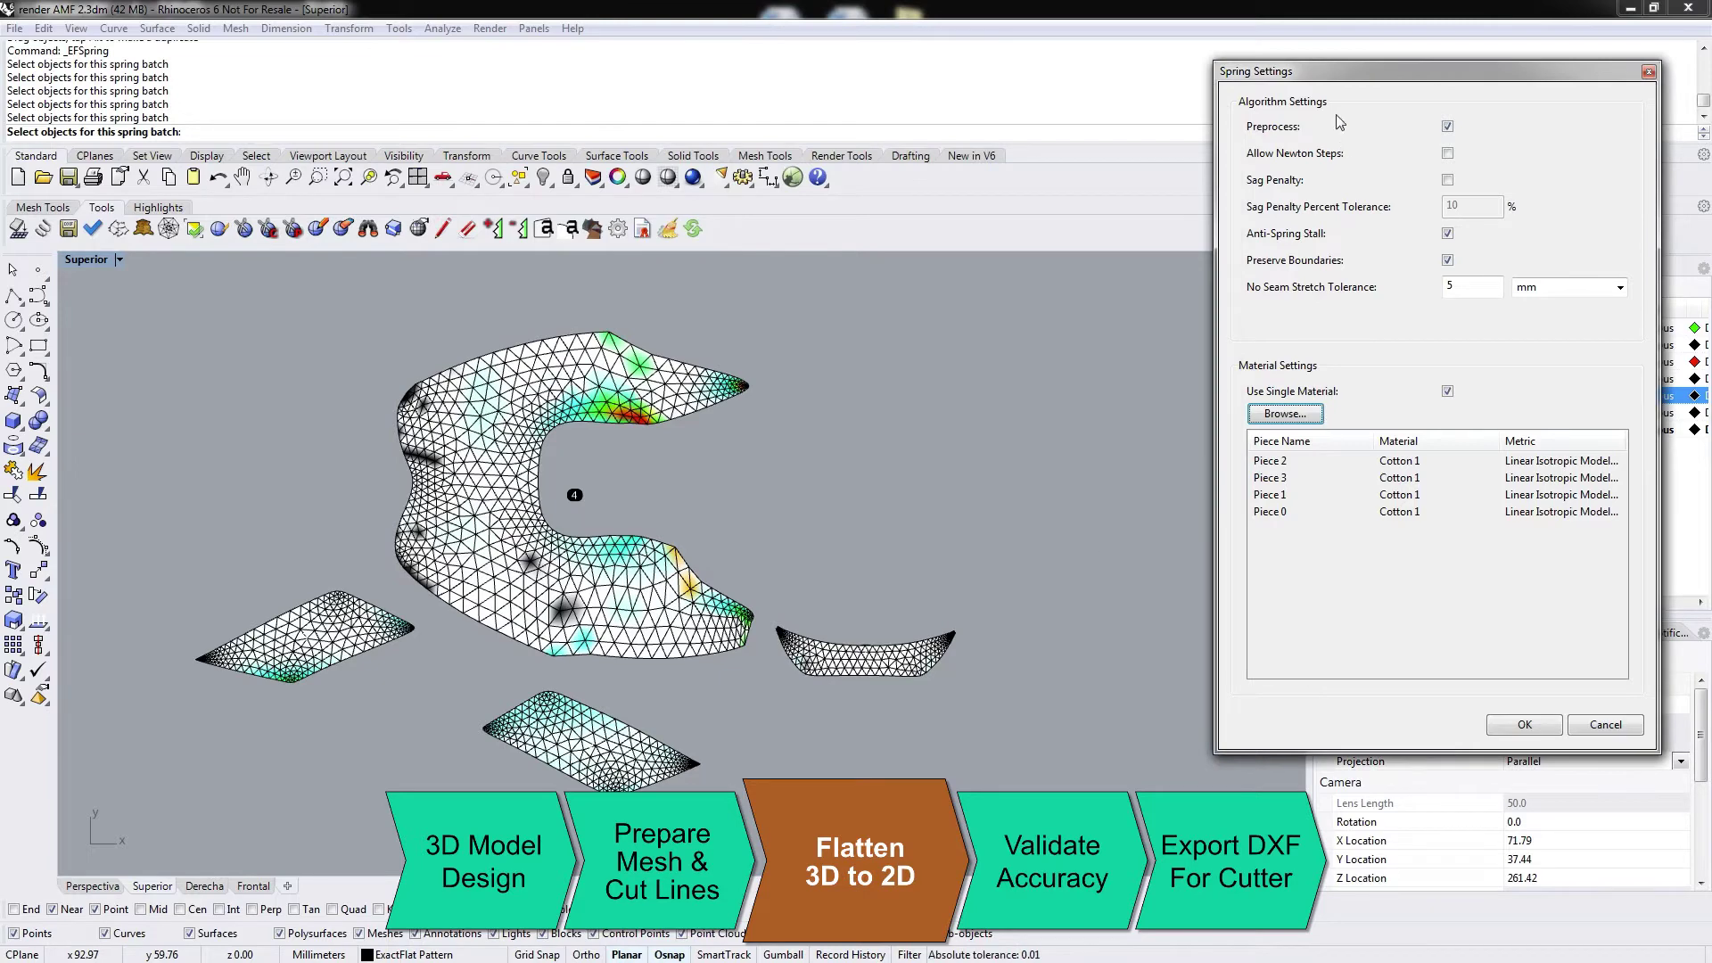
{"action": "left_click_drag", "start_coordinate": [1351, 80], "coordinate": [1284, 95]}
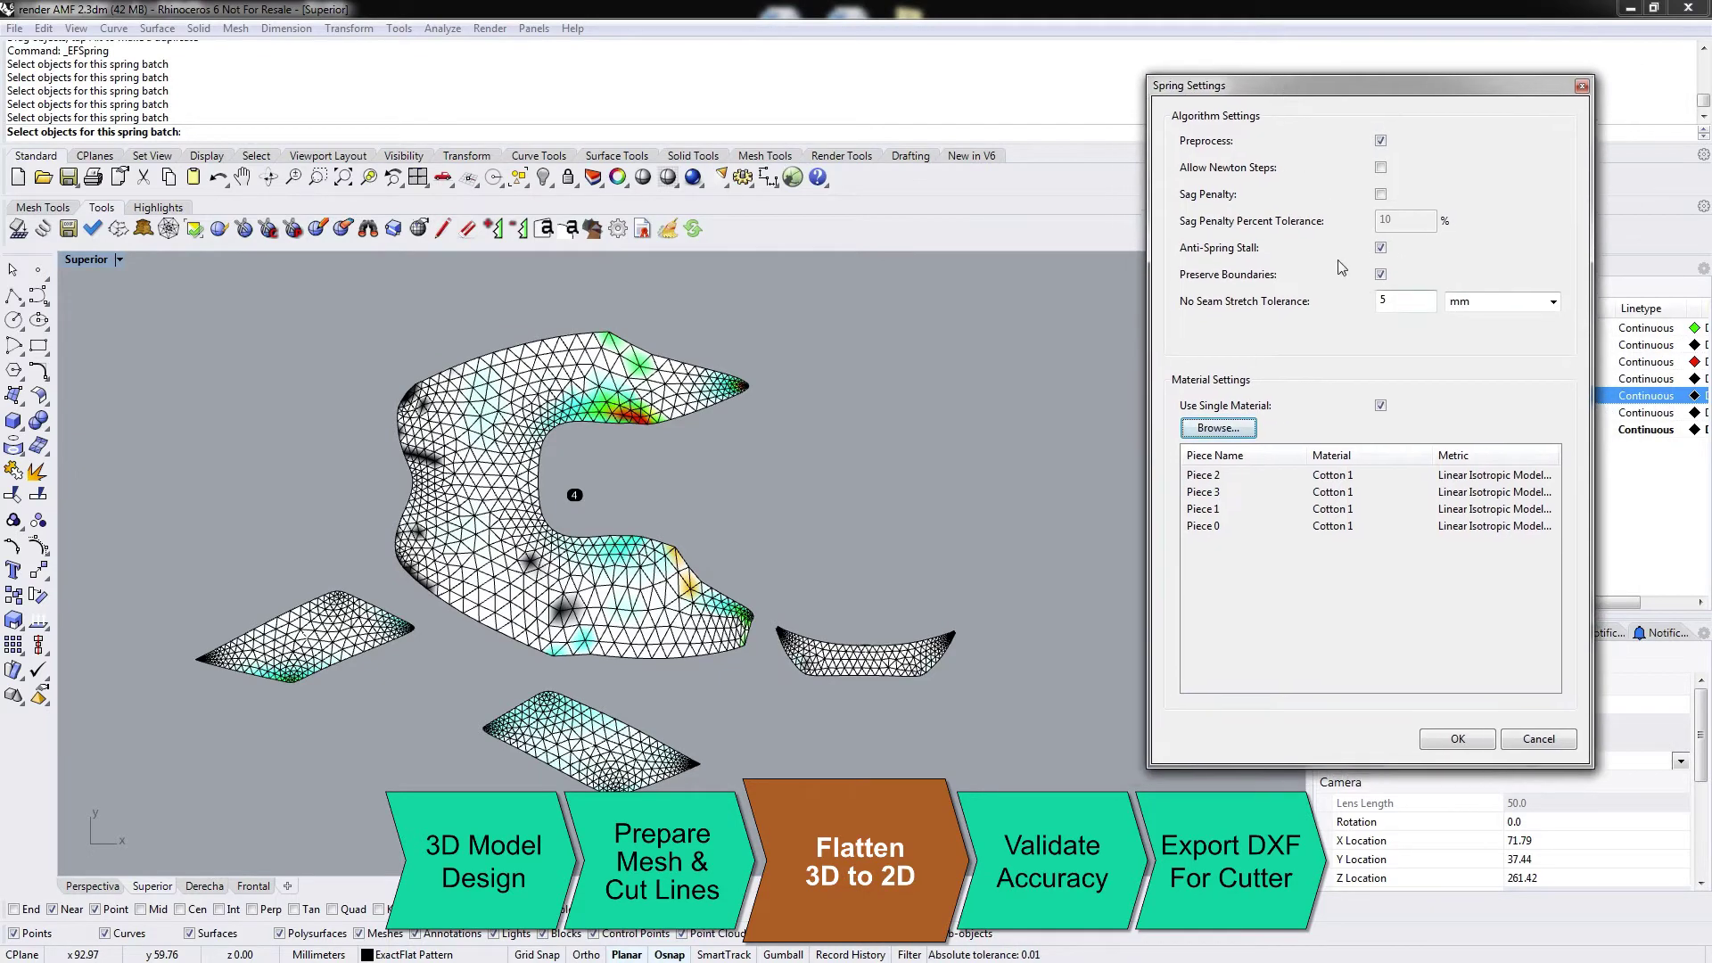
{"action": "left_click", "coordinate": [1381, 275]}
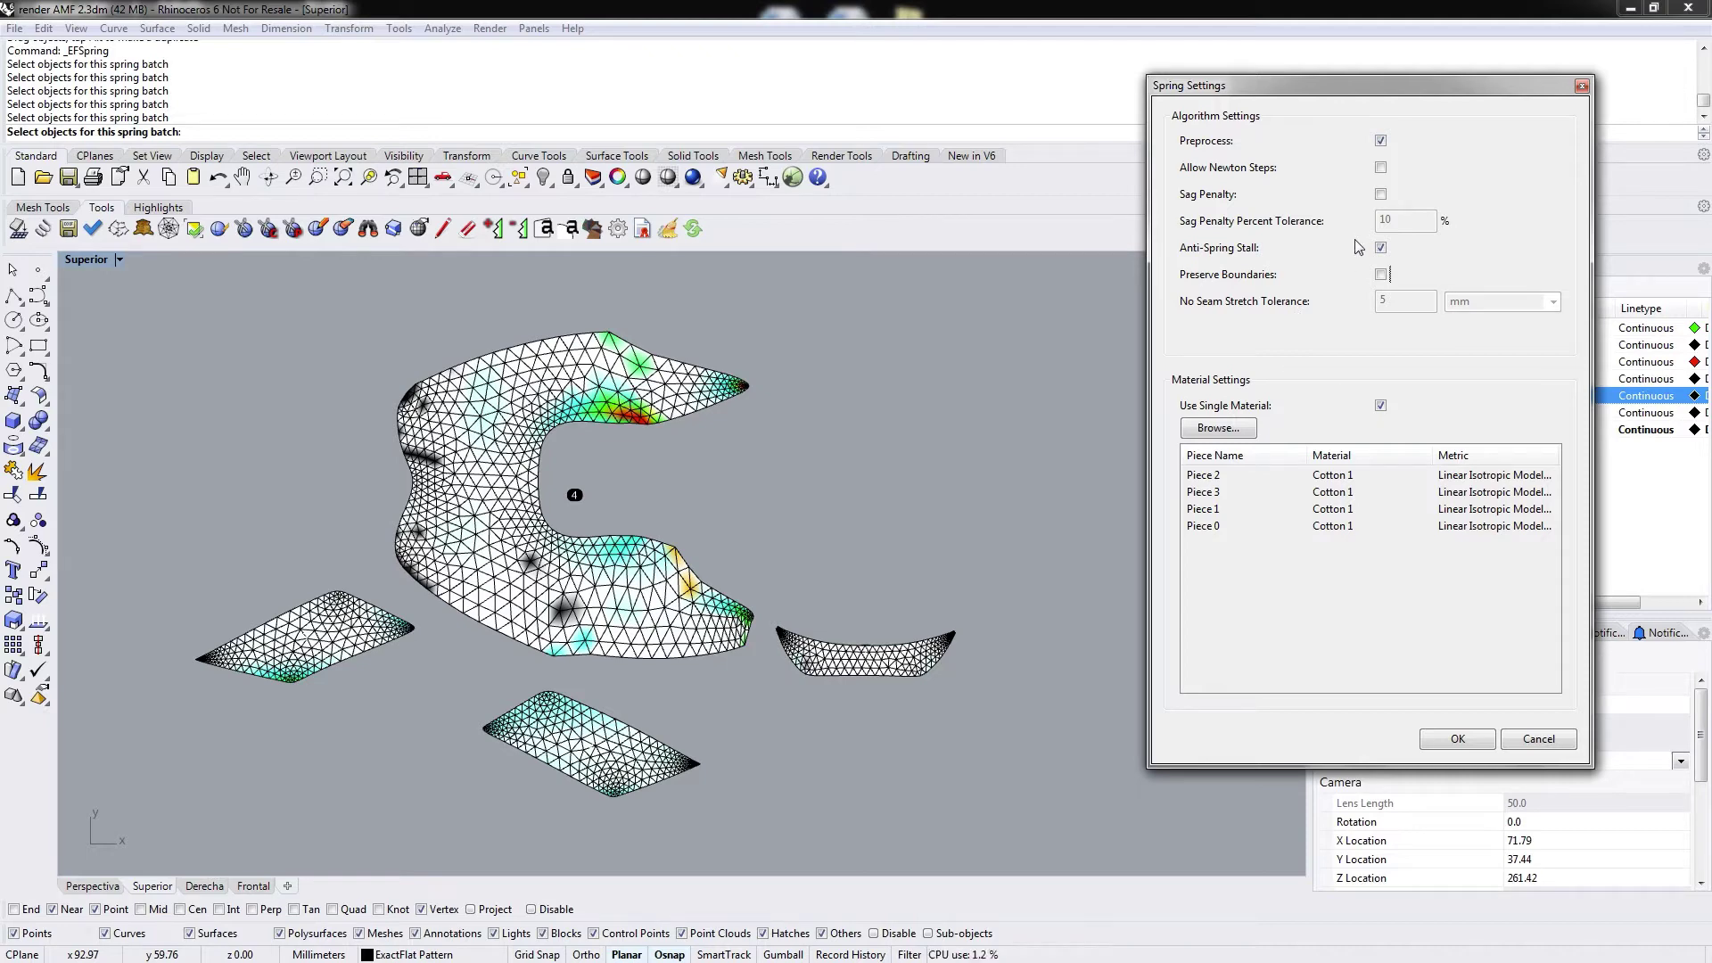
Run the spring optimisation and move the Spring Status window aside to watch the pieces
{"action": "left_click", "coordinate": [1458, 740]}
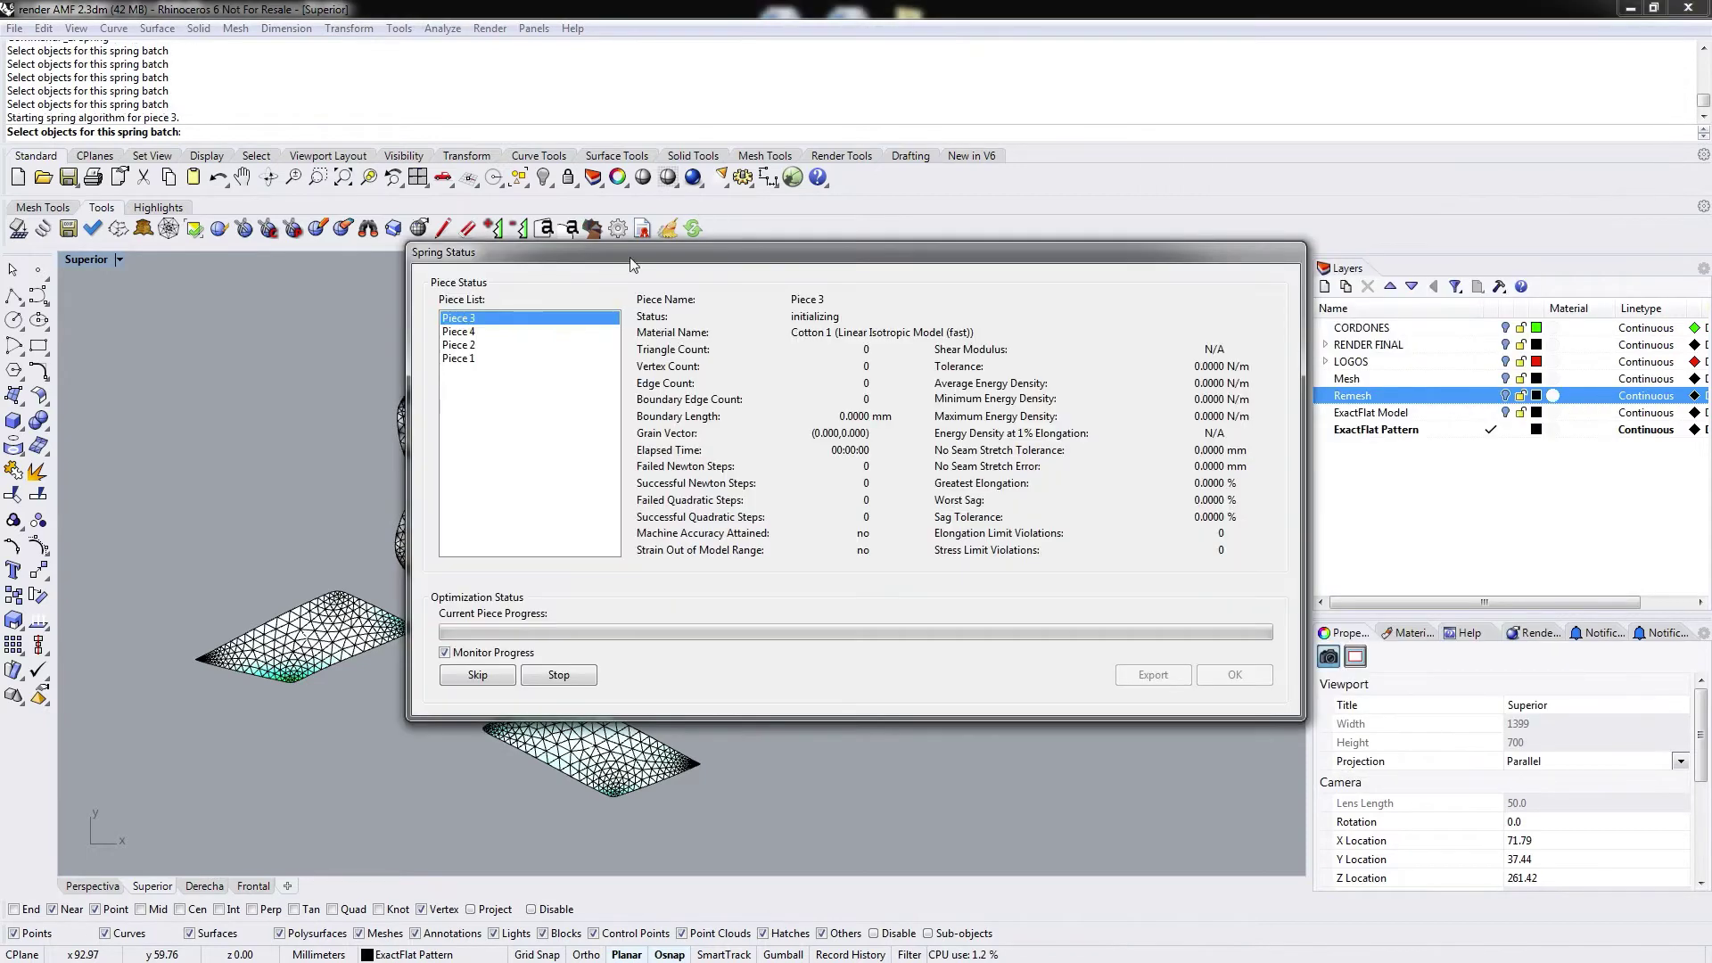
{"action": "left_click_drag", "start_coordinate": [631, 264], "coordinate": [1008, 51]}
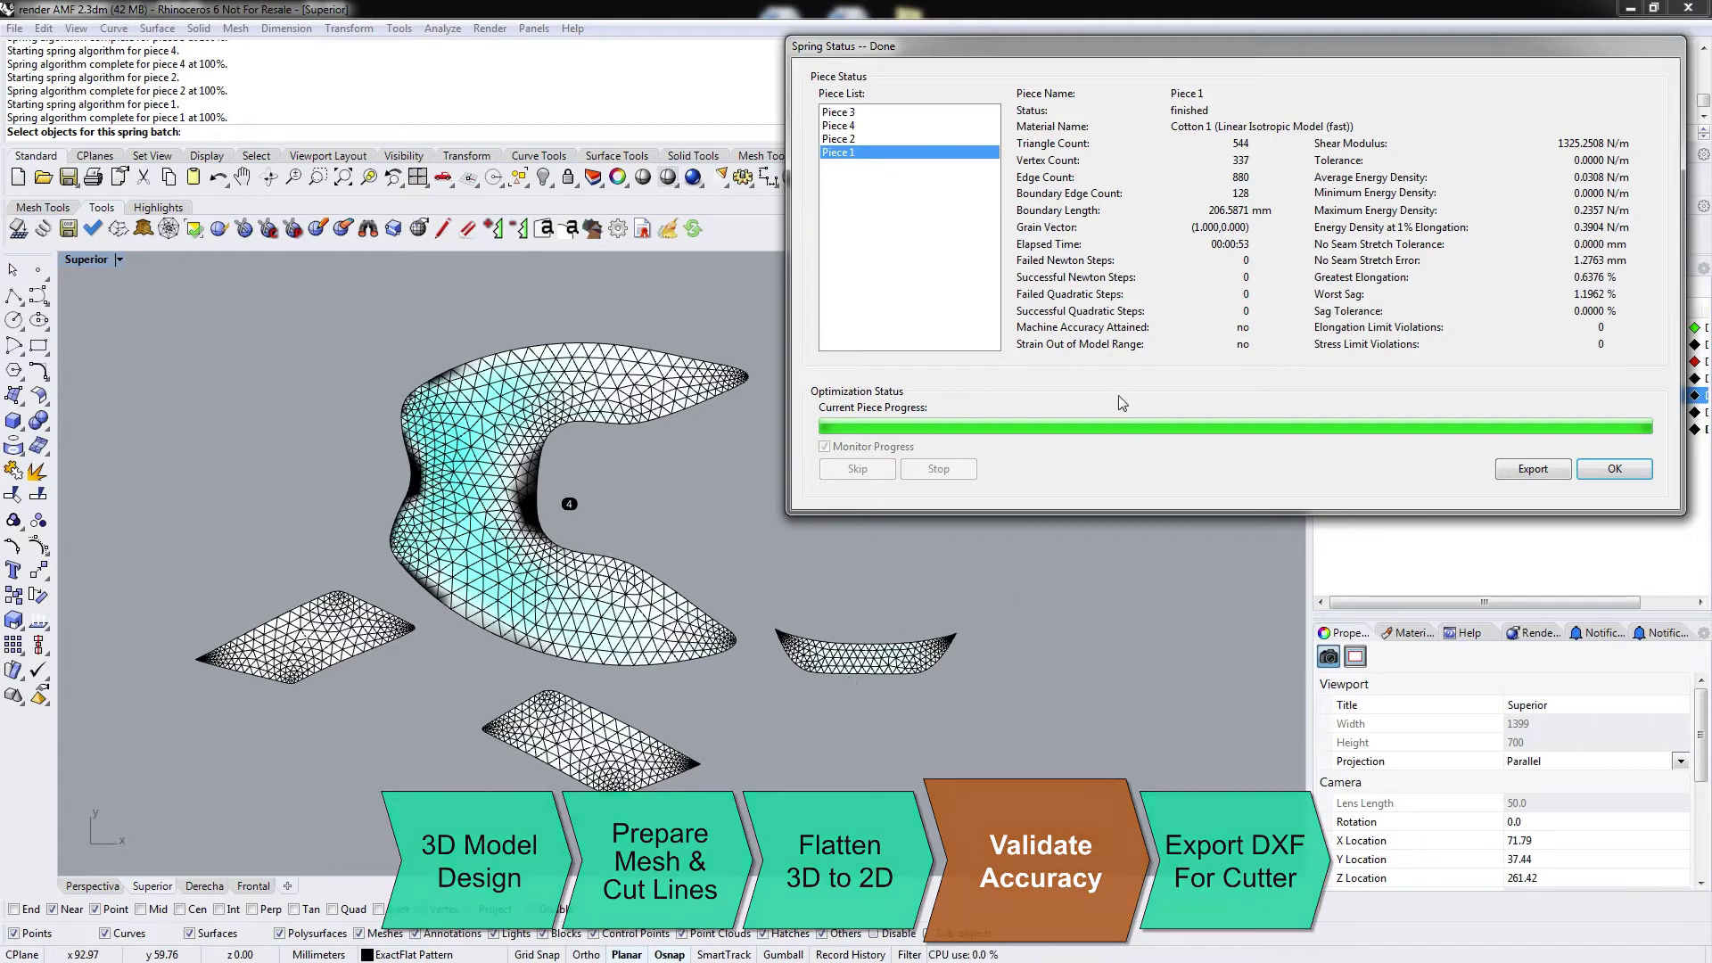
Close the spring results and drag the C-shaped, parallelogram and bowl-shaped pieces into a compact layout
{"action": "left_click", "coordinate": [1615, 469]}
{"action": "left_click_drag", "start_coordinate": [482, 457], "coordinate": [236, 570]}
{"action": "left_click_drag", "start_coordinate": [373, 624], "coordinate": [716, 462]}
{"action": "left_click_drag", "start_coordinate": [615, 752], "coordinate": [664, 760]}
{"action": "left_click_drag", "start_coordinate": [849, 657], "coordinate": [733, 634]}
{"action": "left_click", "coordinate": [810, 542]}
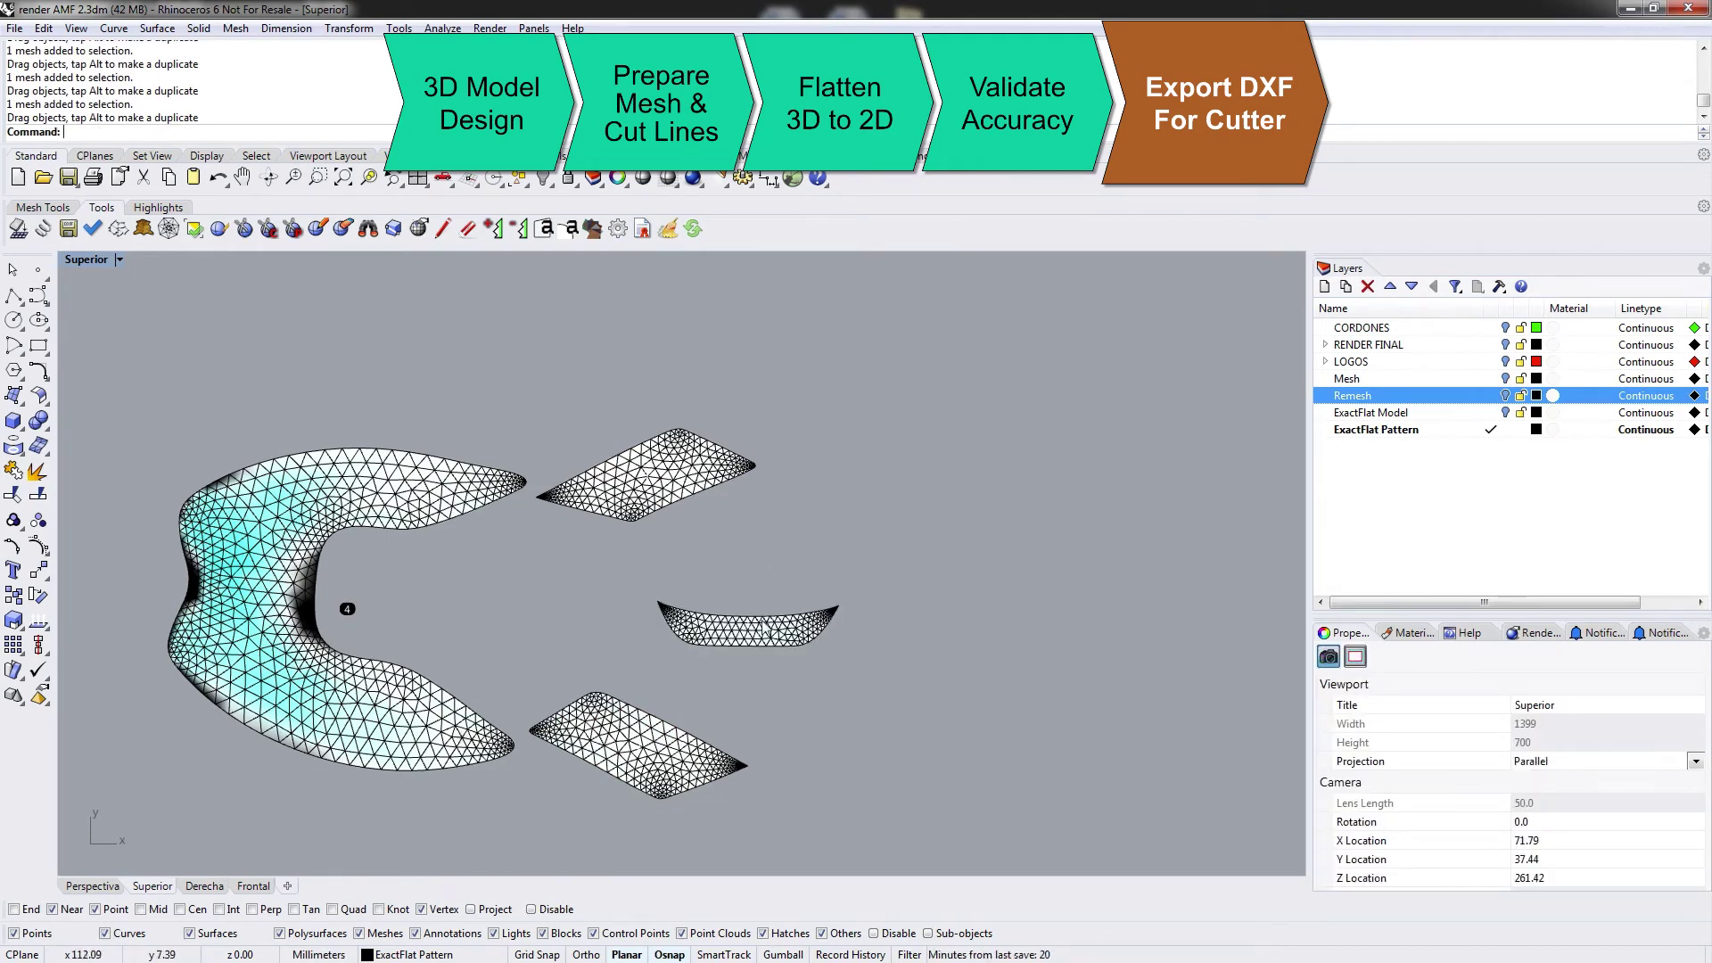
{"action": "mouse_move", "coordinate": [740, 624]}
{"action": "left_mouse_down"}
{"action": "mouse_move", "coordinate": [733, 584]}
{"action": "mouse_move", "coordinate": [733, 620]}
{"action": "left_mouse_up"}
Rotate the bowl-shaped piece 90° upright with Ortho and place it beside the C shape
{"action": "left_click", "coordinate": [780, 626]}
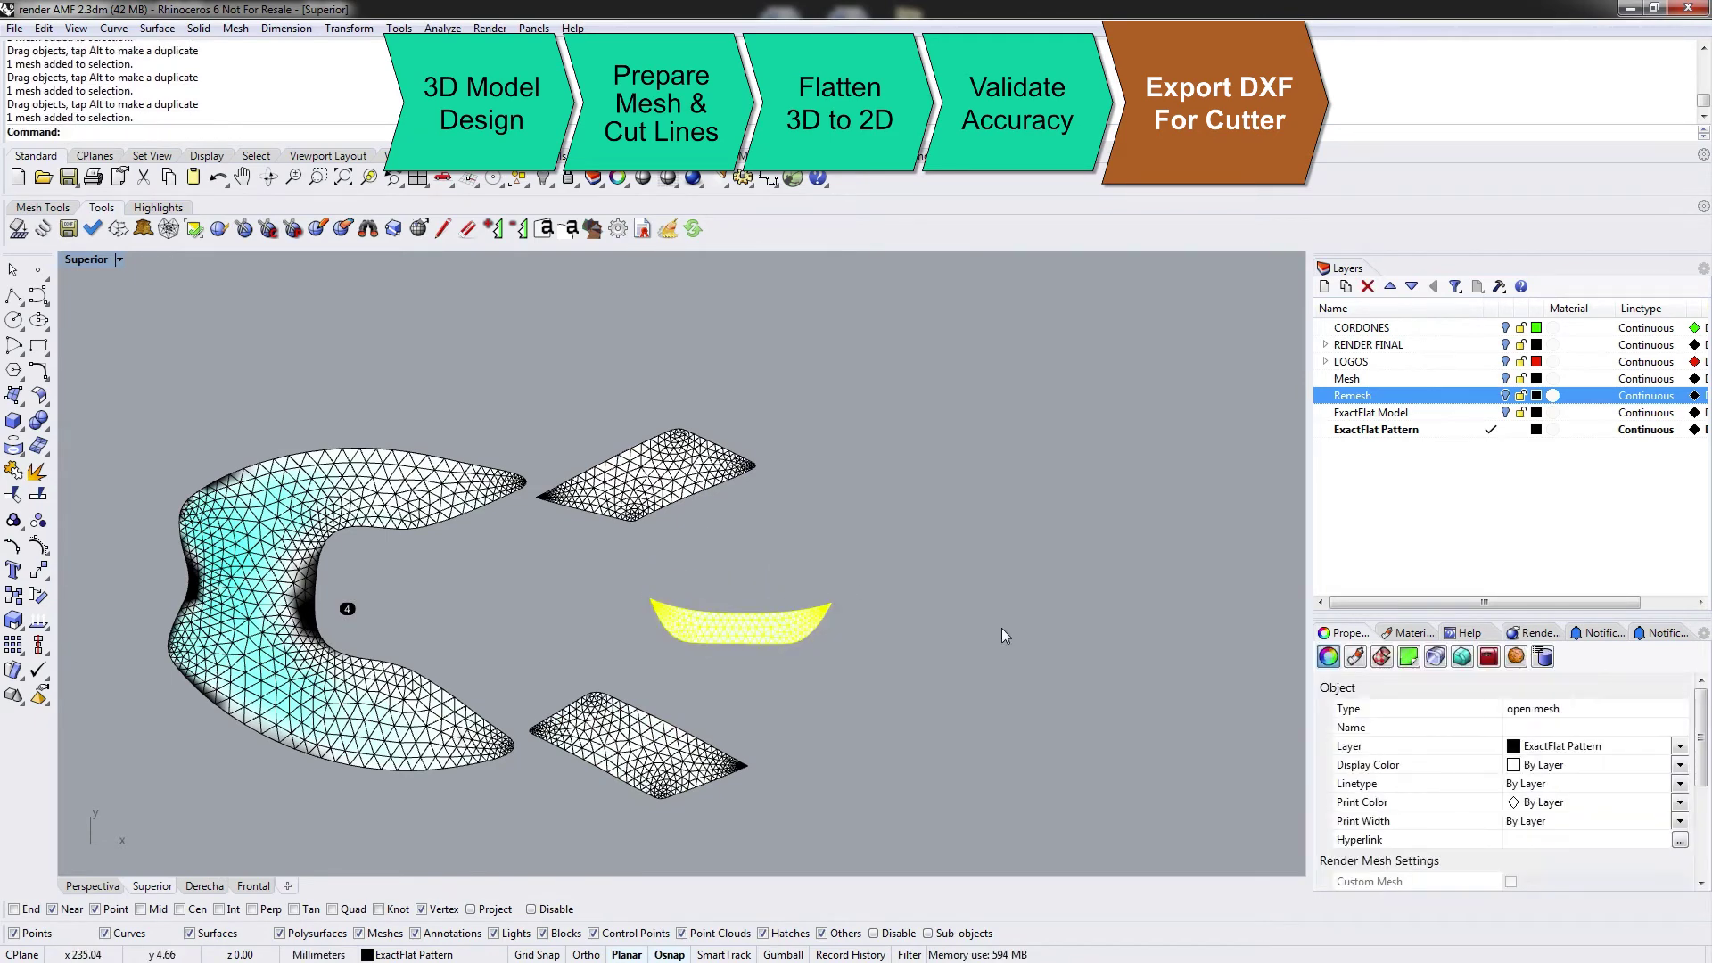
{"action": "type", "text": "rotate"}
{"action": "key", "text": "Return"}
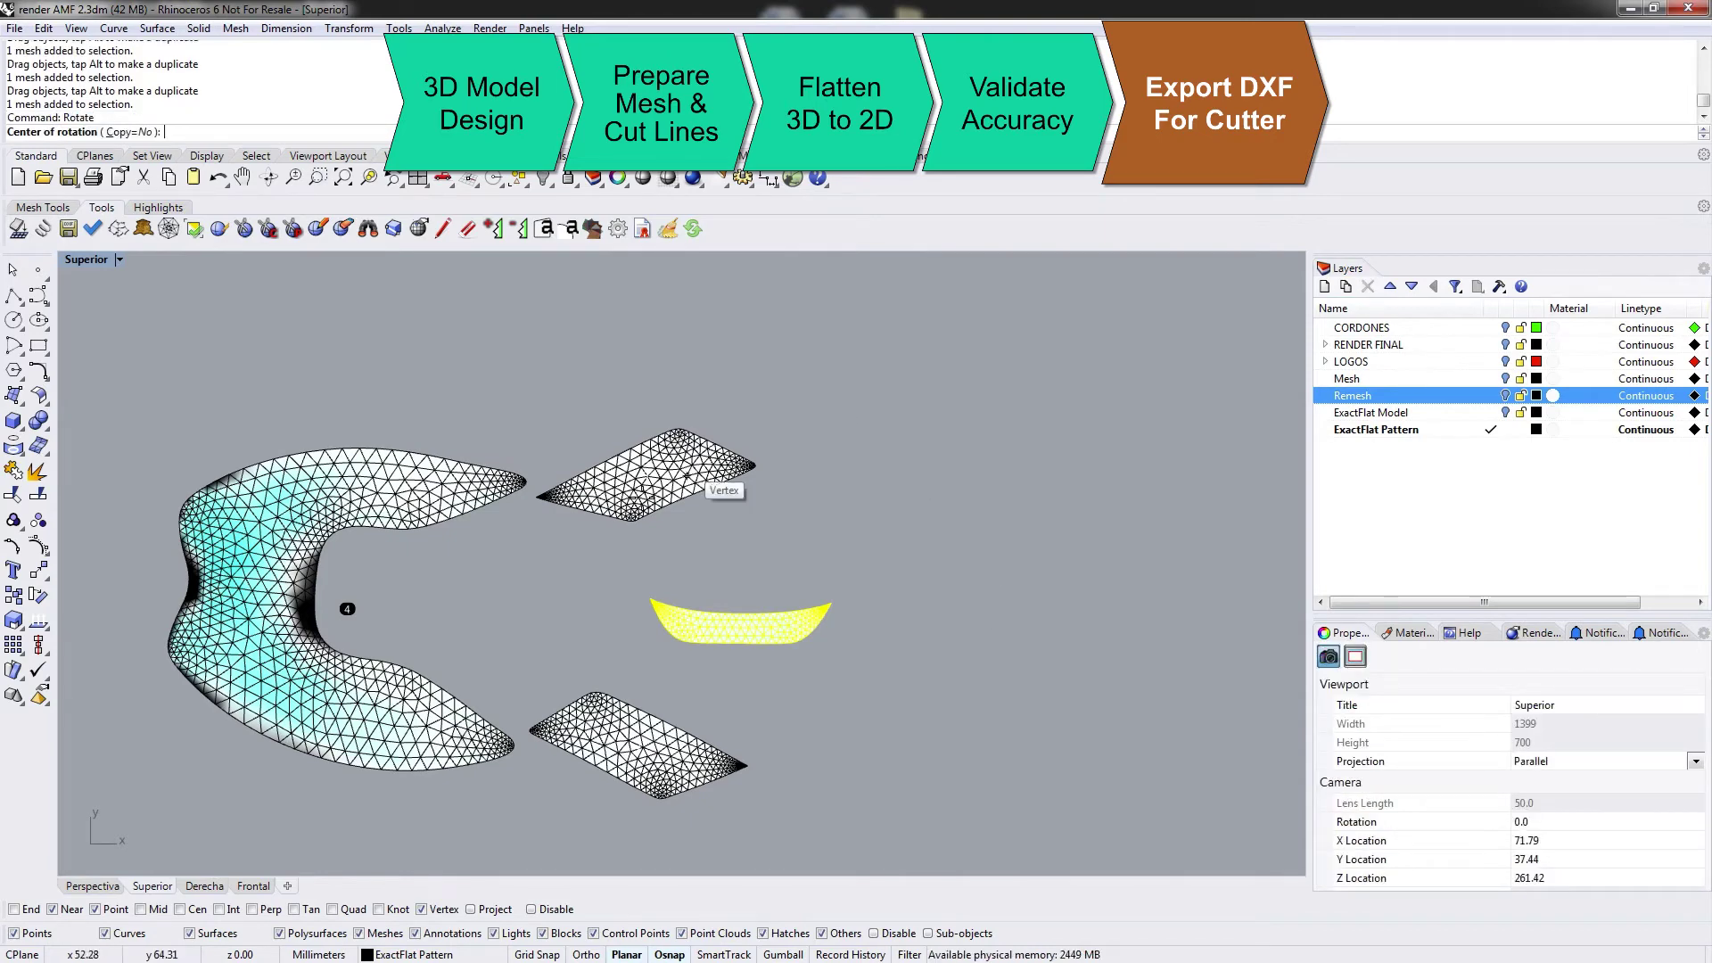
{"action": "left_click", "coordinate": [661, 604]}
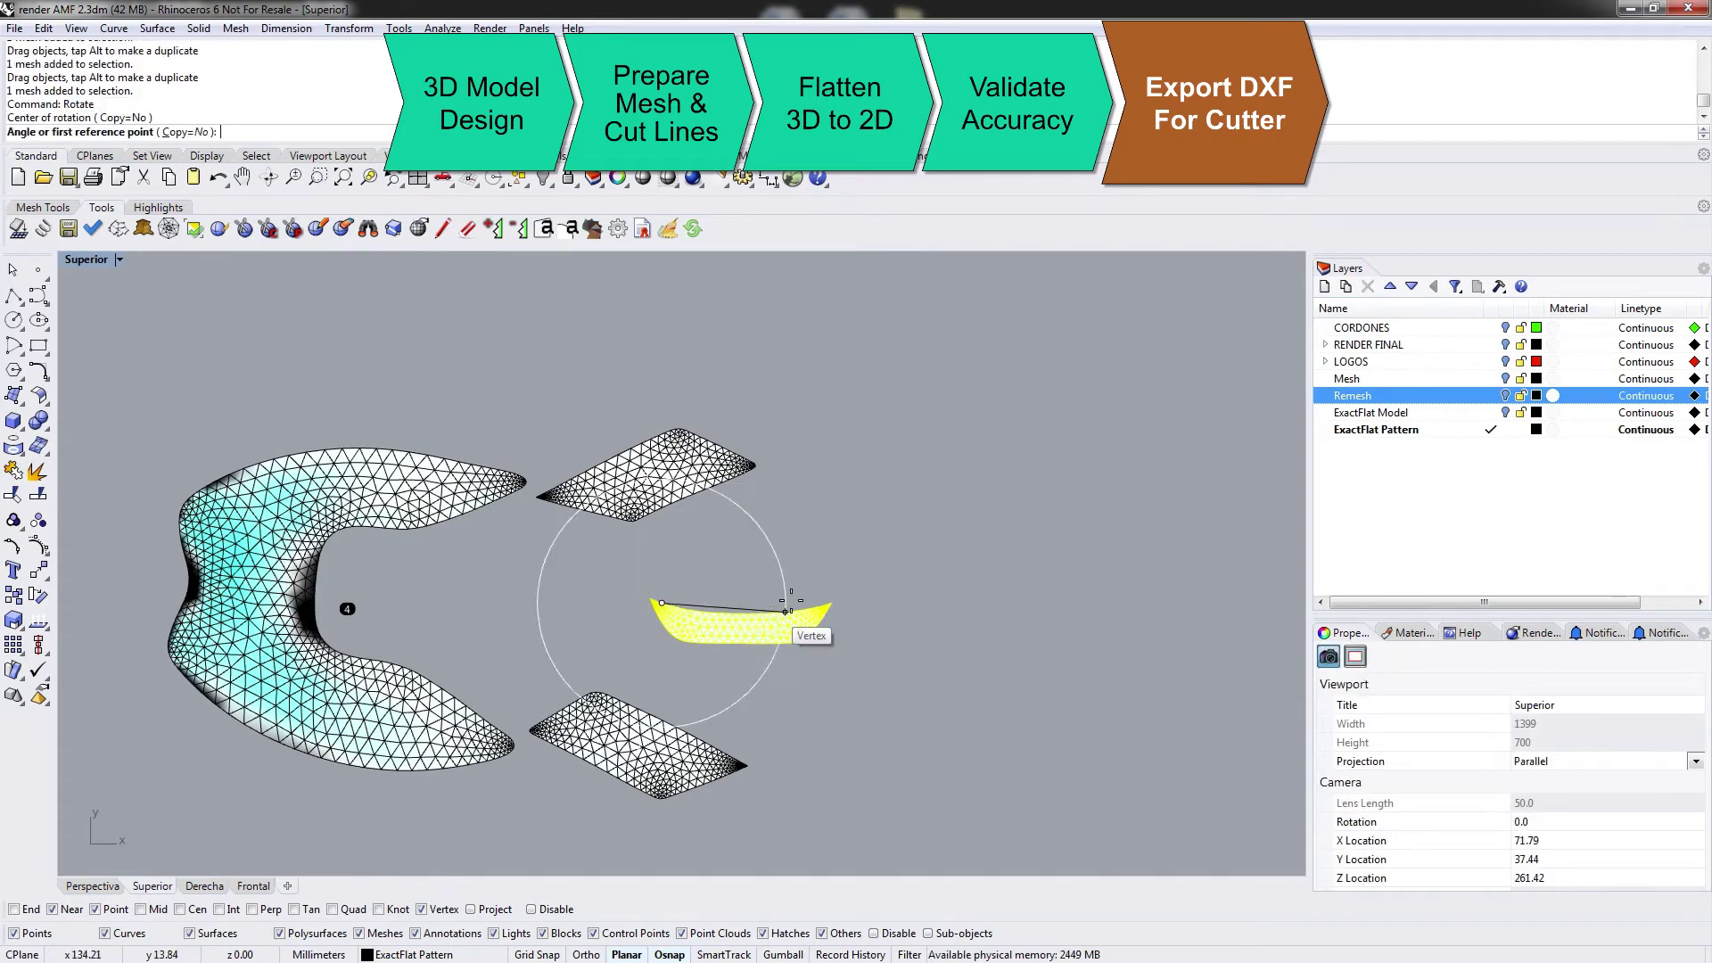
{"action": "left_click", "coordinate": [824, 605]}
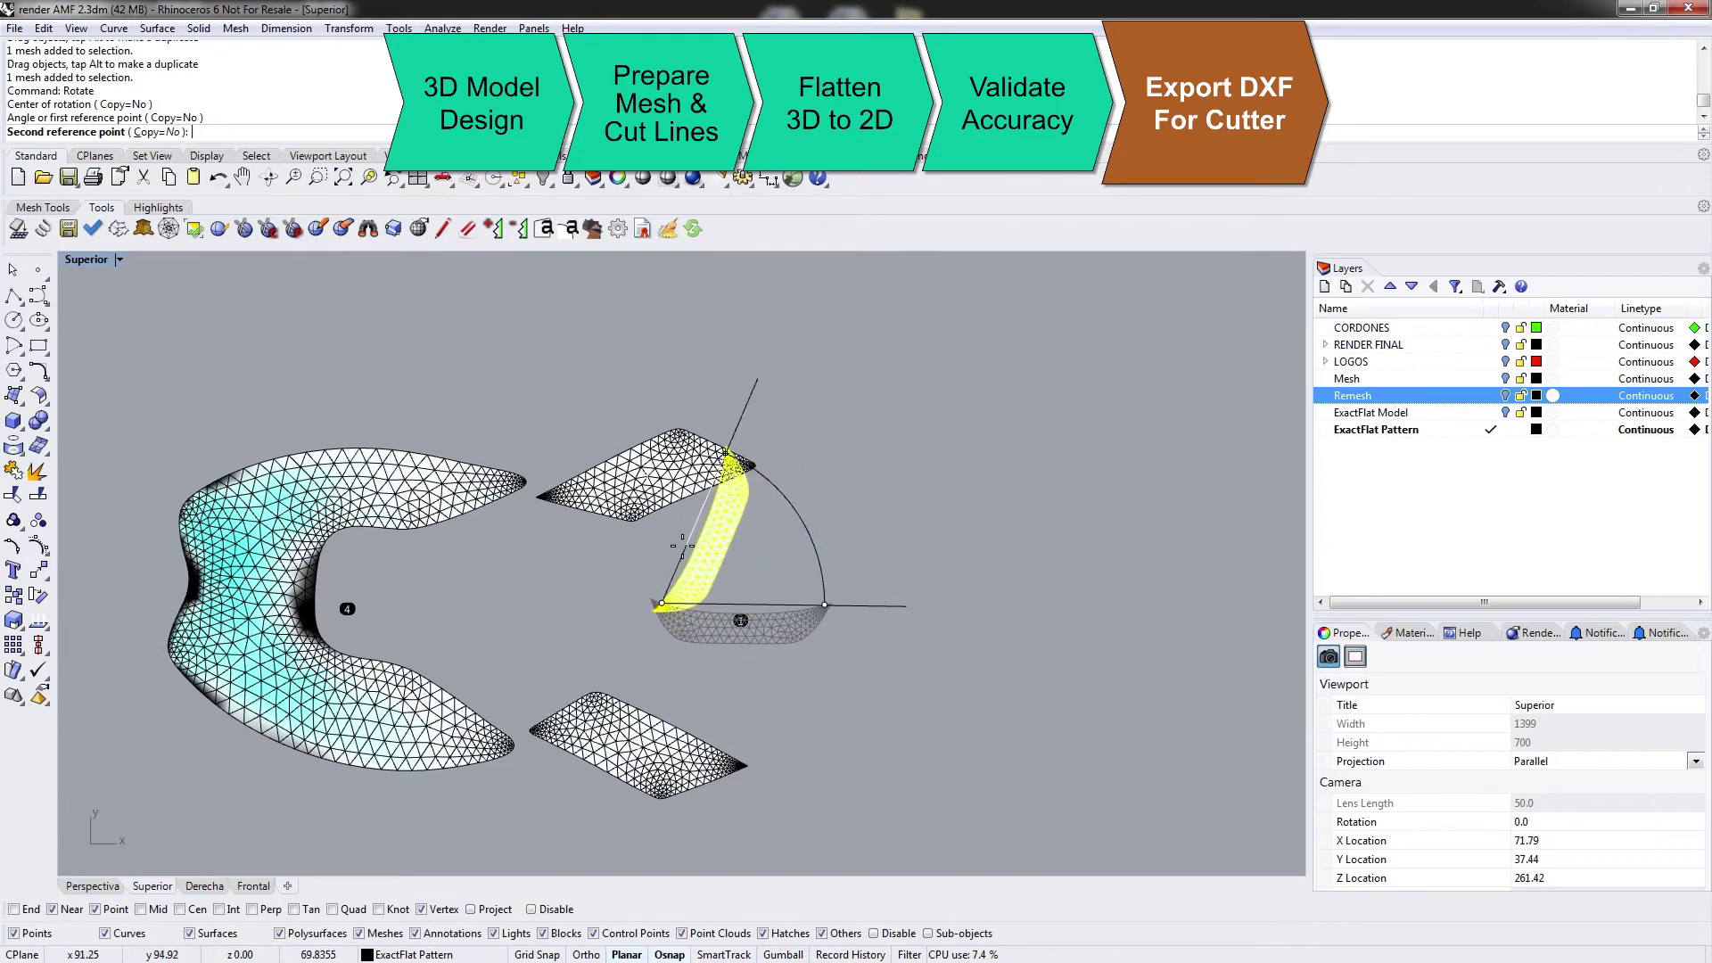
{"action": "key", "text": "F8"}
{"action": "left_click", "coordinate": [611, 346]}
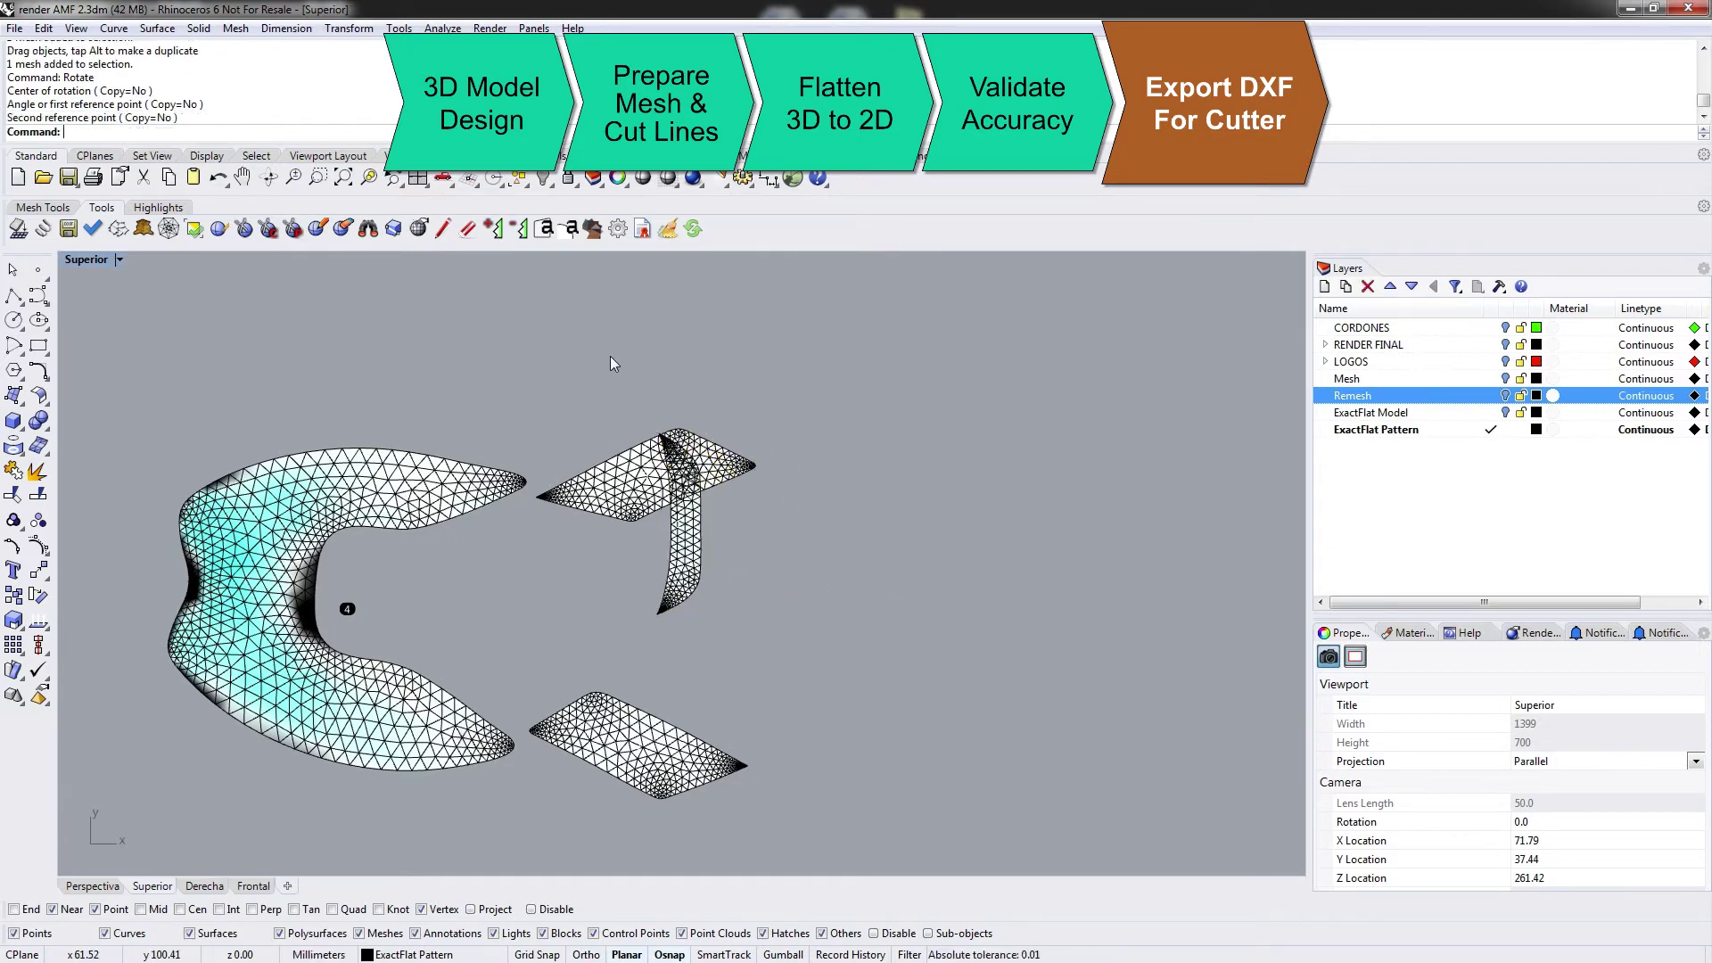
{"action": "left_click_drag", "start_coordinate": [680, 524], "coordinate": [752, 617]}
{"action": "left_click", "coordinate": [645, 547]}
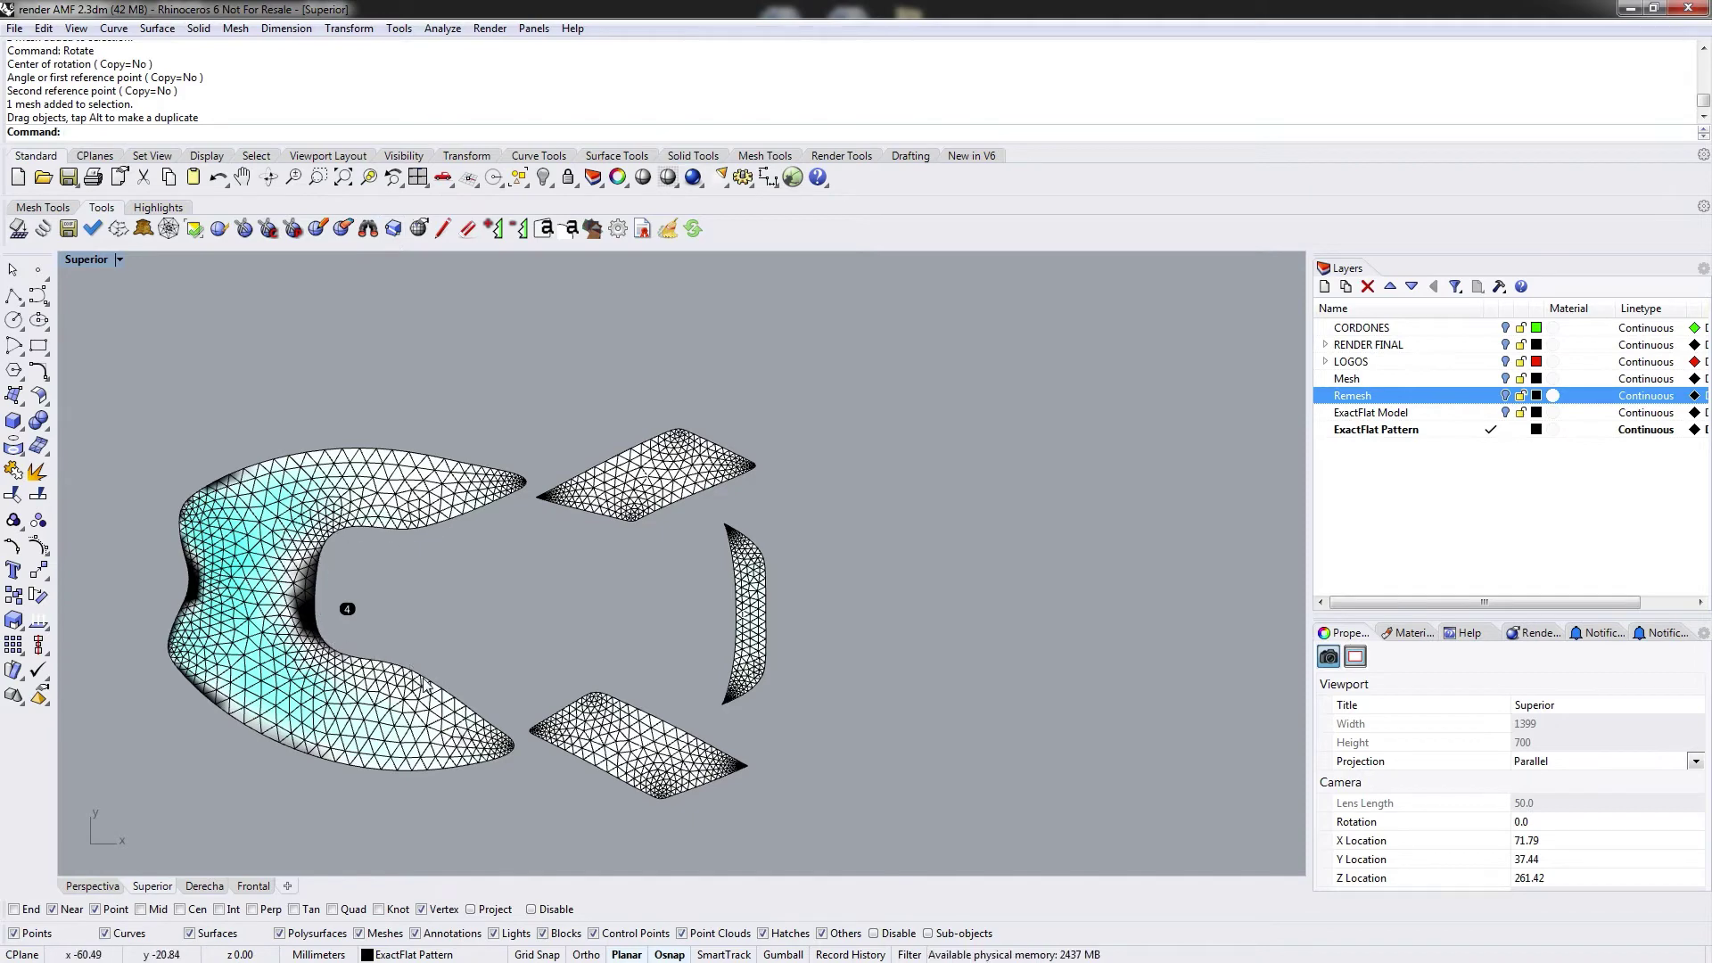
{"action": "left_click", "coordinate": [1505, 413]}
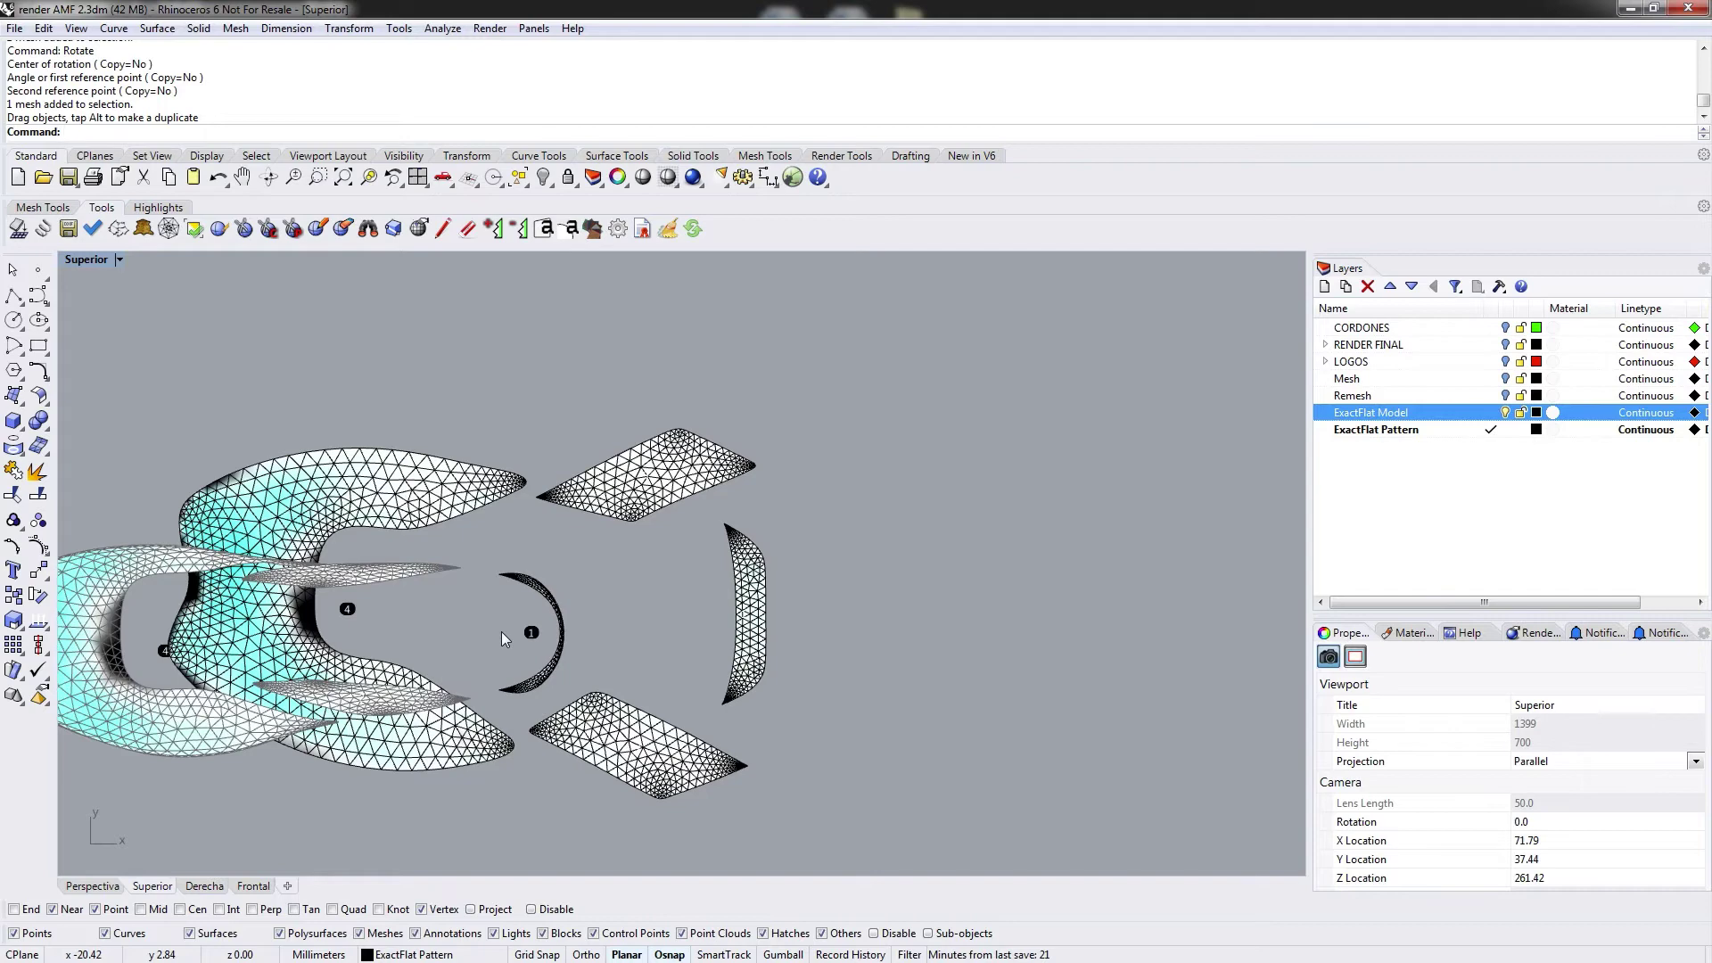
{"action": "left_click", "coordinate": [1504, 413]}
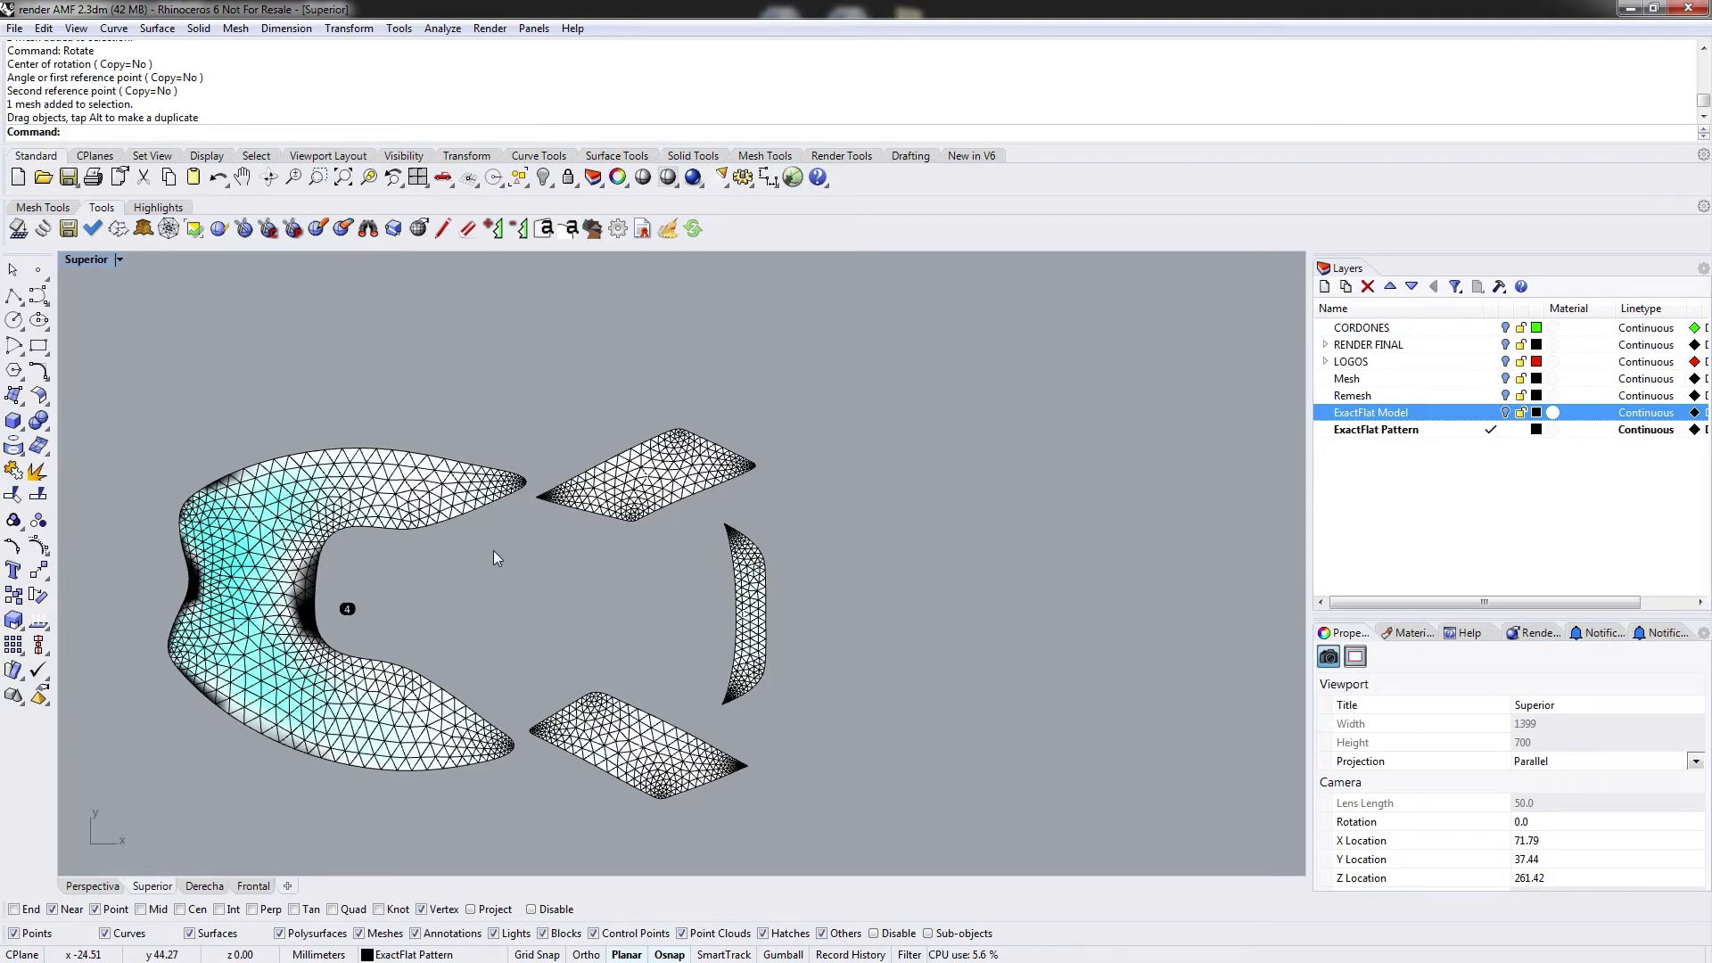
{"action": "left_click", "coordinate": [650, 490]}
{"action": "left_click_drag", "start_coordinate": [650, 497], "coordinate": [648, 502]}
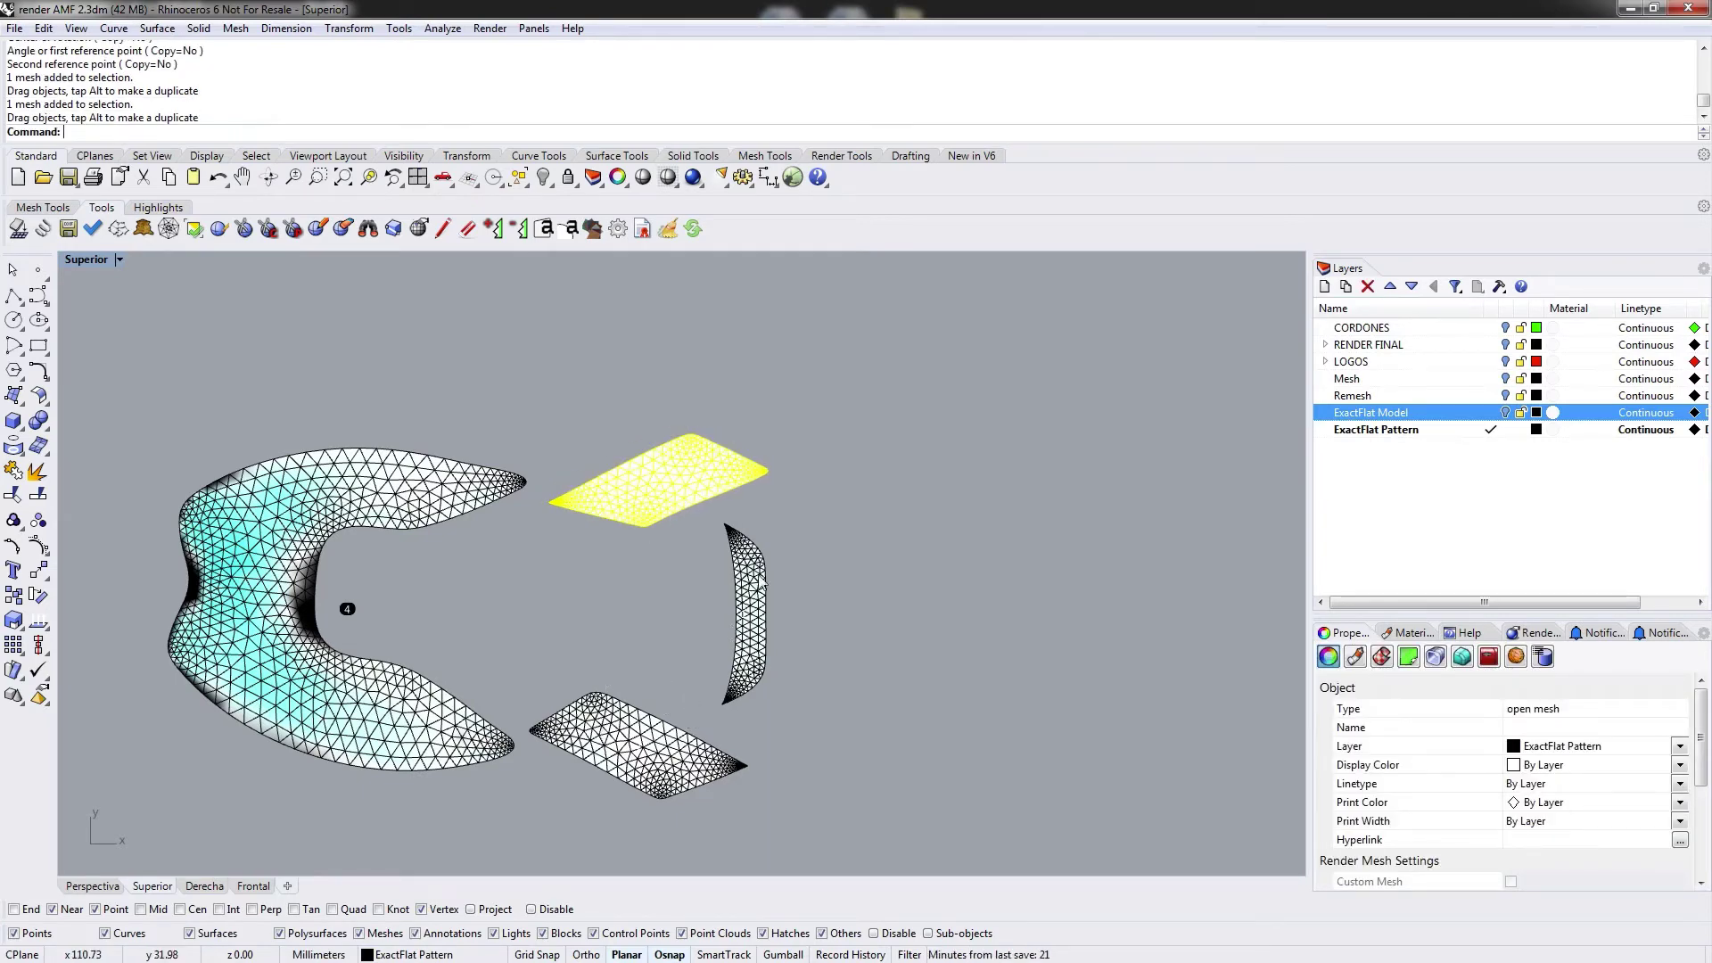
{"action": "left_click_drag", "start_coordinate": [734, 628], "coordinate": [736, 638]}
{"action": "left_click", "coordinate": [881, 548]}
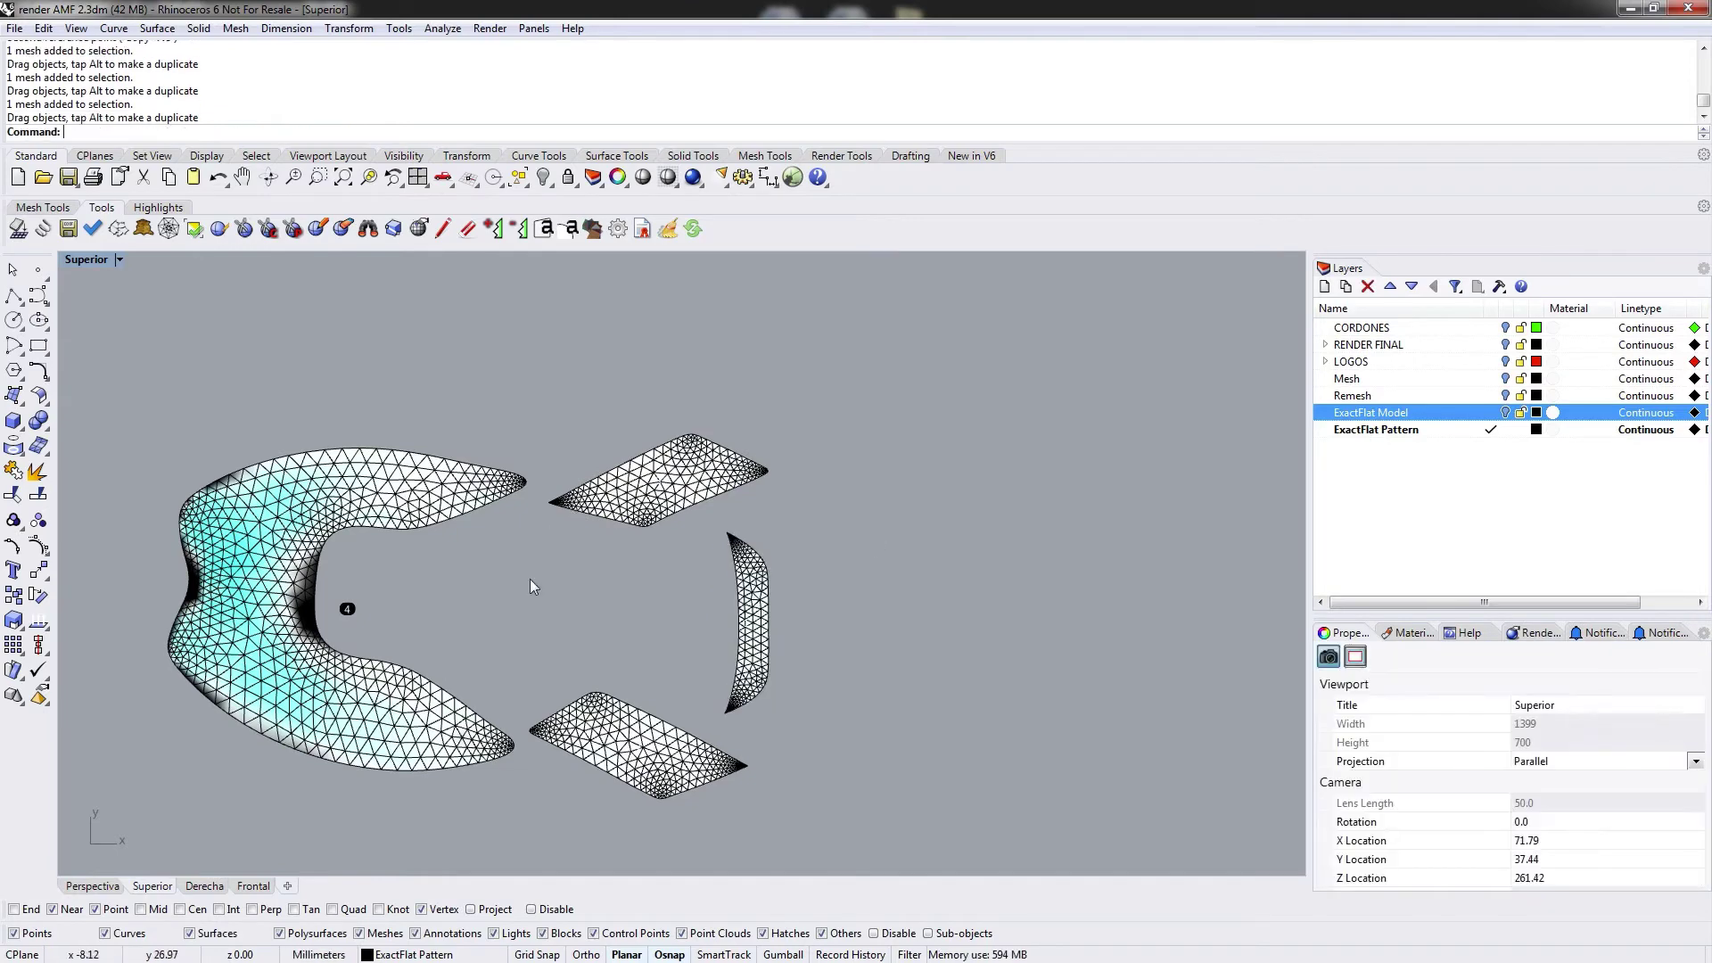
{"action": "right_click_drag", "start_coordinate": [531, 585], "coordinate": [636, 591]}
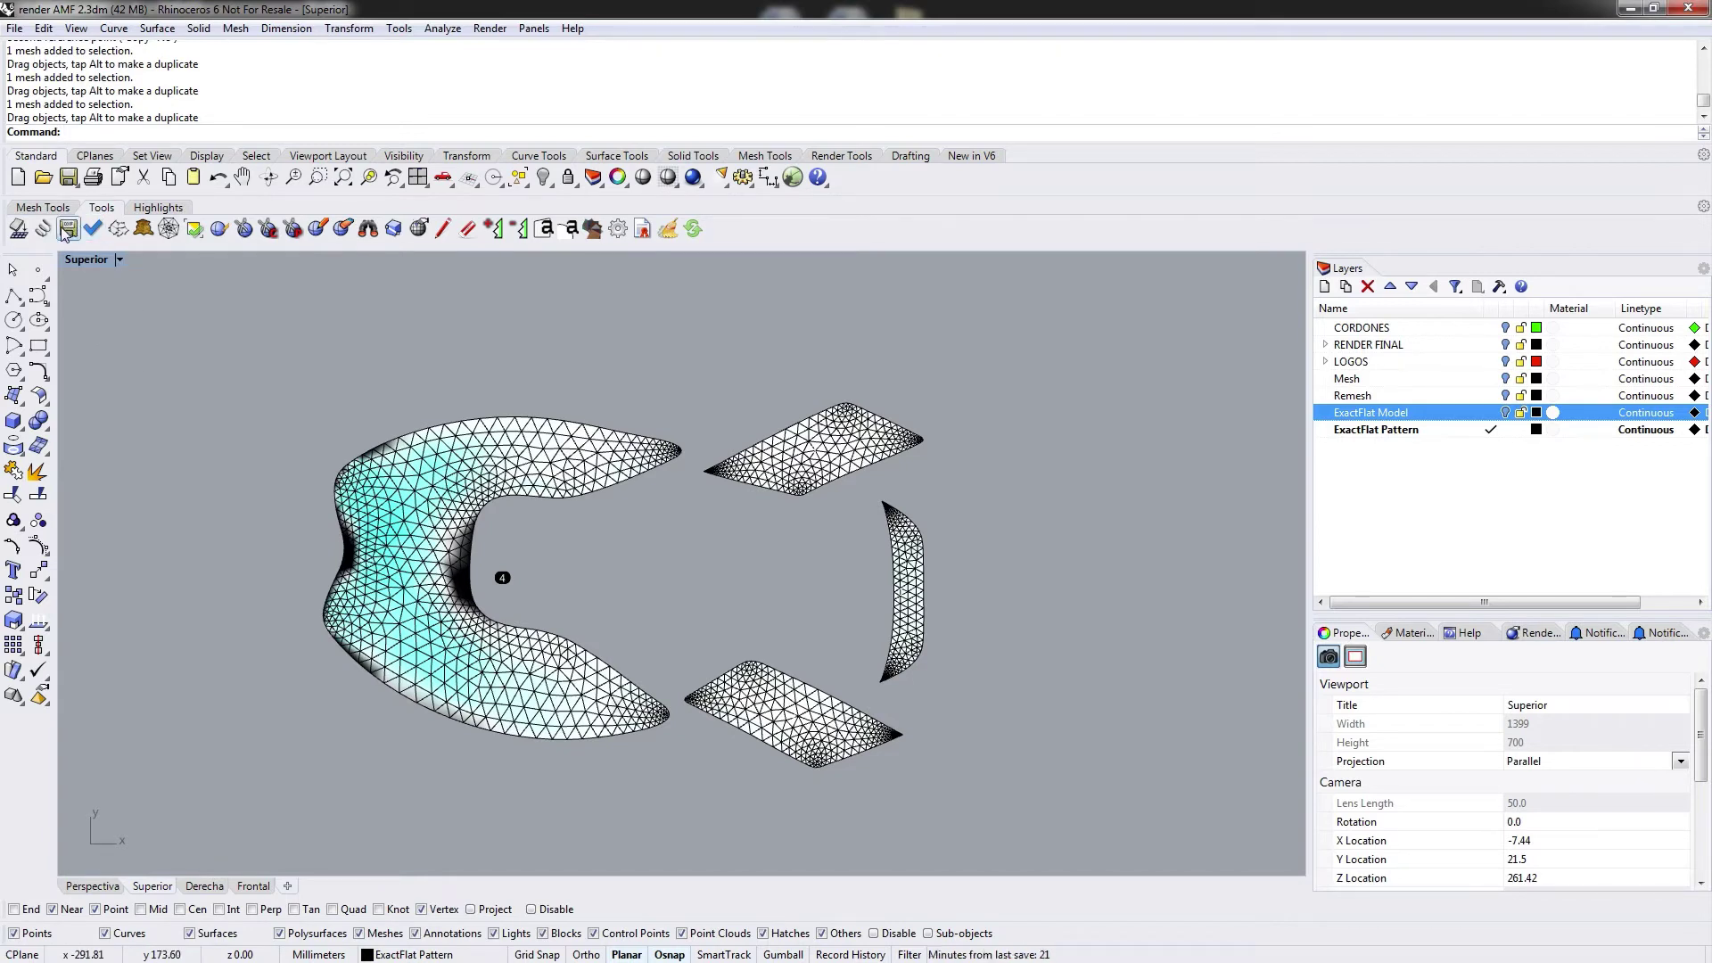
Confirm ExactFlat DXF Export options: seam allowance 0 and edge type Polylines
{"action": "left_click", "coordinate": [617, 230]}
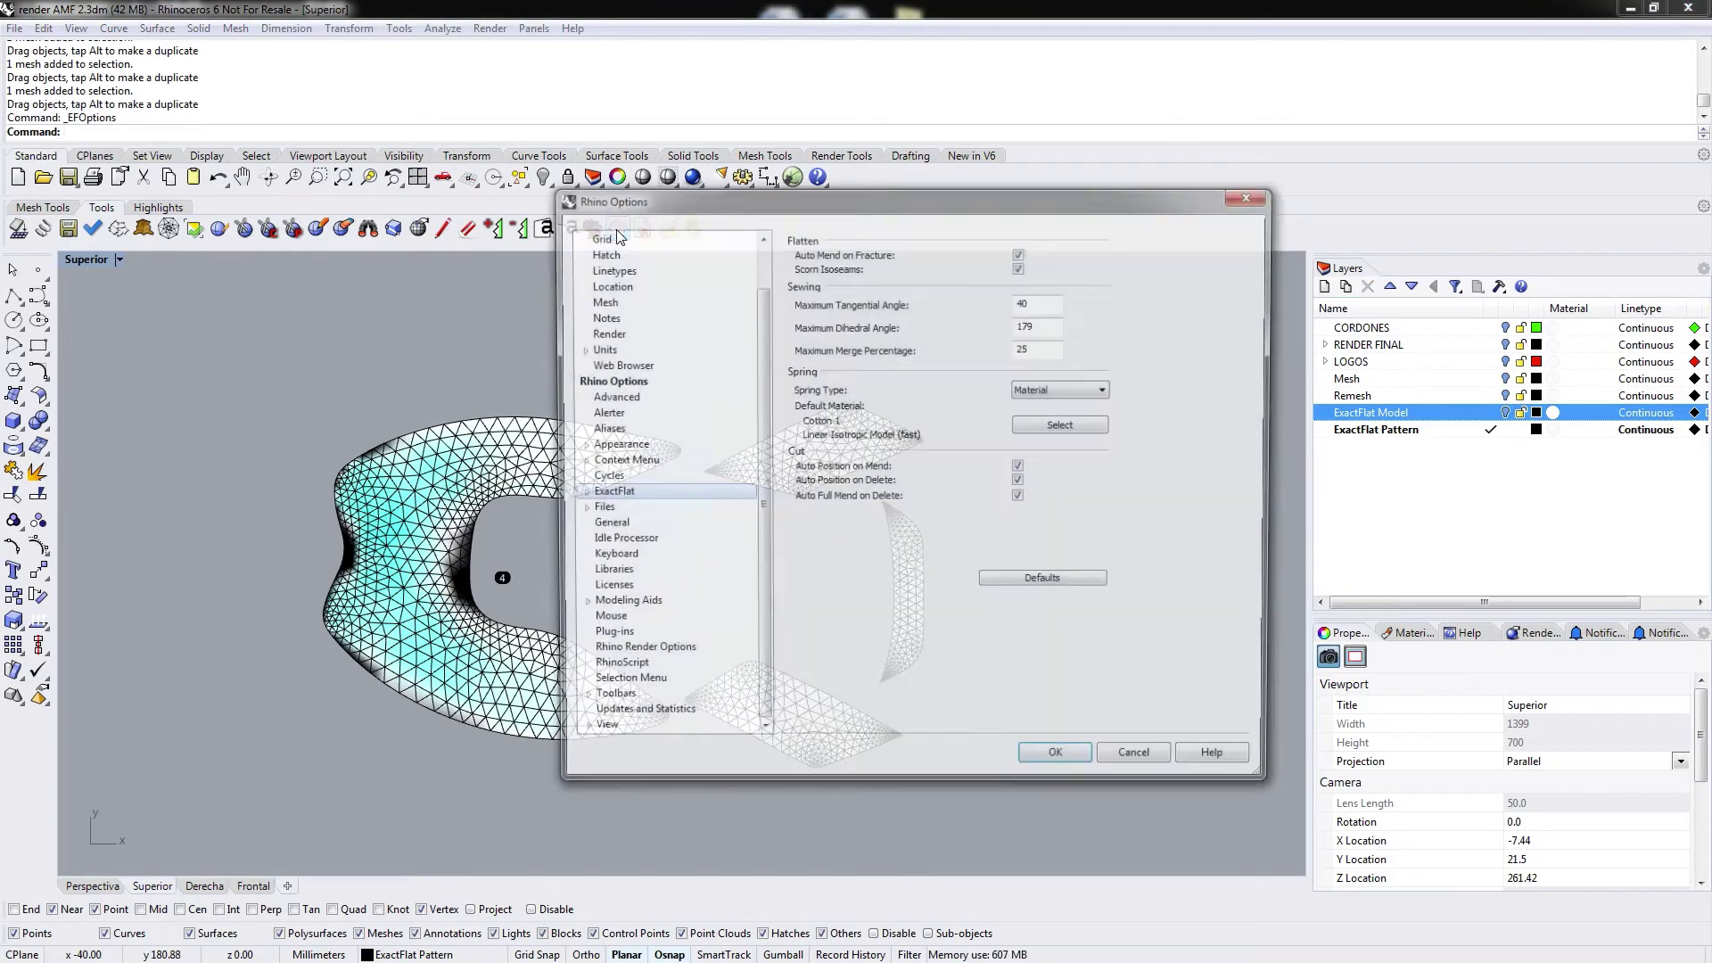
{"action": "left_click", "coordinate": [578, 493]}
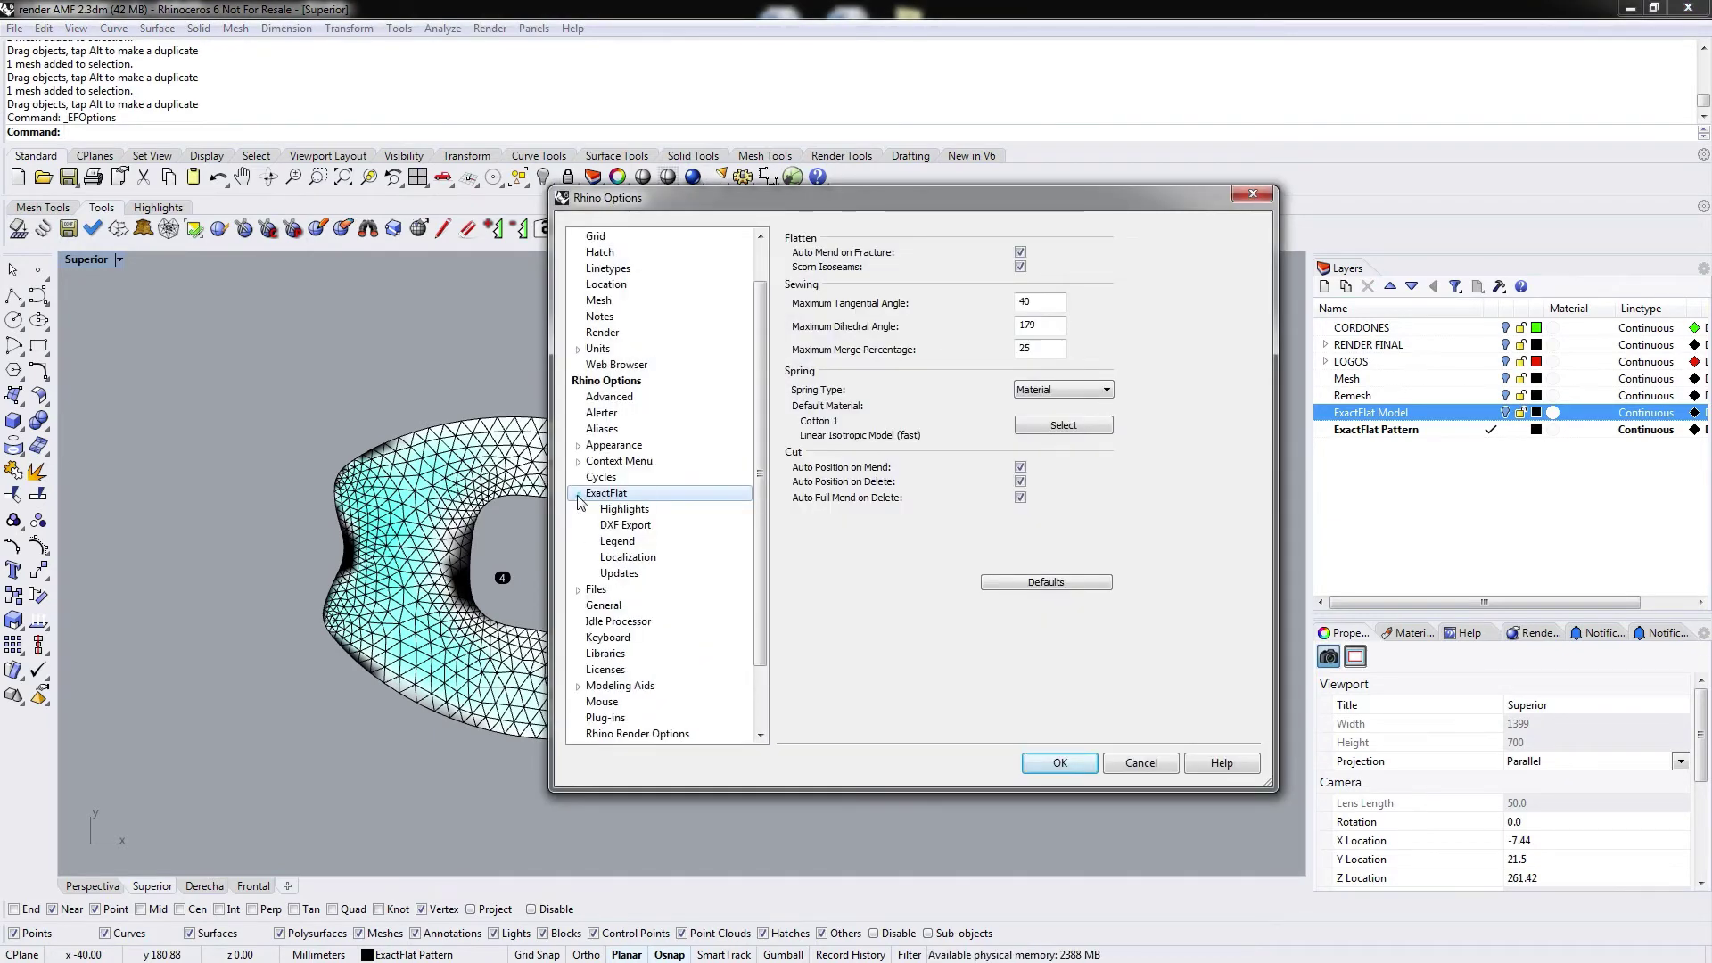
{"action": "left_click", "coordinate": [625, 525]}
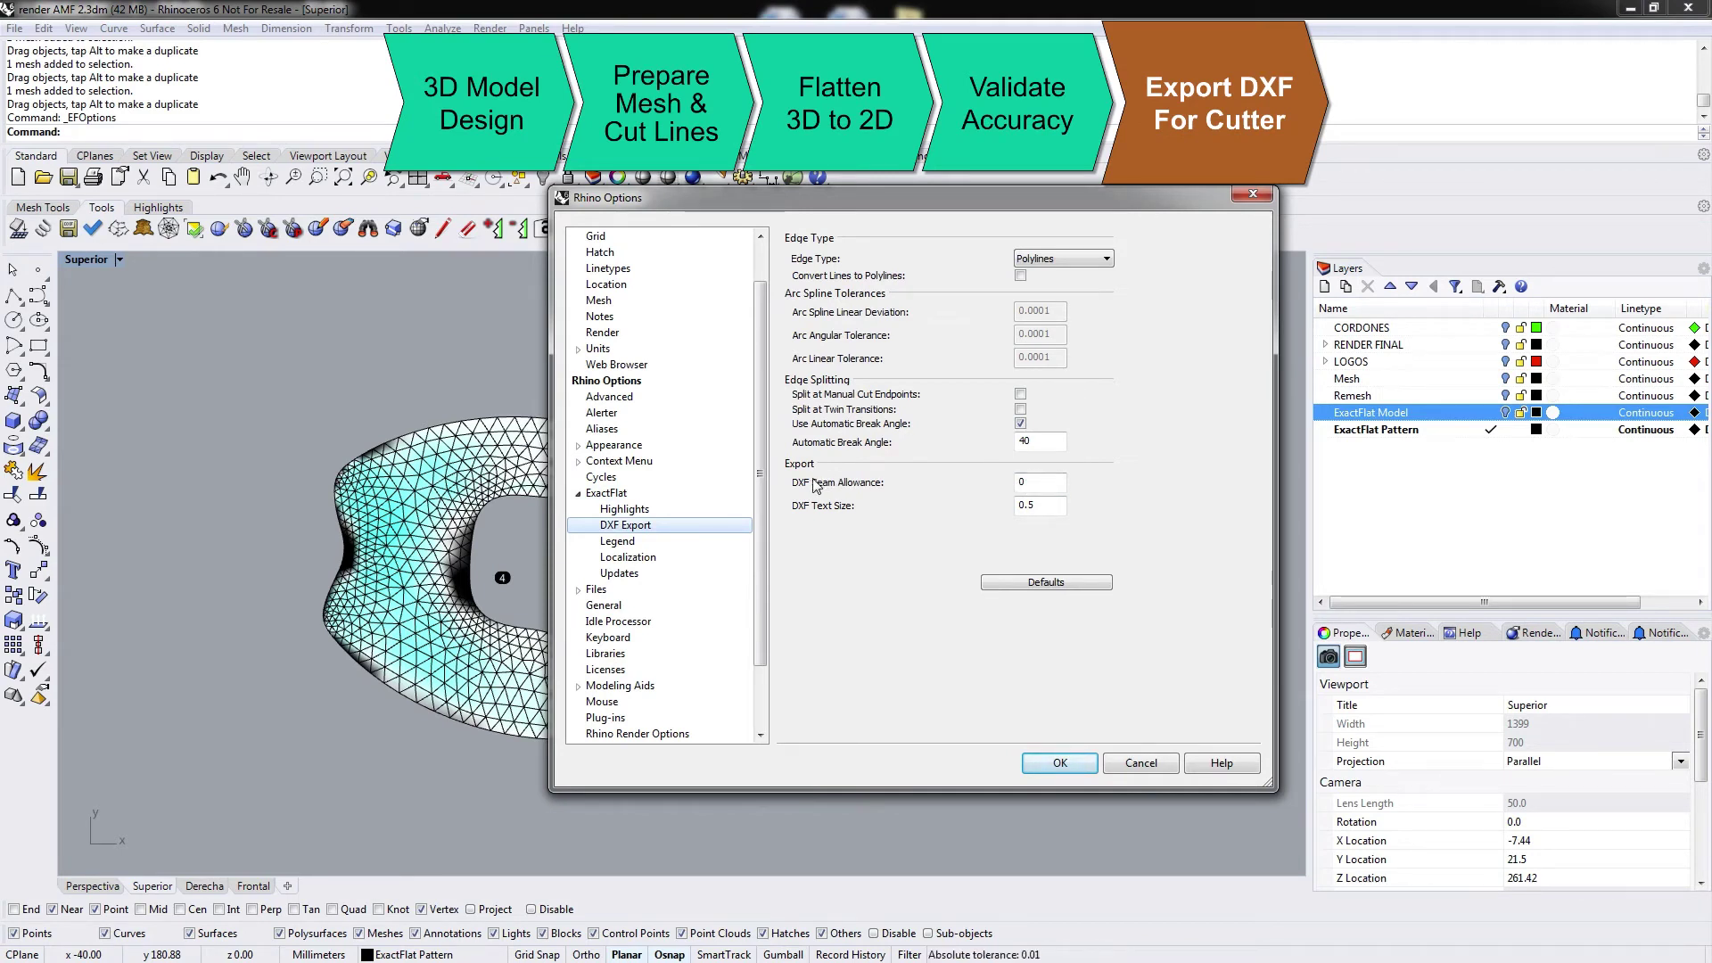
{"action": "left_click", "coordinate": [1031, 480]}
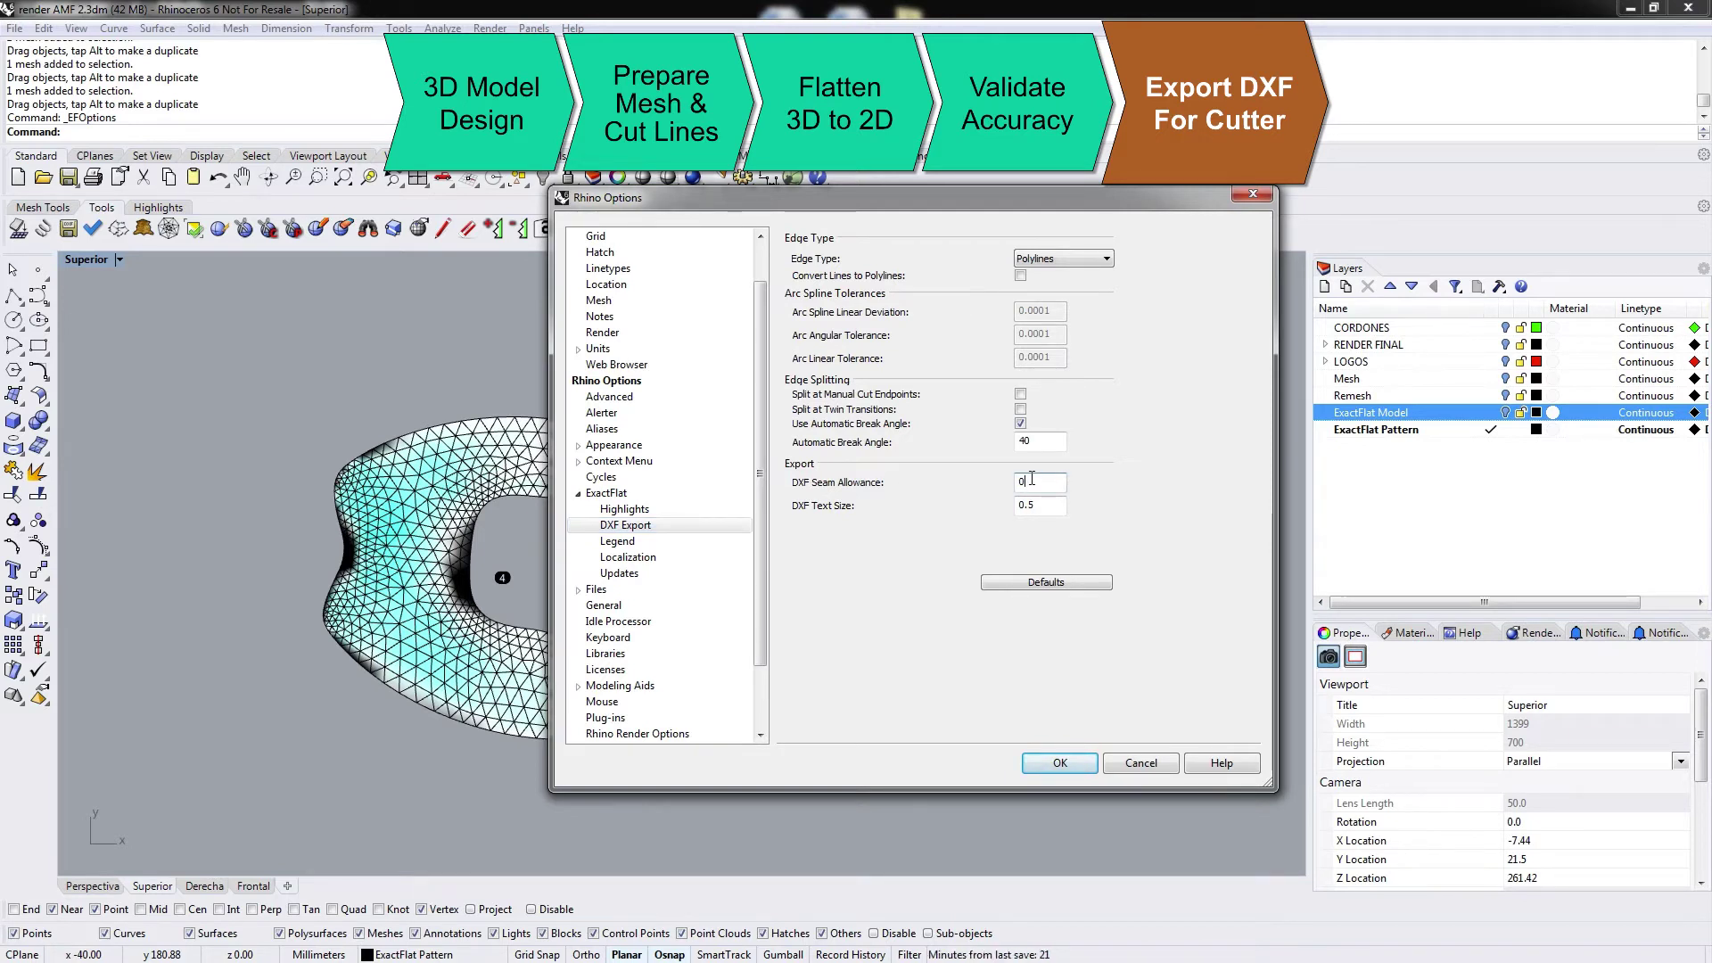
{"action": "left_click", "coordinate": [1059, 261]}
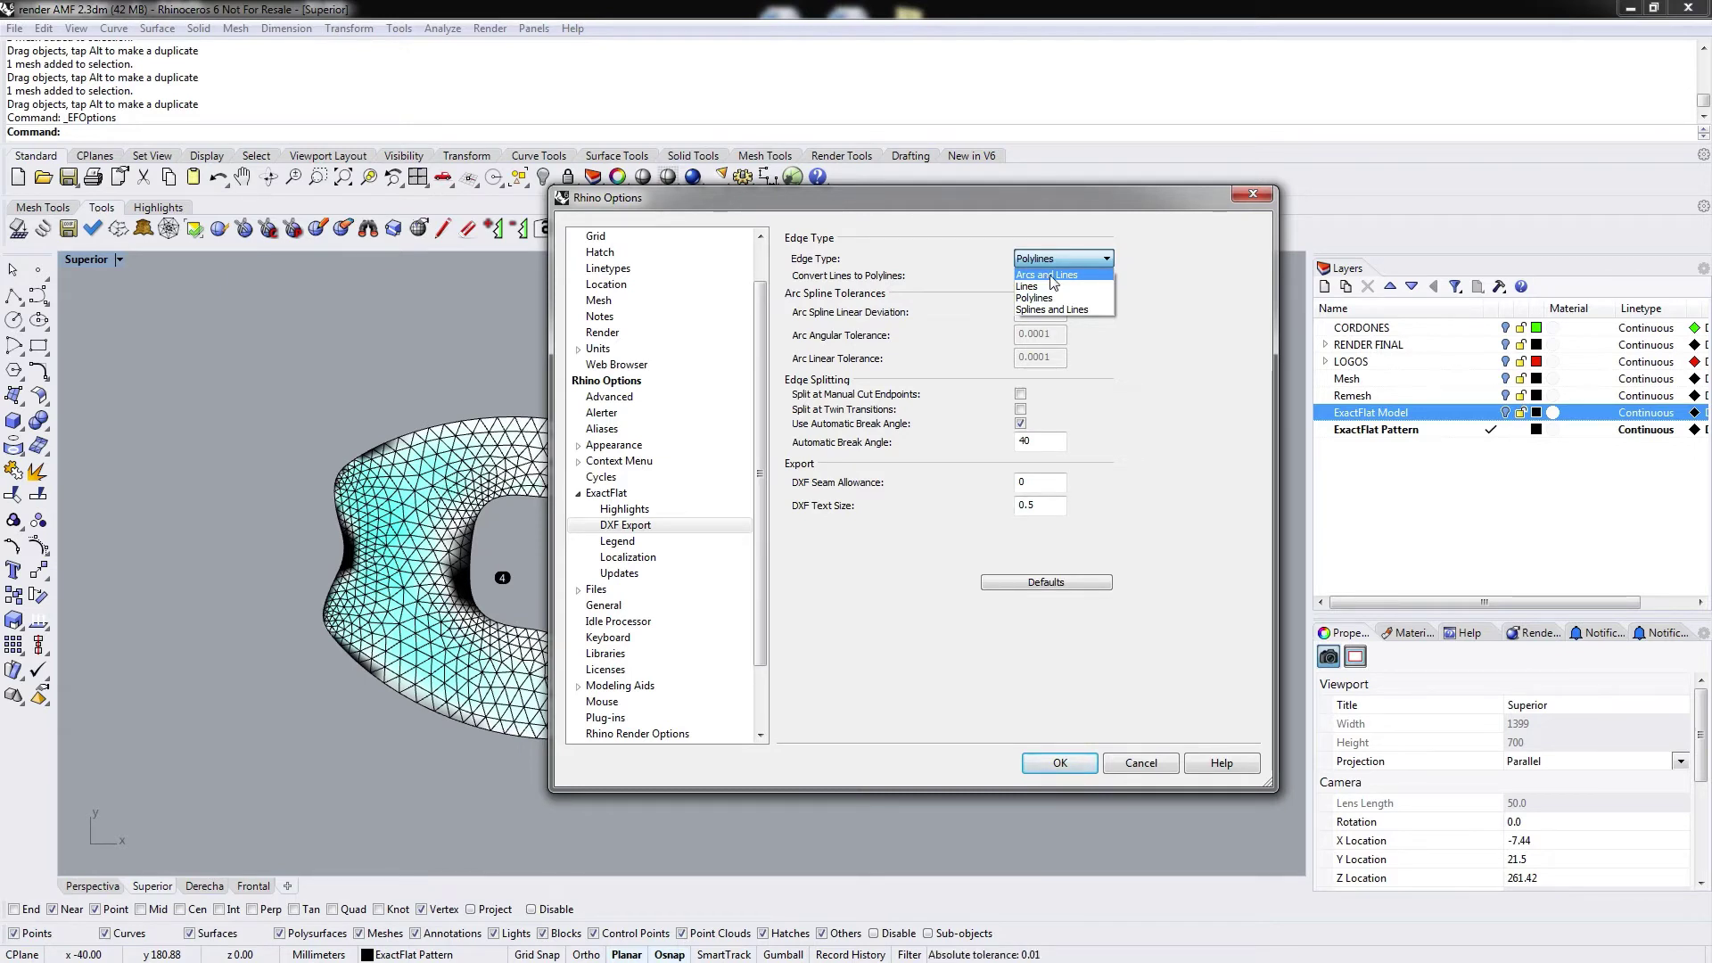
{"action": "left_click", "coordinate": [1093, 256]}
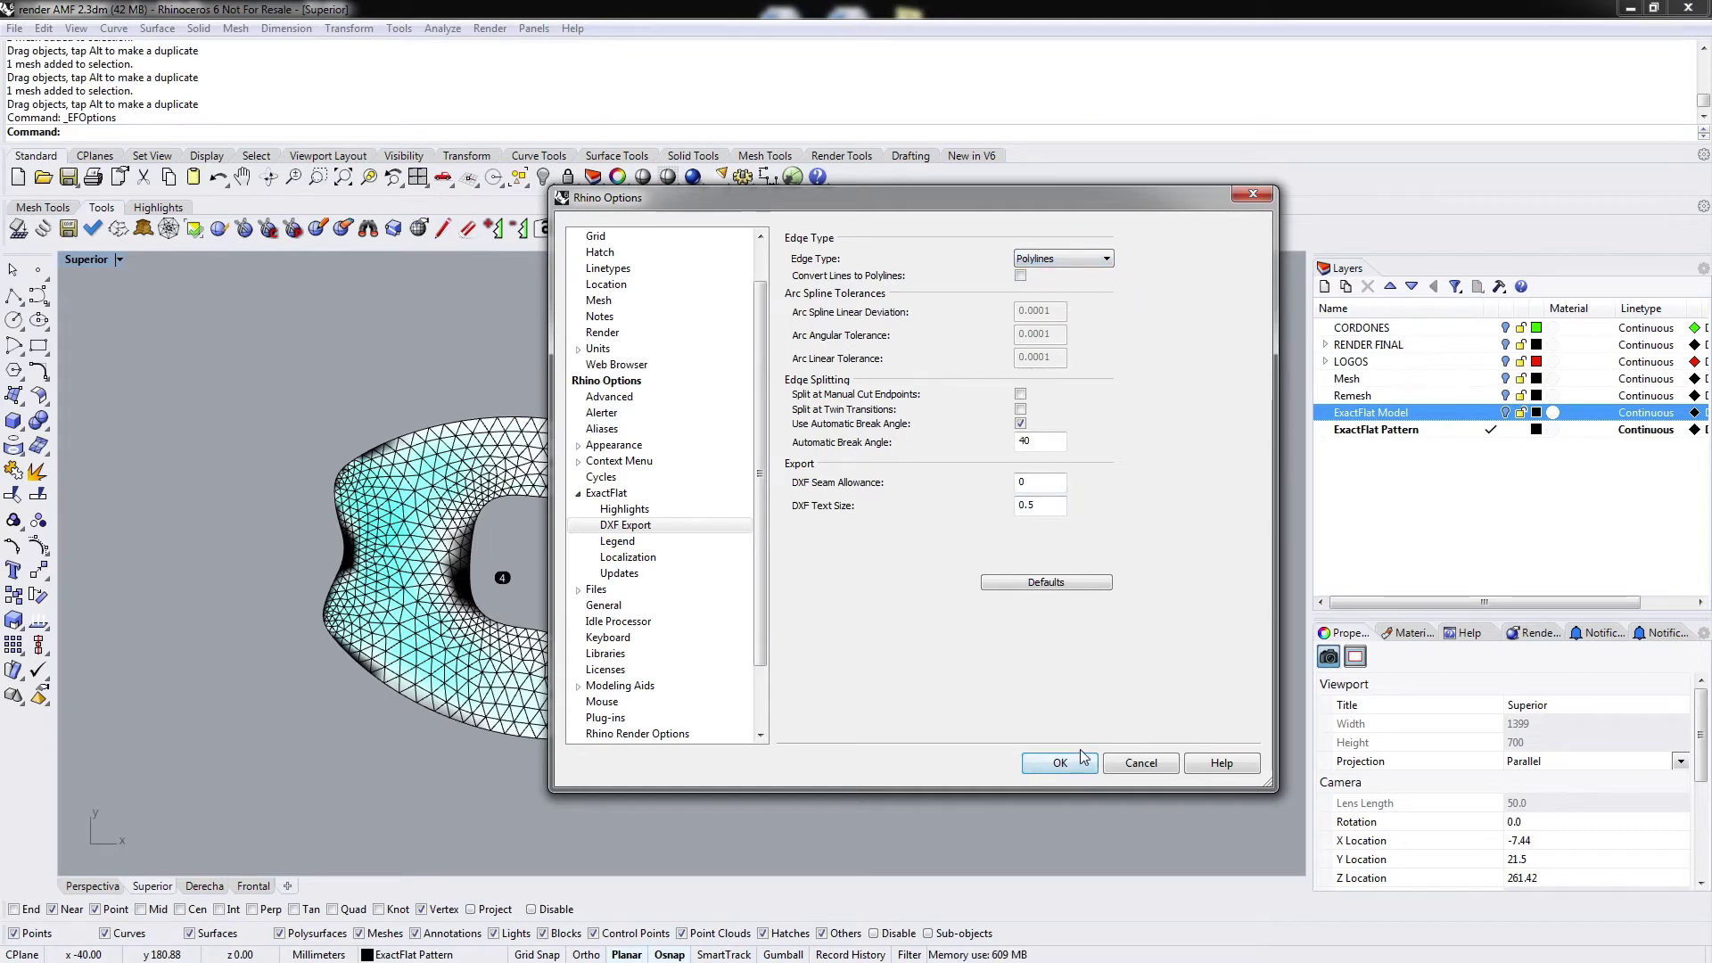
{"action": "left_click", "coordinate": [1060, 762]}
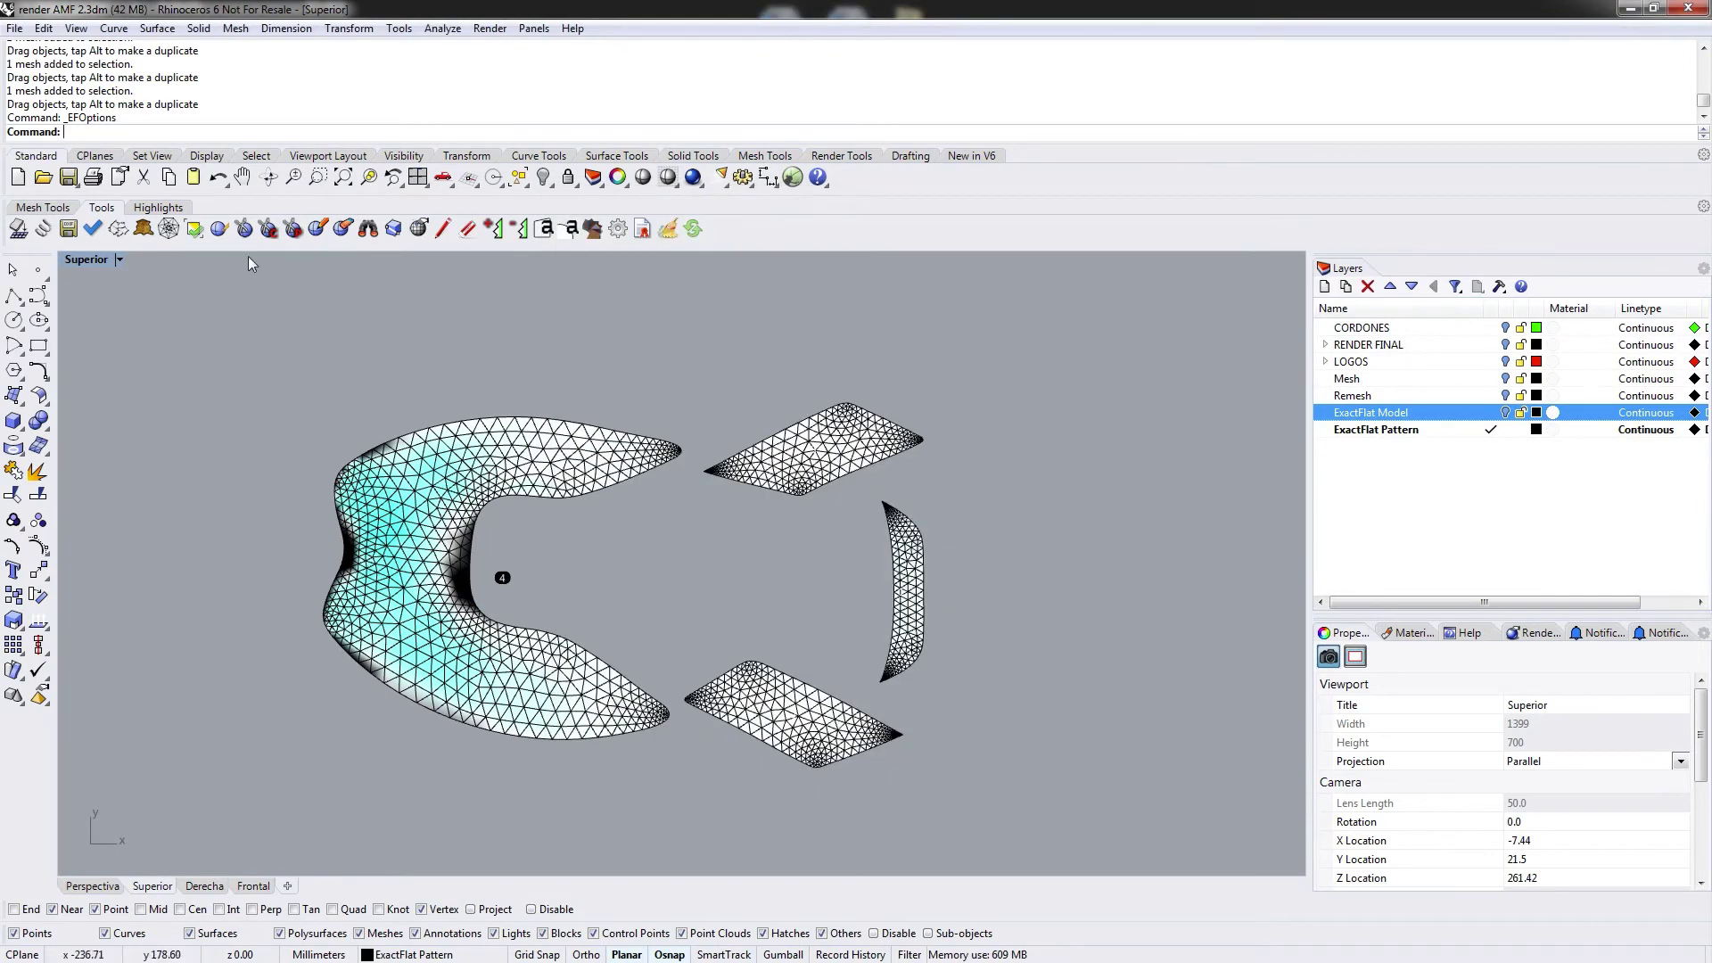
Export the flattened pieces as shoe.dxf, overwriting the existing file
{"action": "left_click", "coordinate": [68, 229]}
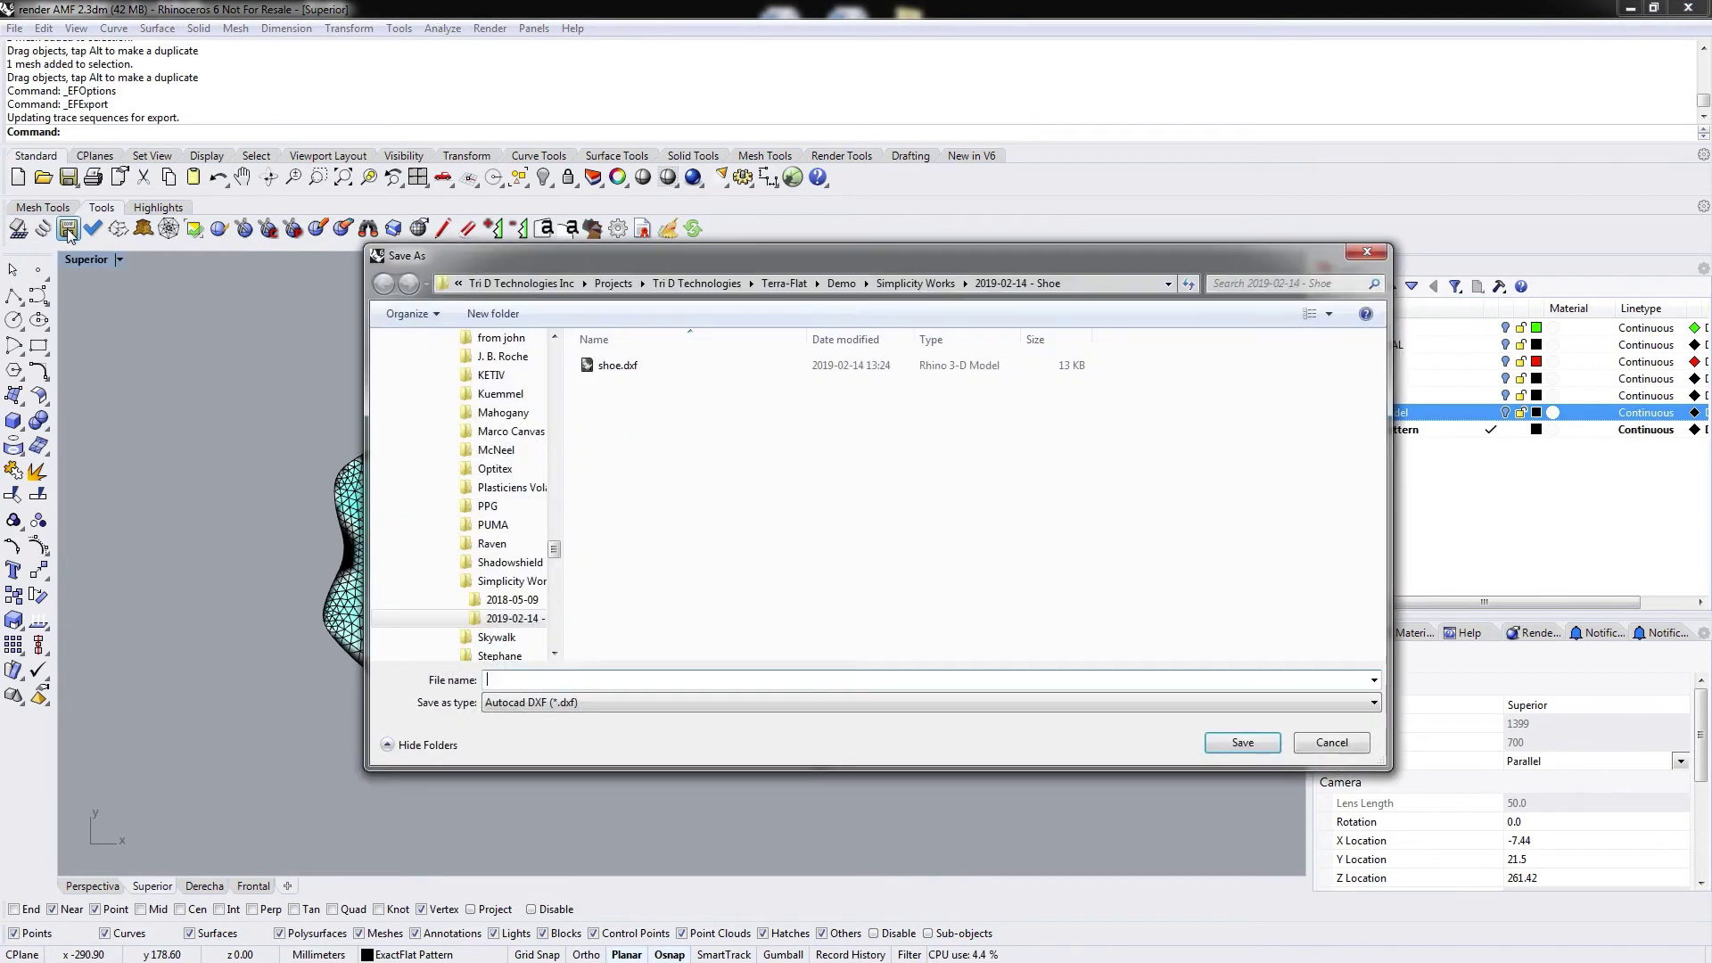
{"action": "left_click", "coordinate": [624, 366]}
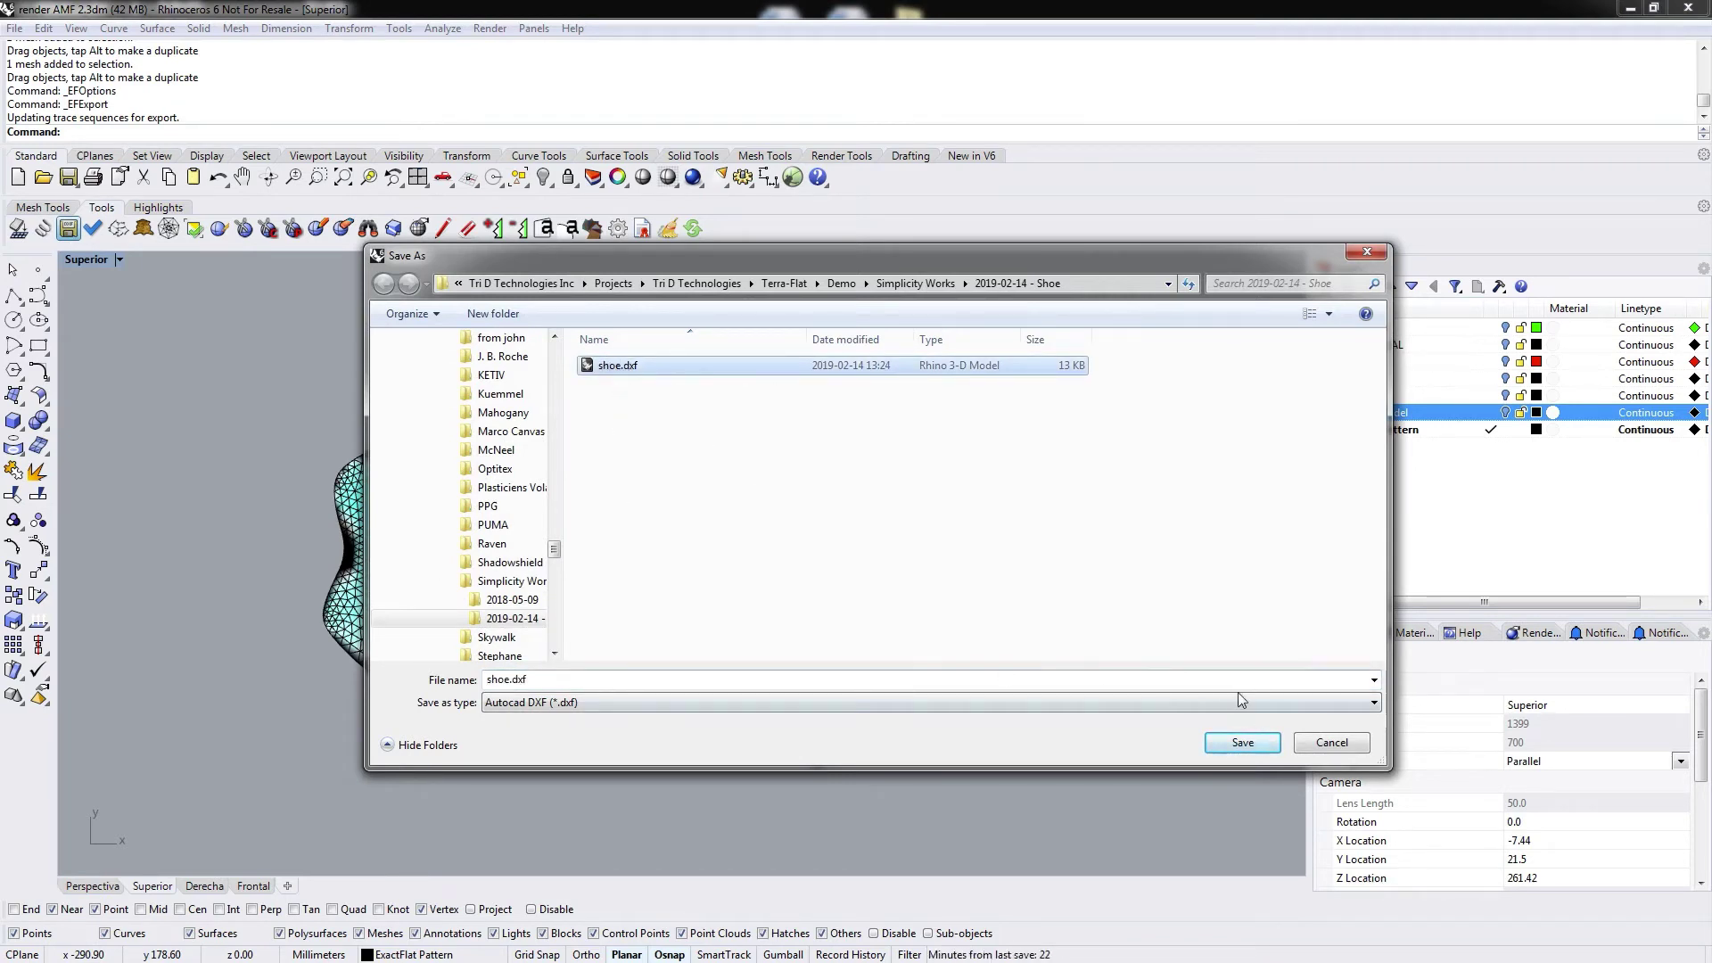
{"action": "left_click", "coordinate": [1243, 745]}
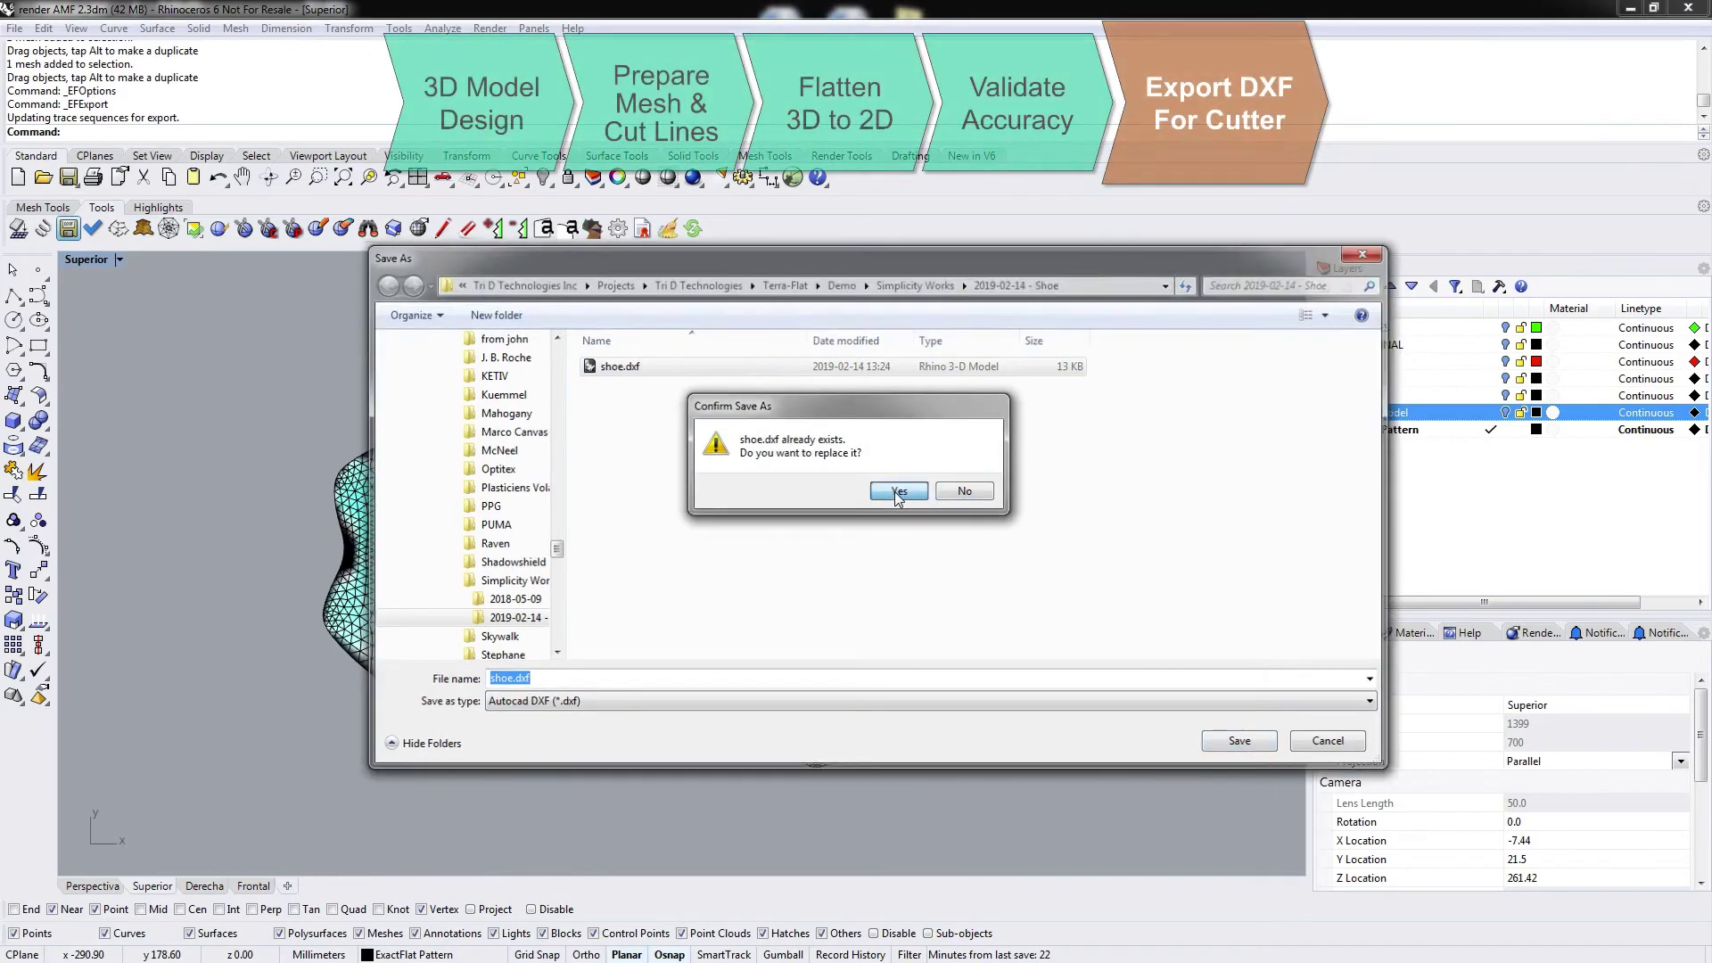
{"action": "left_click", "coordinate": [904, 494]}
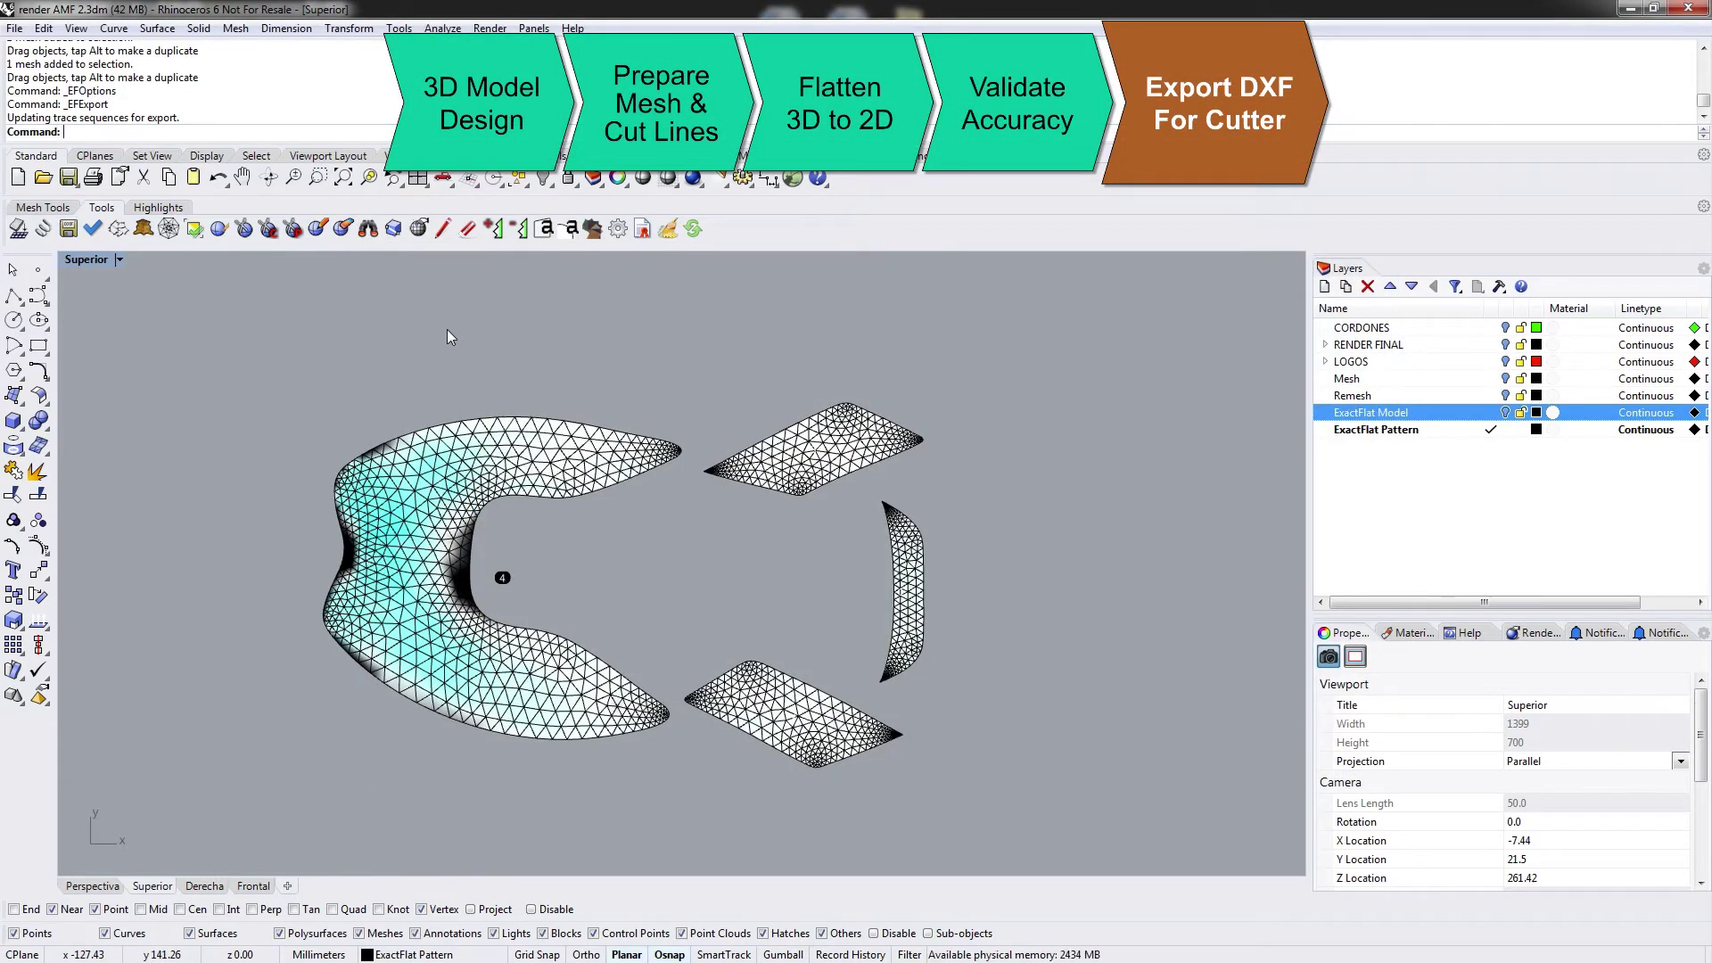
Import shoe.dxf into the Top view, adding its pattern outlines and layers
{"action": "type", "text": "Import"}
{"action": "key", "text": "Return"}
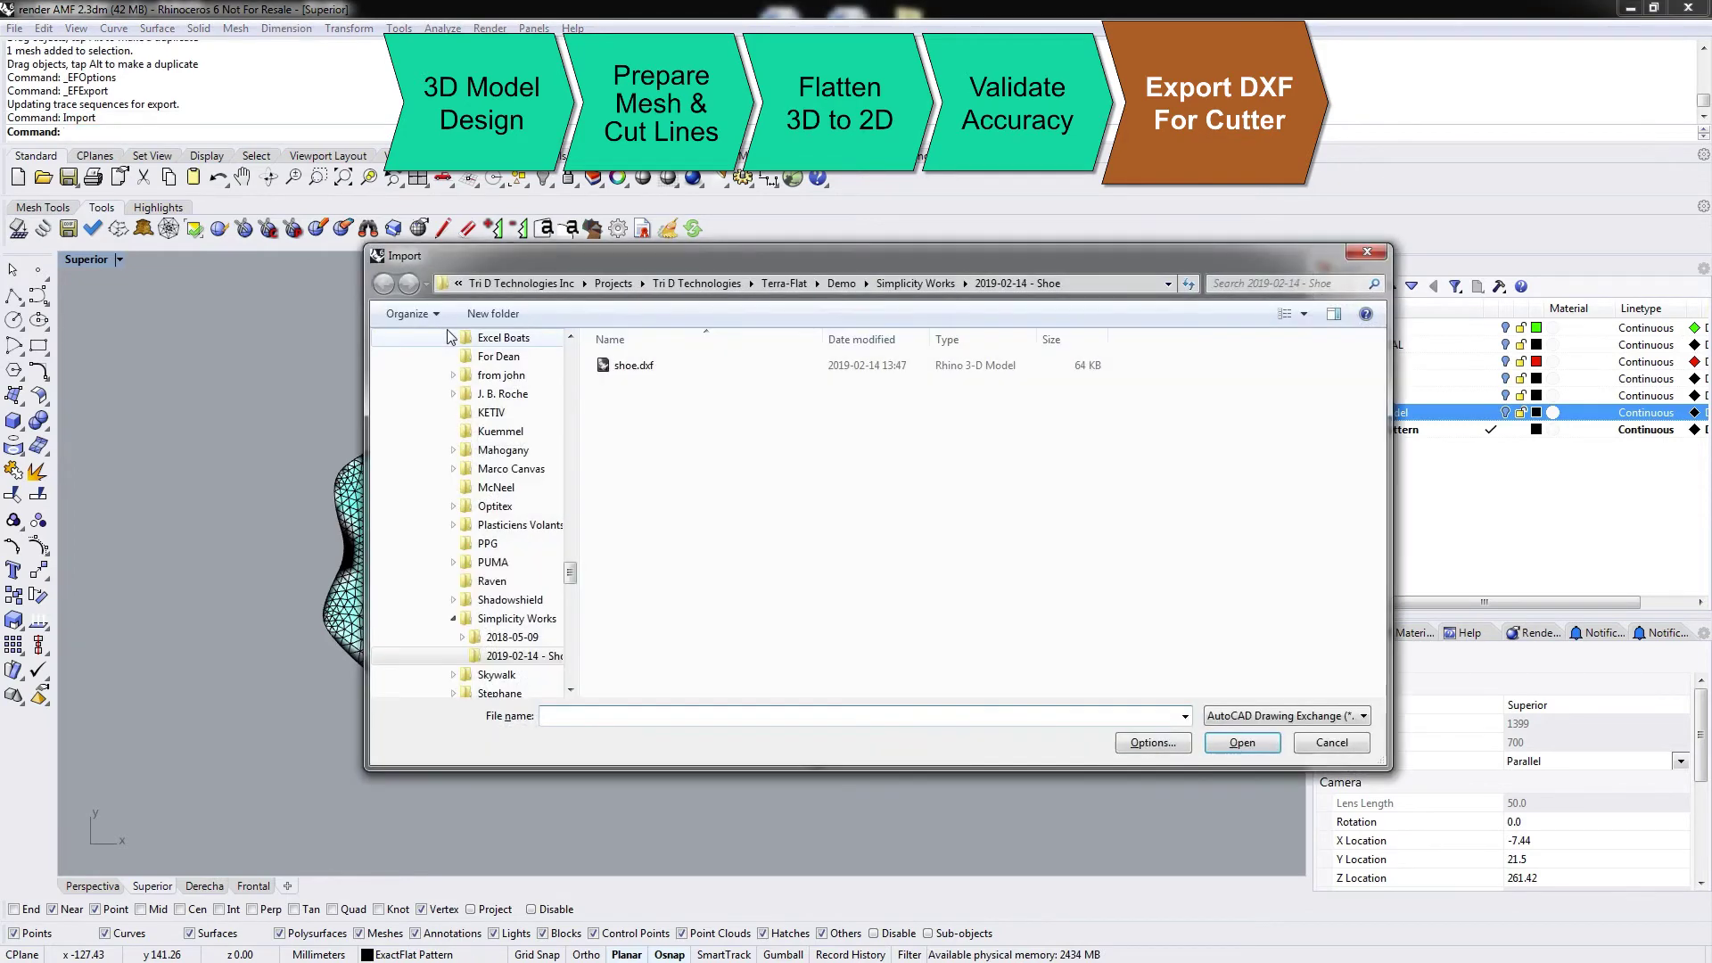
{"action": "left_click", "coordinate": [635, 369]}
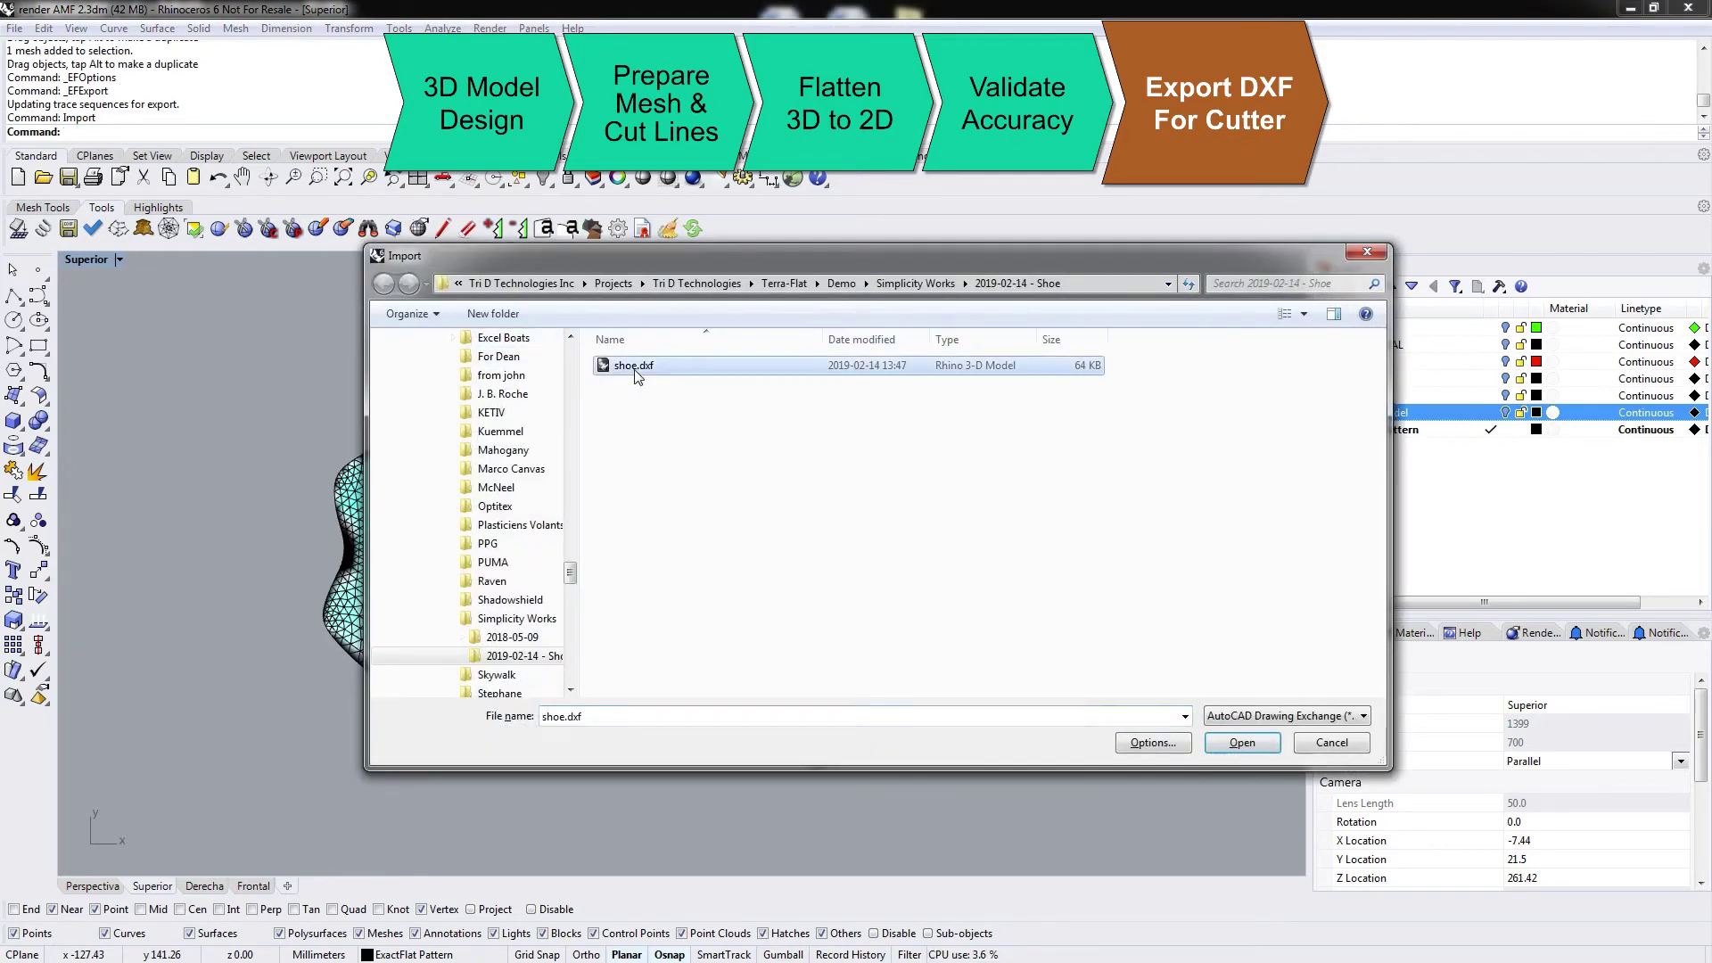
{"action": "left_click", "coordinate": [1241, 744]}
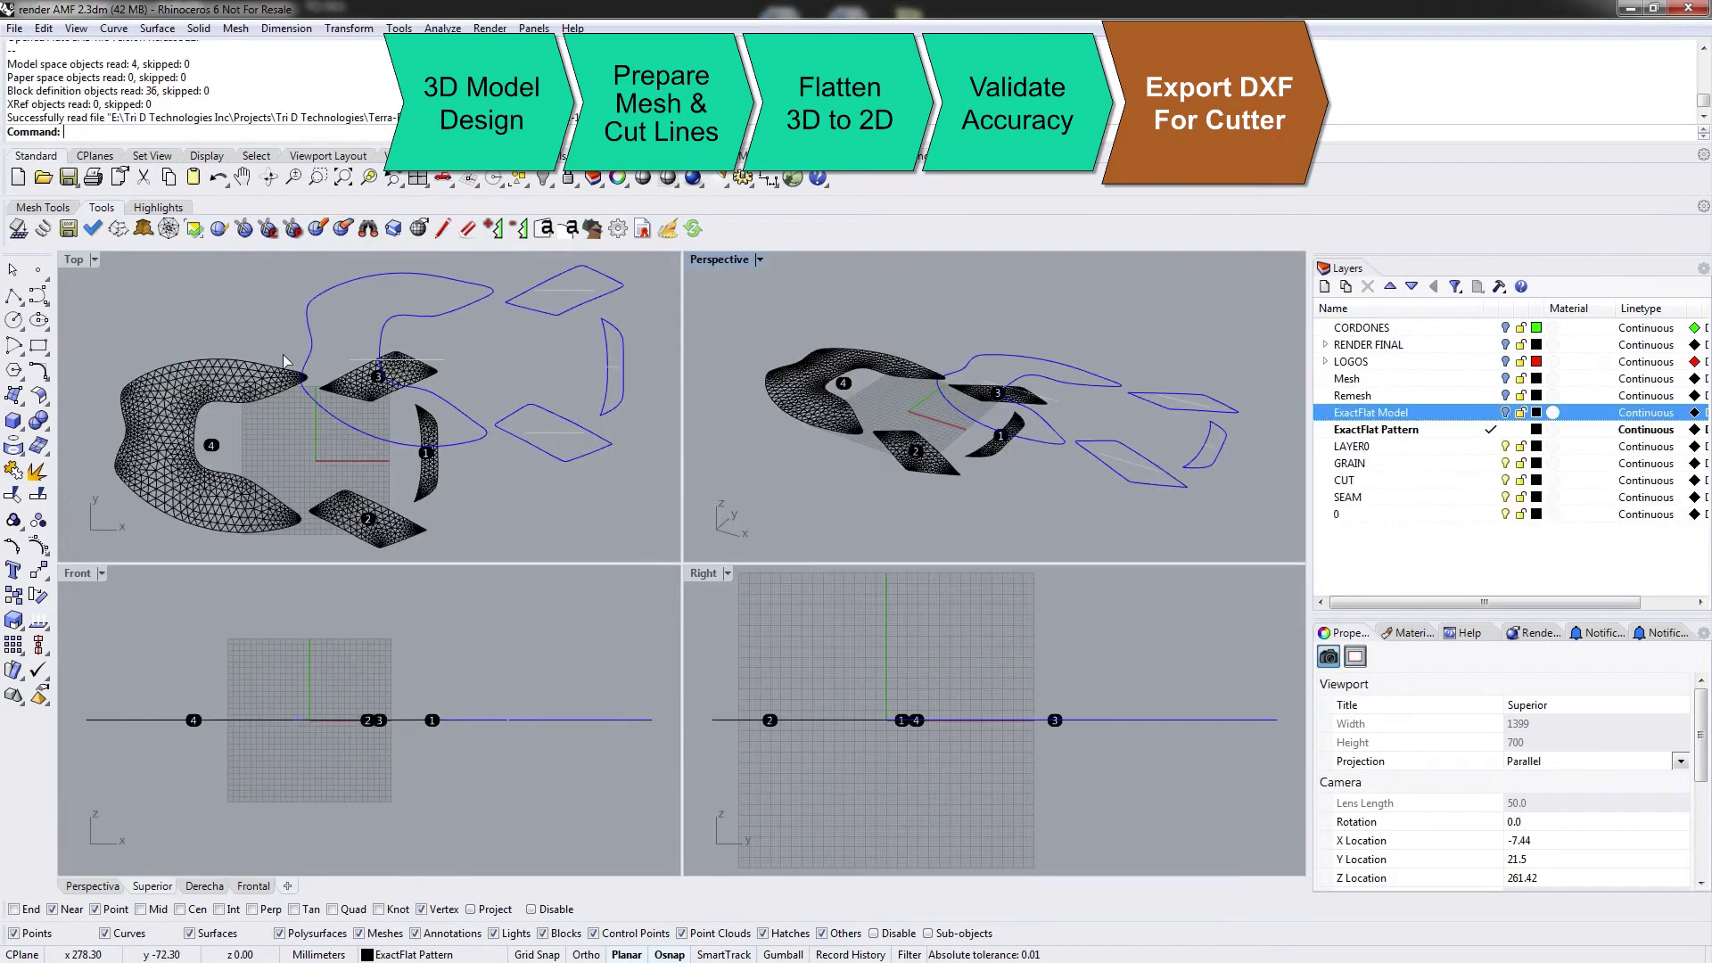
{"action": "right_click_drag", "start_coordinate": [243, 335], "coordinate": [289, 337]}
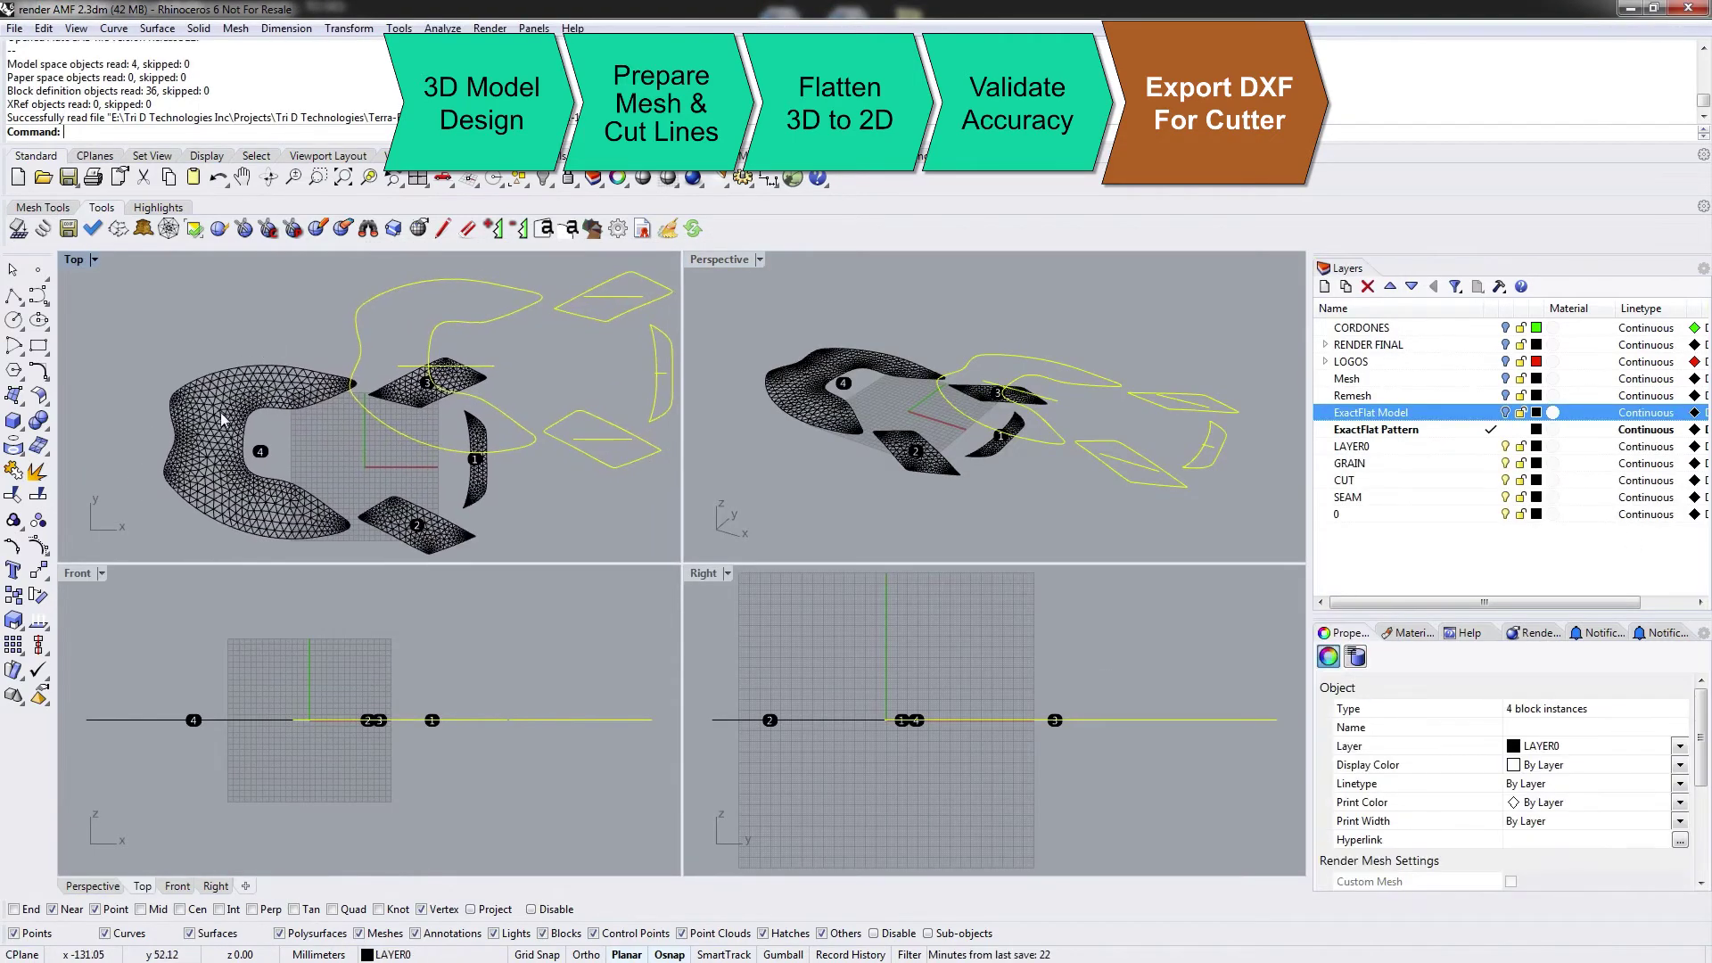
Move the imported insole outline onto the flattened insole mesh and inspect the overlap
{"action": "left_click", "coordinate": [388, 300]}
{"action": "left_click_drag", "start_coordinate": [379, 295], "coordinate": [197, 394]}
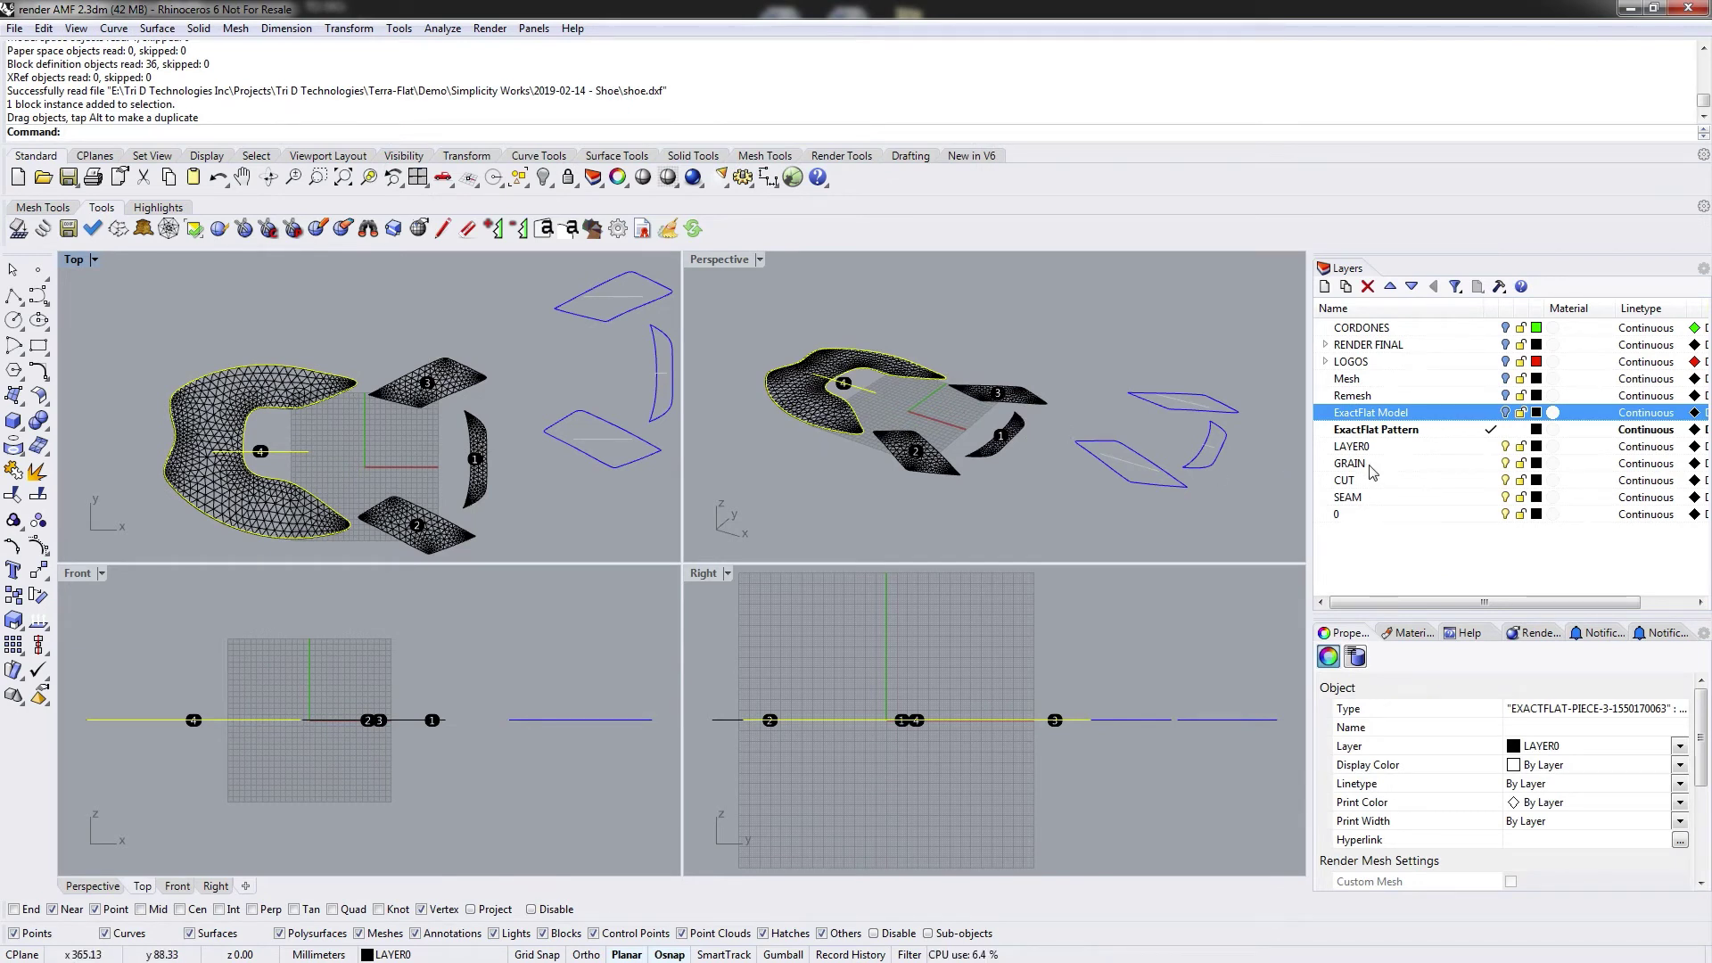
{"action": "right_click_drag", "start_coordinate": [603, 303], "coordinate": [517, 300]}
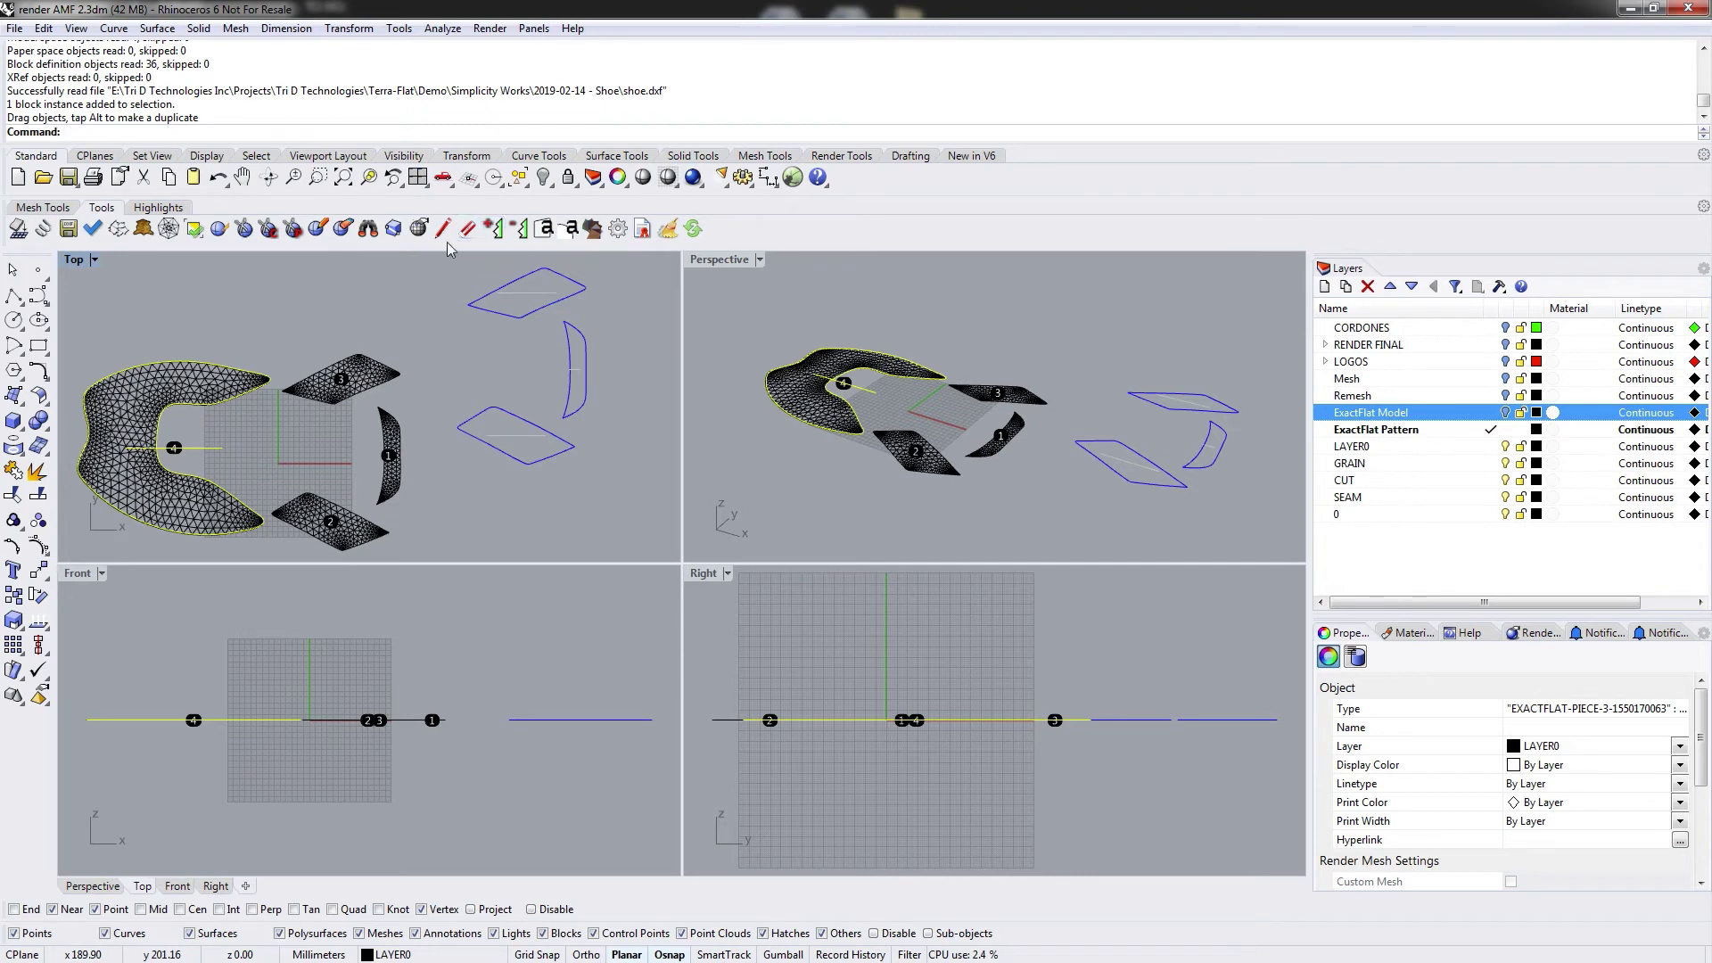
{"action": "scroll", "coordinate": [125, 410], "scroll_direction": "up", "scroll_amount": 5}
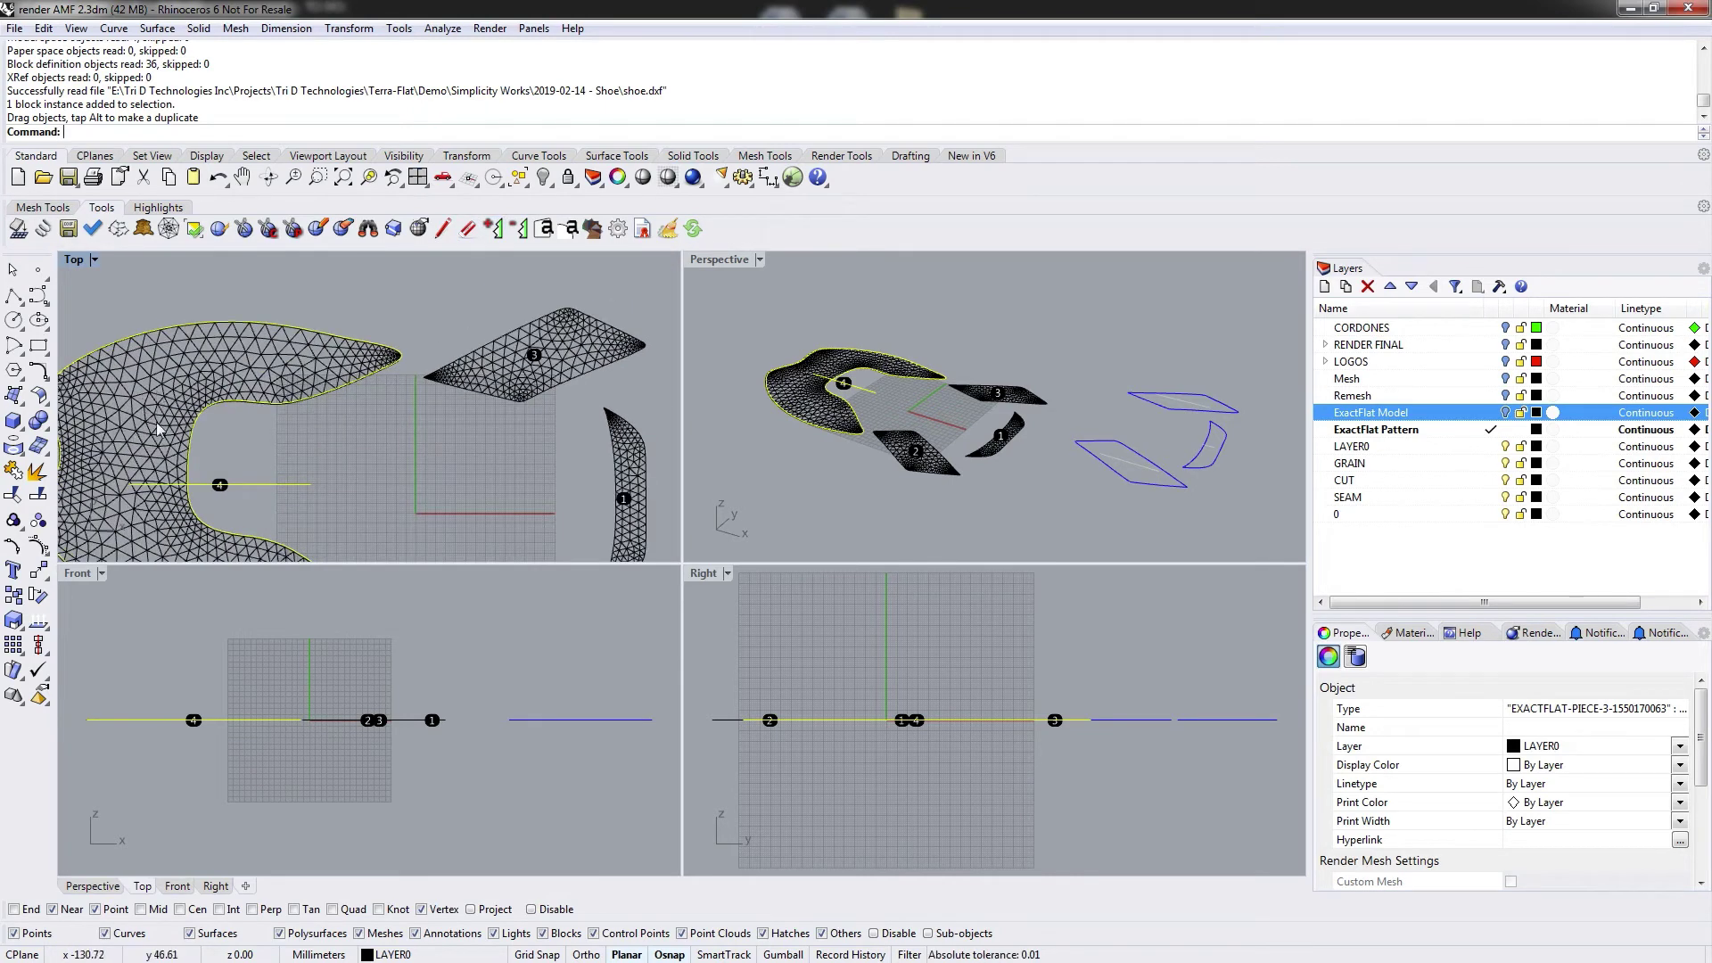
{"action": "scroll", "coordinate": [196, 468], "scroll_direction": "down", "scroll_amount": 5}
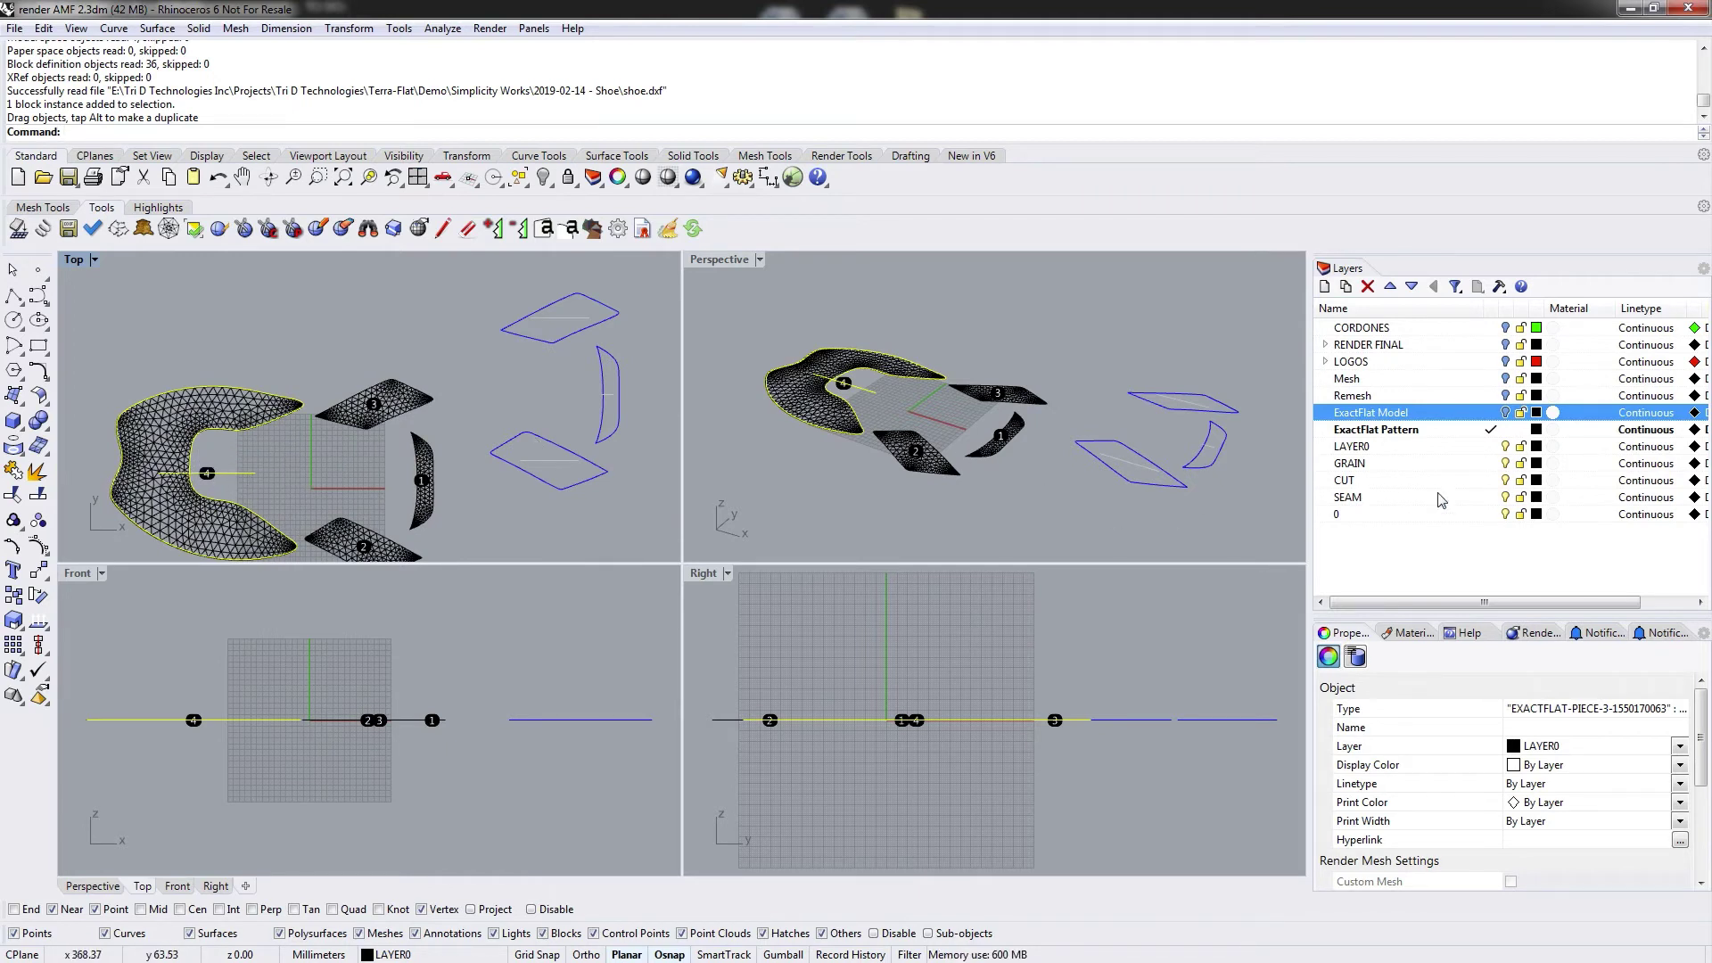
{"action": "left_click", "coordinate": [1351, 484]}
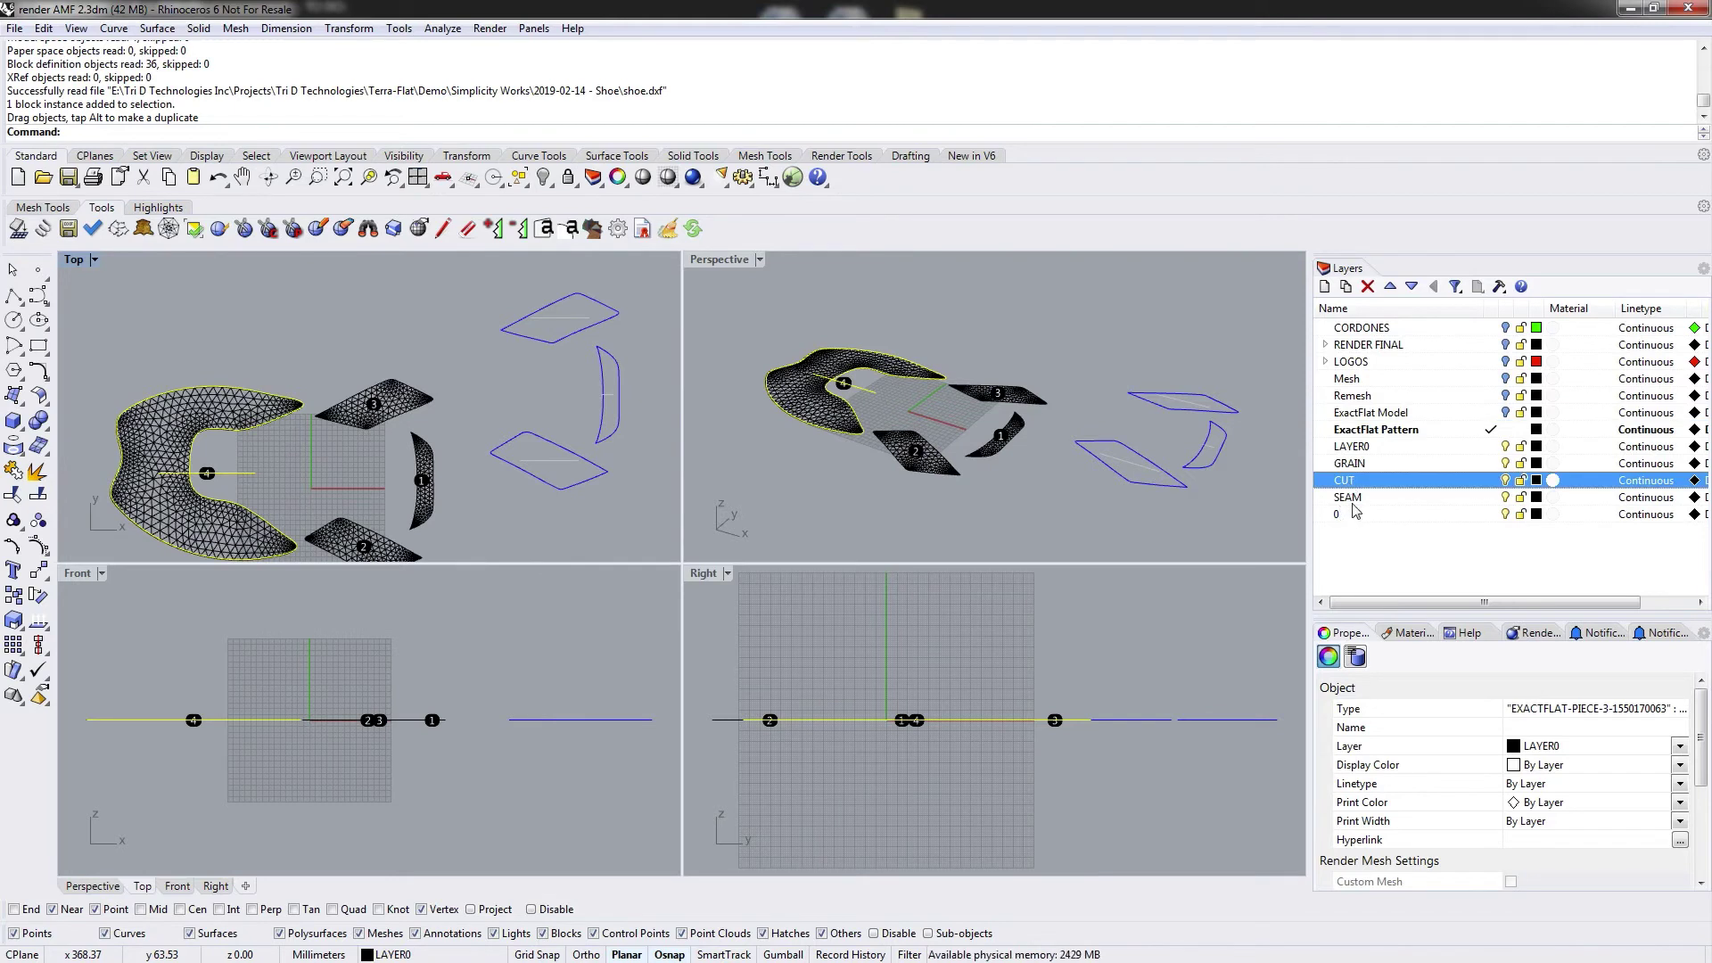
{"action": "left_click", "coordinate": [1351, 499]}
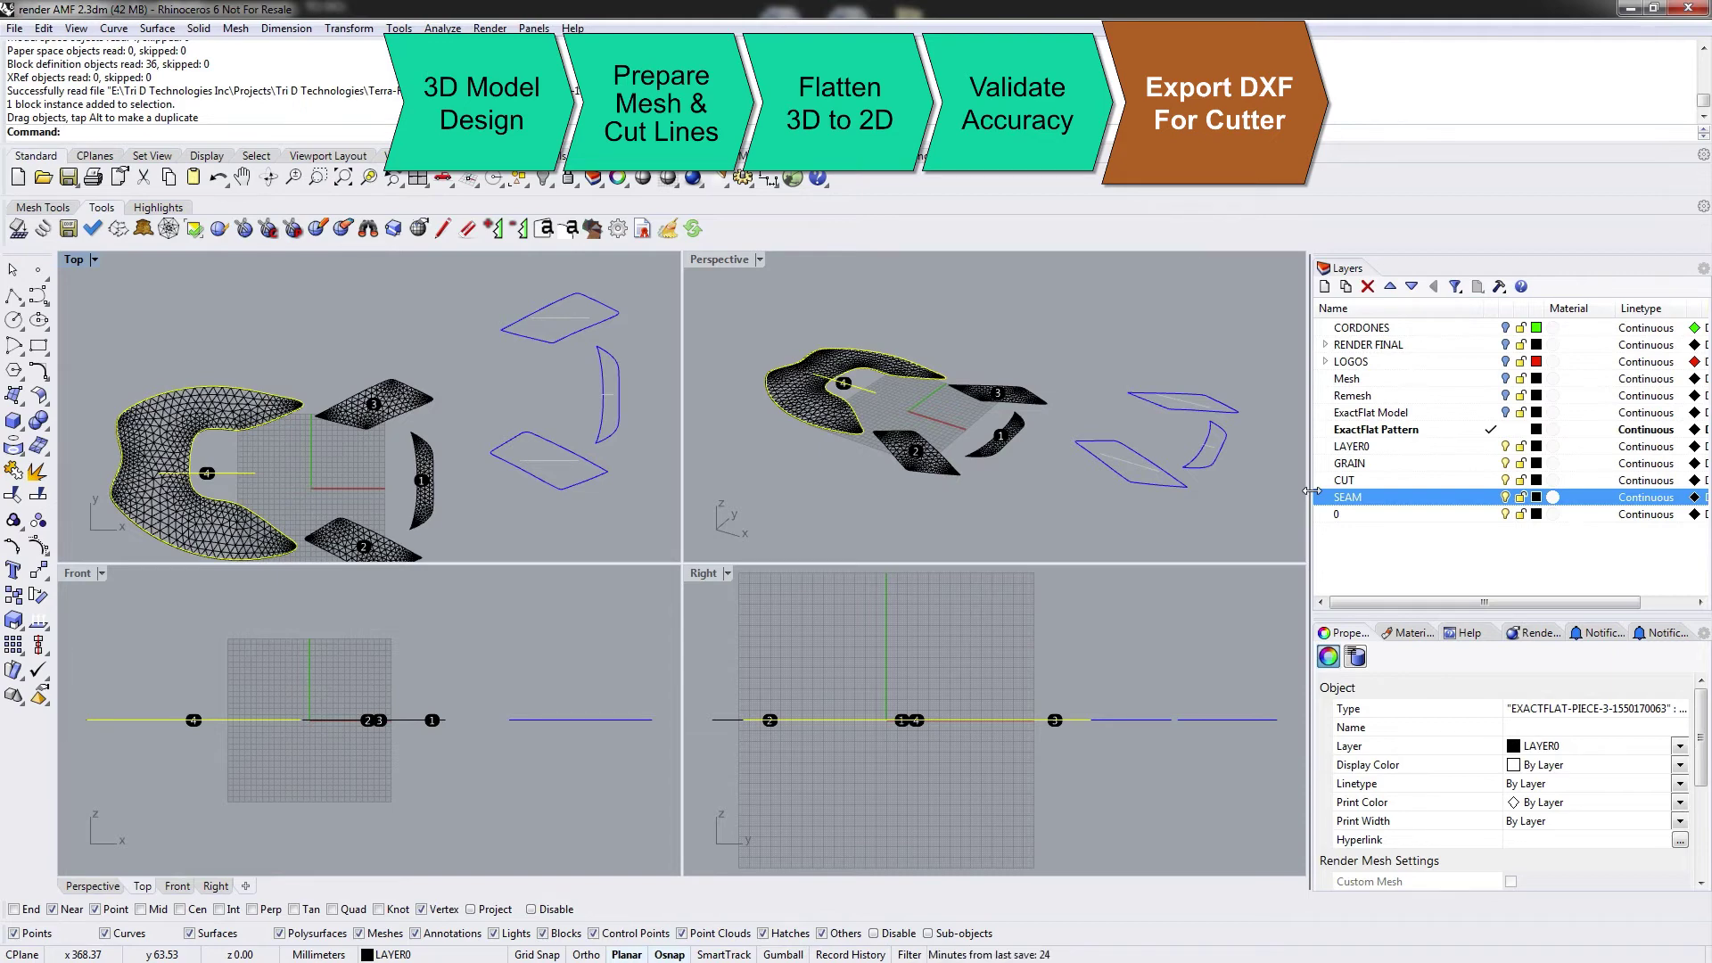
{"action": "right_click_drag", "start_coordinate": [359, 312], "coordinate": [355, 575]}
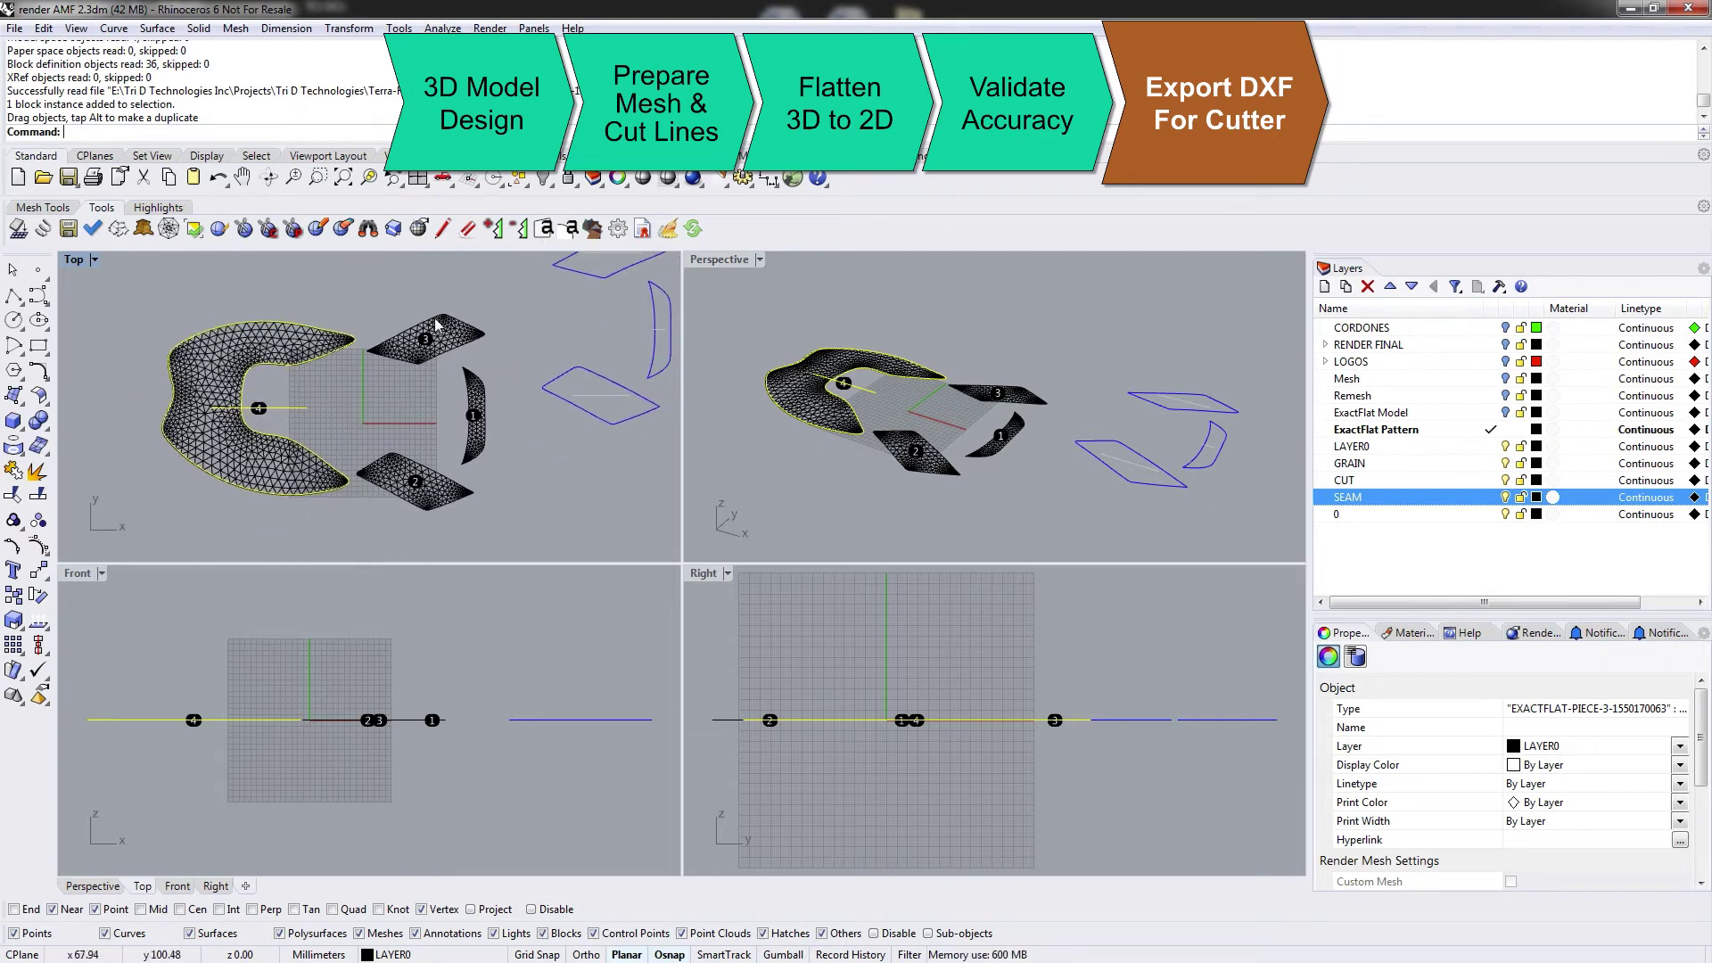
{"action": "right_click_drag", "start_coordinate": [437, 325], "coordinate": [404, 348]}
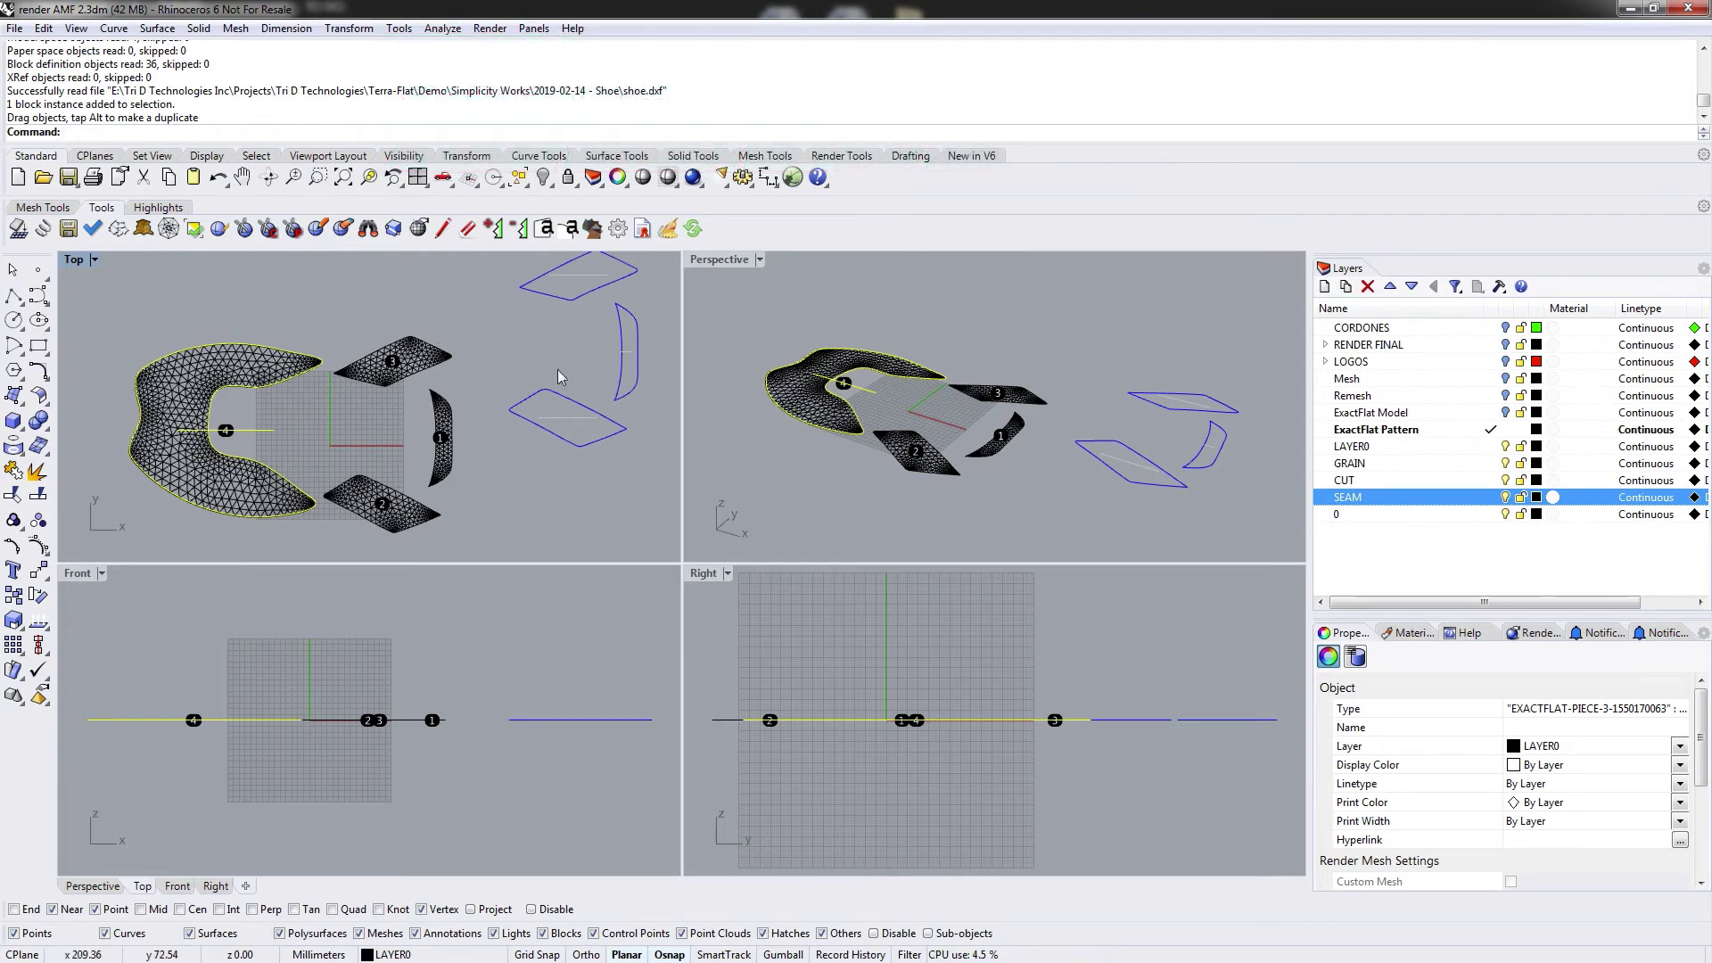
{"action": "scroll", "coordinate": [236, 405], "scroll_direction": "up", "scroll_amount": 3}
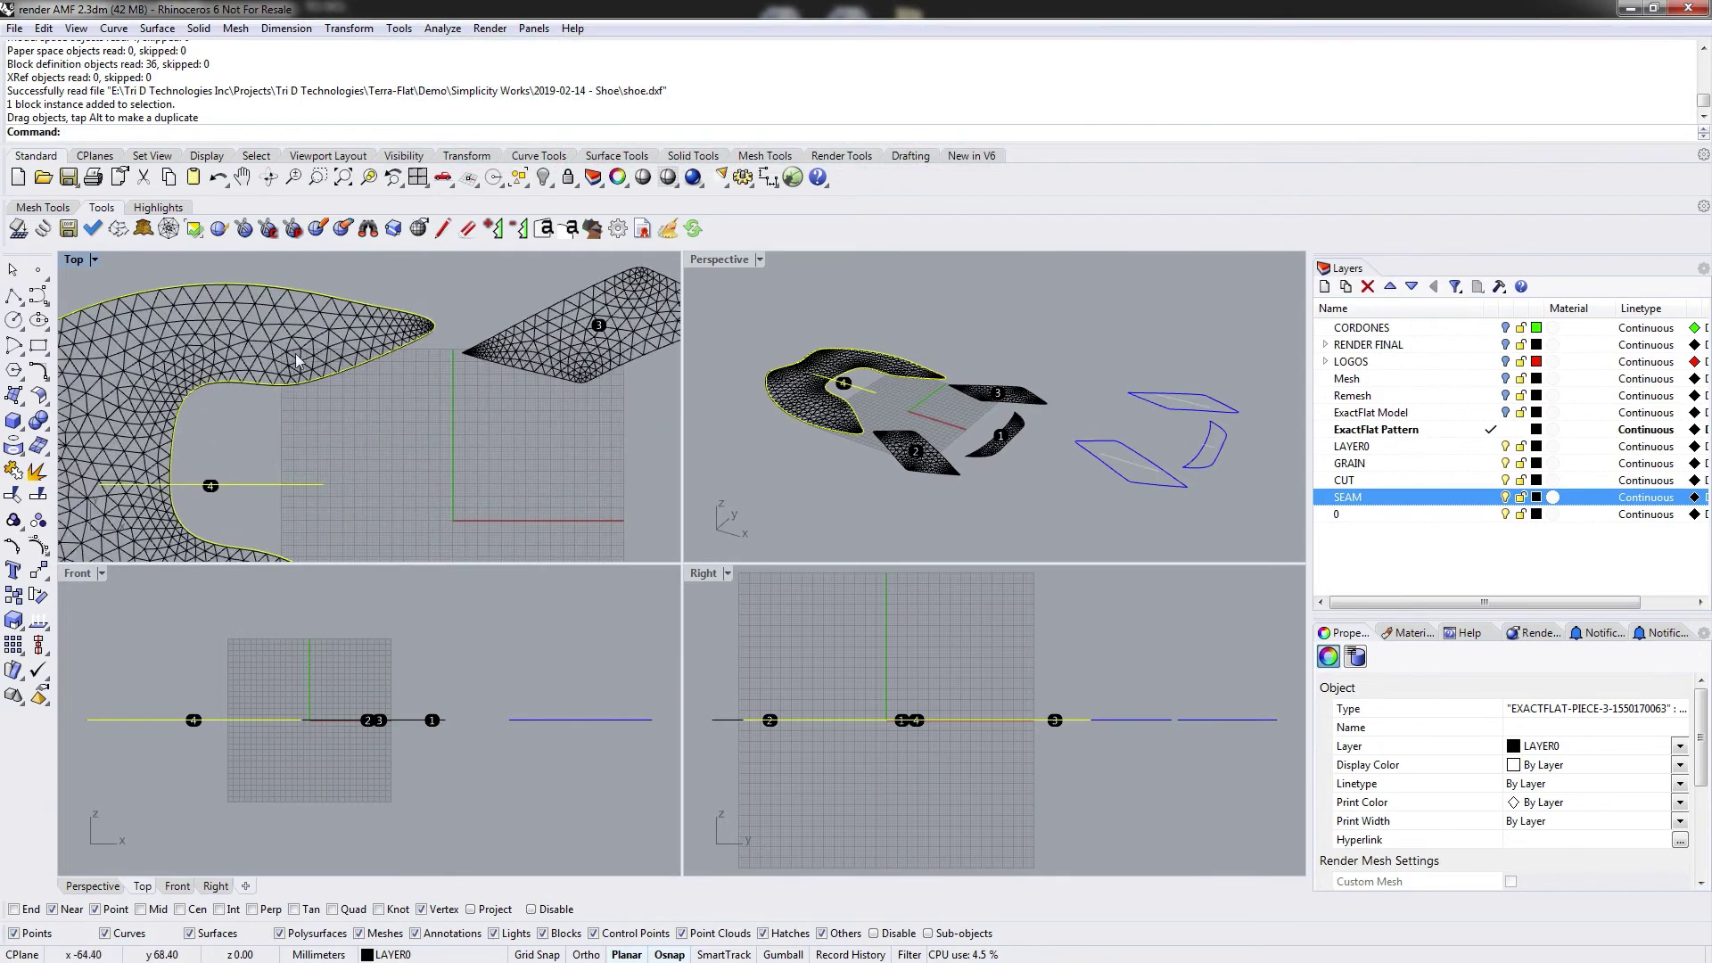
{"action": "right_click_drag", "start_coordinate": [267, 428], "coordinate": [432, 325]}
{"action": "right_click_drag", "start_coordinate": [499, 467], "coordinate": [428, 465]}
{"action": "scroll", "coordinate": [471, 393], "scroll_direction": "down", "scroll_amount": 5}
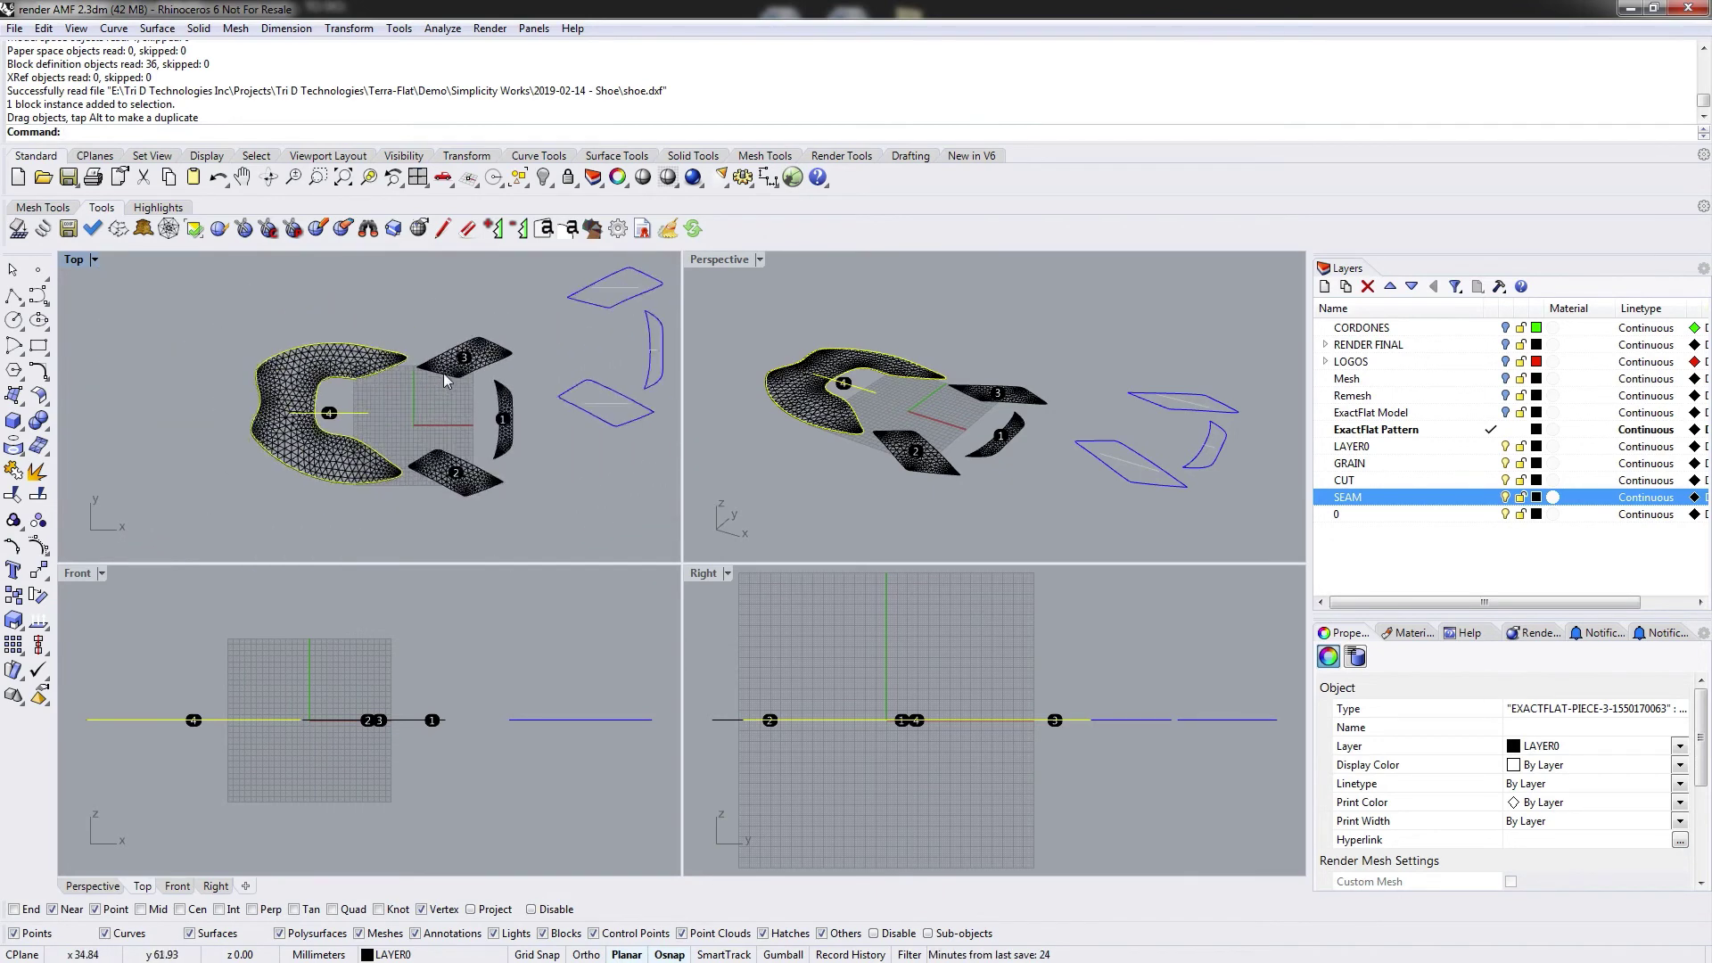